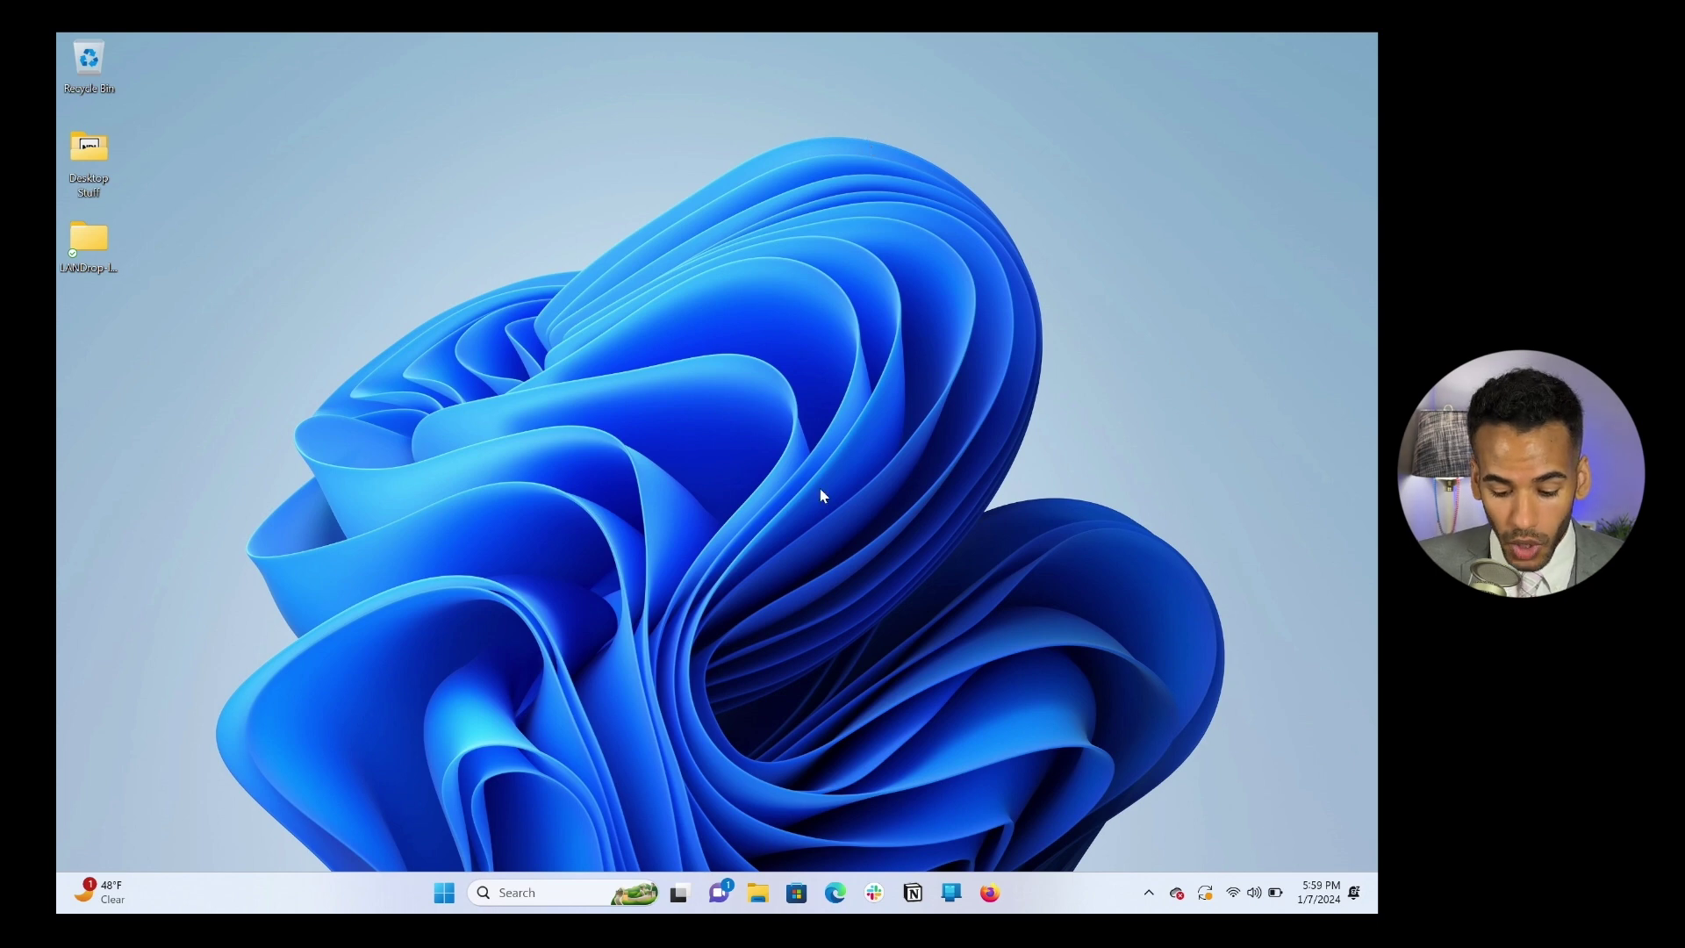
Step: Open Edge and search for discord from the address bar
click(834, 888)
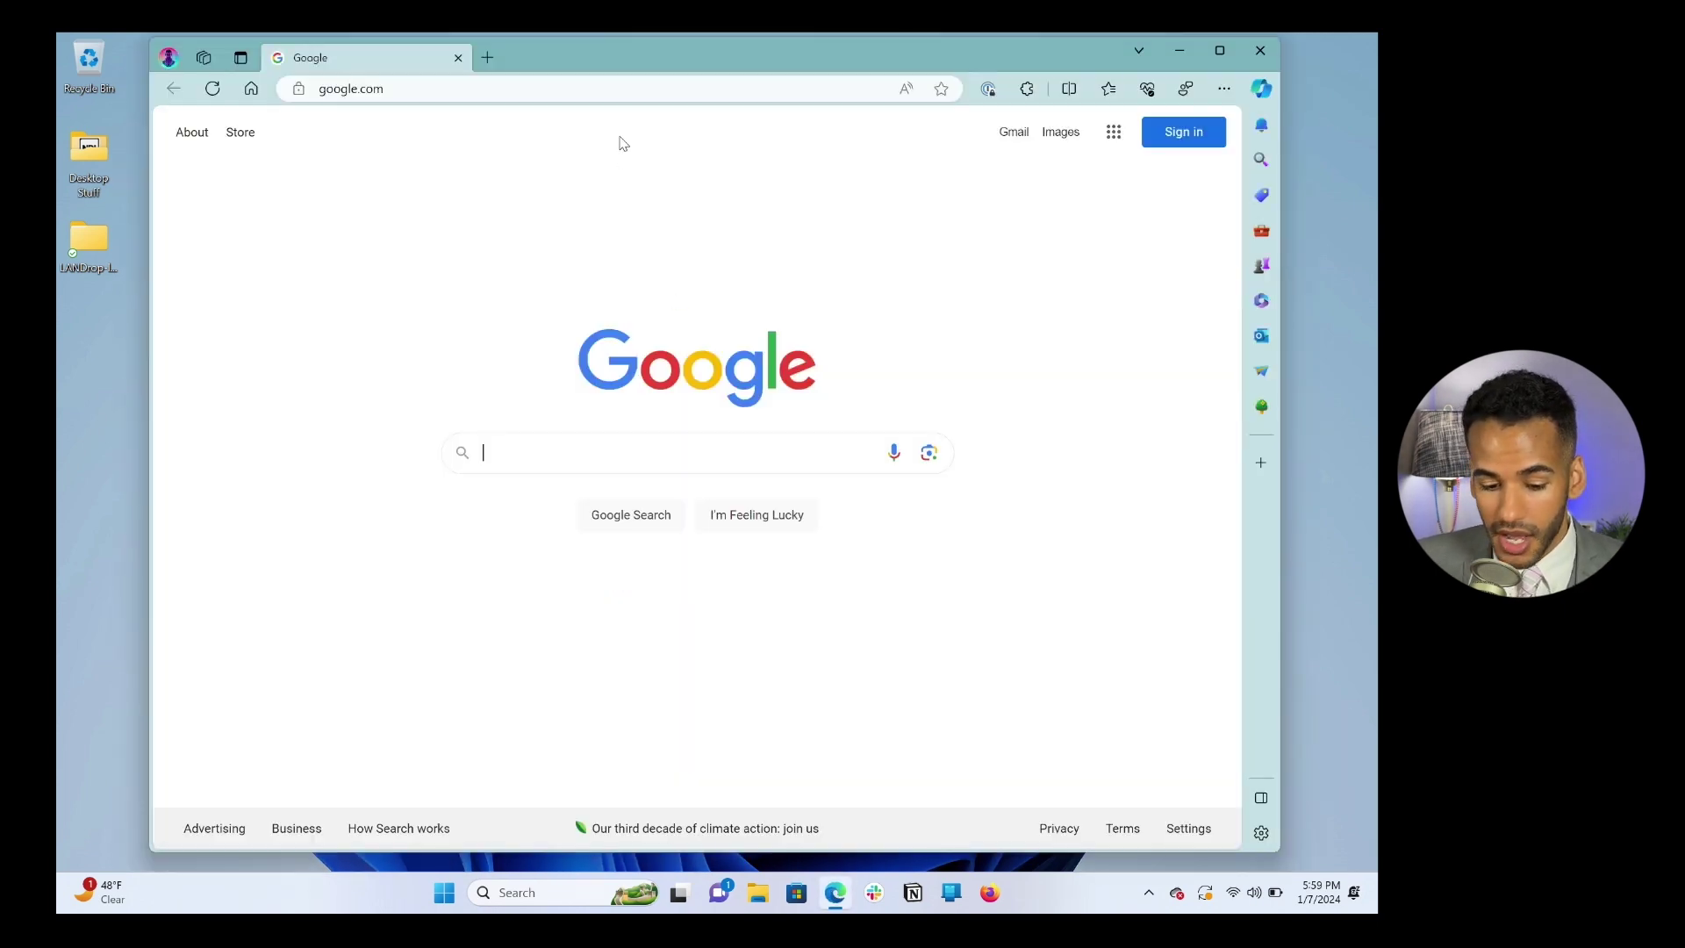
drag(613, 72, 599, 86)
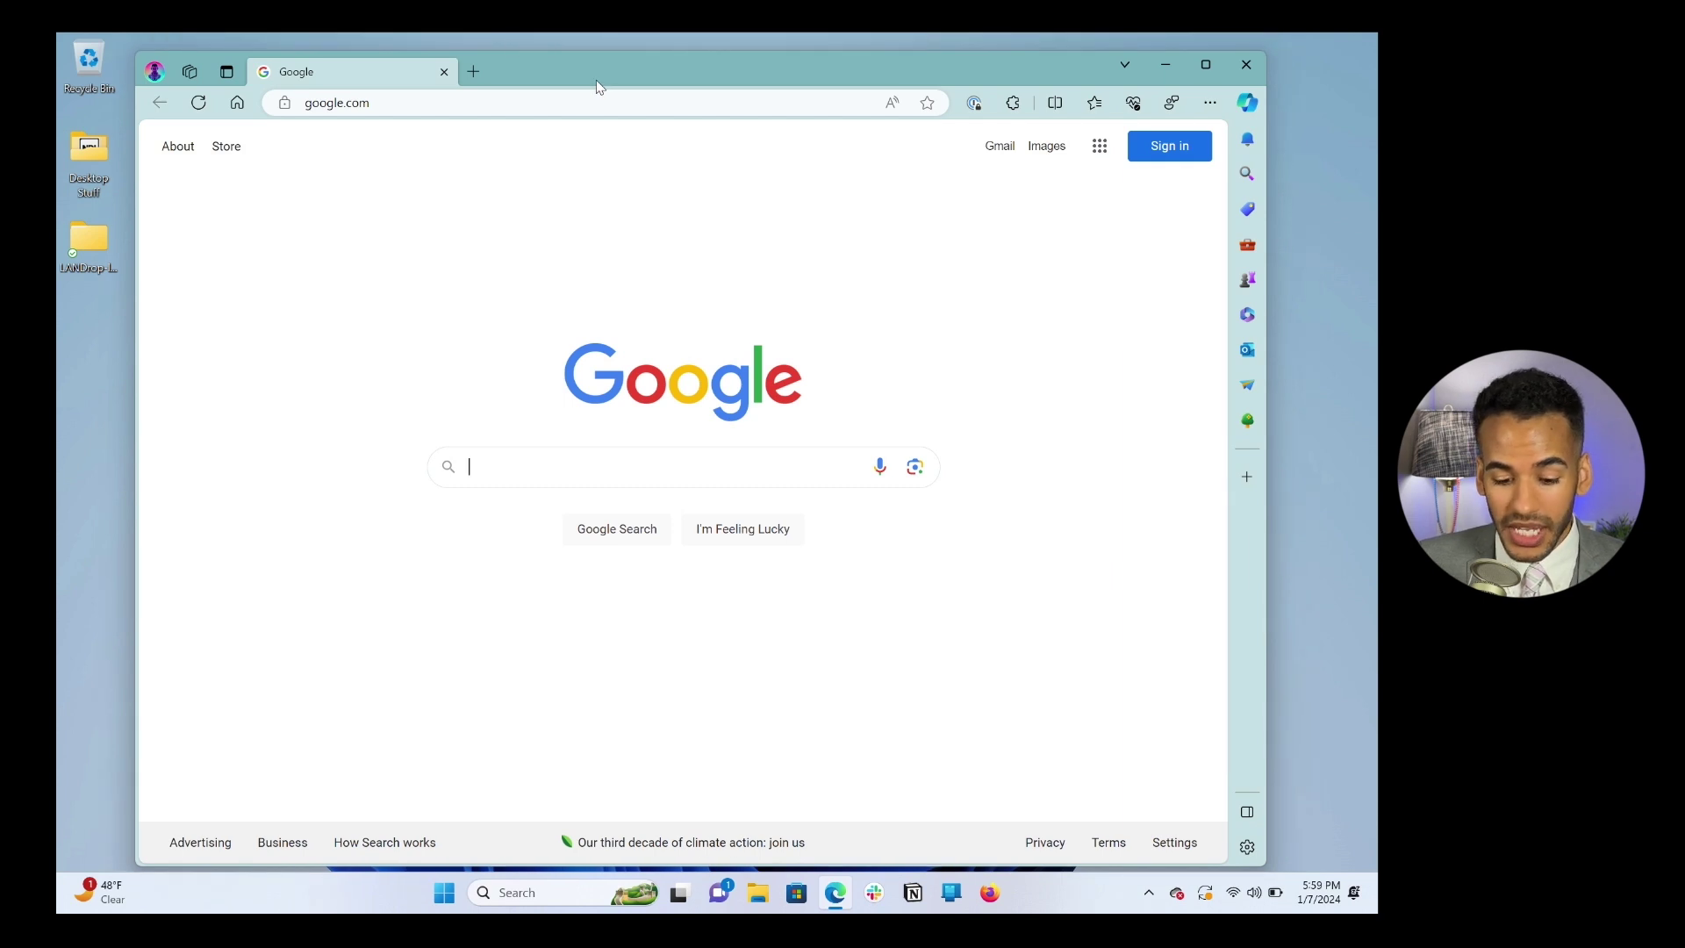
click(483, 105)
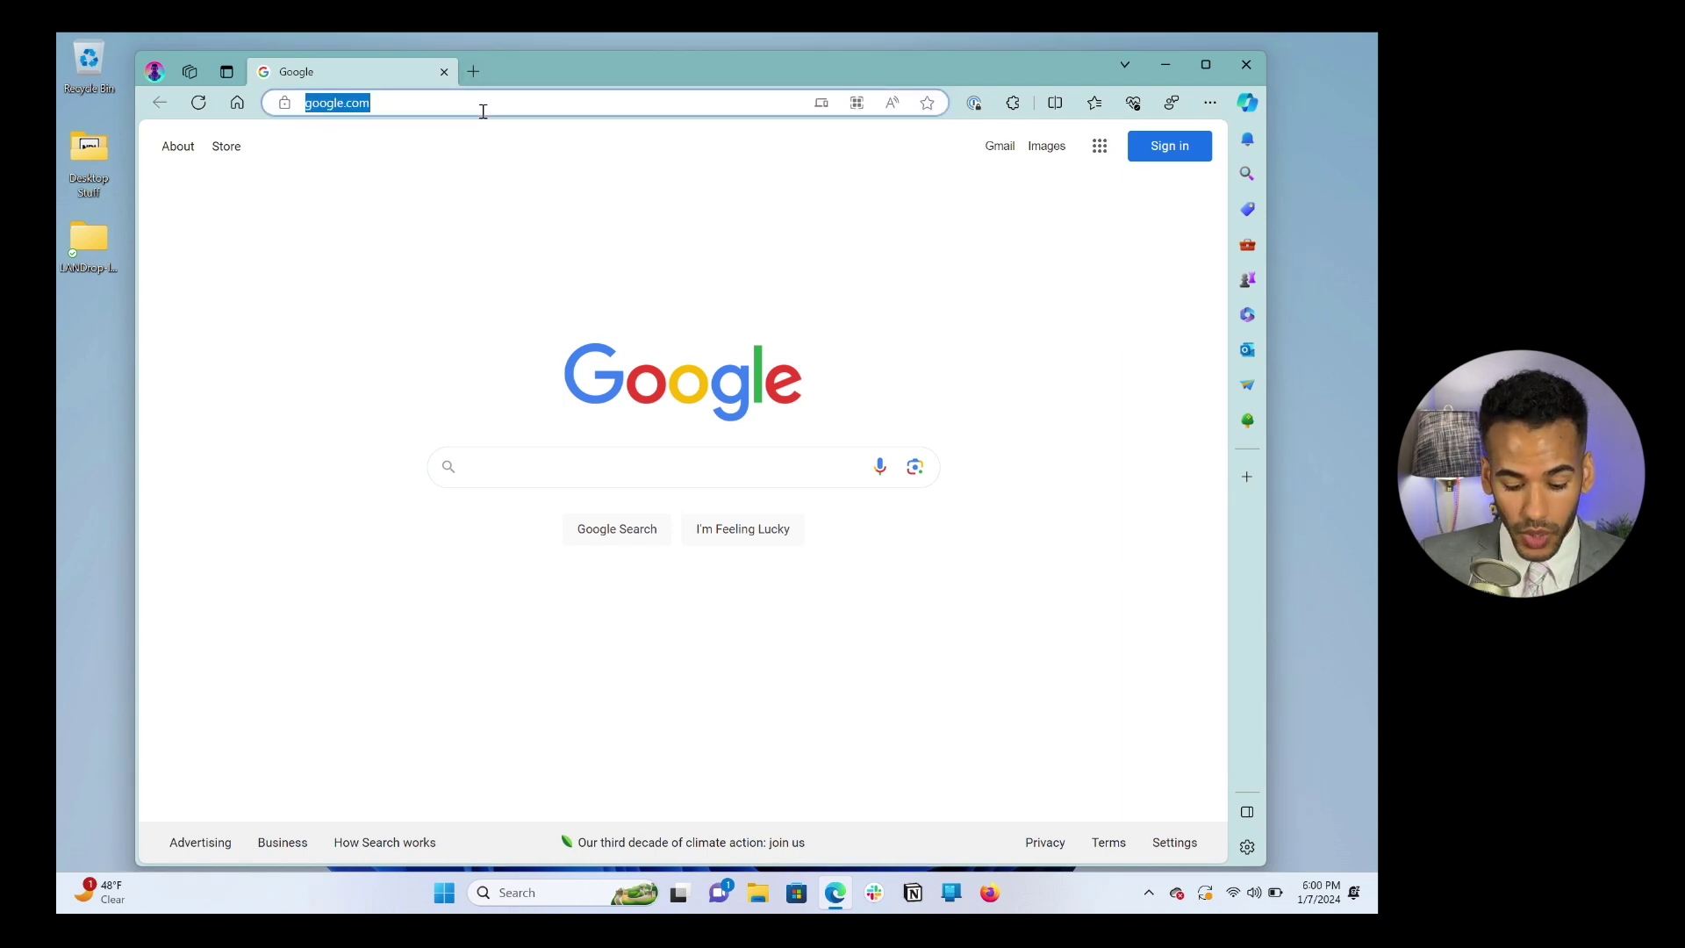
text(discord)
key(Return)
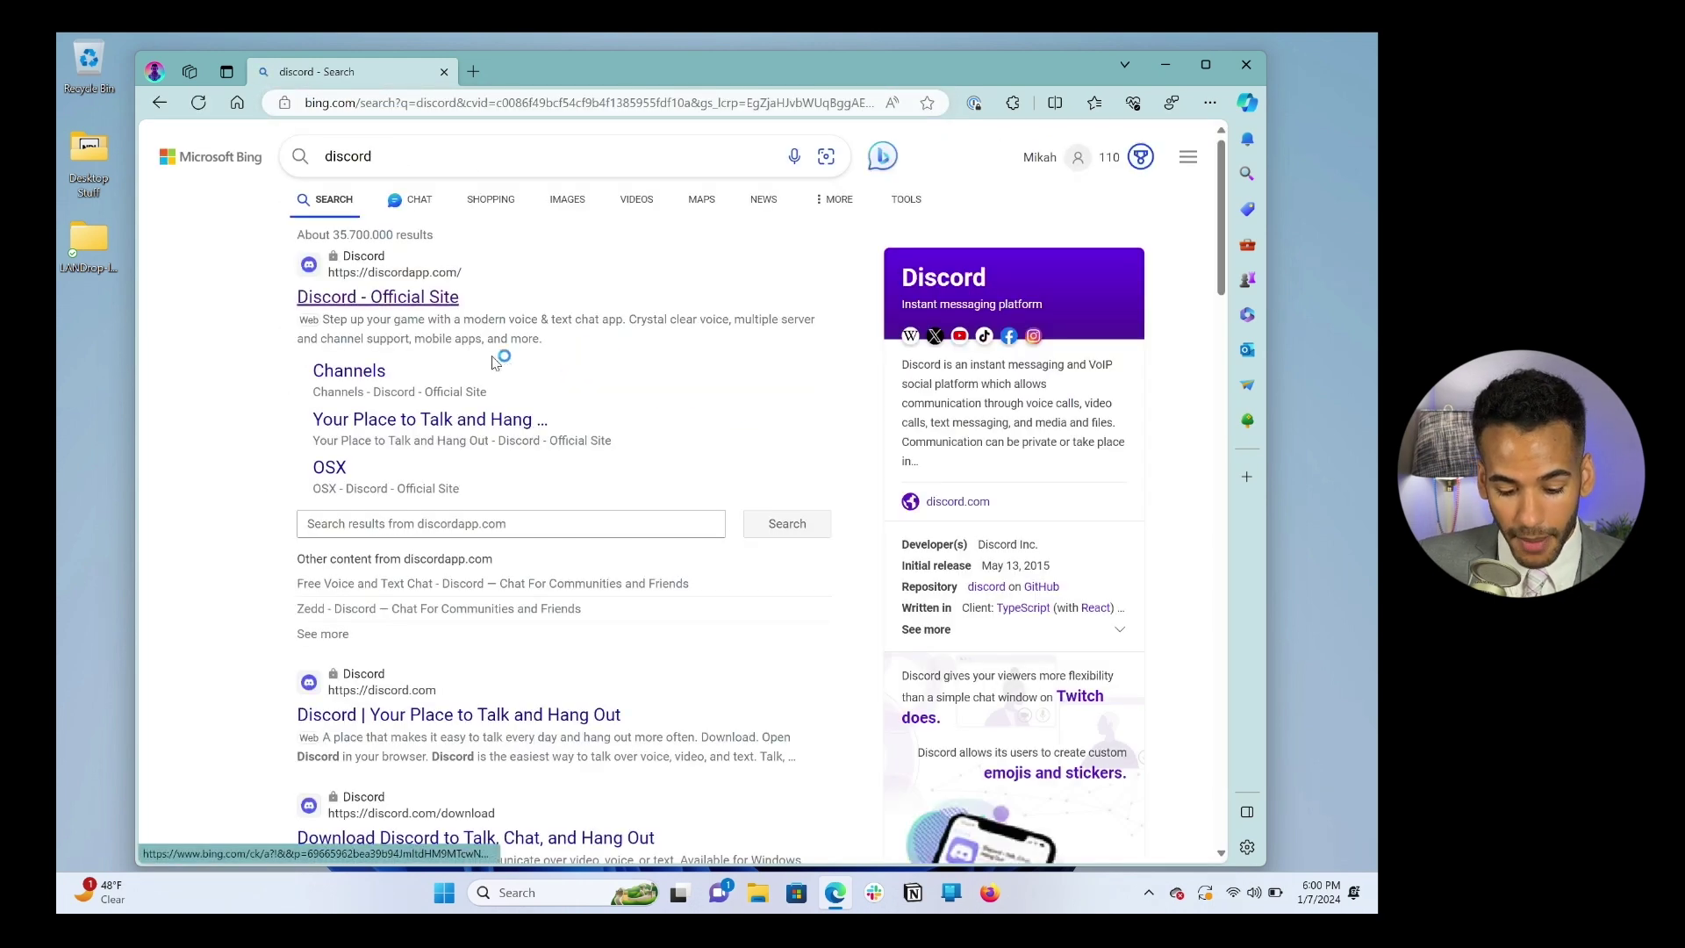
Step: Open discord.com from the results and download the Windows installer, DiscordSetup.exe
click(460, 718)
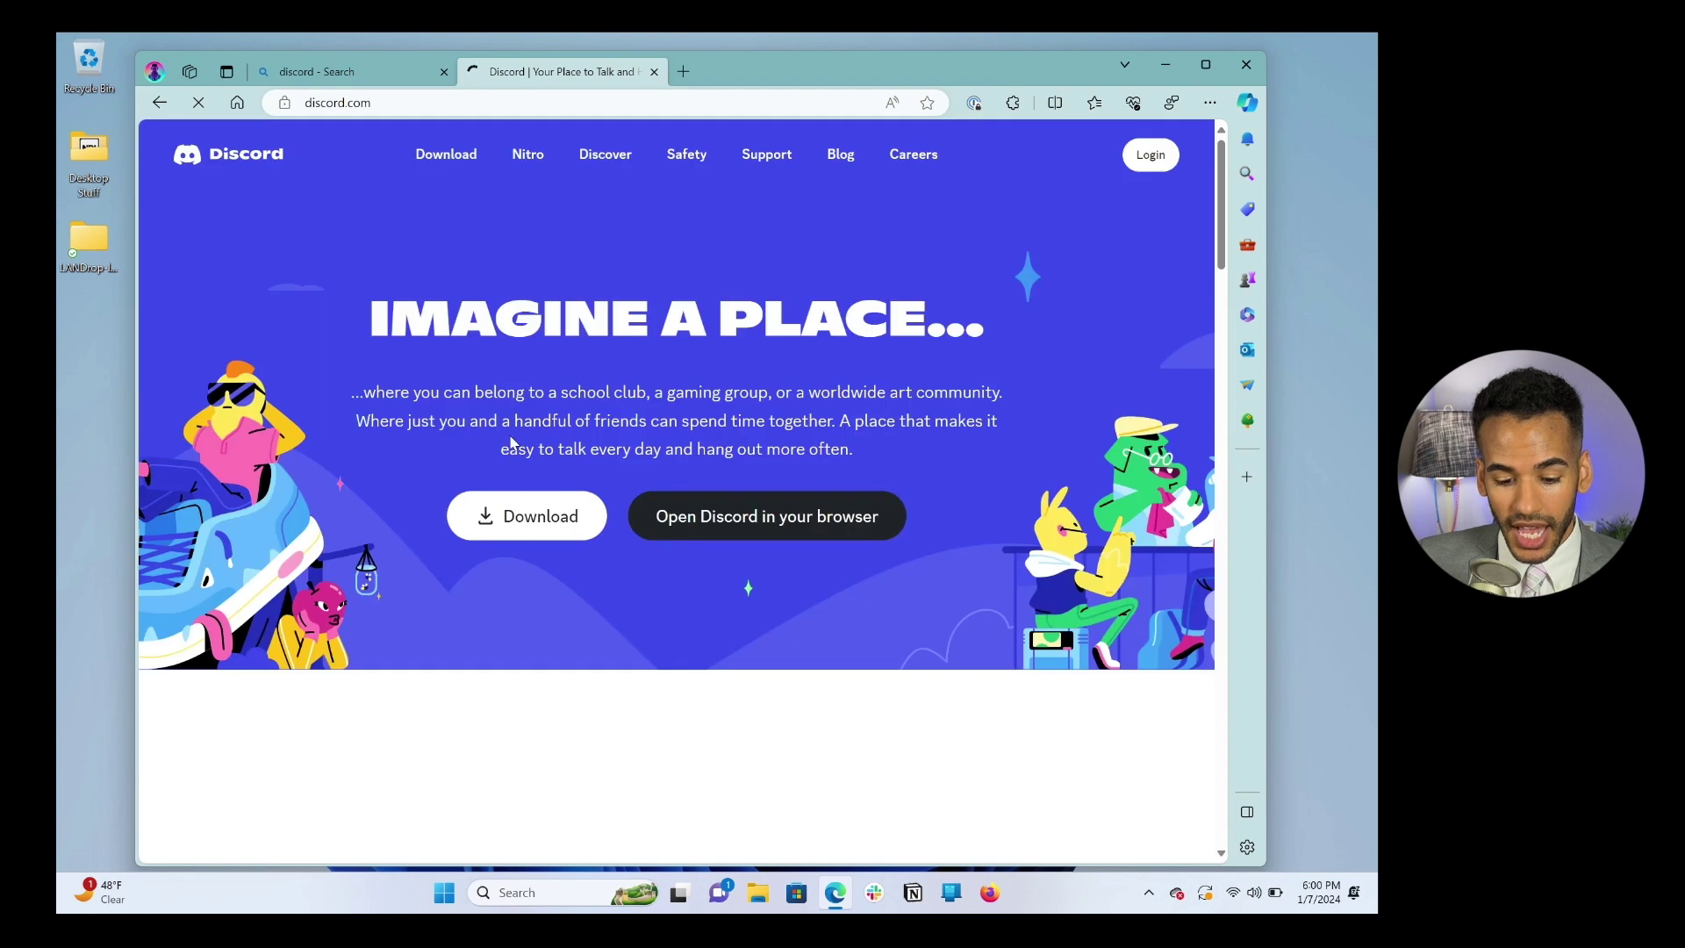
click(443, 71)
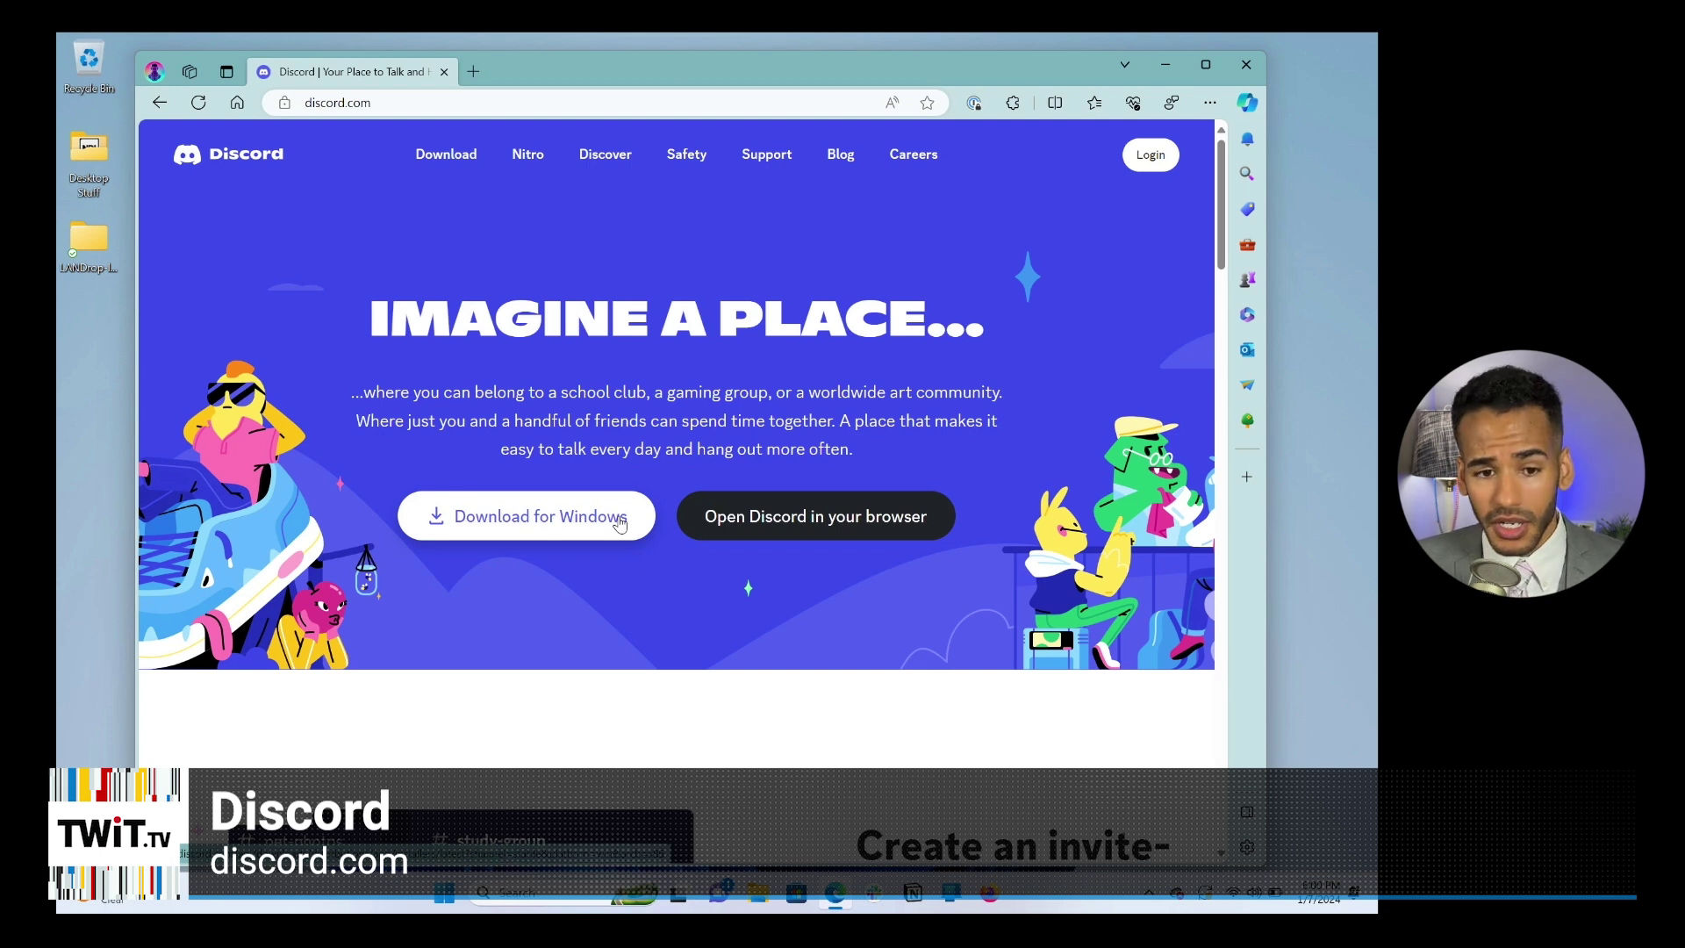
click(620, 523)
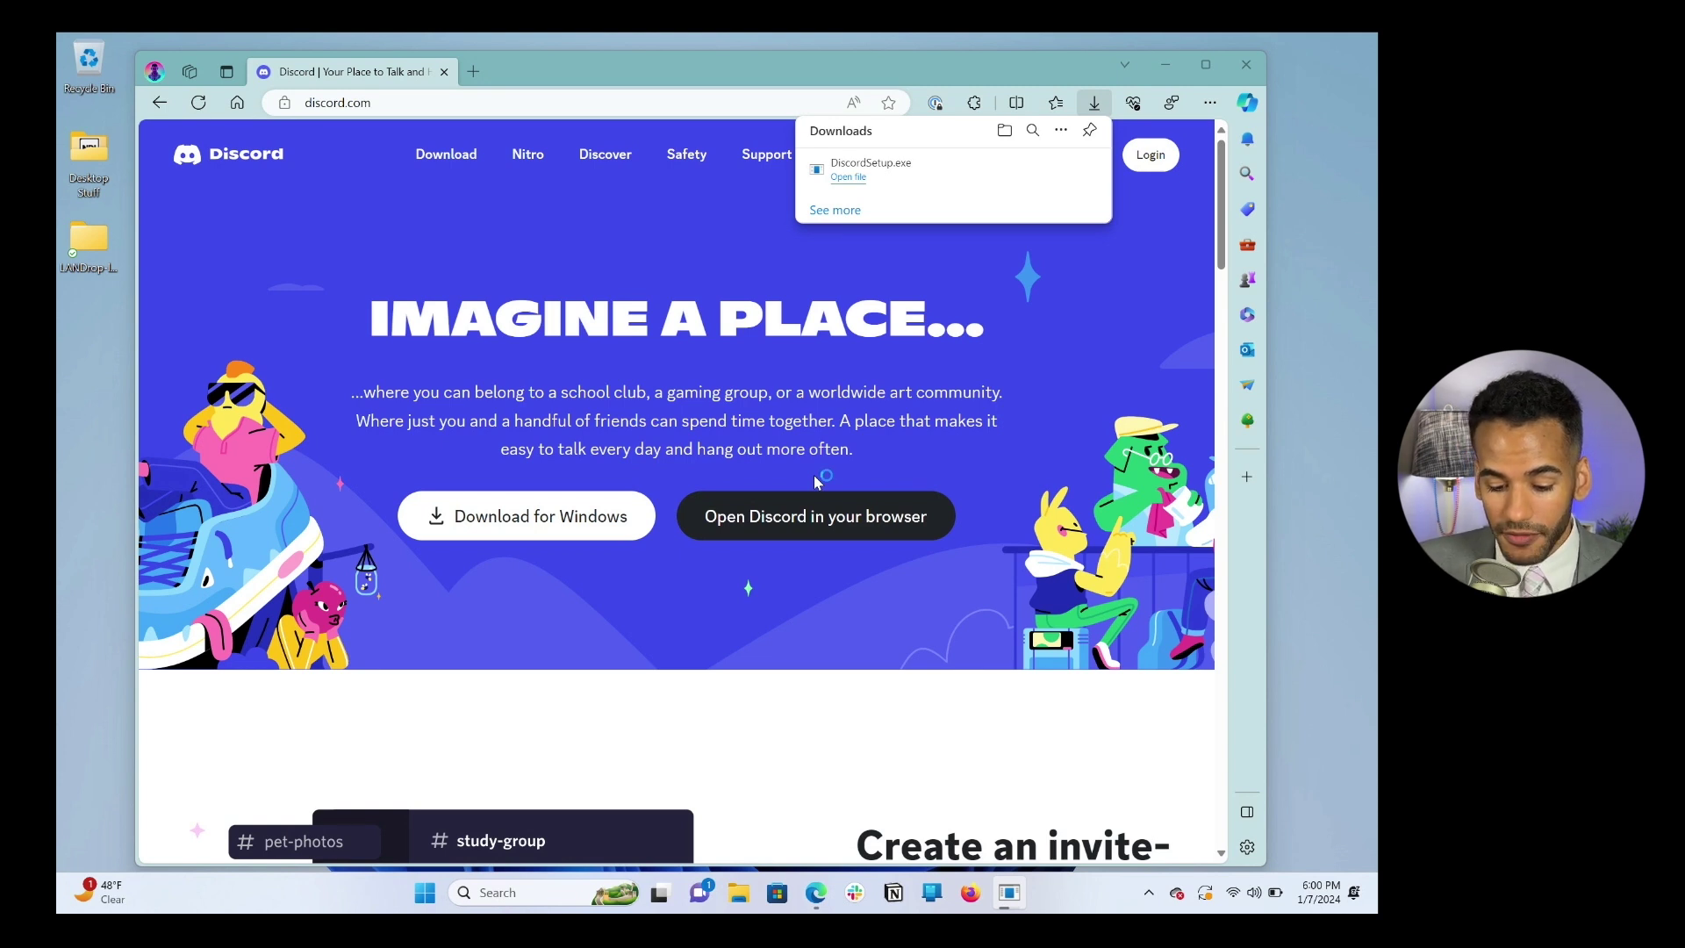
Step: Close Edge once the DiscordSetup.exe download has finished
click(444, 72)
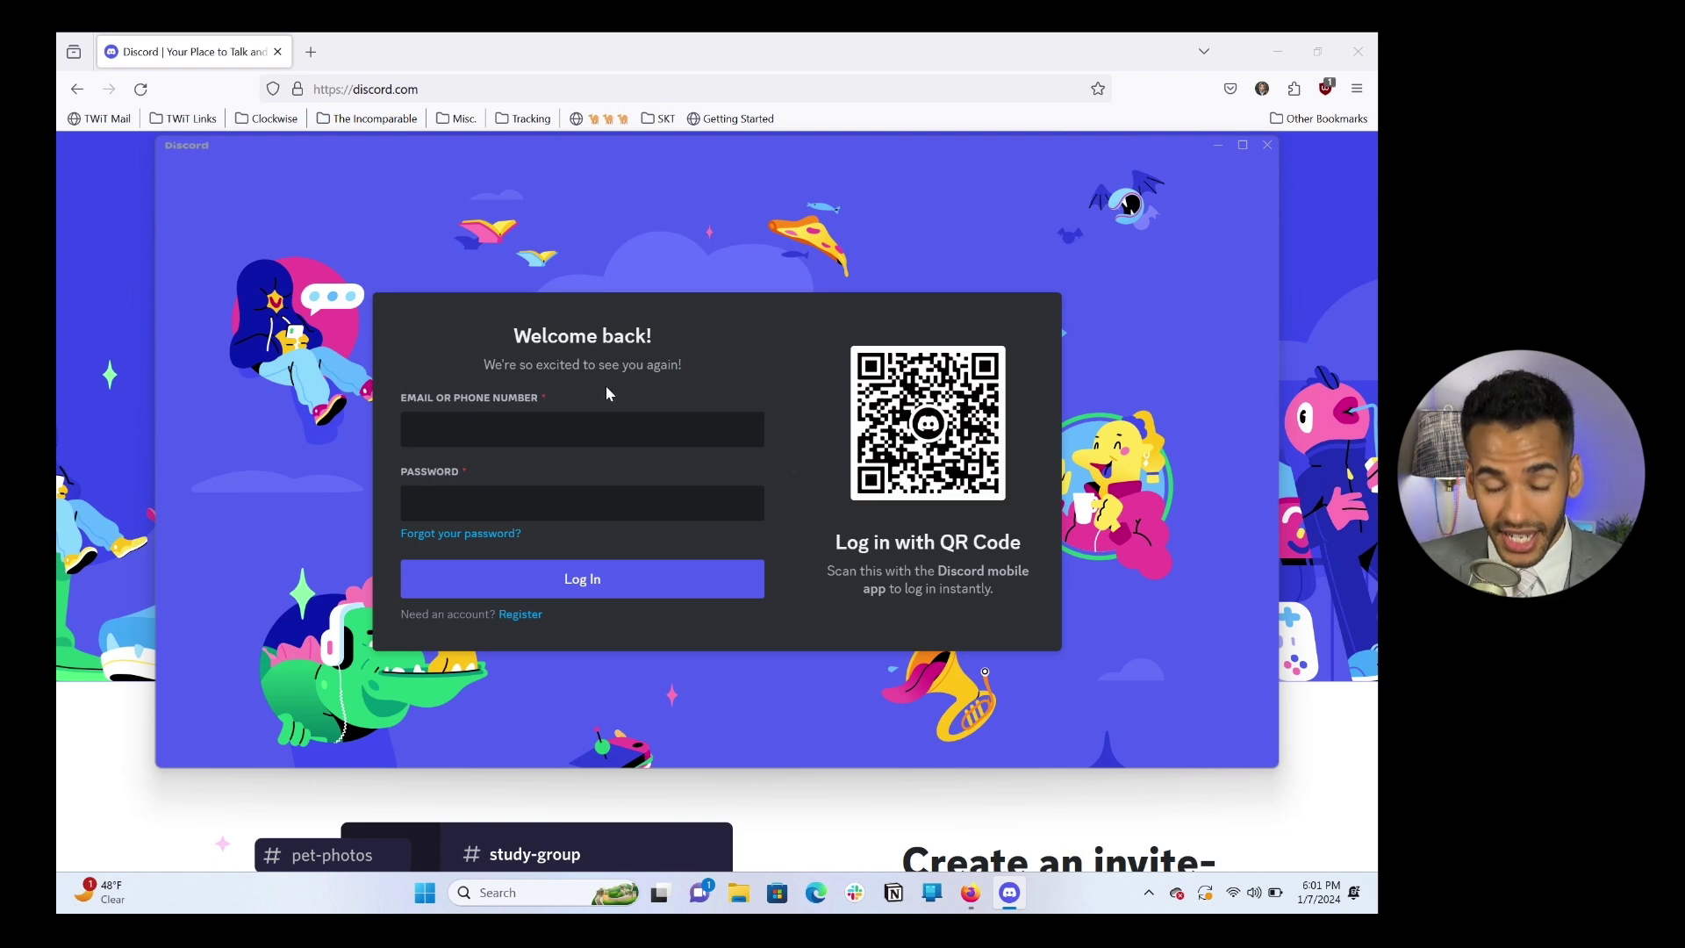
Step: Switch to registration and enter the e-mail, display name, suggested username and password
click(522, 616)
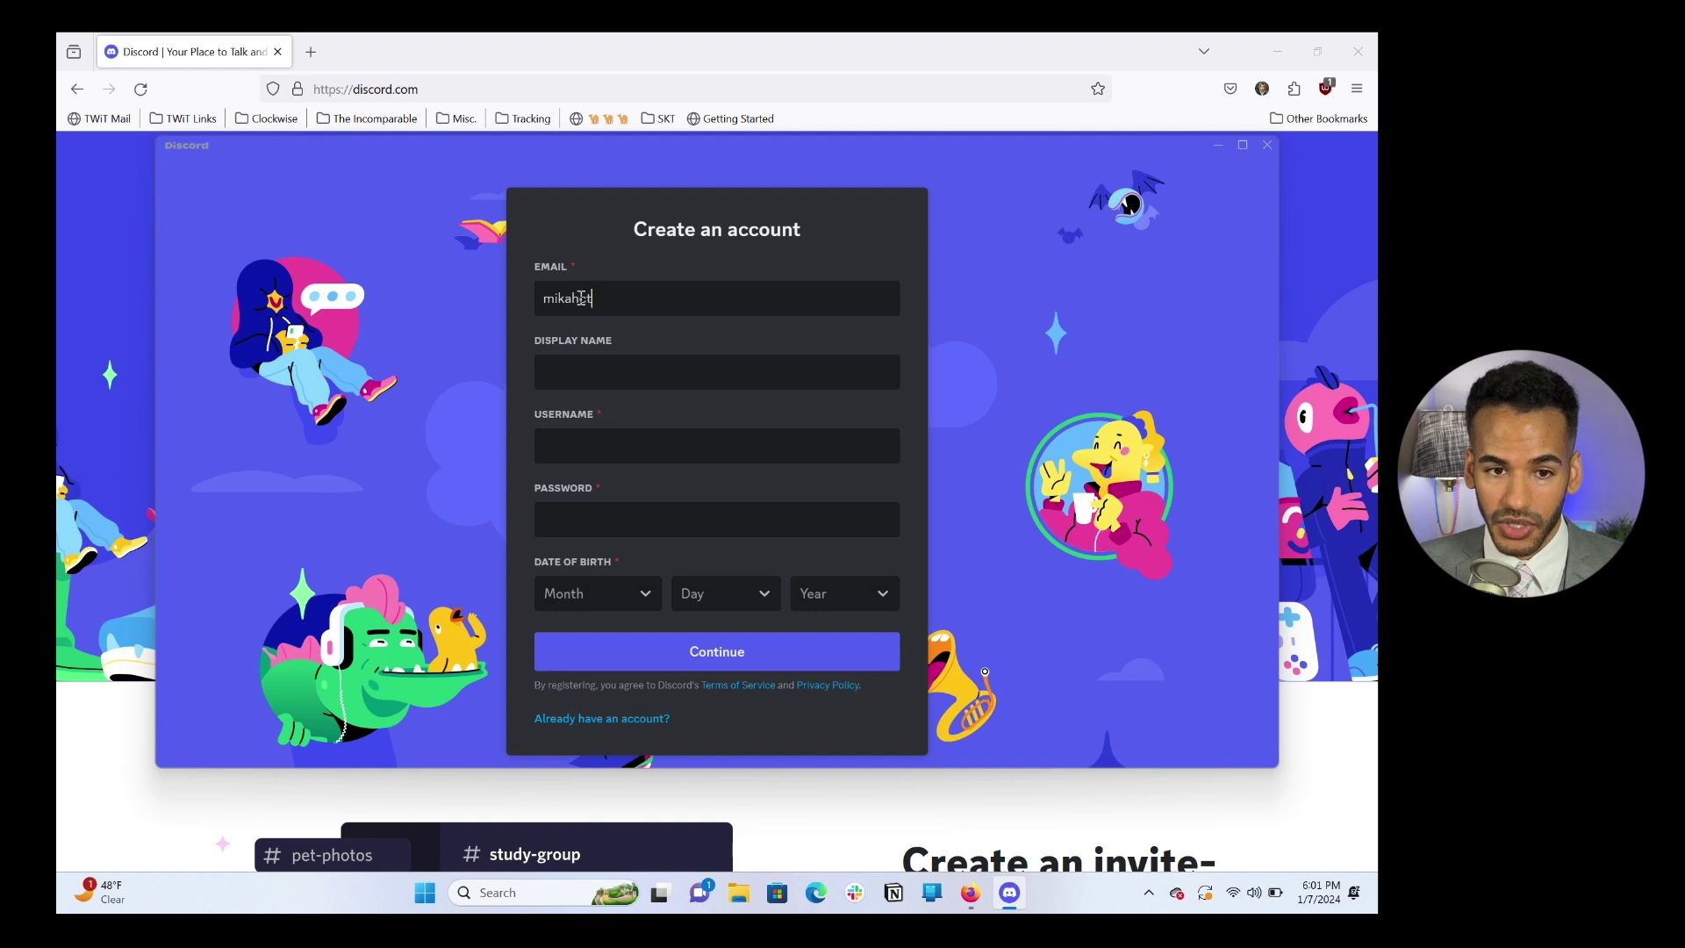
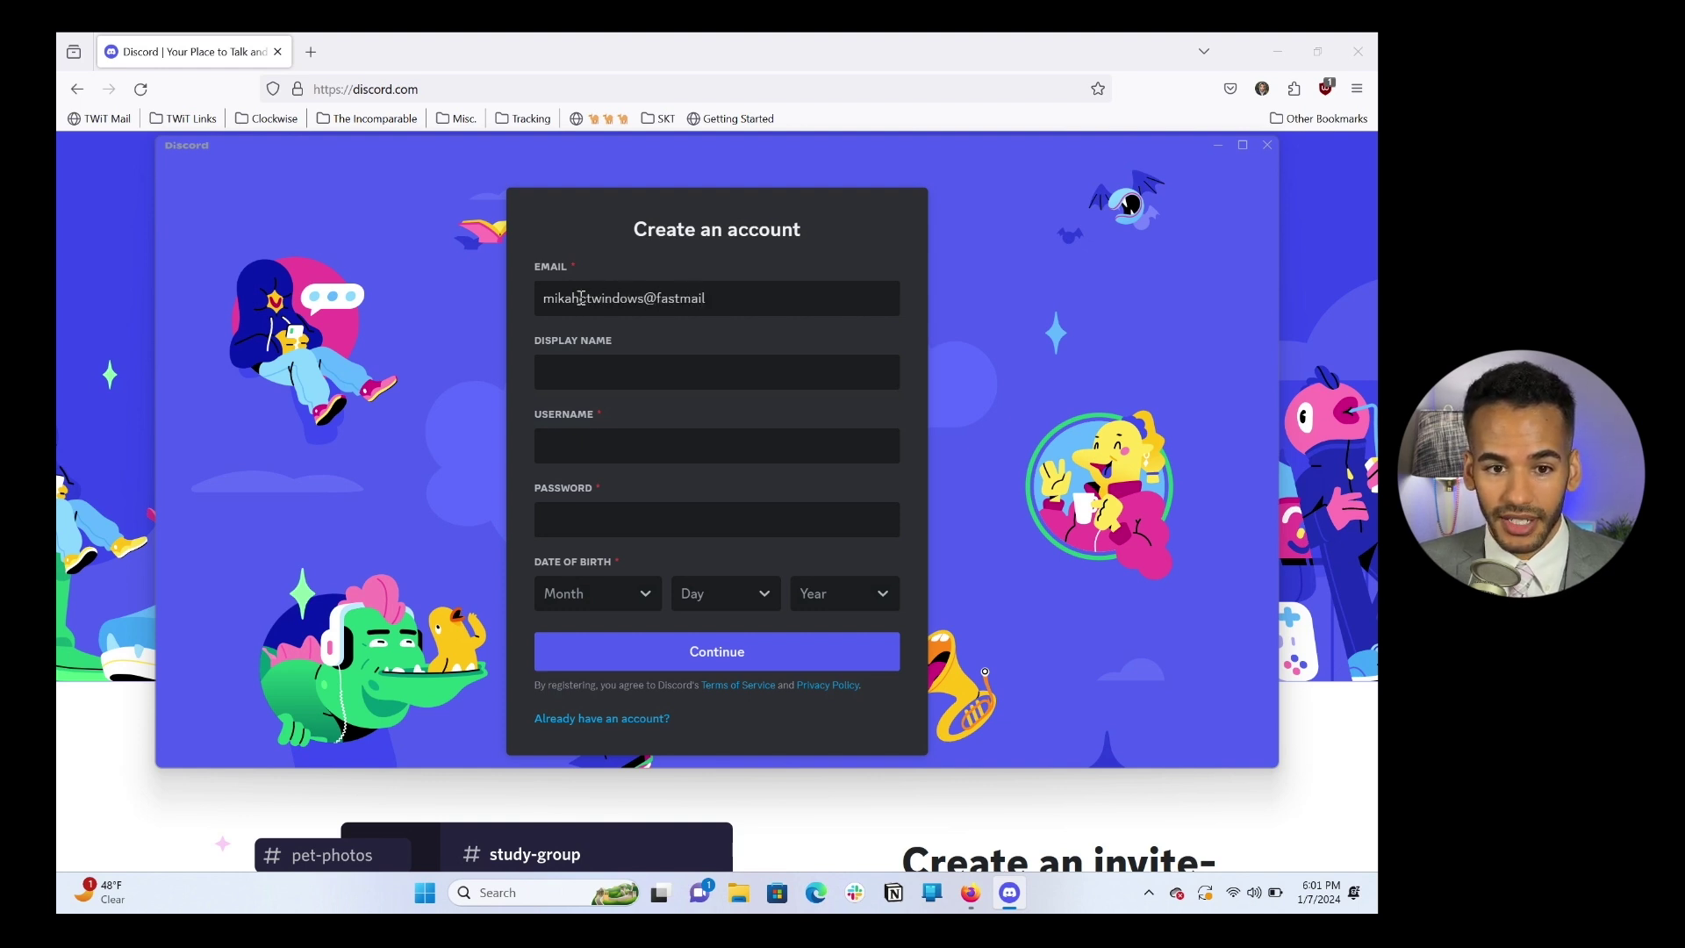
key(Tab)
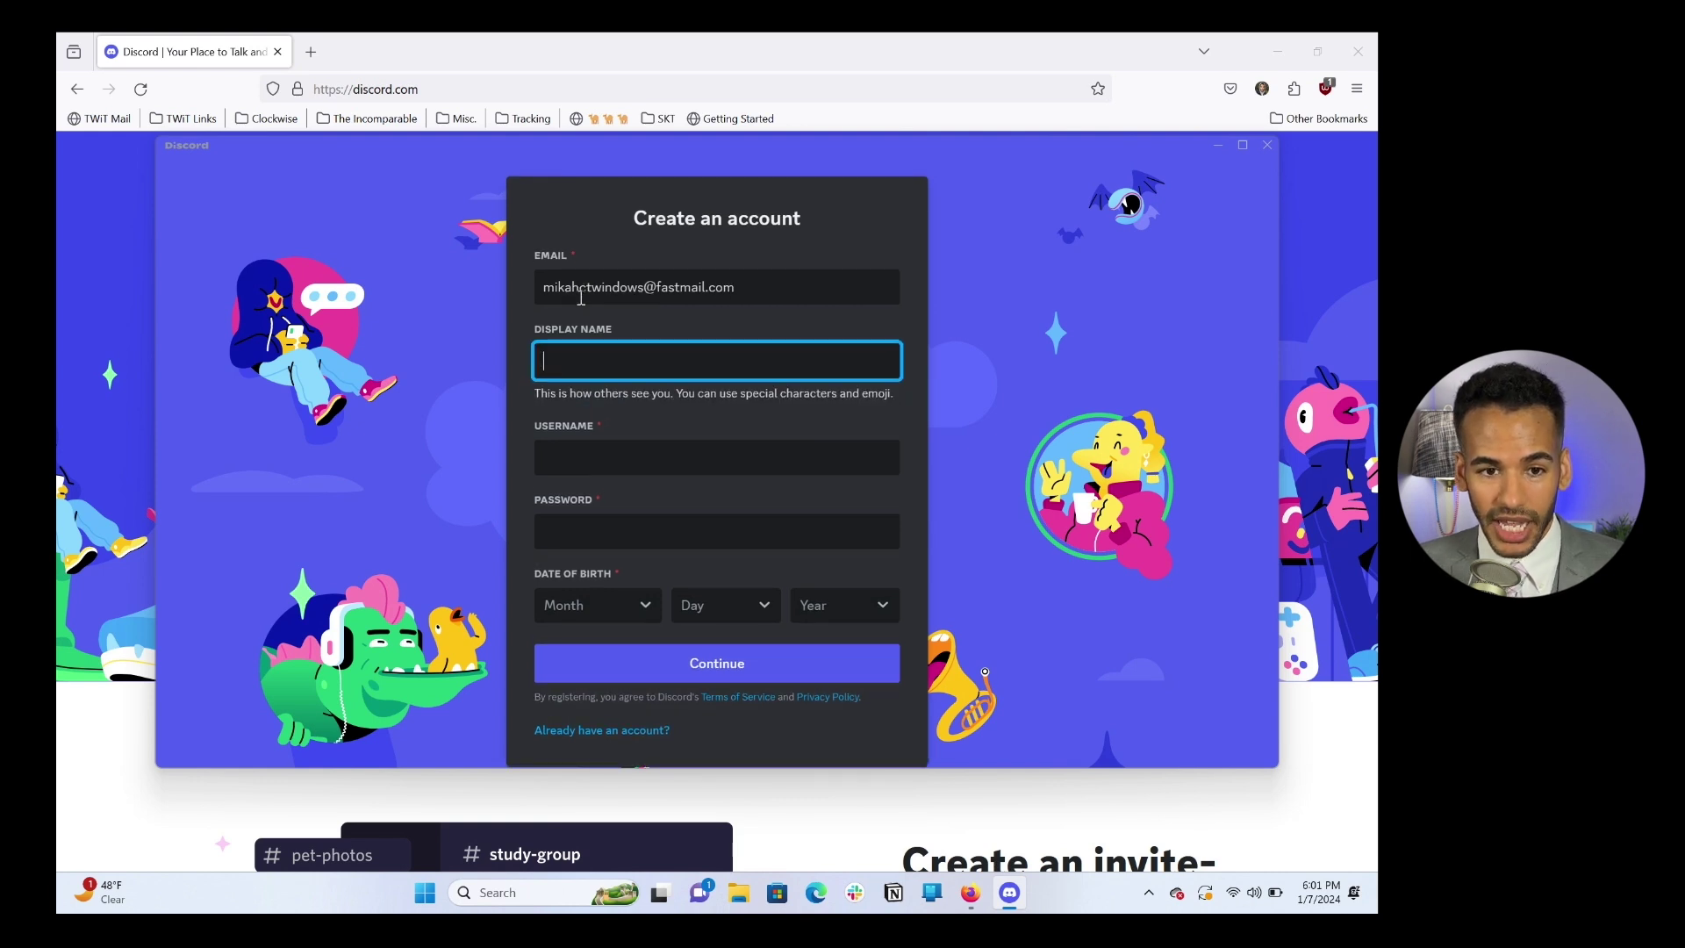
text(mikah)
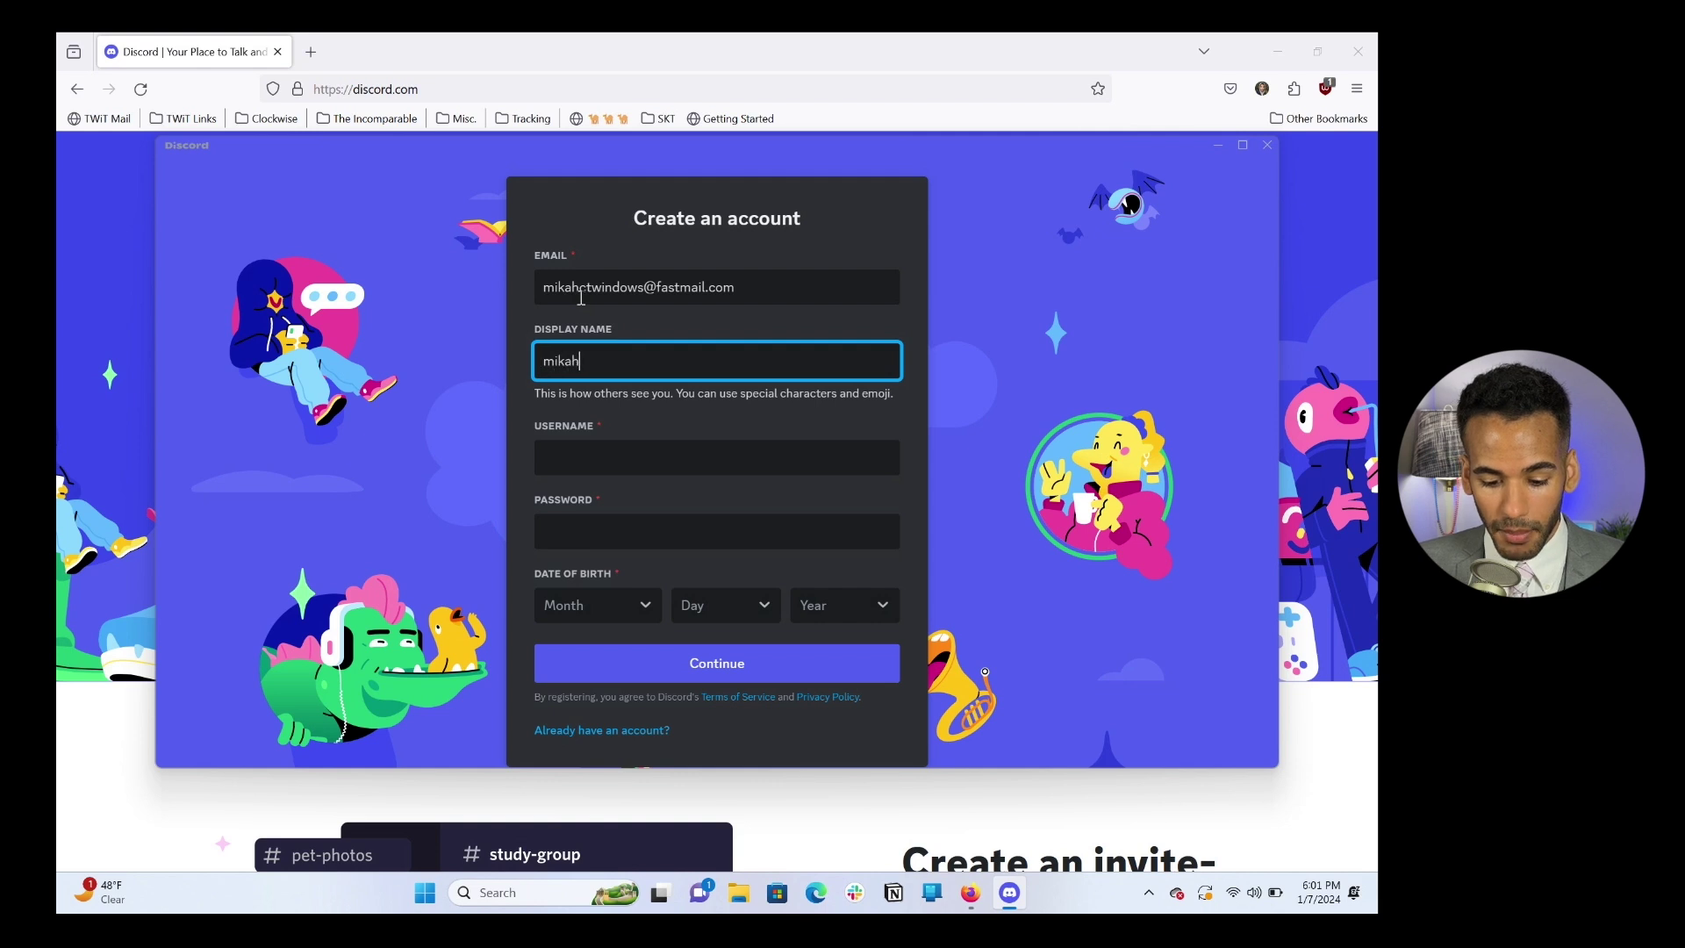
text(ctwindows)
key(Tab)
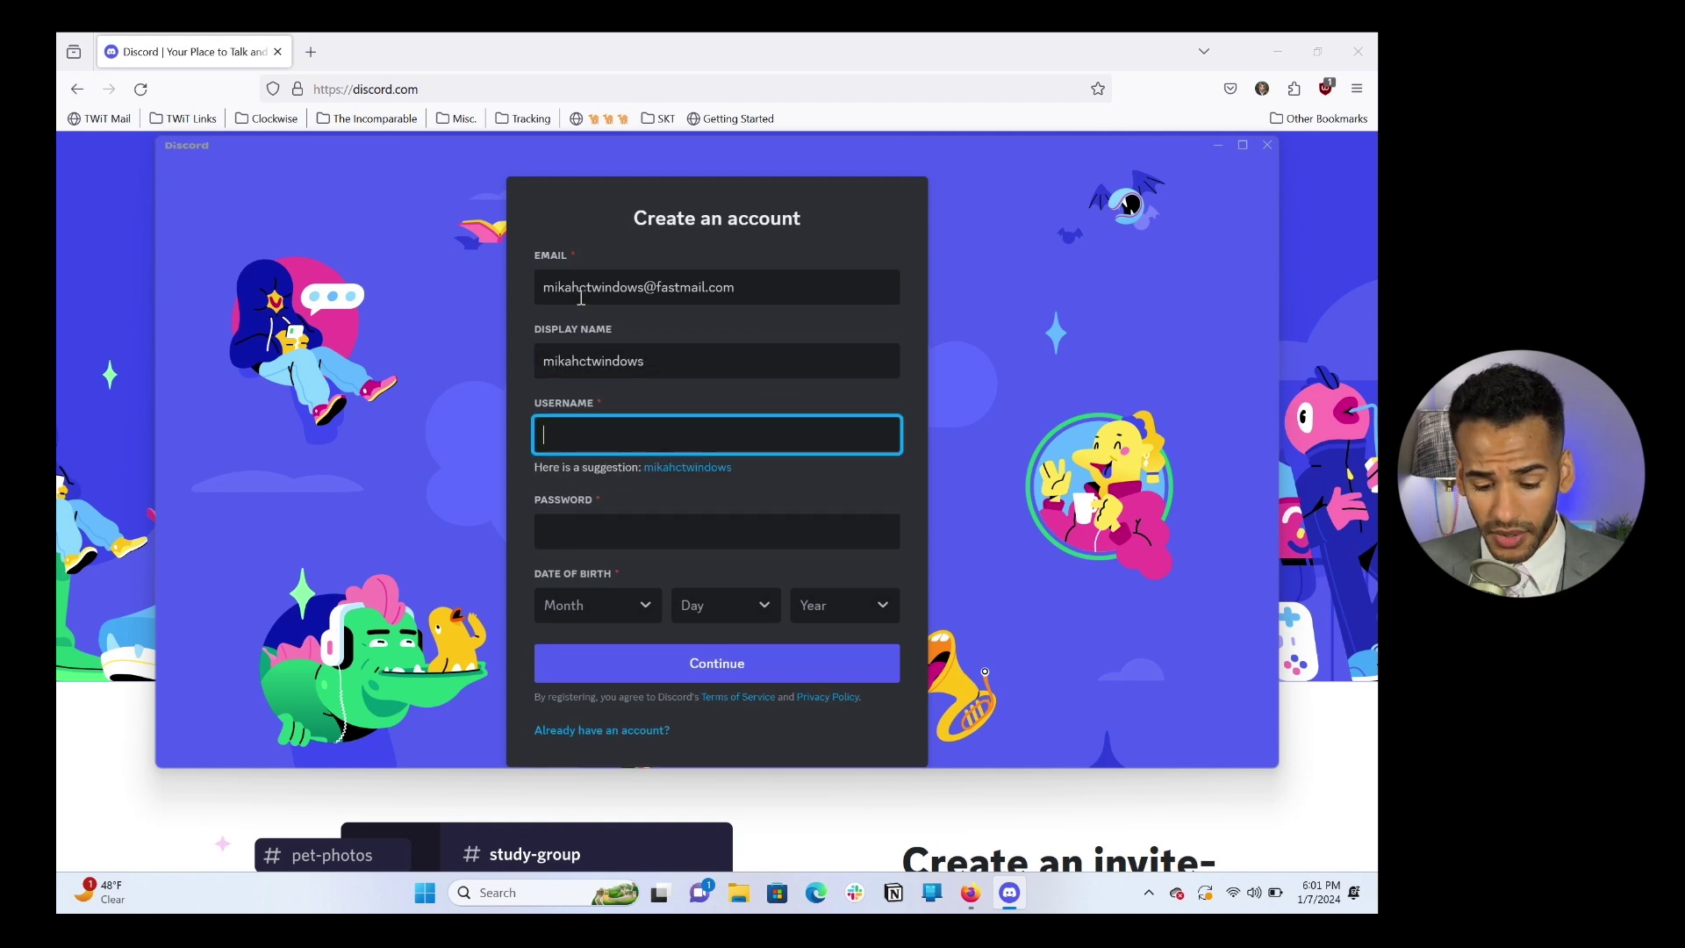
click(677, 467)
click(597, 526)
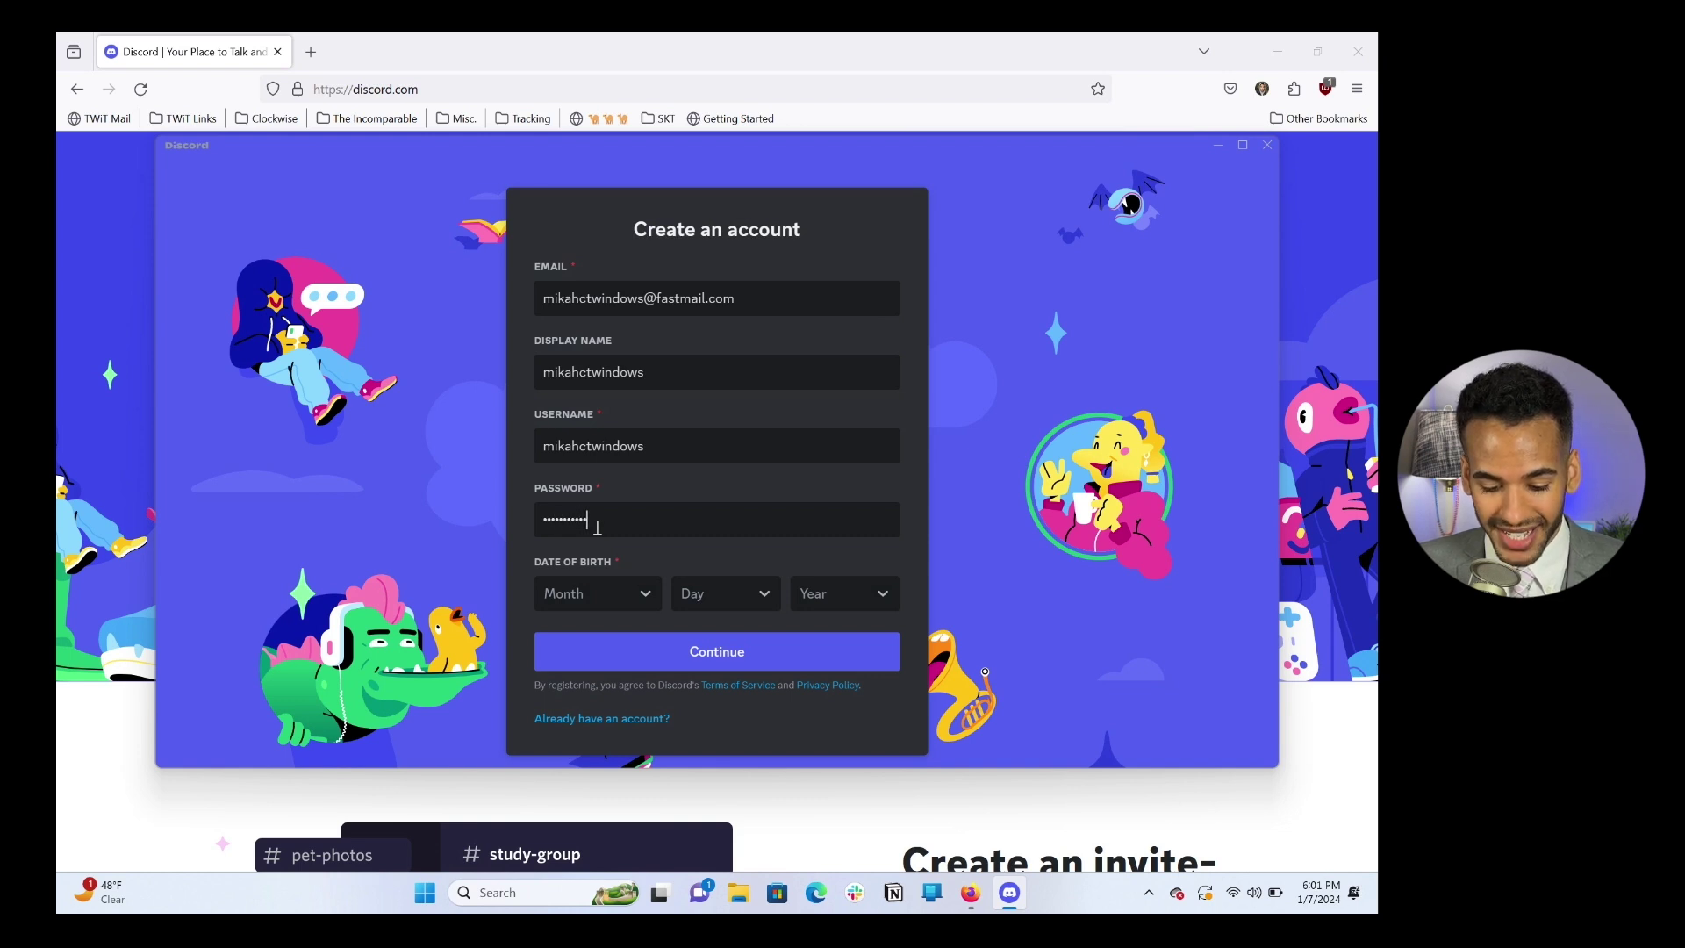
click(634, 593)
click(602, 511)
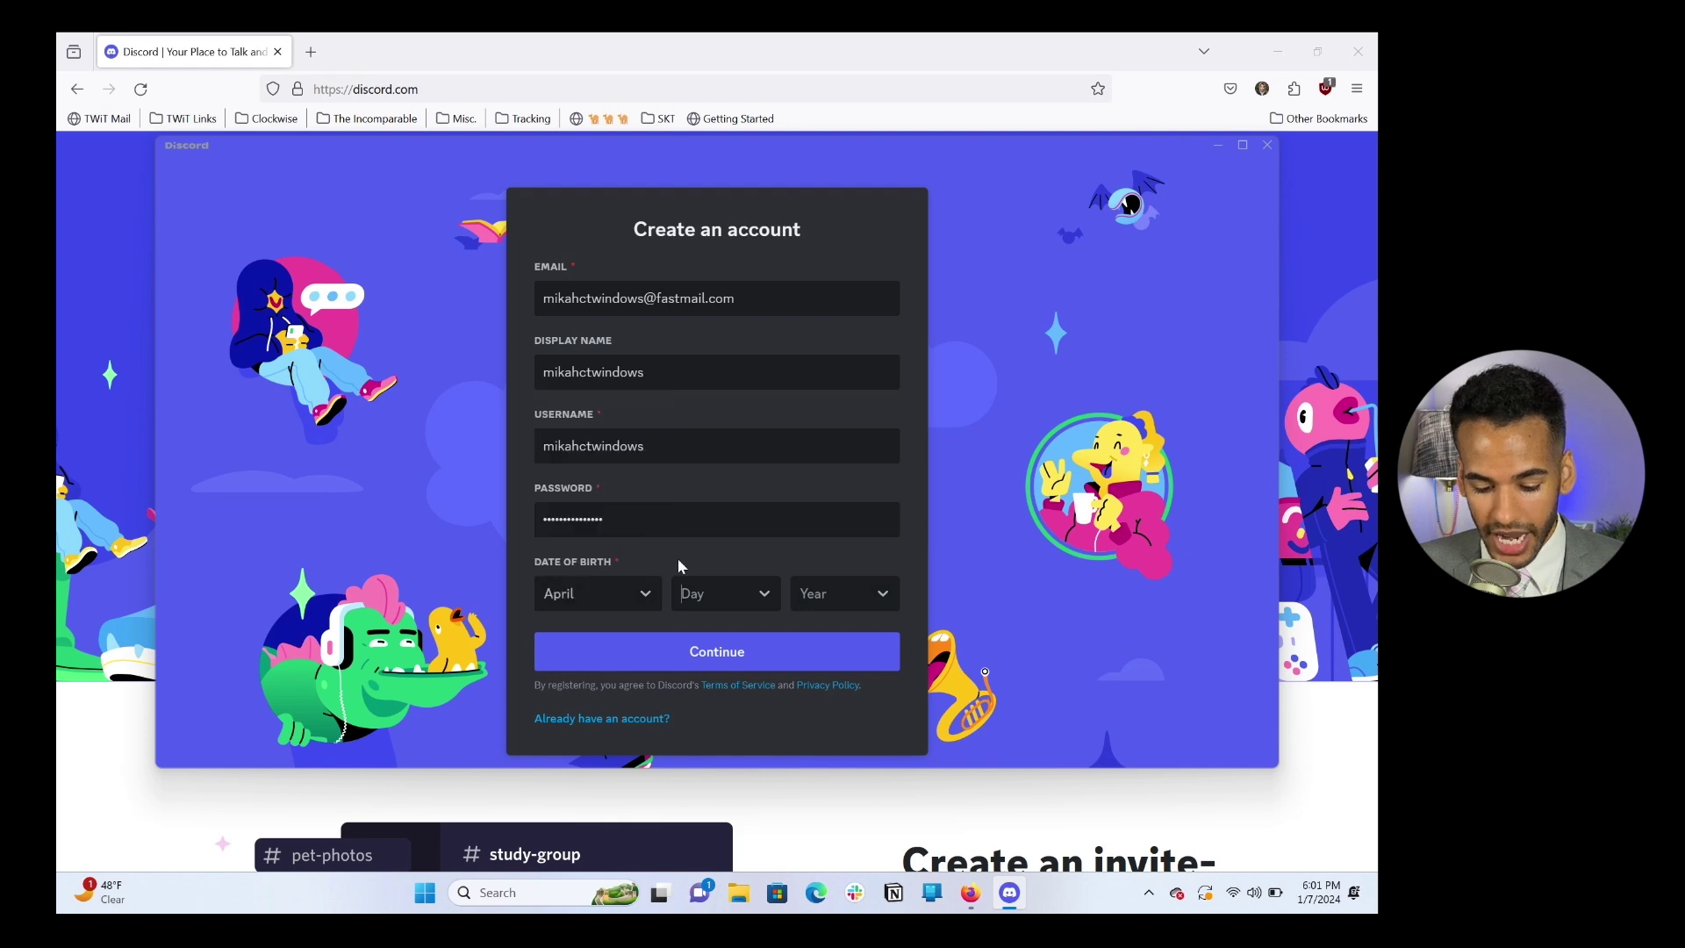
click(708, 593)
scroll(707, 527, down, 5)
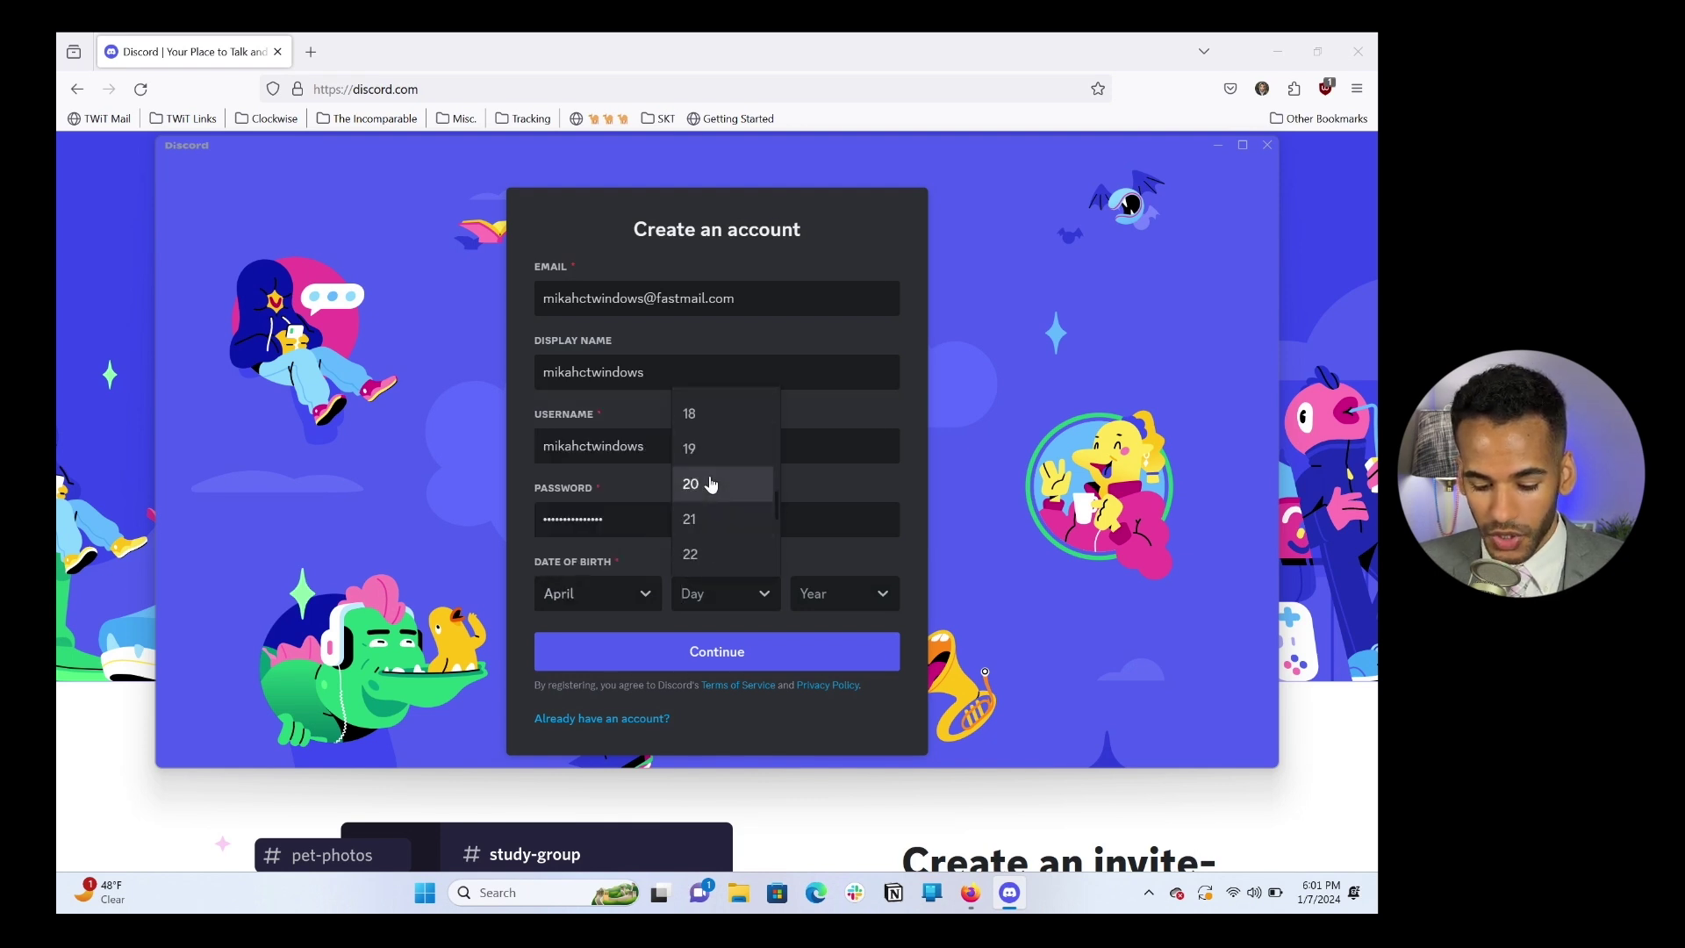
click(711, 485)
click(831, 594)
text(1976)
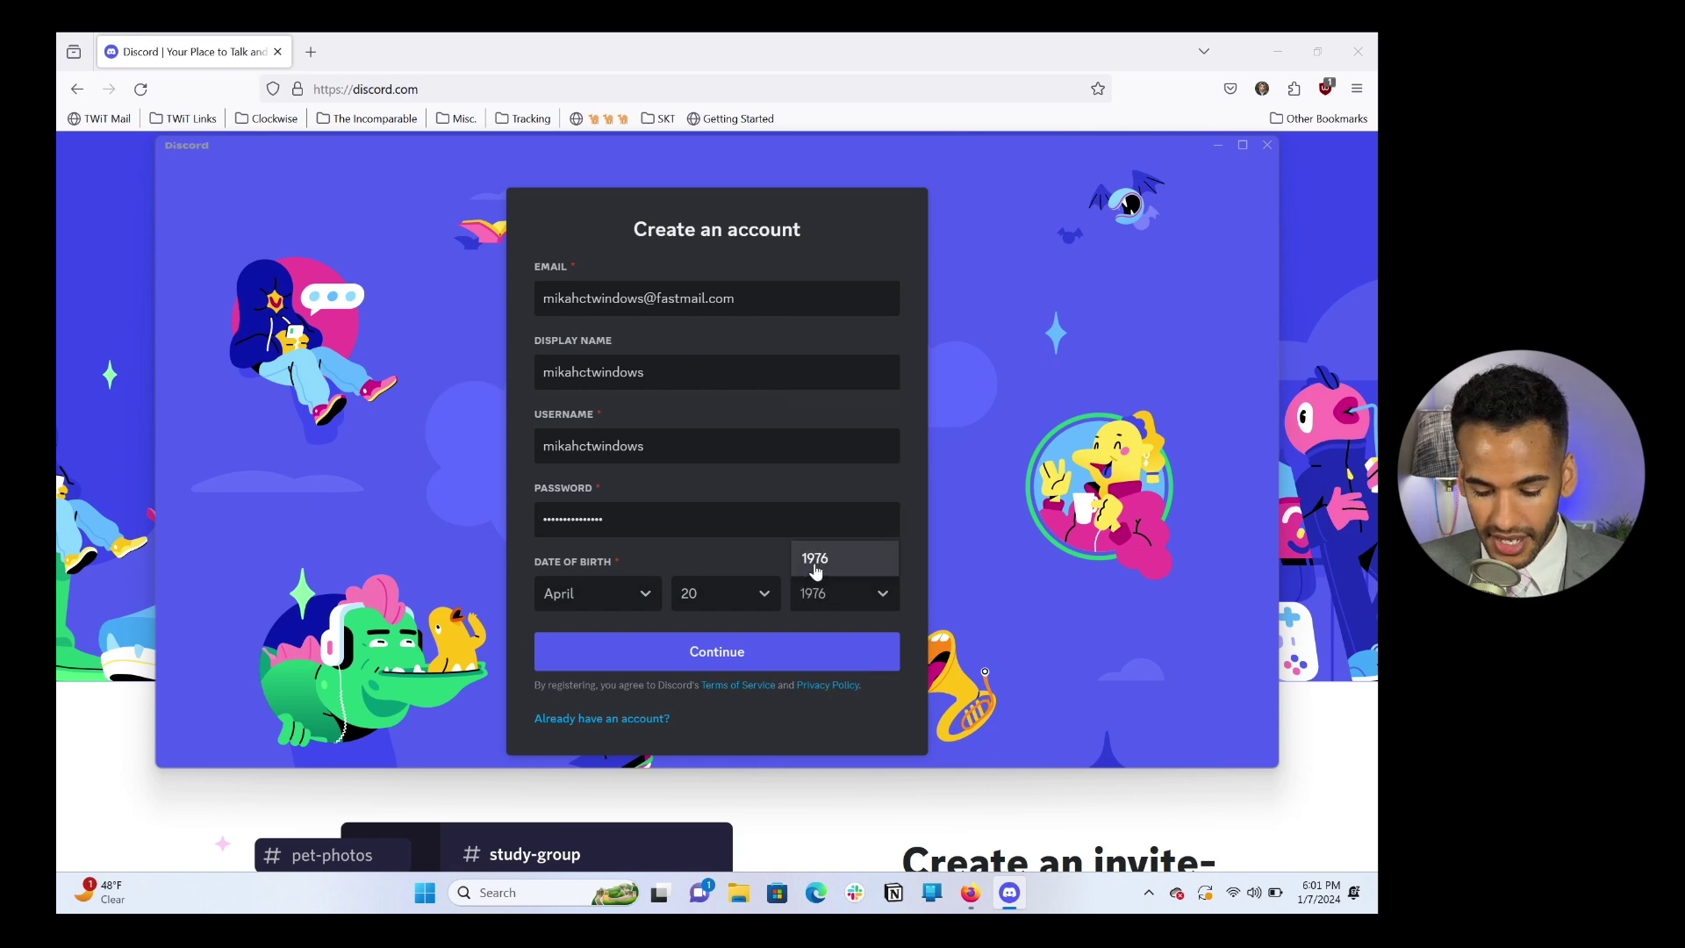
click(815, 562)
click(684, 640)
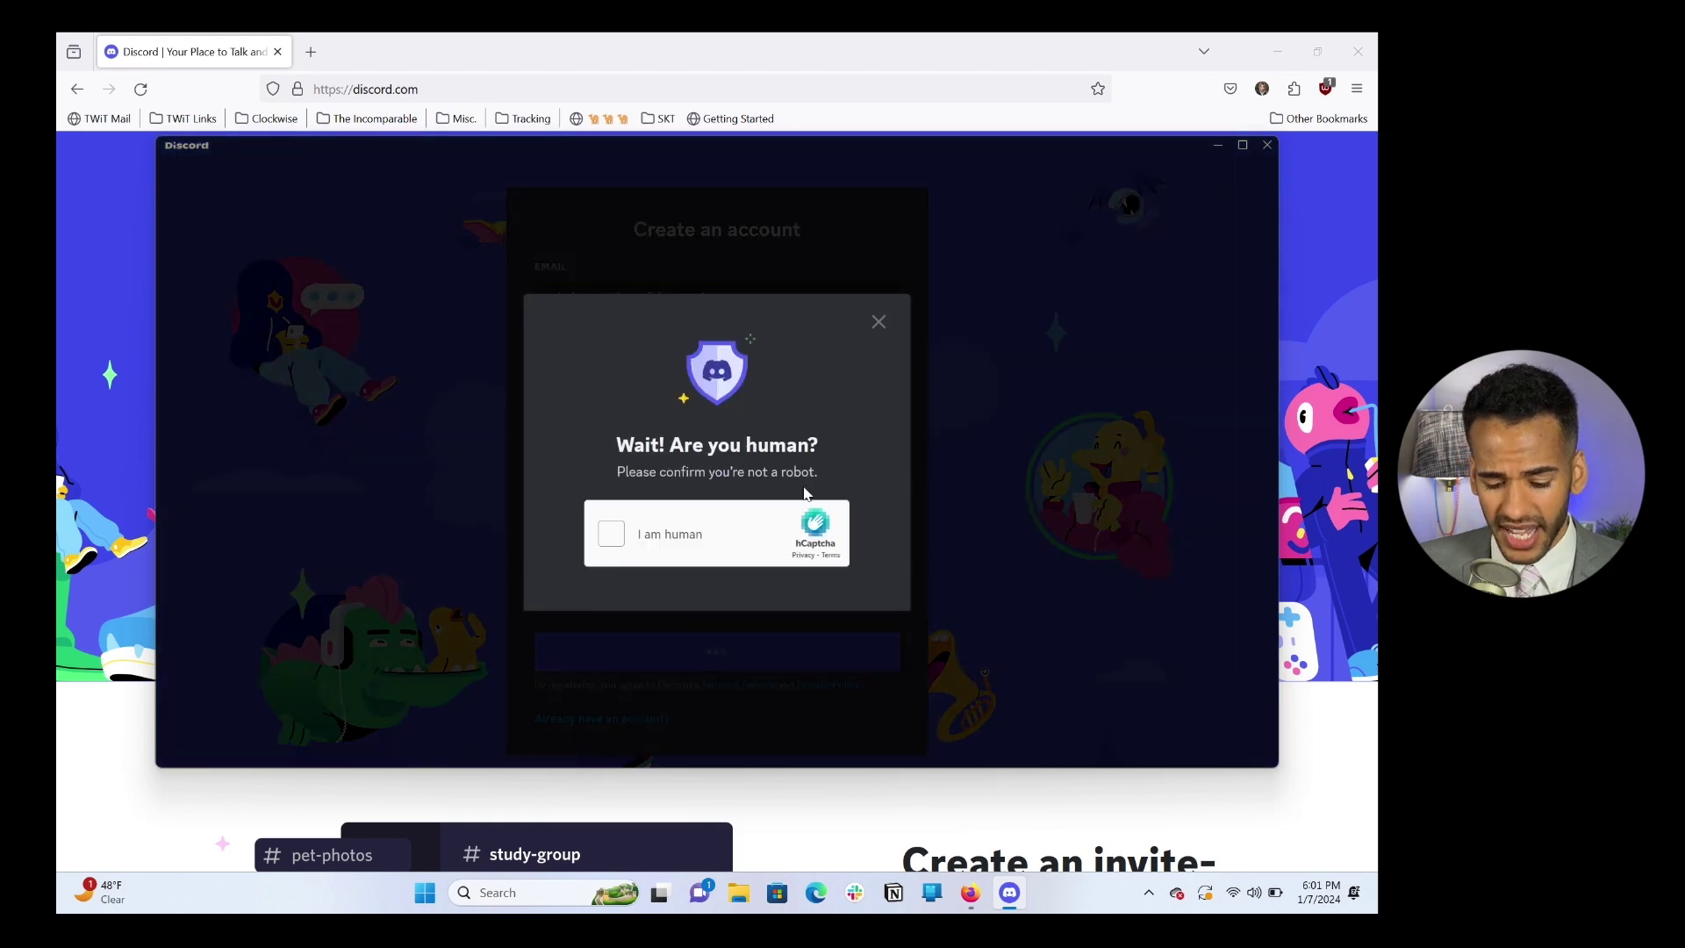
Step: Pass the human check by selecting the two house images, then return to the browser
click(612, 535)
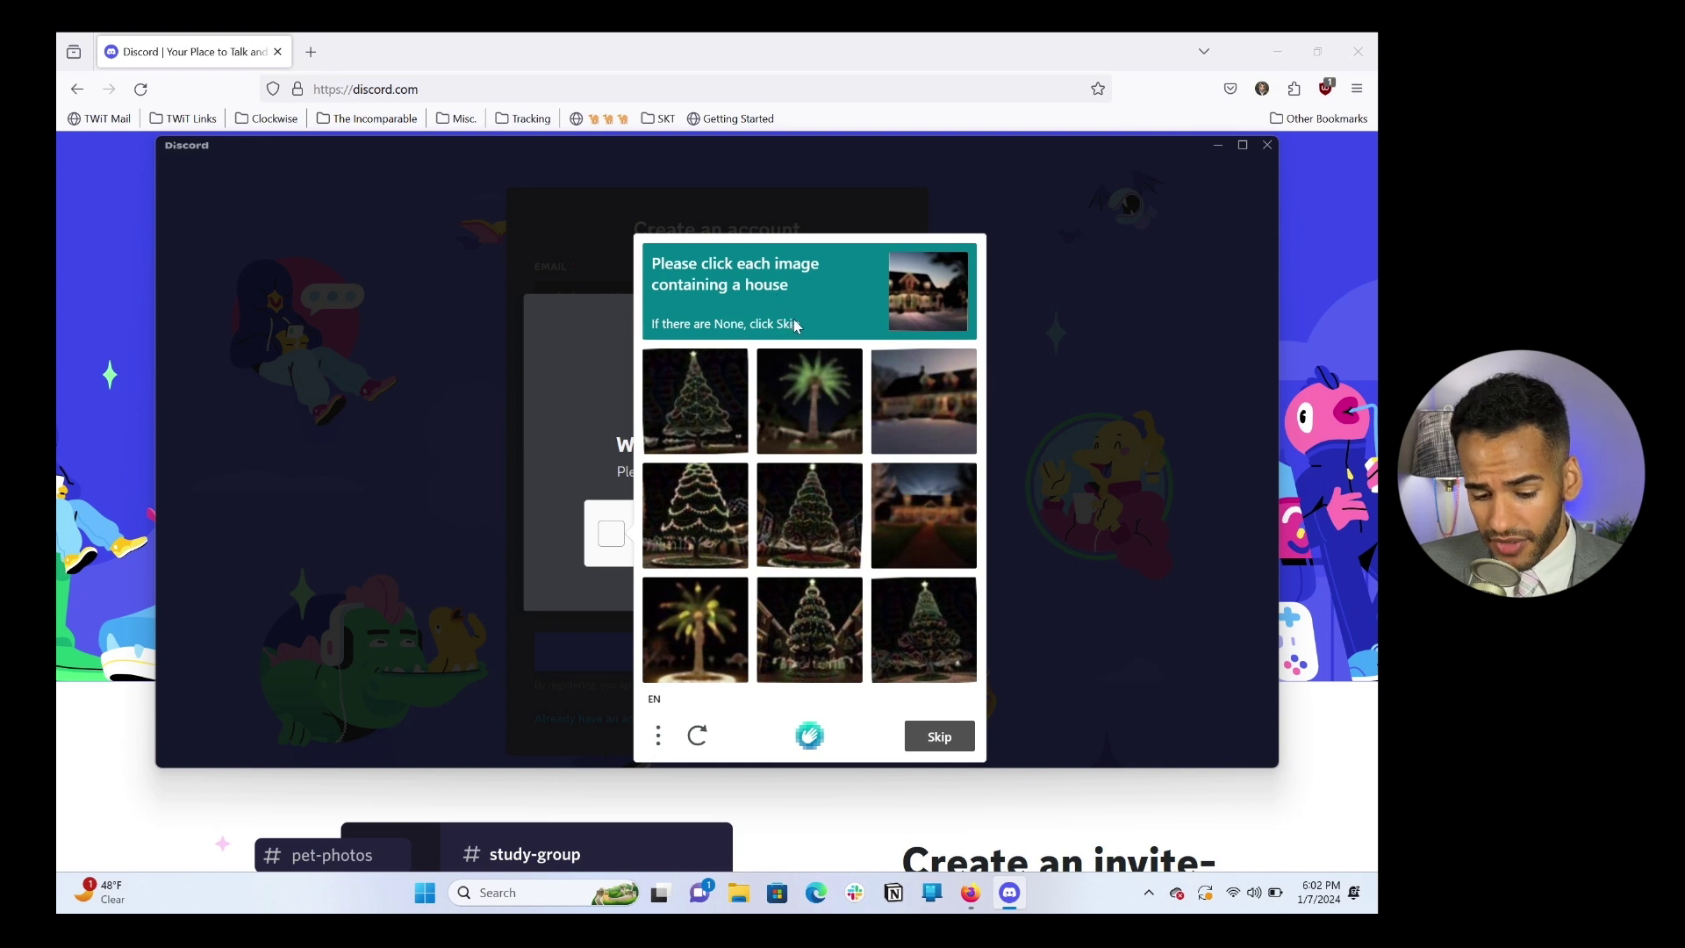
click(924, 401)
click(930, 503)
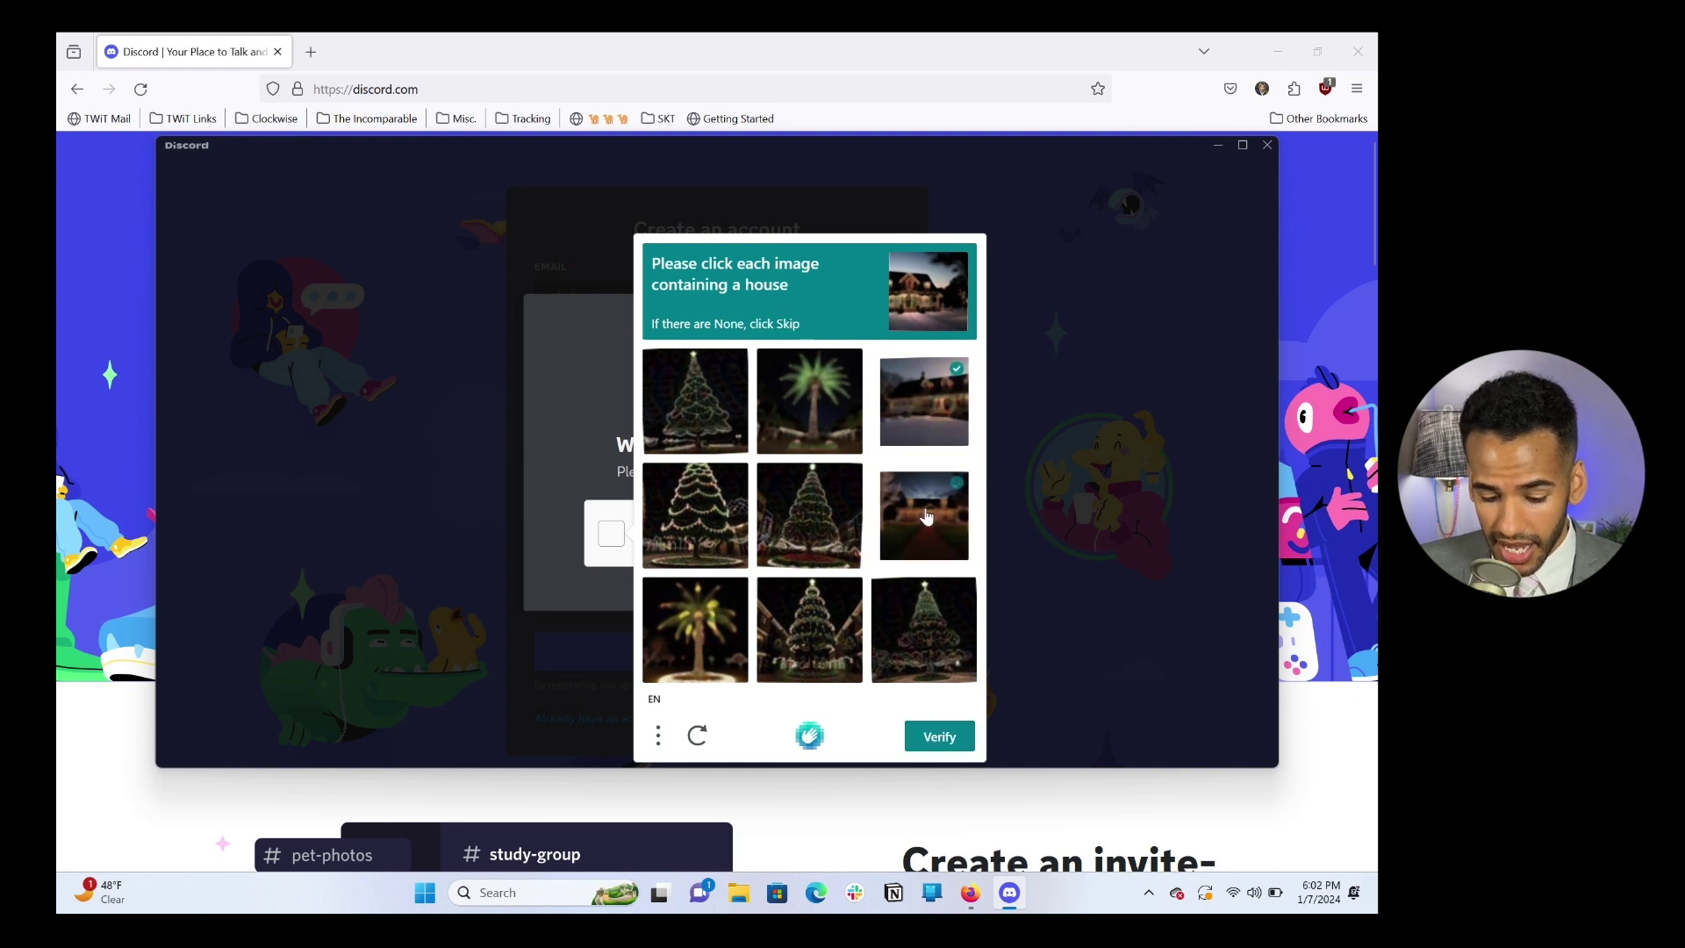
click(936, 746)
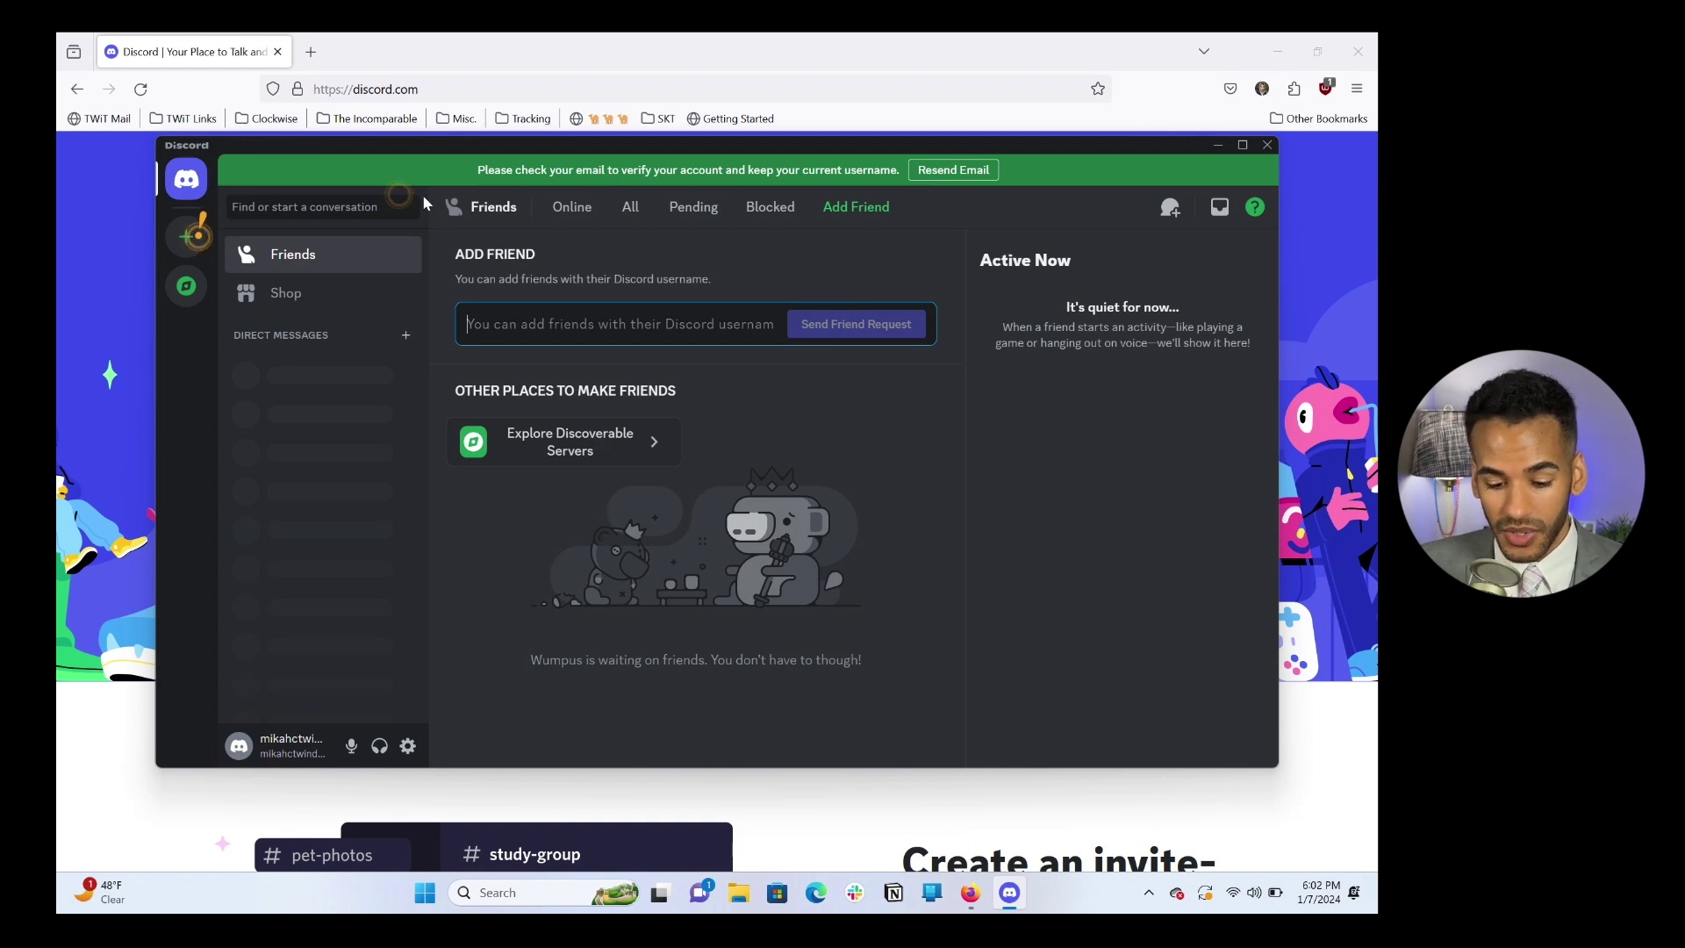
click(125, 298)
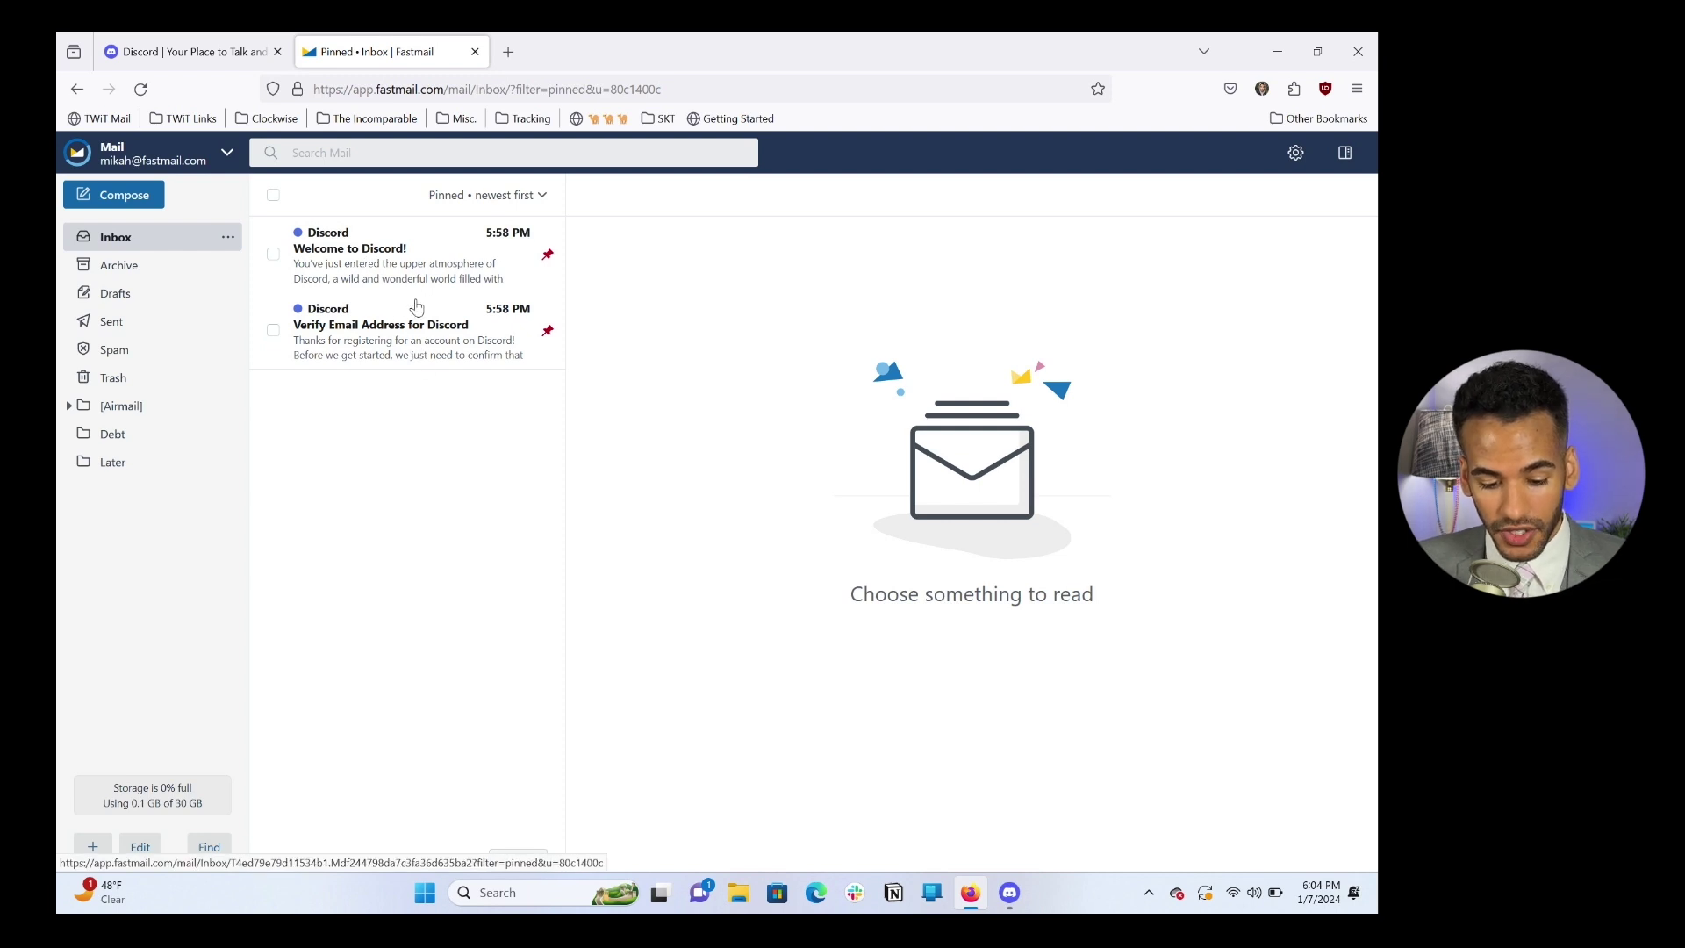
Step: Follow the Verify Email link in the 'Verify Email Address for Discord' message, then close that tab
click(418, 262)
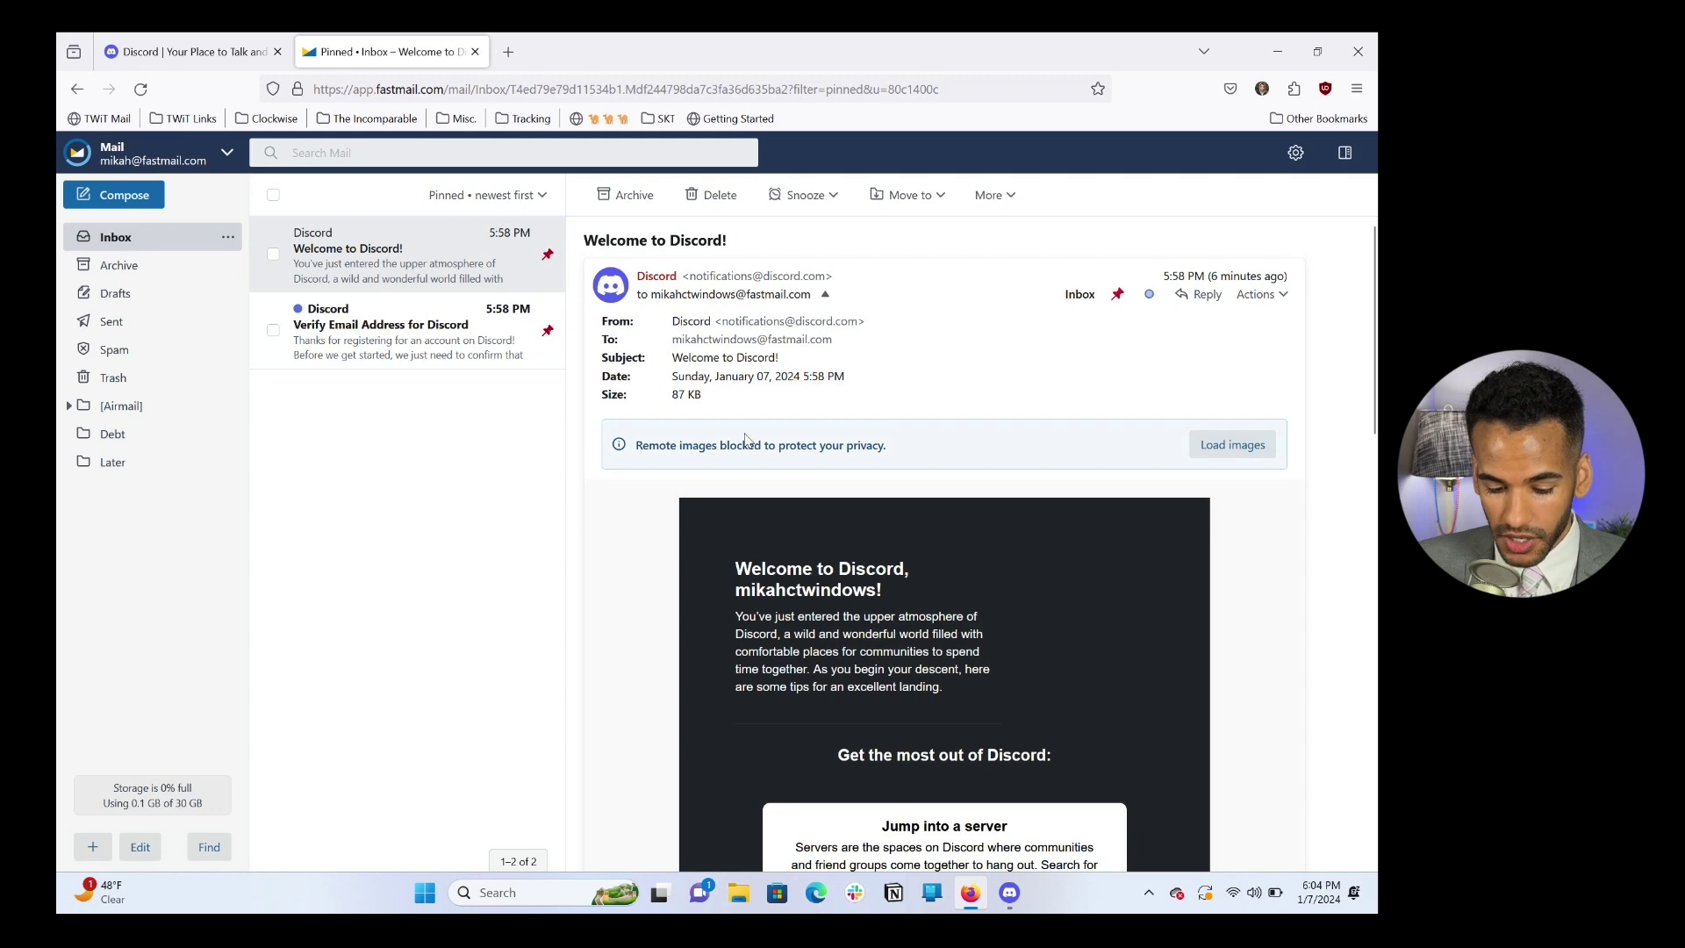
scroll(744, 439, down, 5)
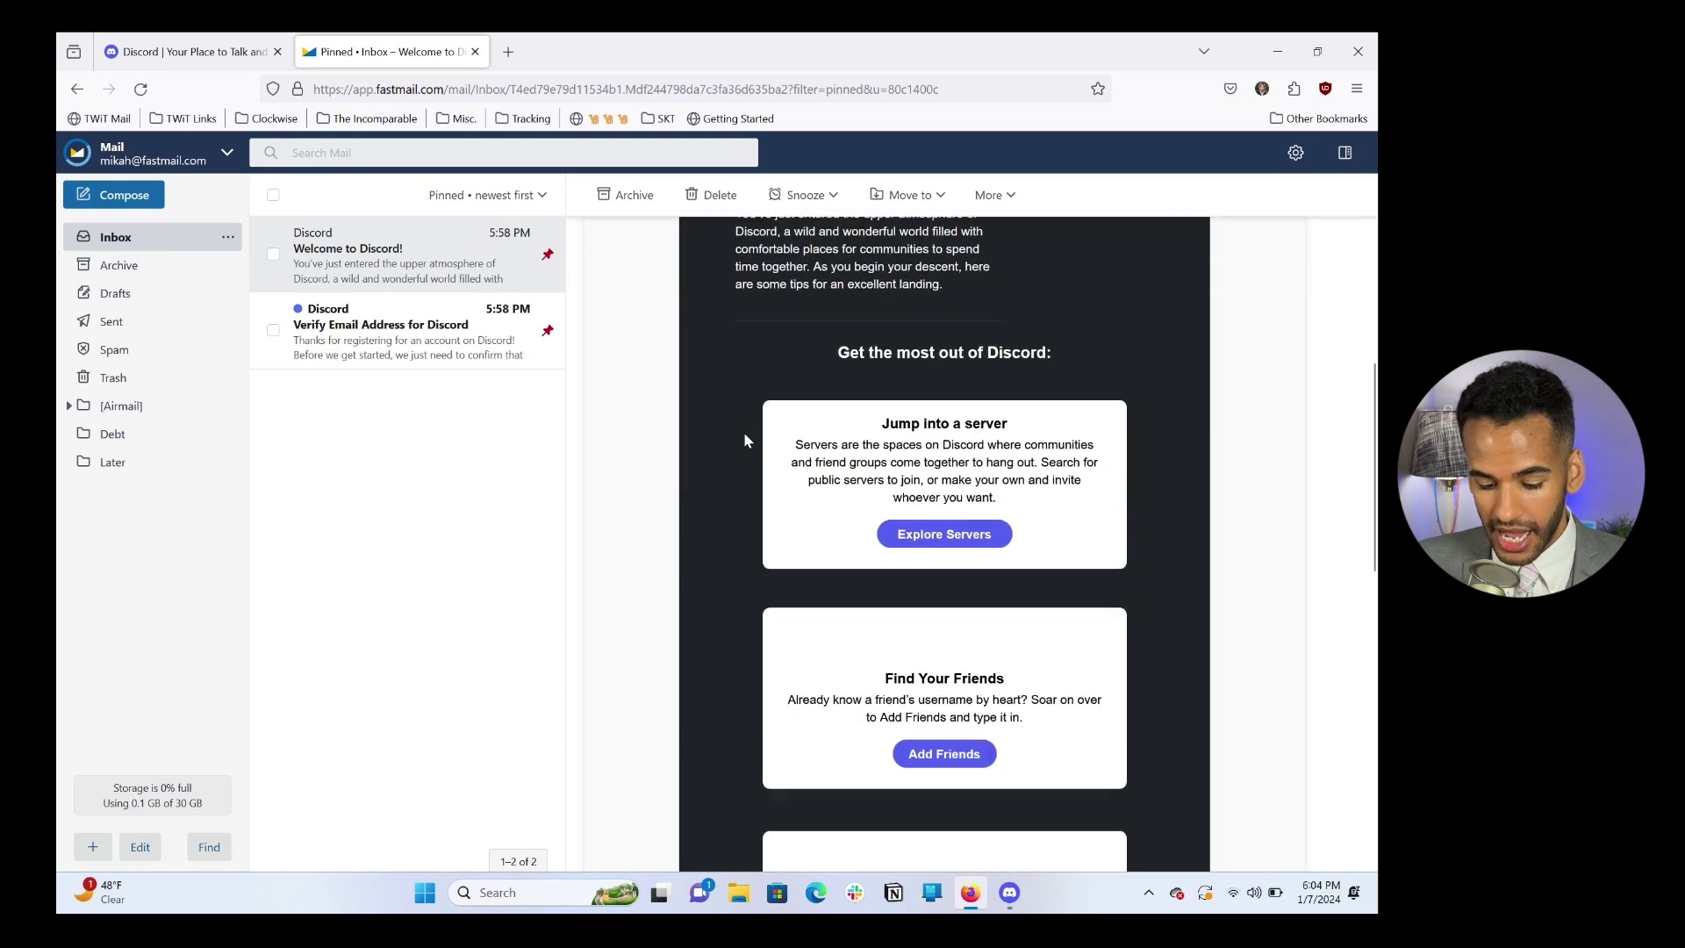
scroll(745, 432, down, 7)
click(423, 330)
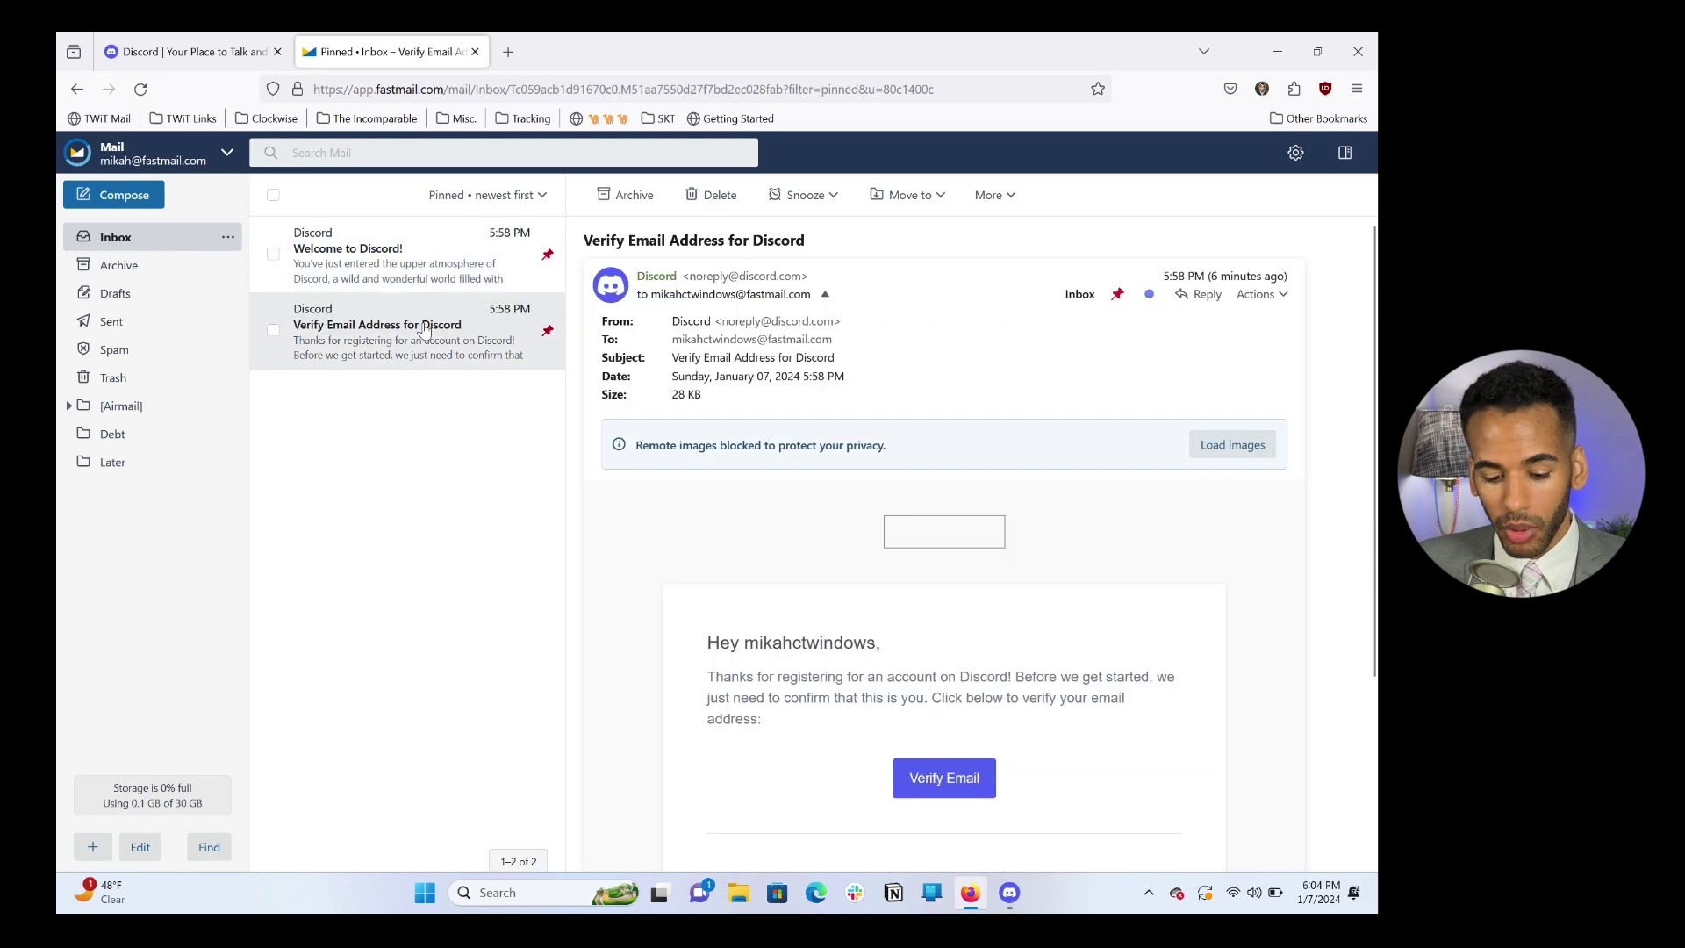
scroll(877, 570, down, 2)
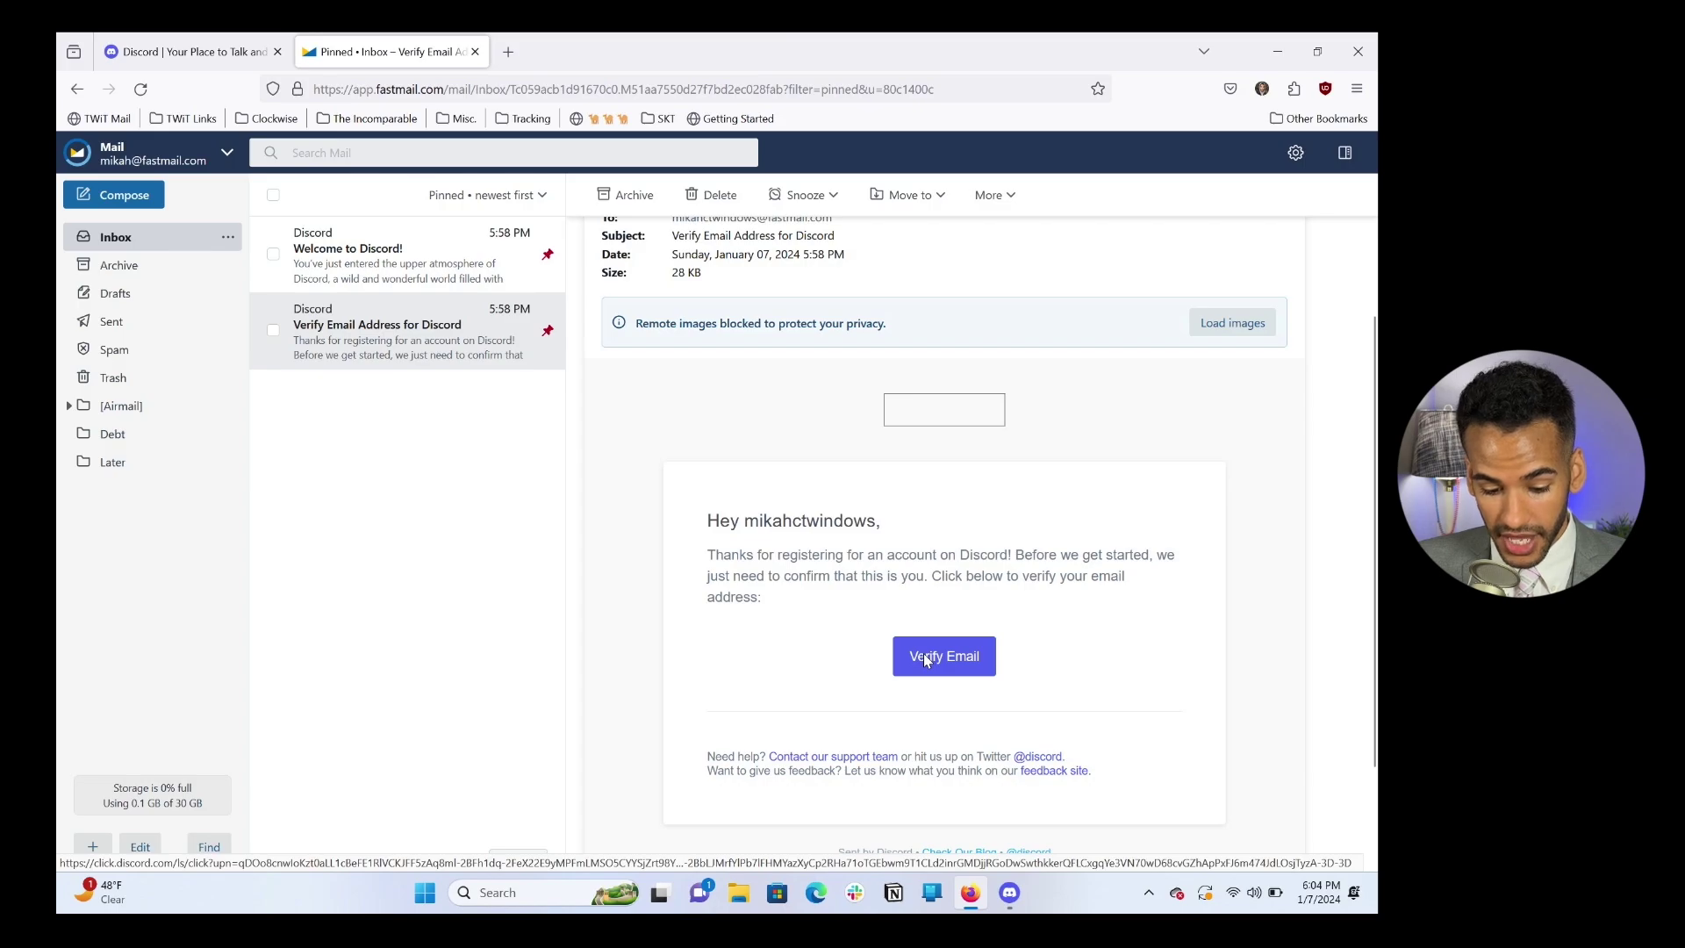
click(926, 660)
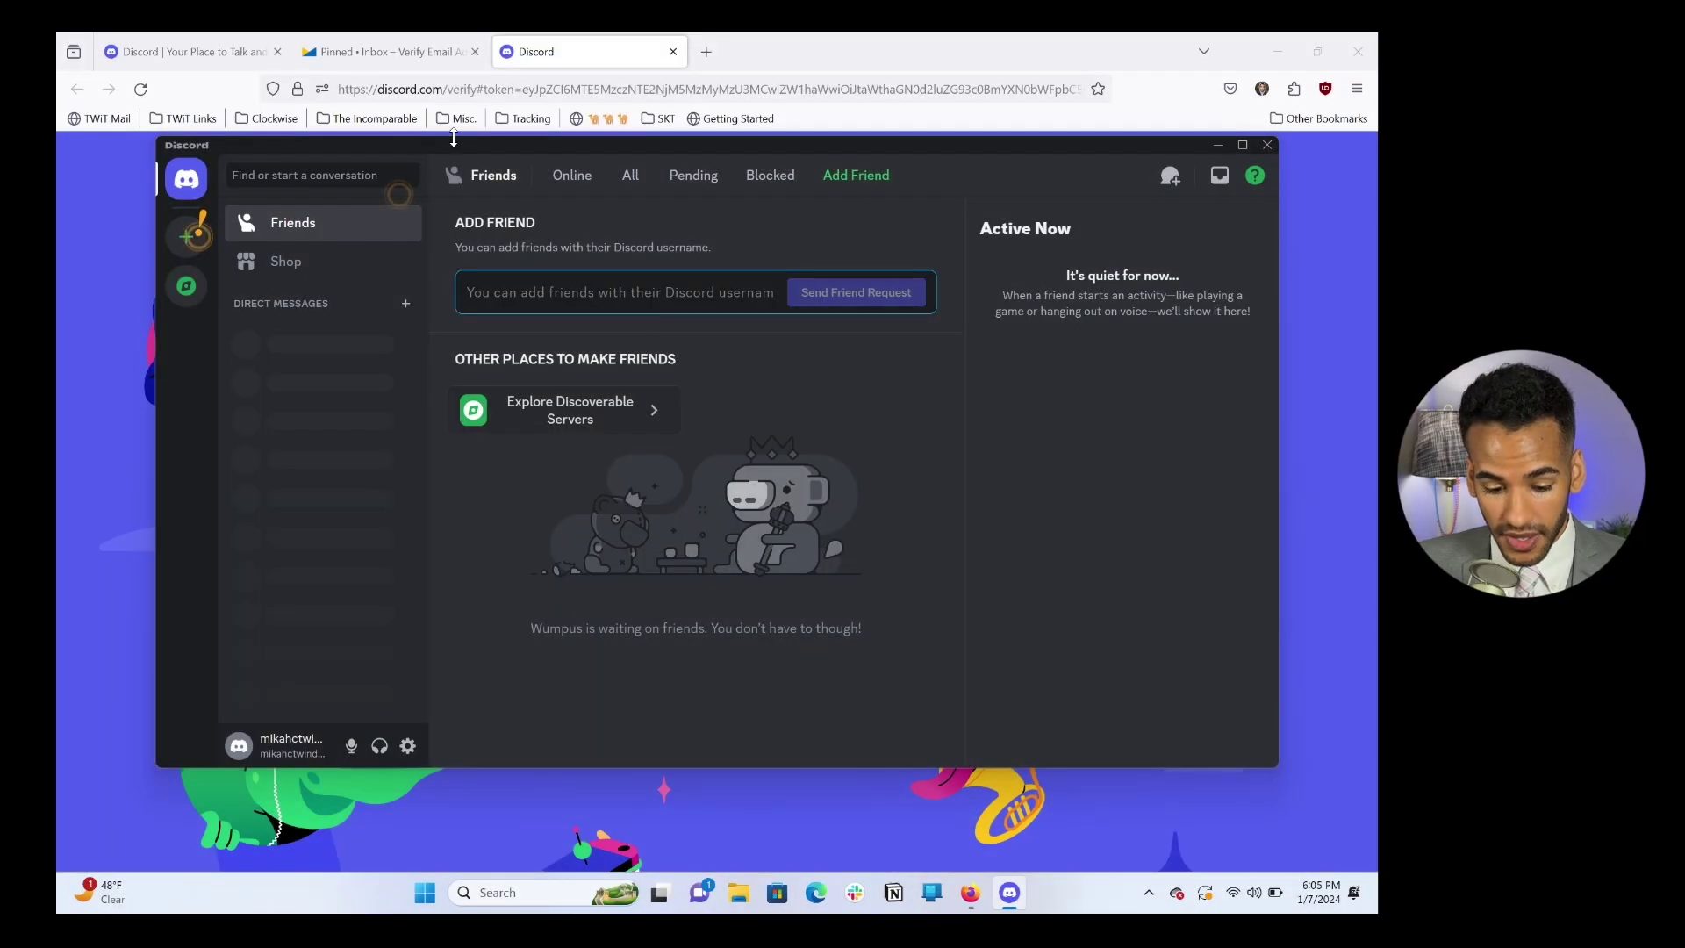
click(674, 52)
Step: Close the inbox tab and browser, then check the signed-in account's profile card in Discord
click(475, 51)
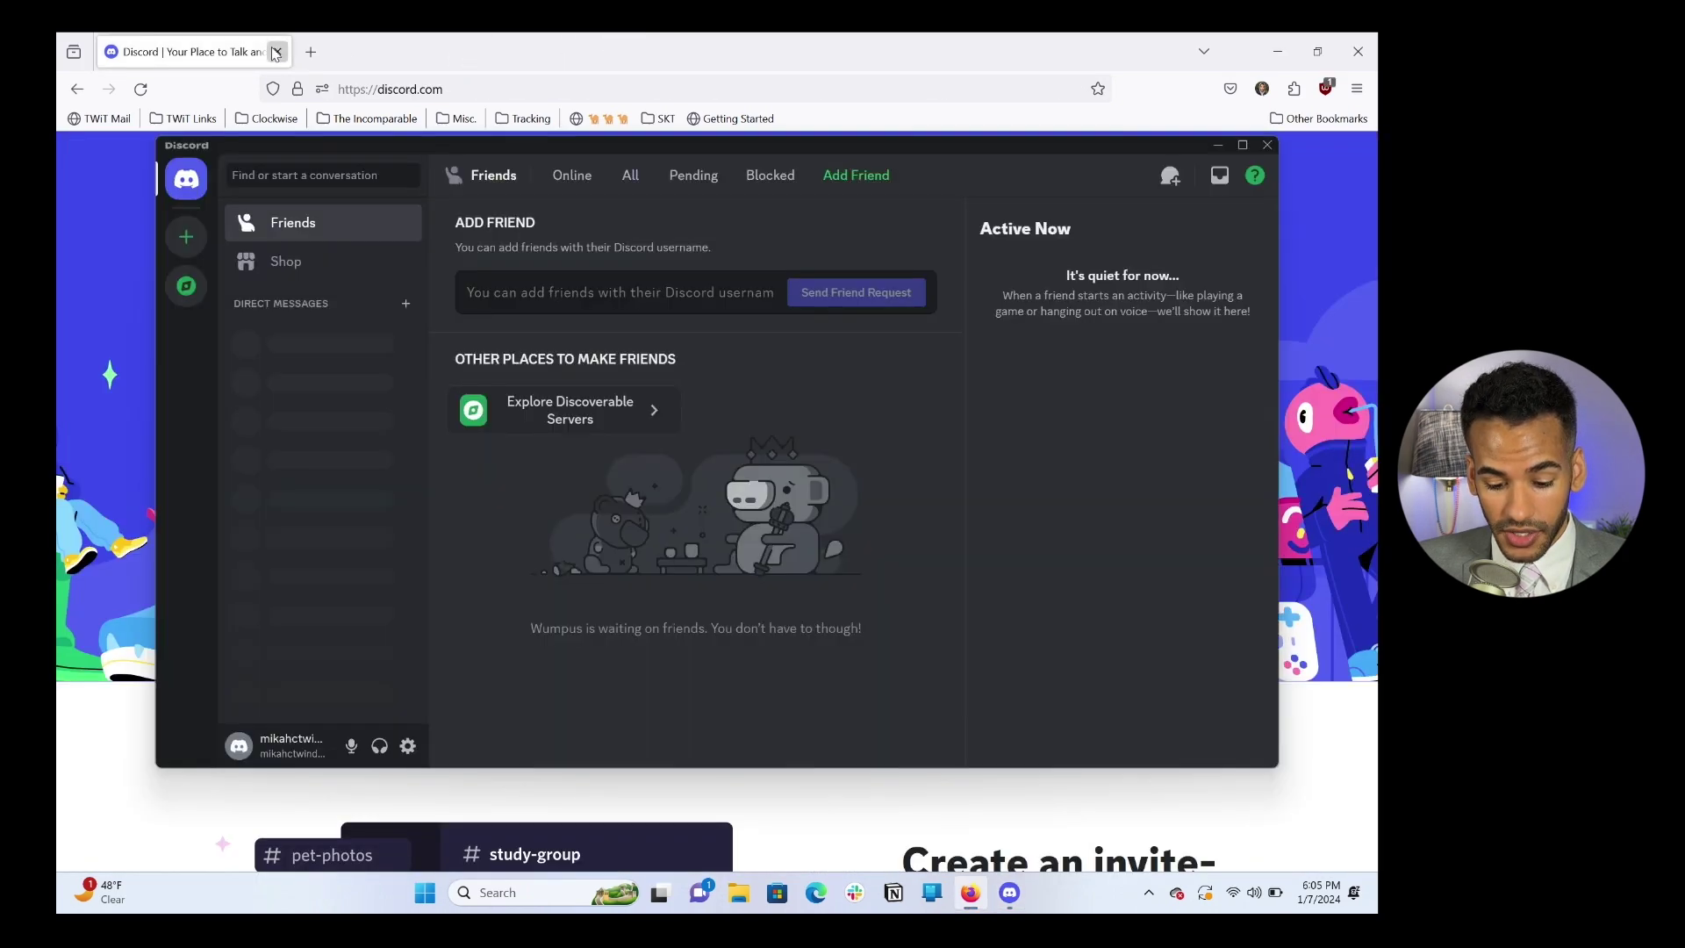
click(277, 51)
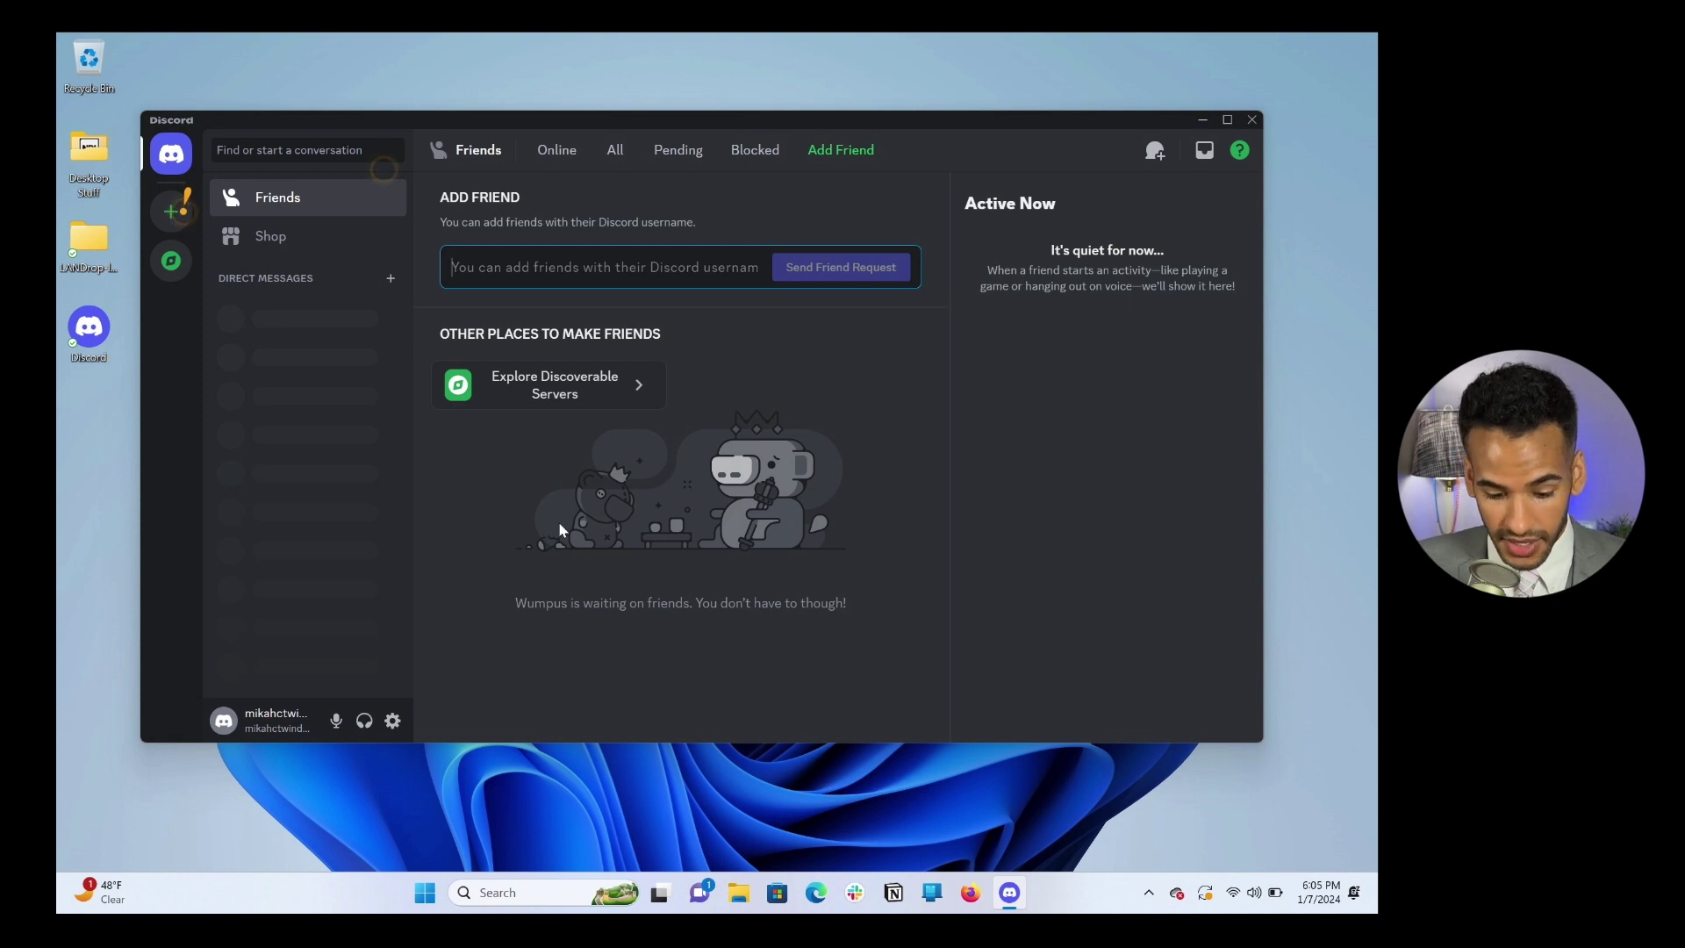
click(273, 721)
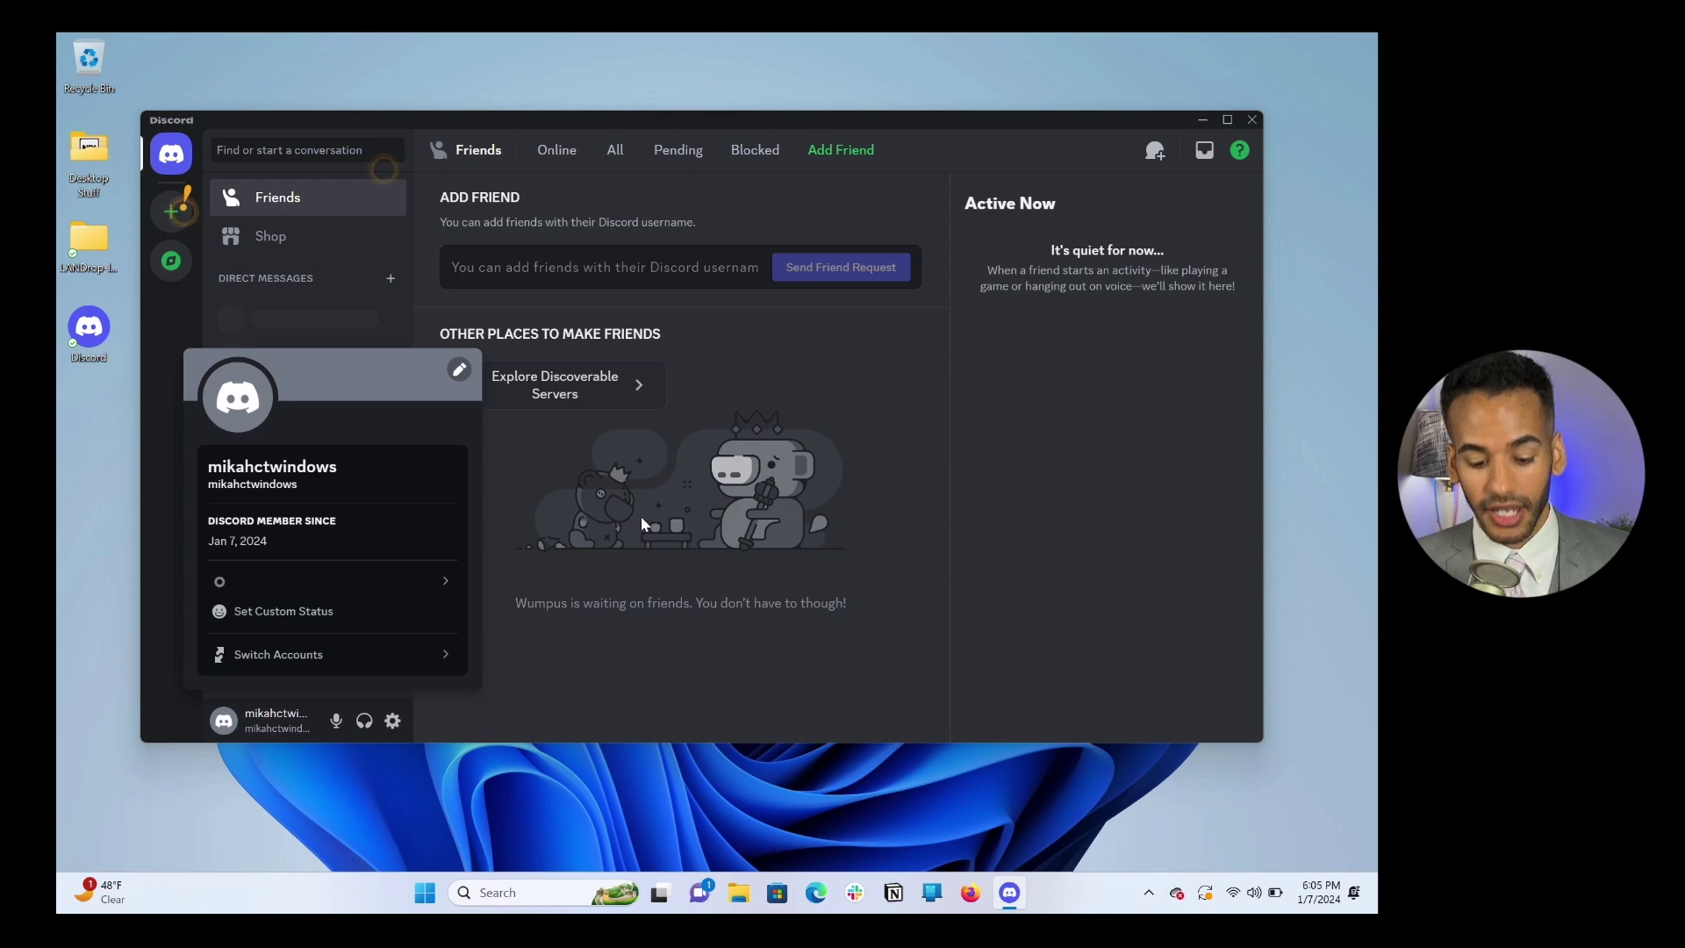
click(869, 527)
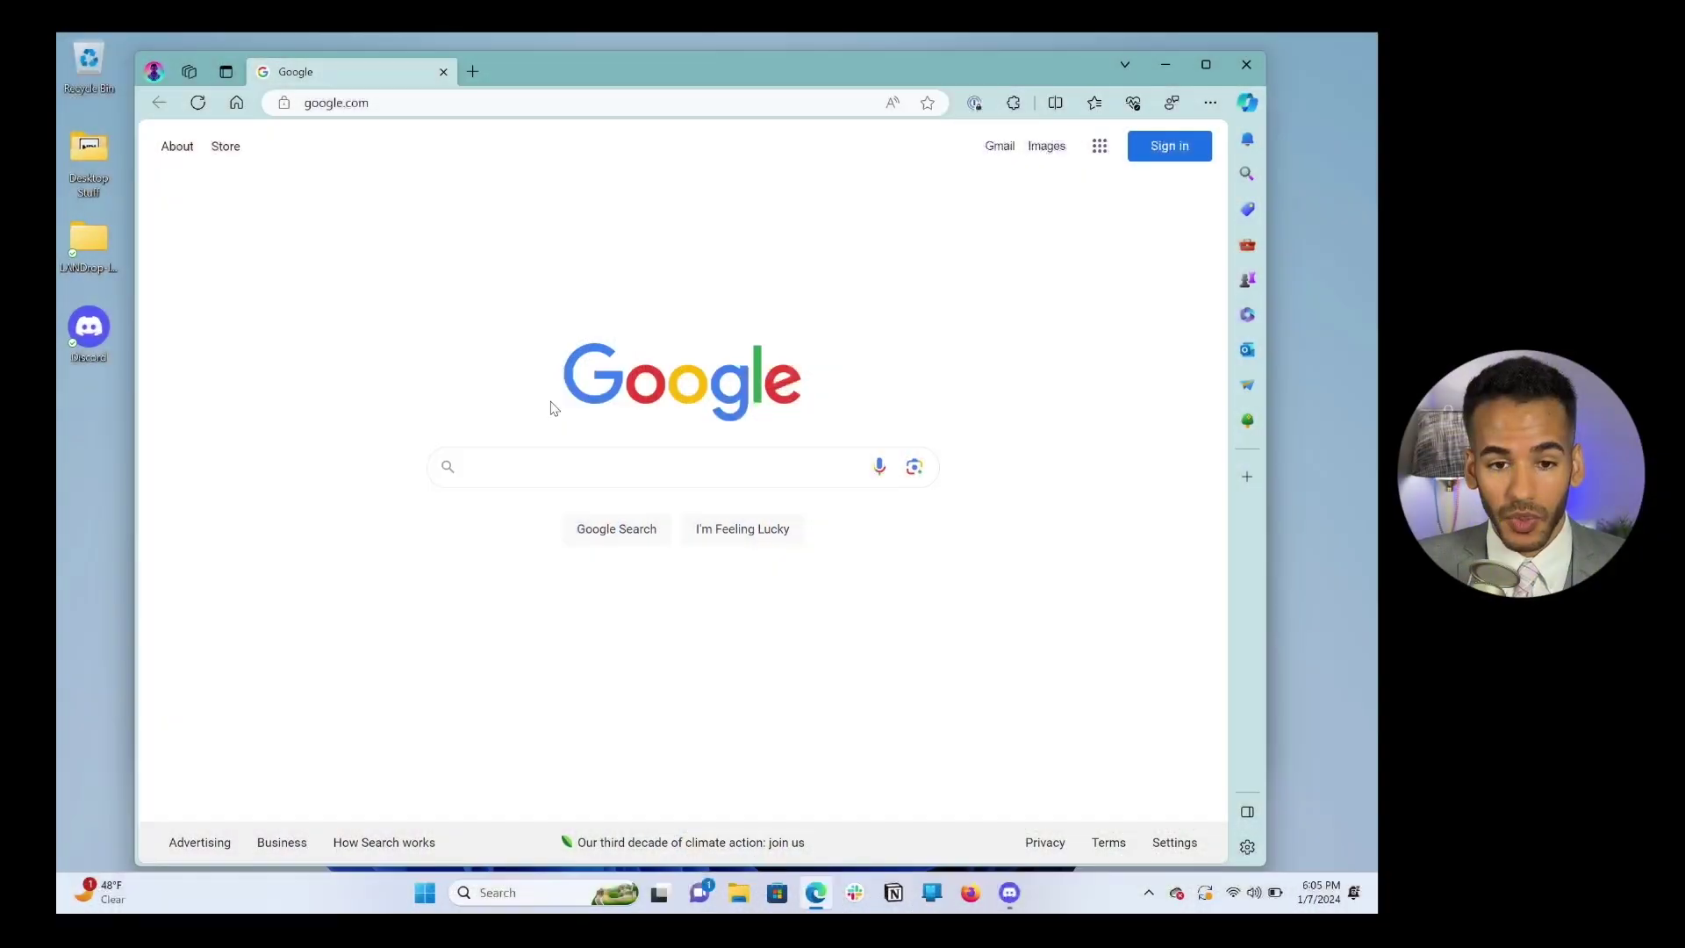
Step: Replace the Edge address with twit.tv/clubtwit
click(431, 99)
key(ctrl+a)
text(t)
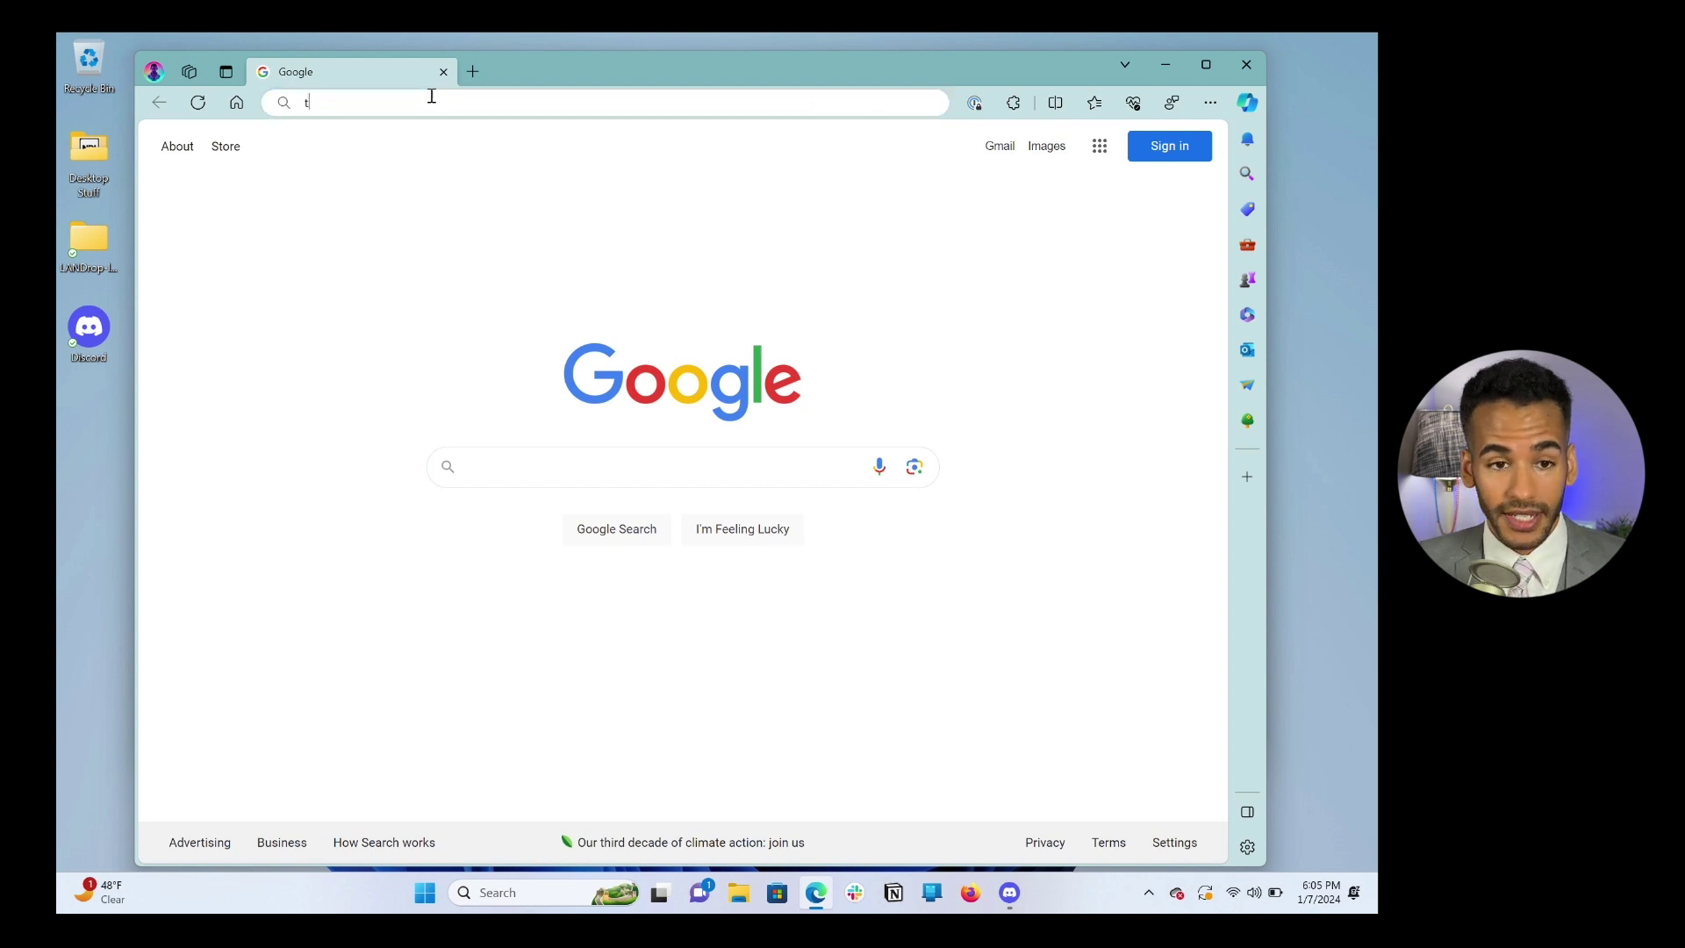
text(wit.tv/c)
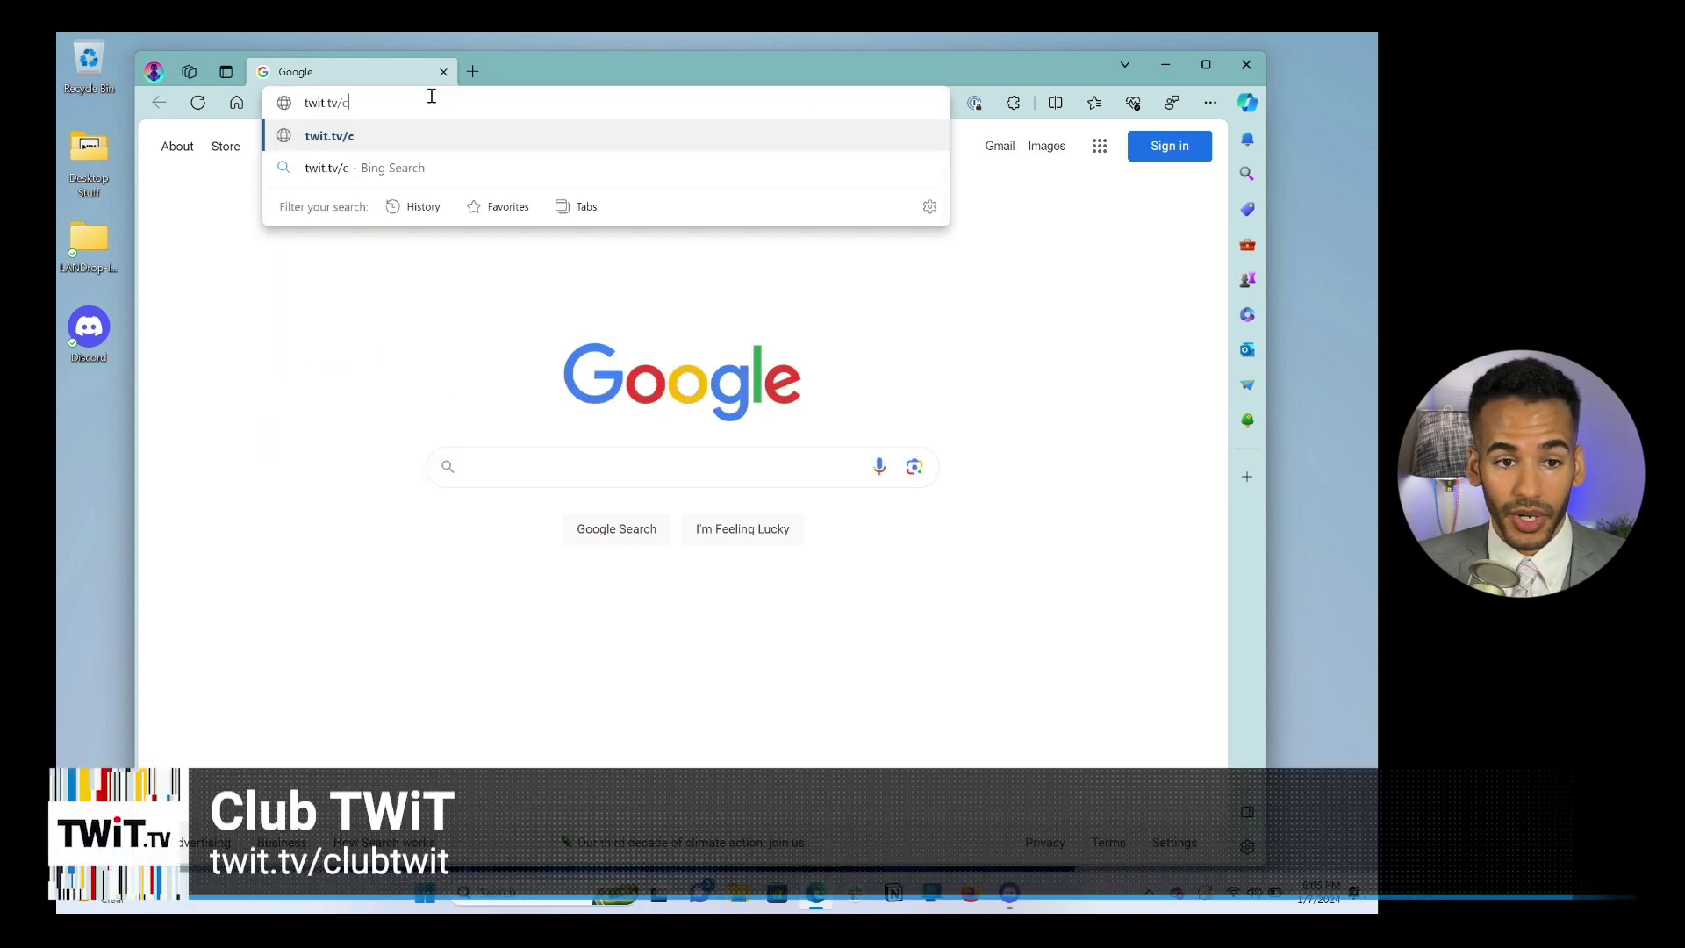
text(lubtwit)
Step: Load twit.tv/clubtwit, scroll through its plans, and return to the Club TWiT Memberships section
key(Return)
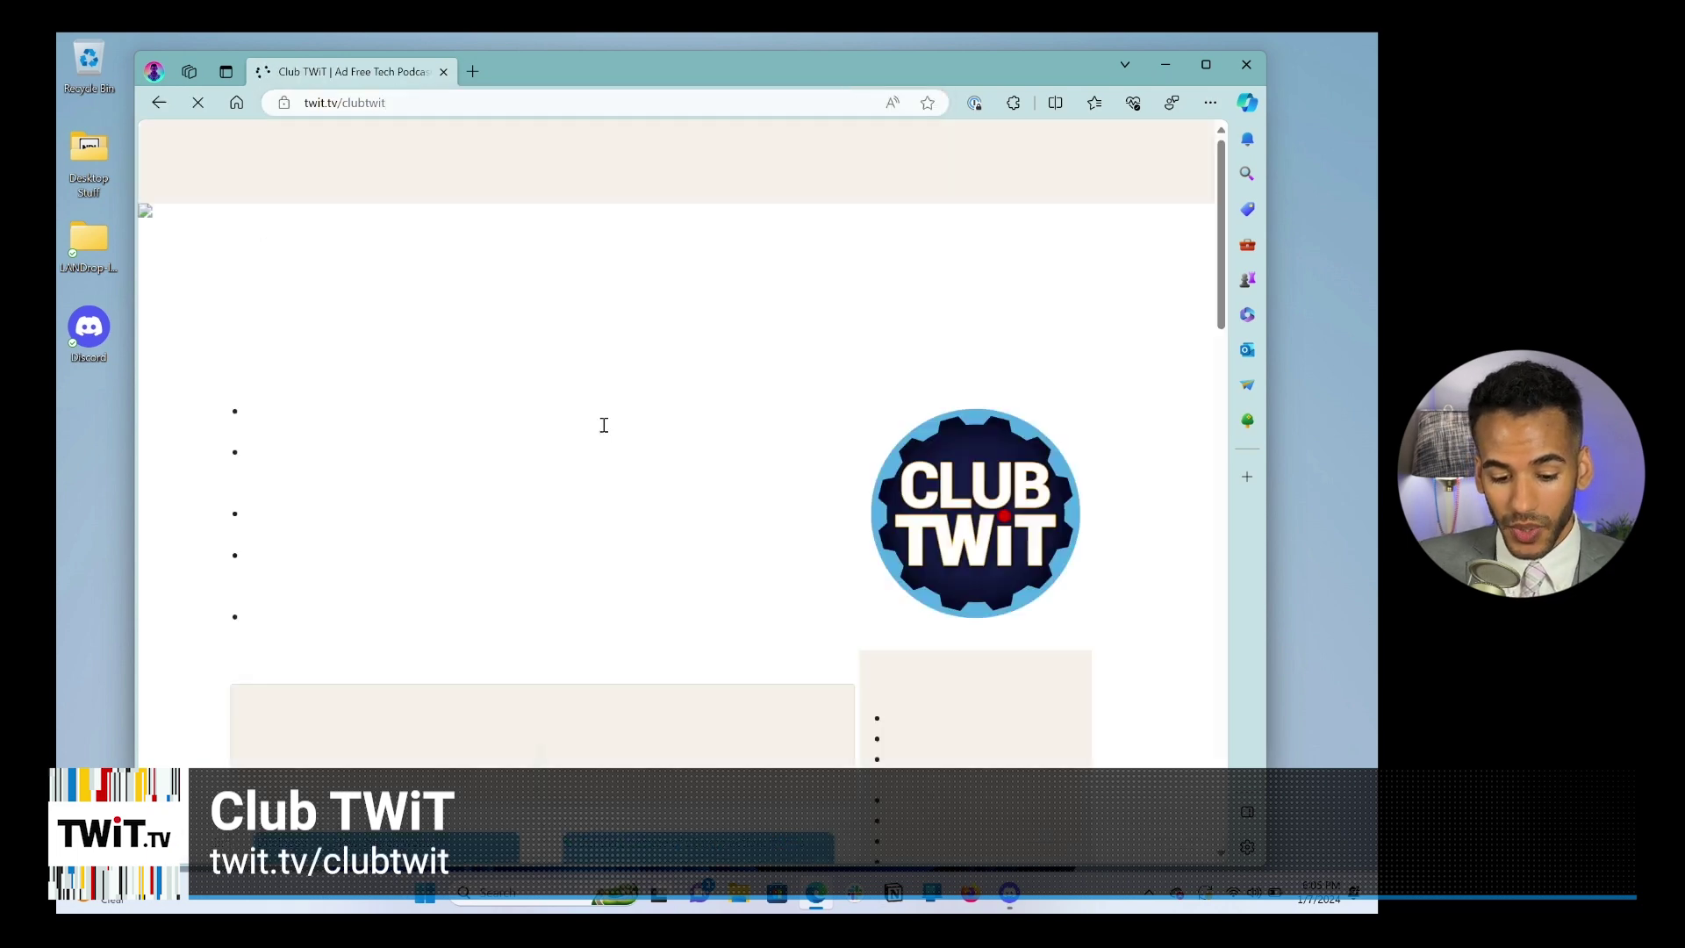
scroll(650, 447, down, 3)
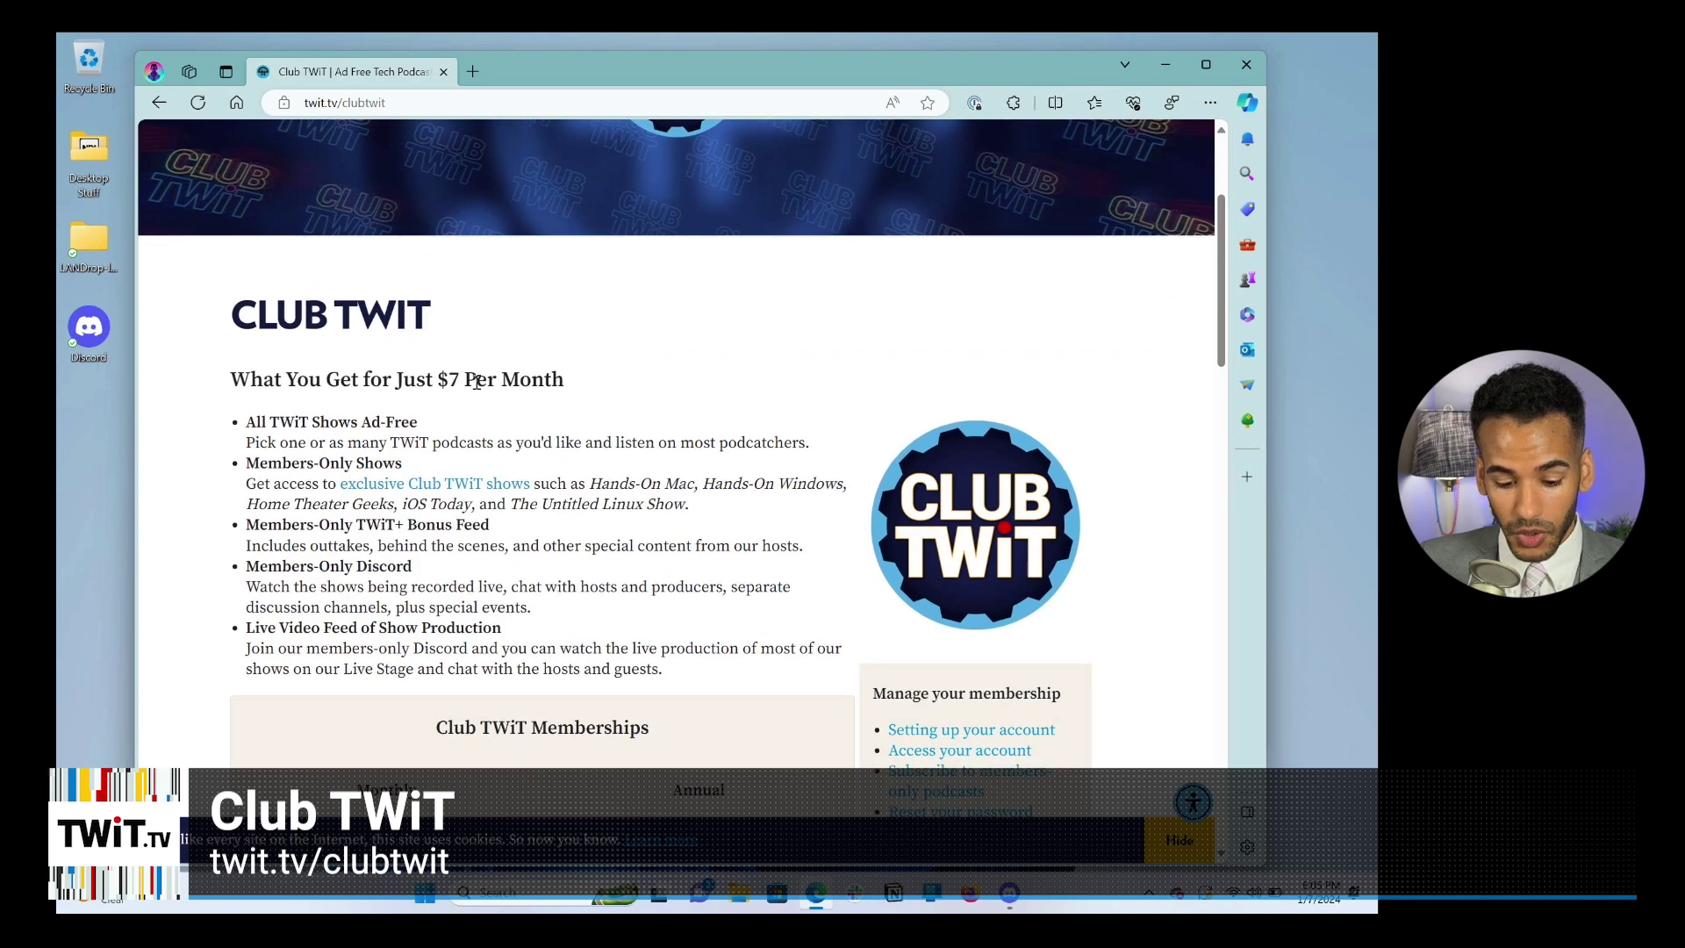
scroll(474, 386, down, 2)
scroll(465, 438, down, 8)
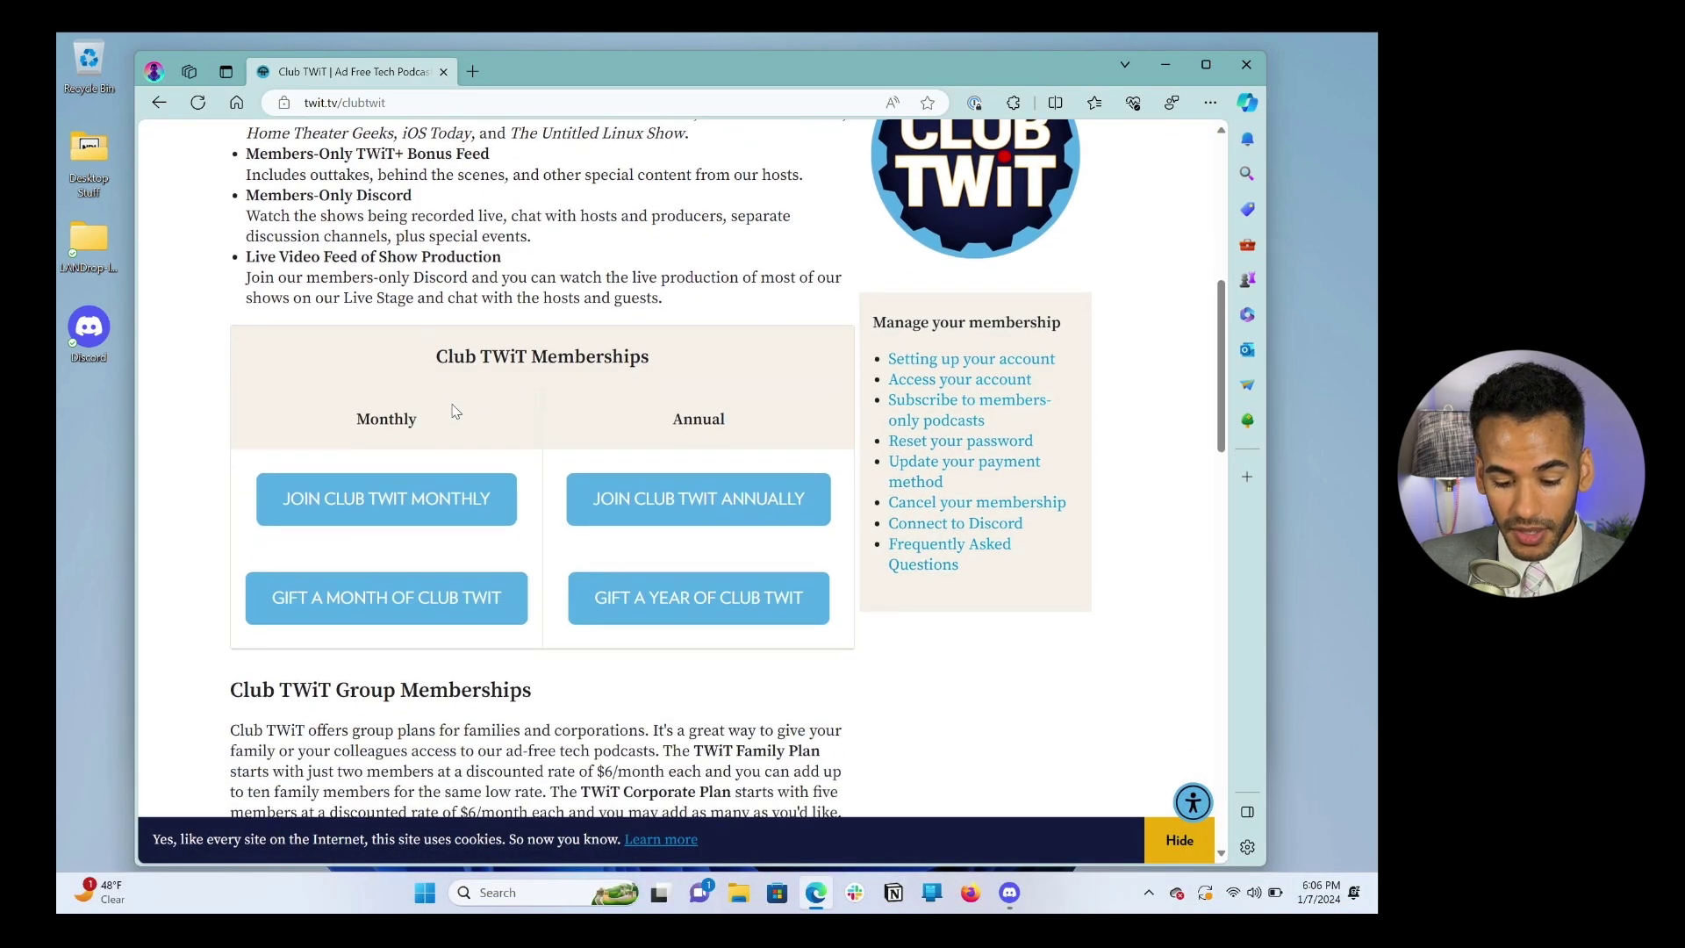
scroll(483, 482, down, 2)
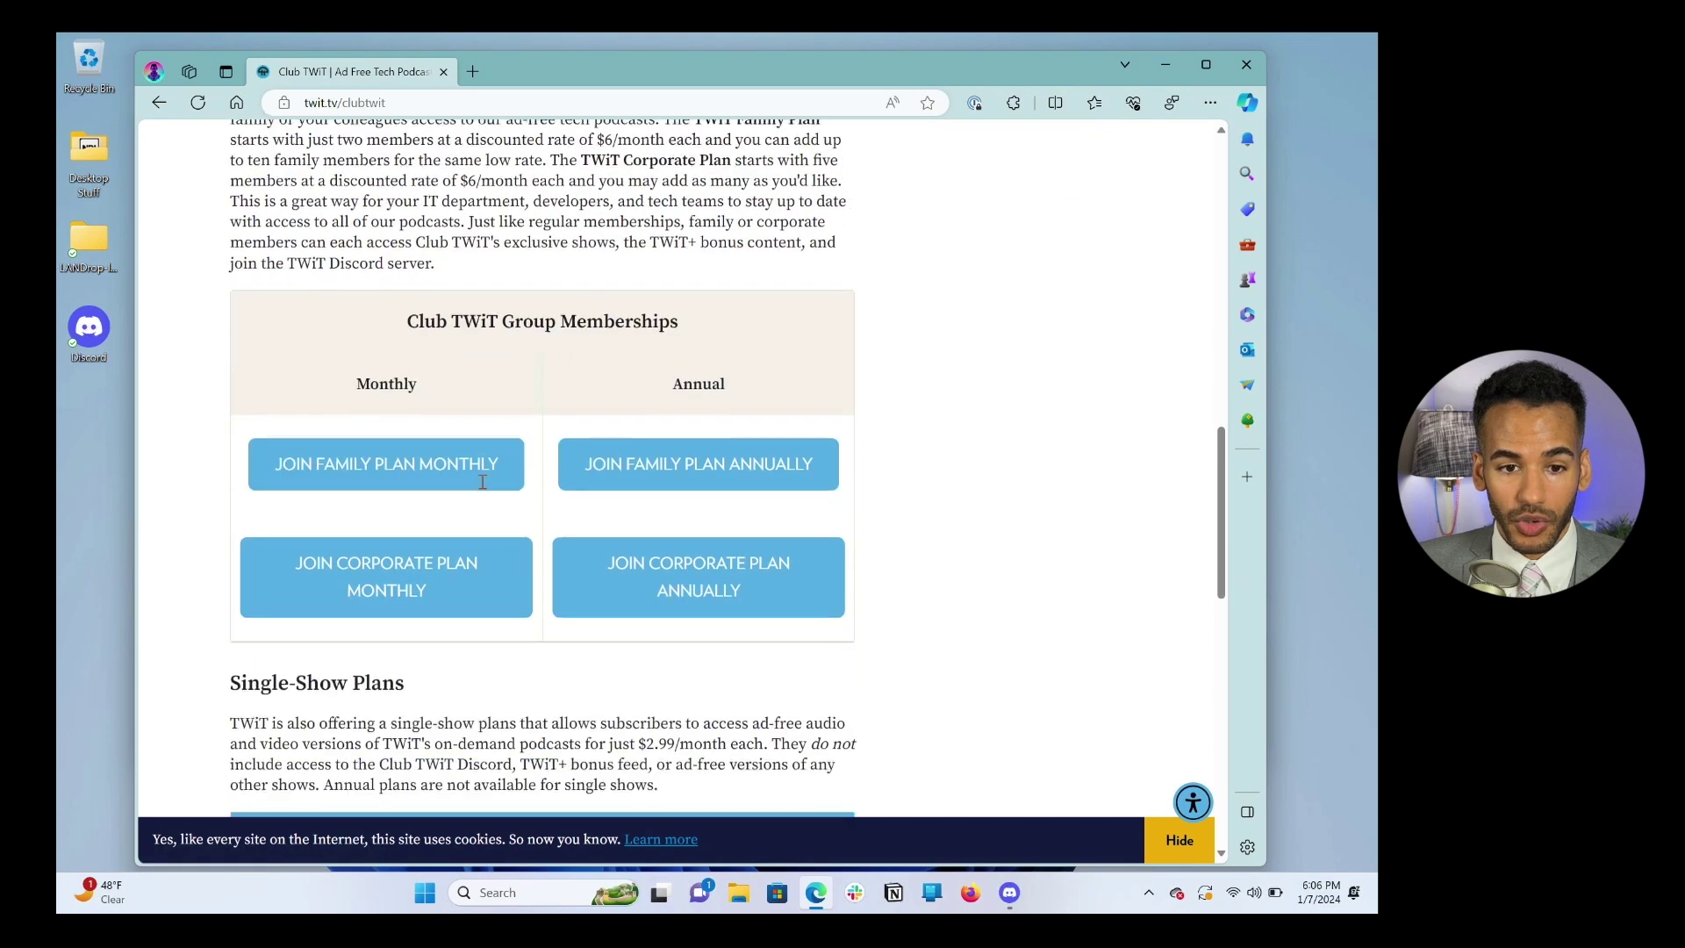
scroll(509, 386, down, 1)
scroll(510, 374, down, 5)
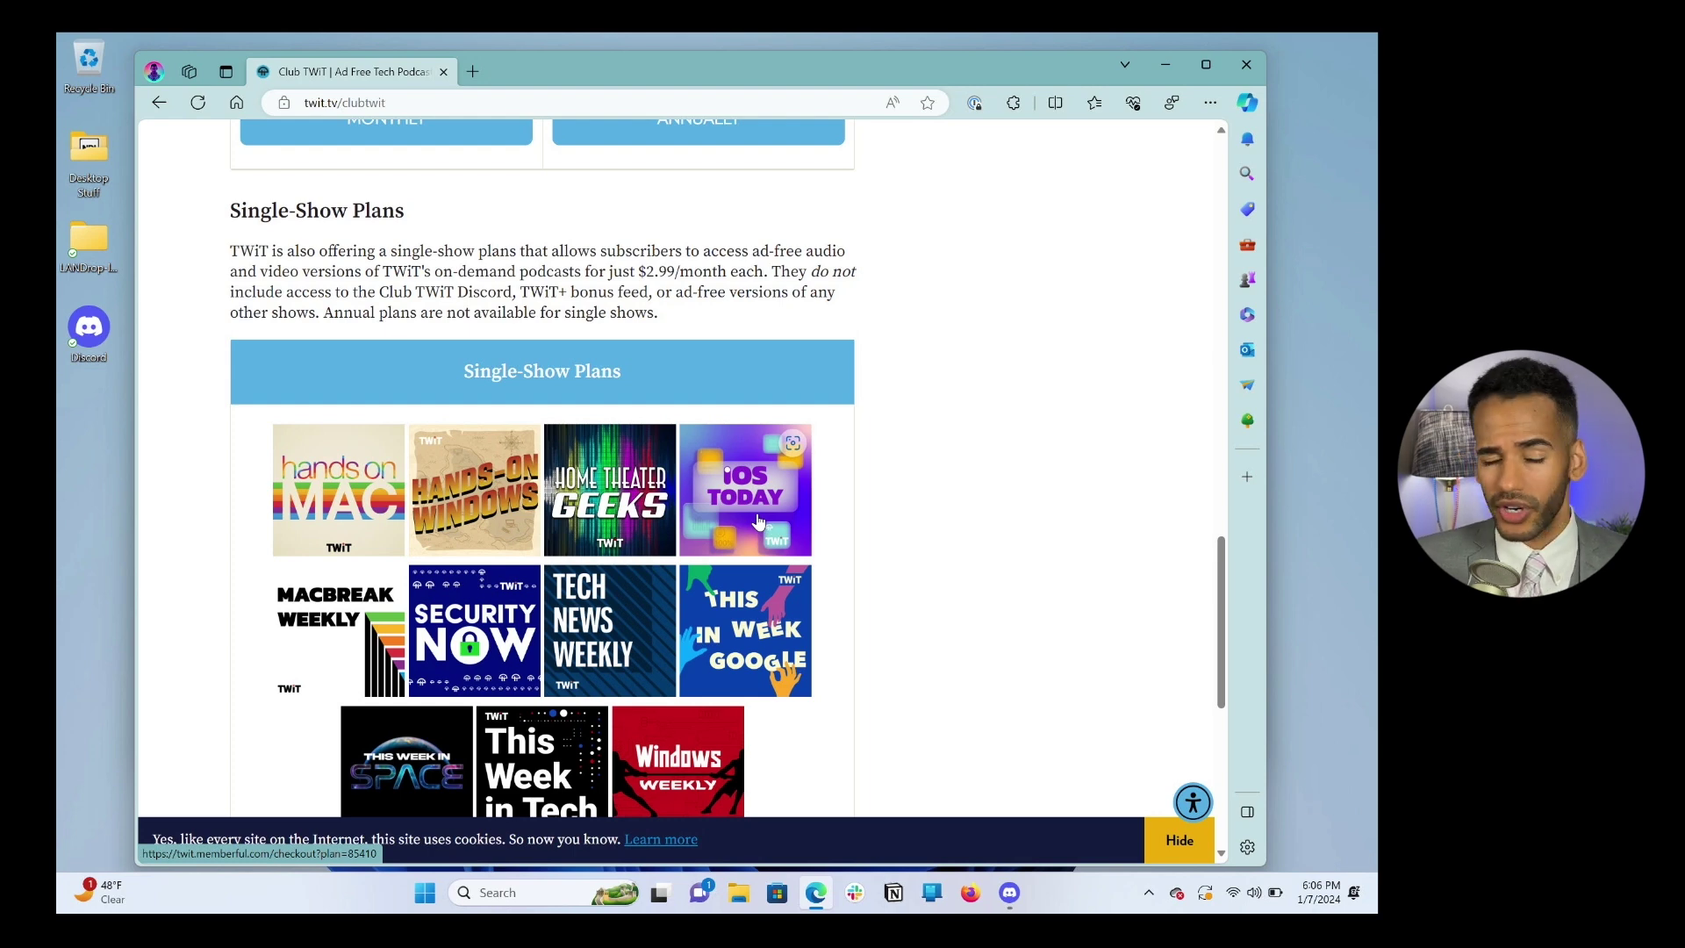
scroll(760, 521, up, 8)
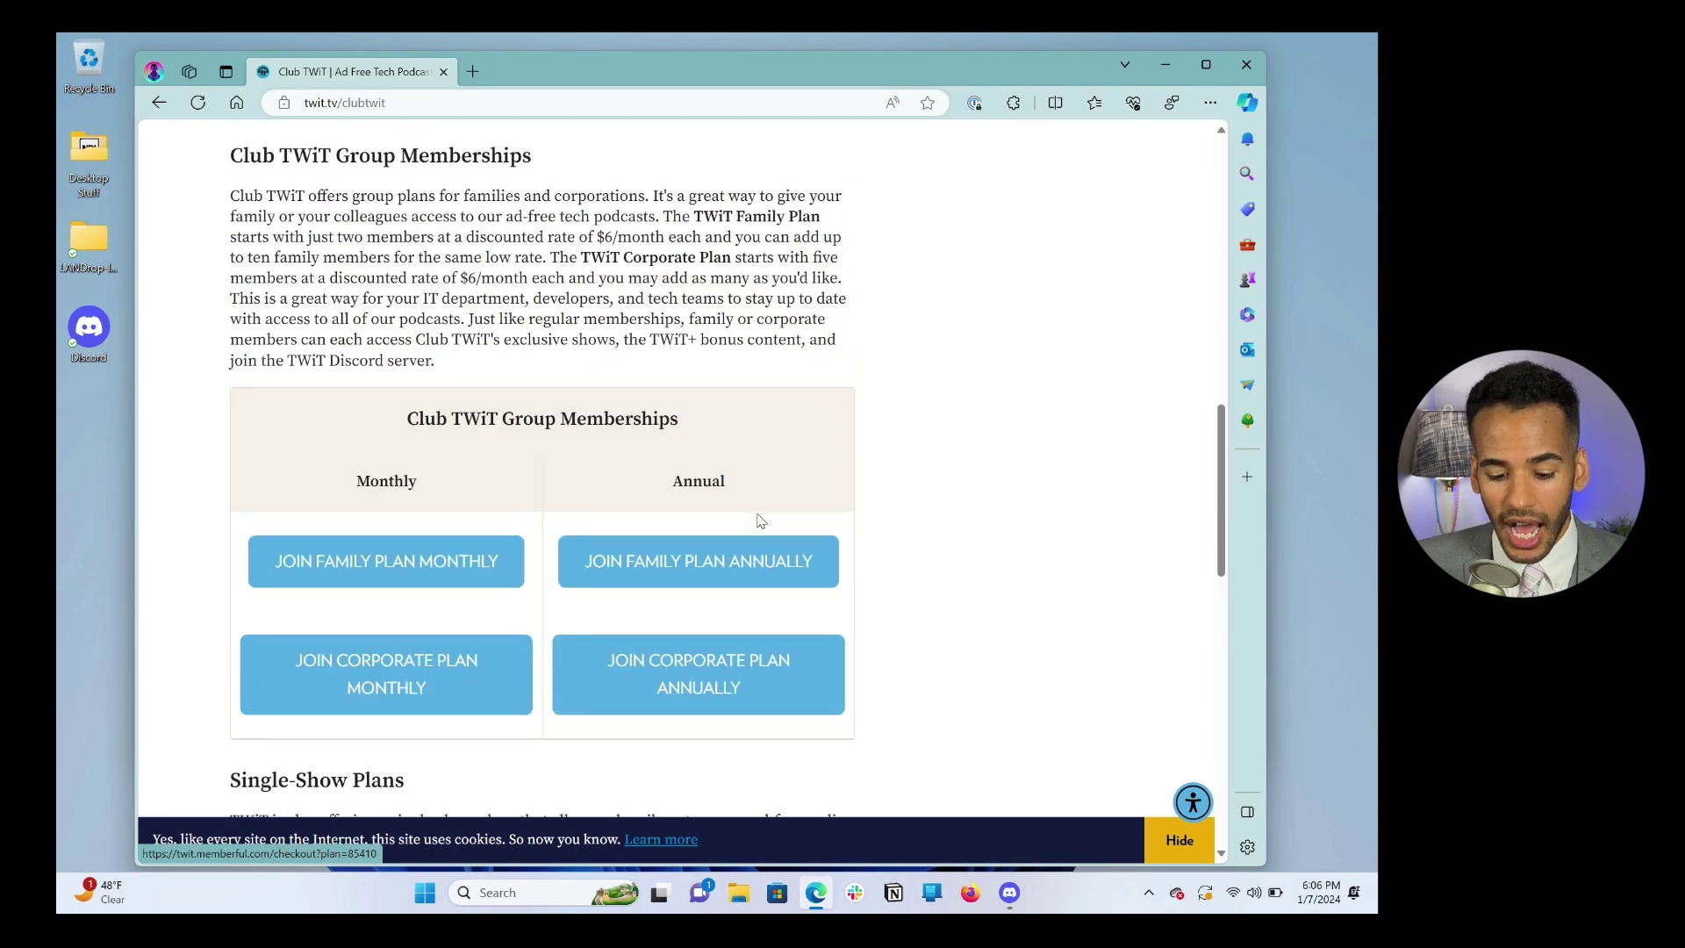
scroll(760, 520, up, 2)
scroll(759, 513, up, 2)
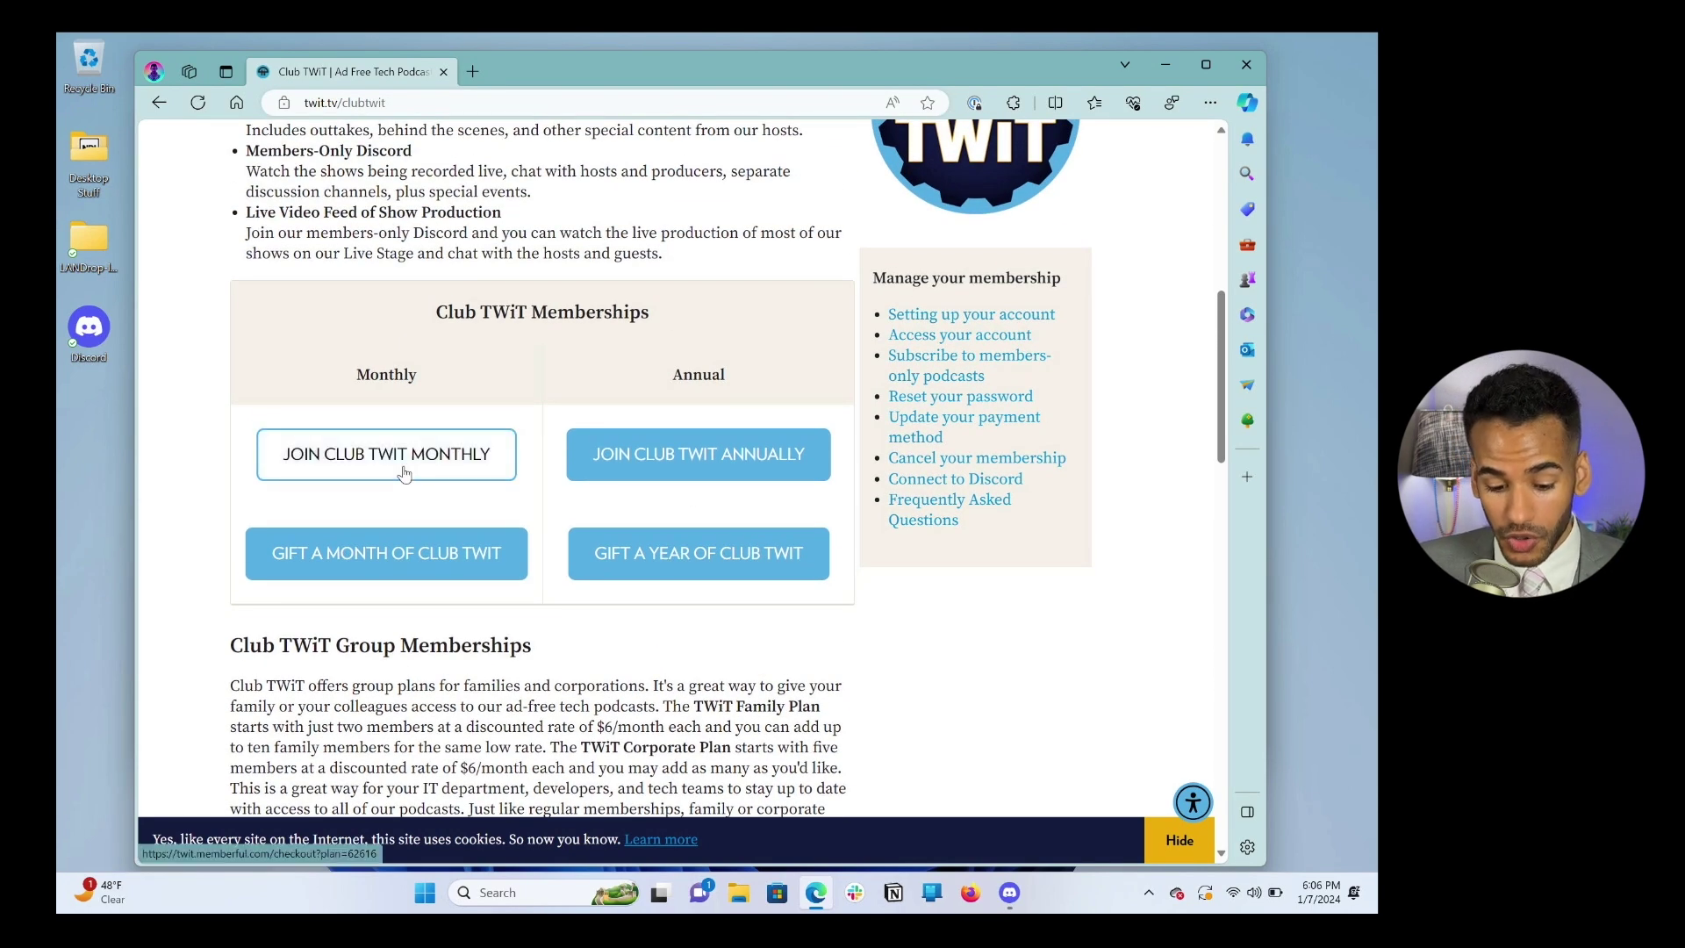
Step: Check out the $7.00 monthly membership with the member's full name, e-mail and card details
click(403, 474)
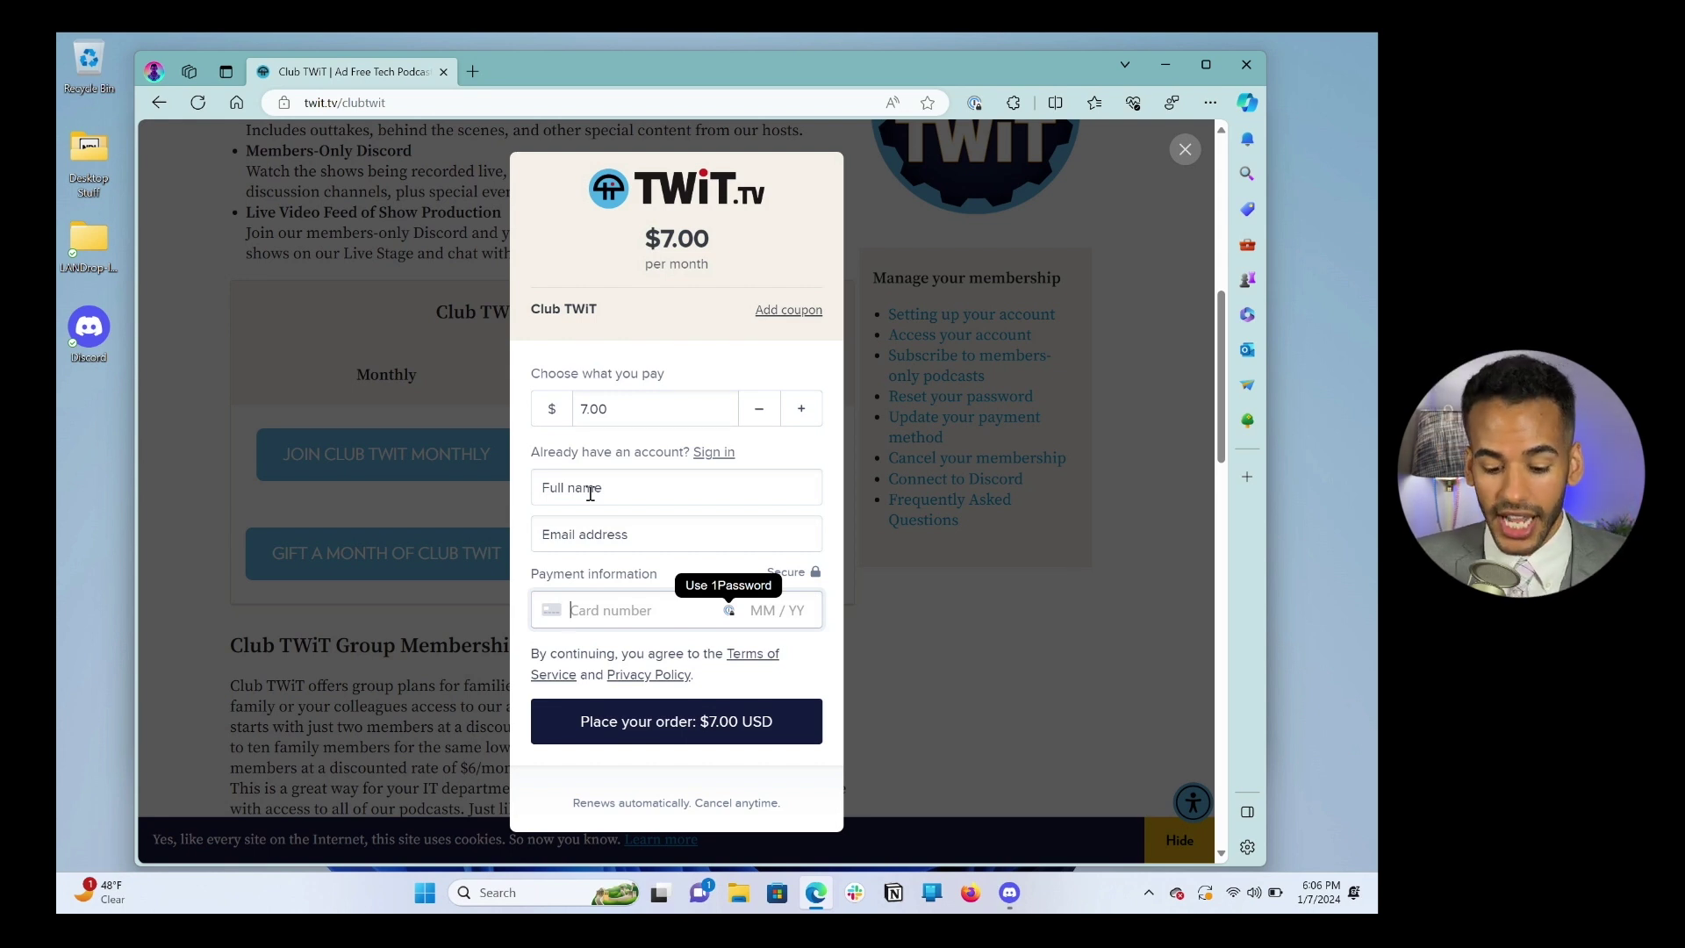
click(590, 495)
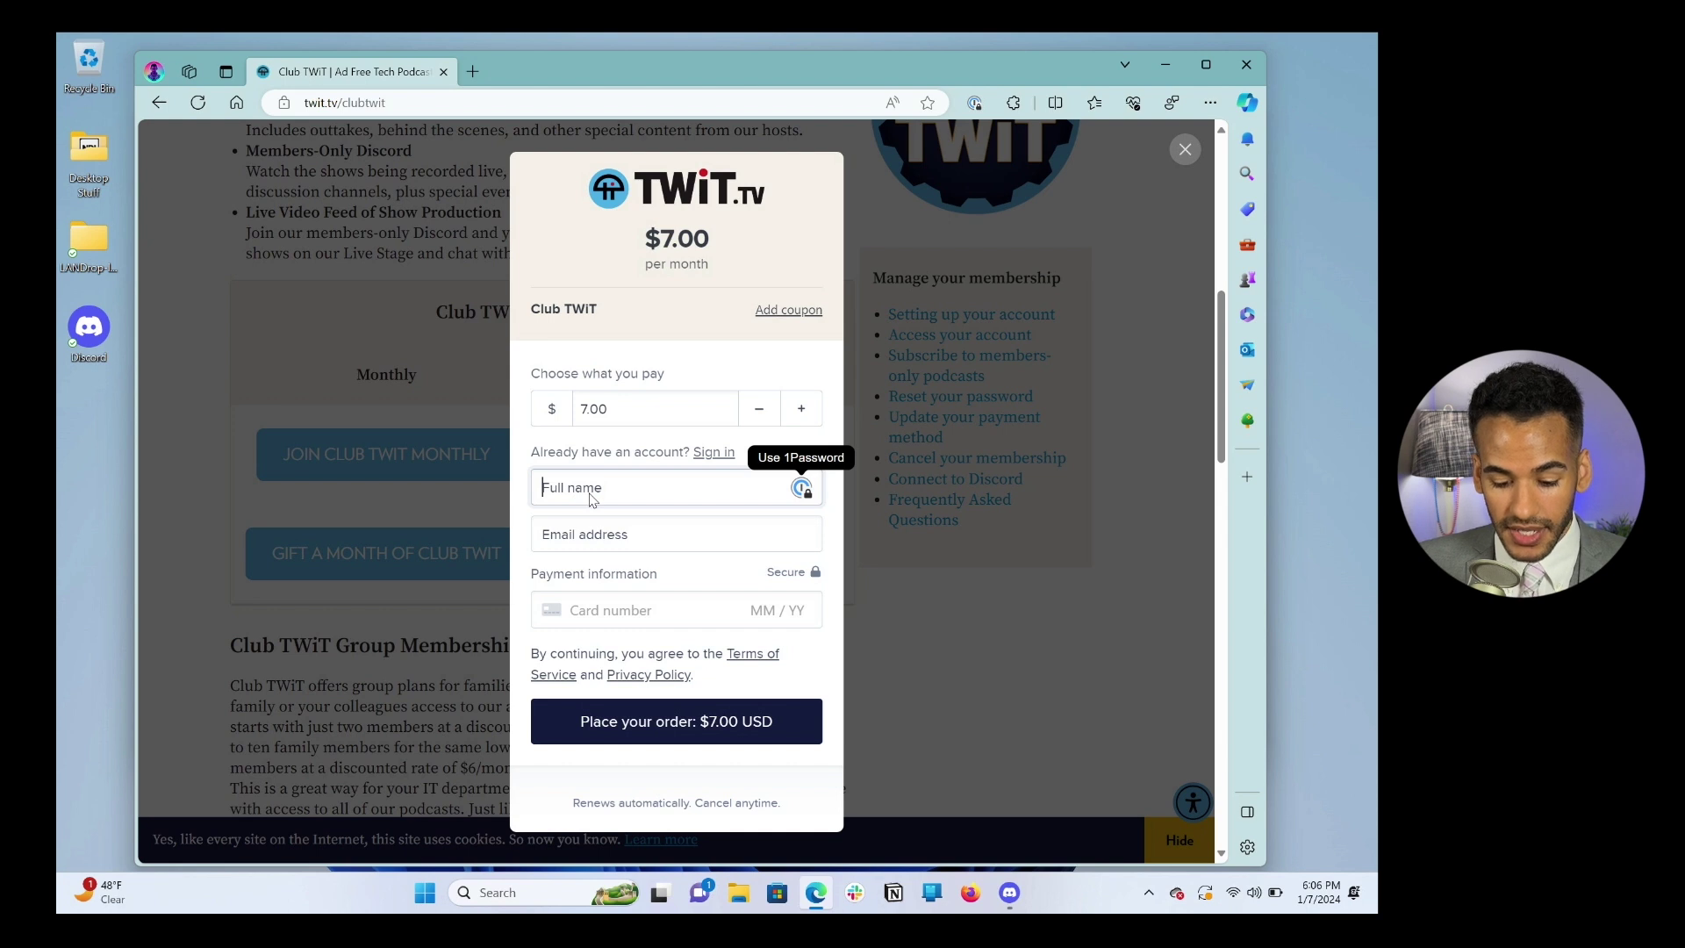
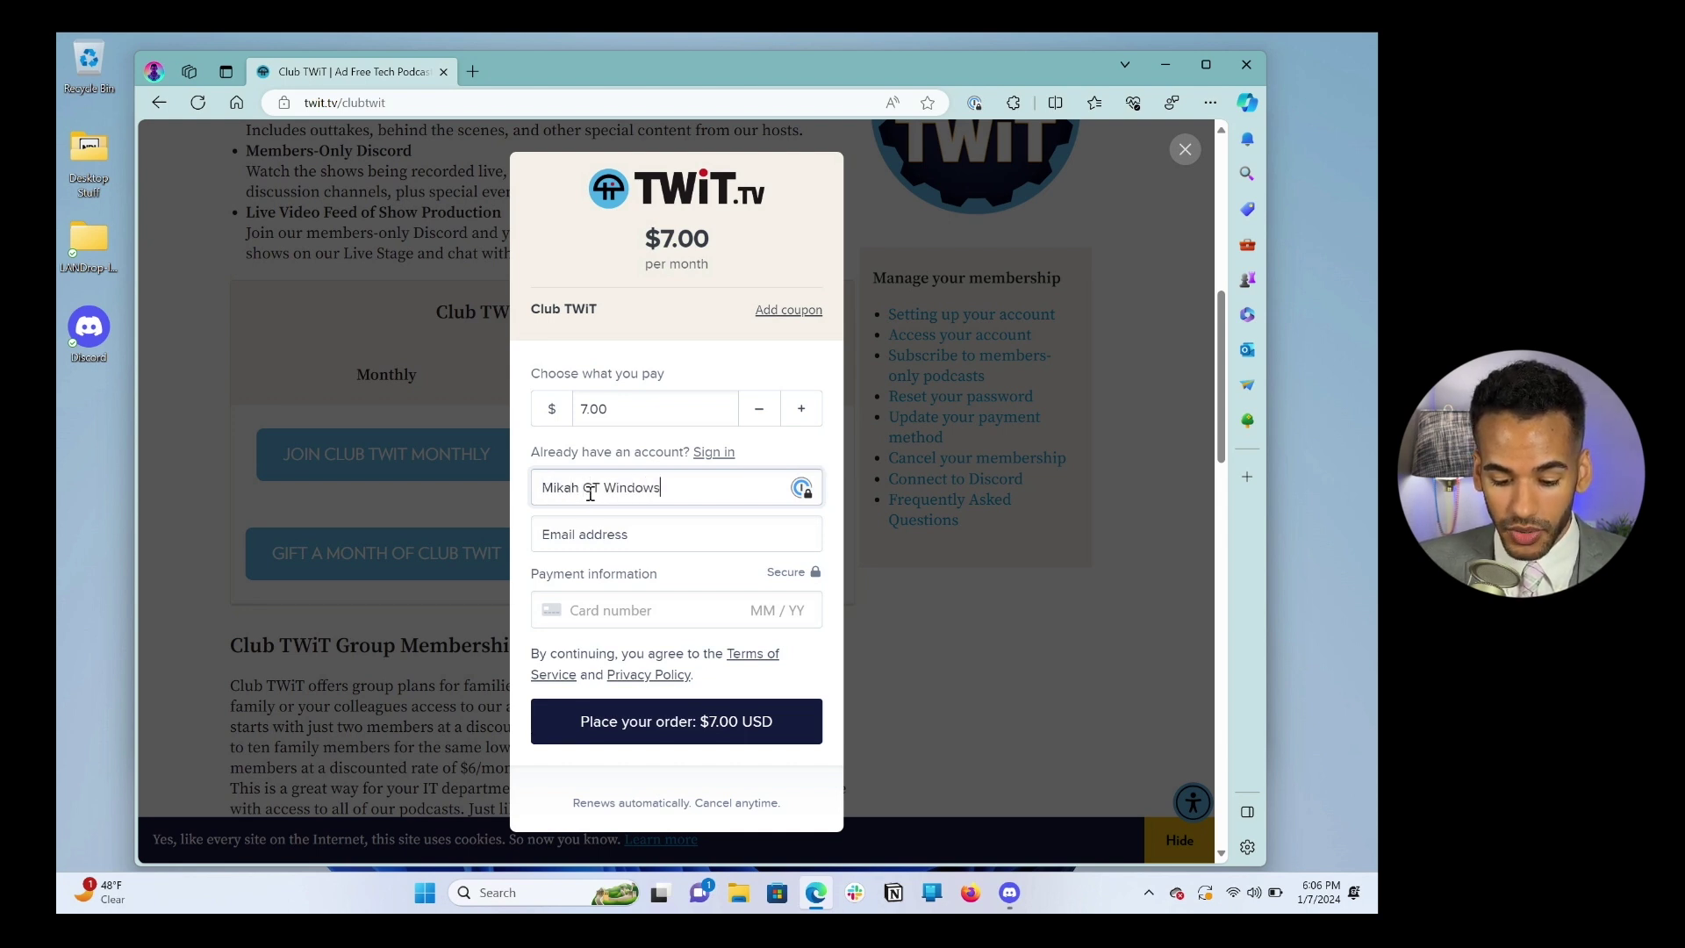
key(Tab)
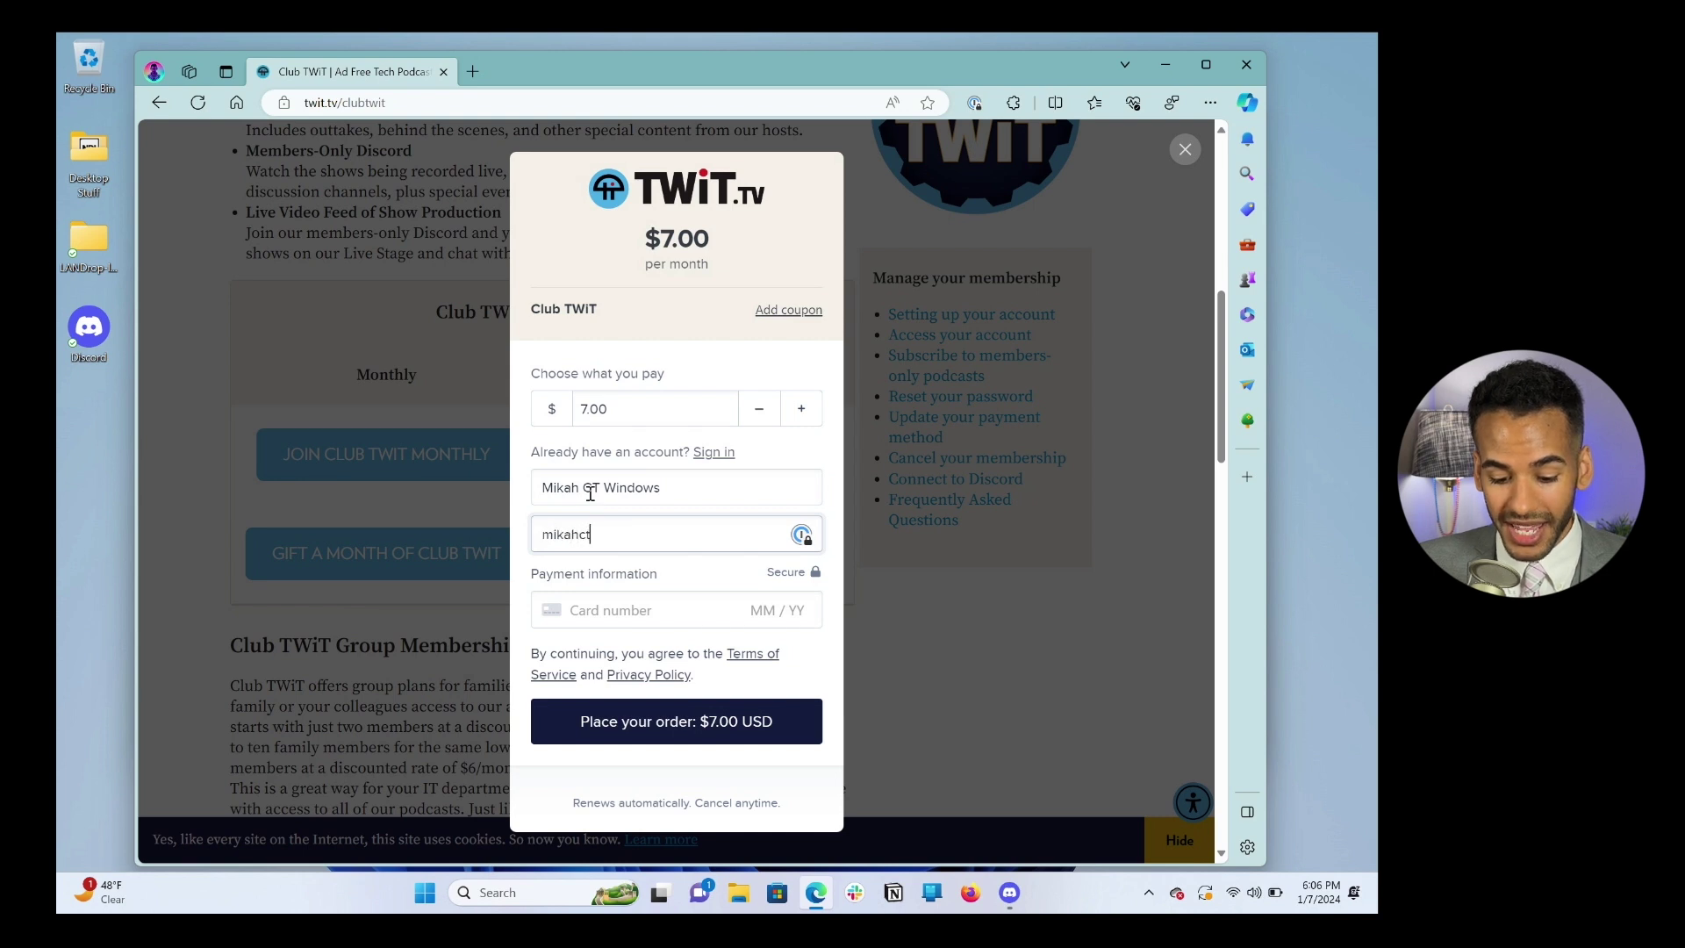
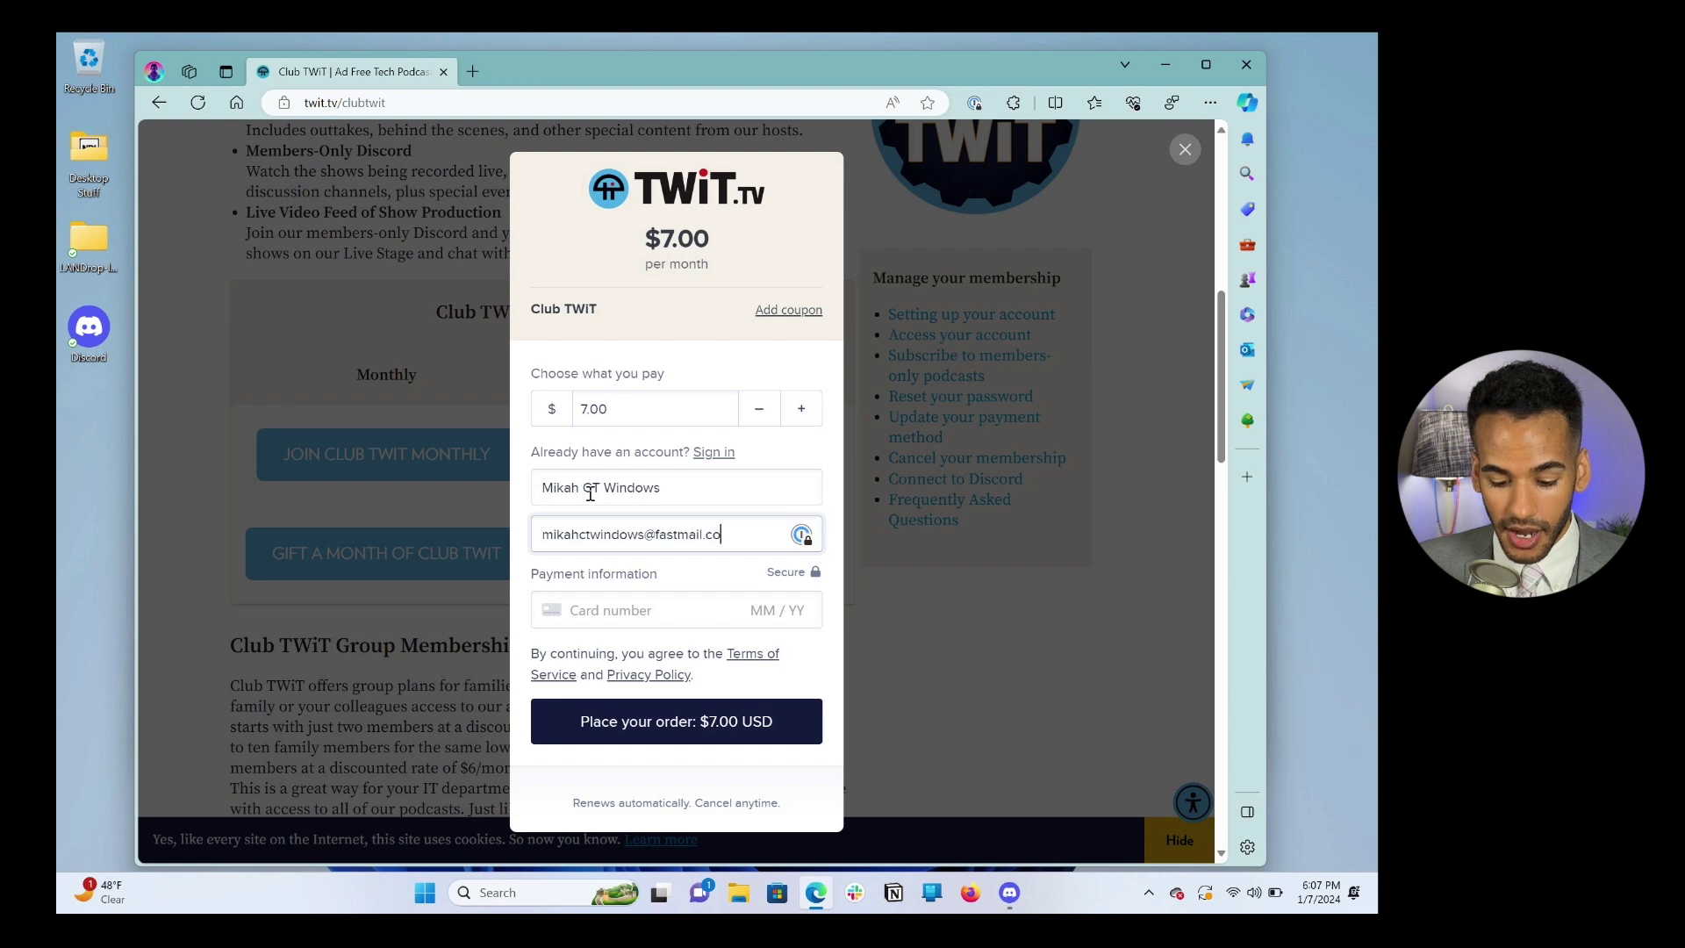
click(595, 612)
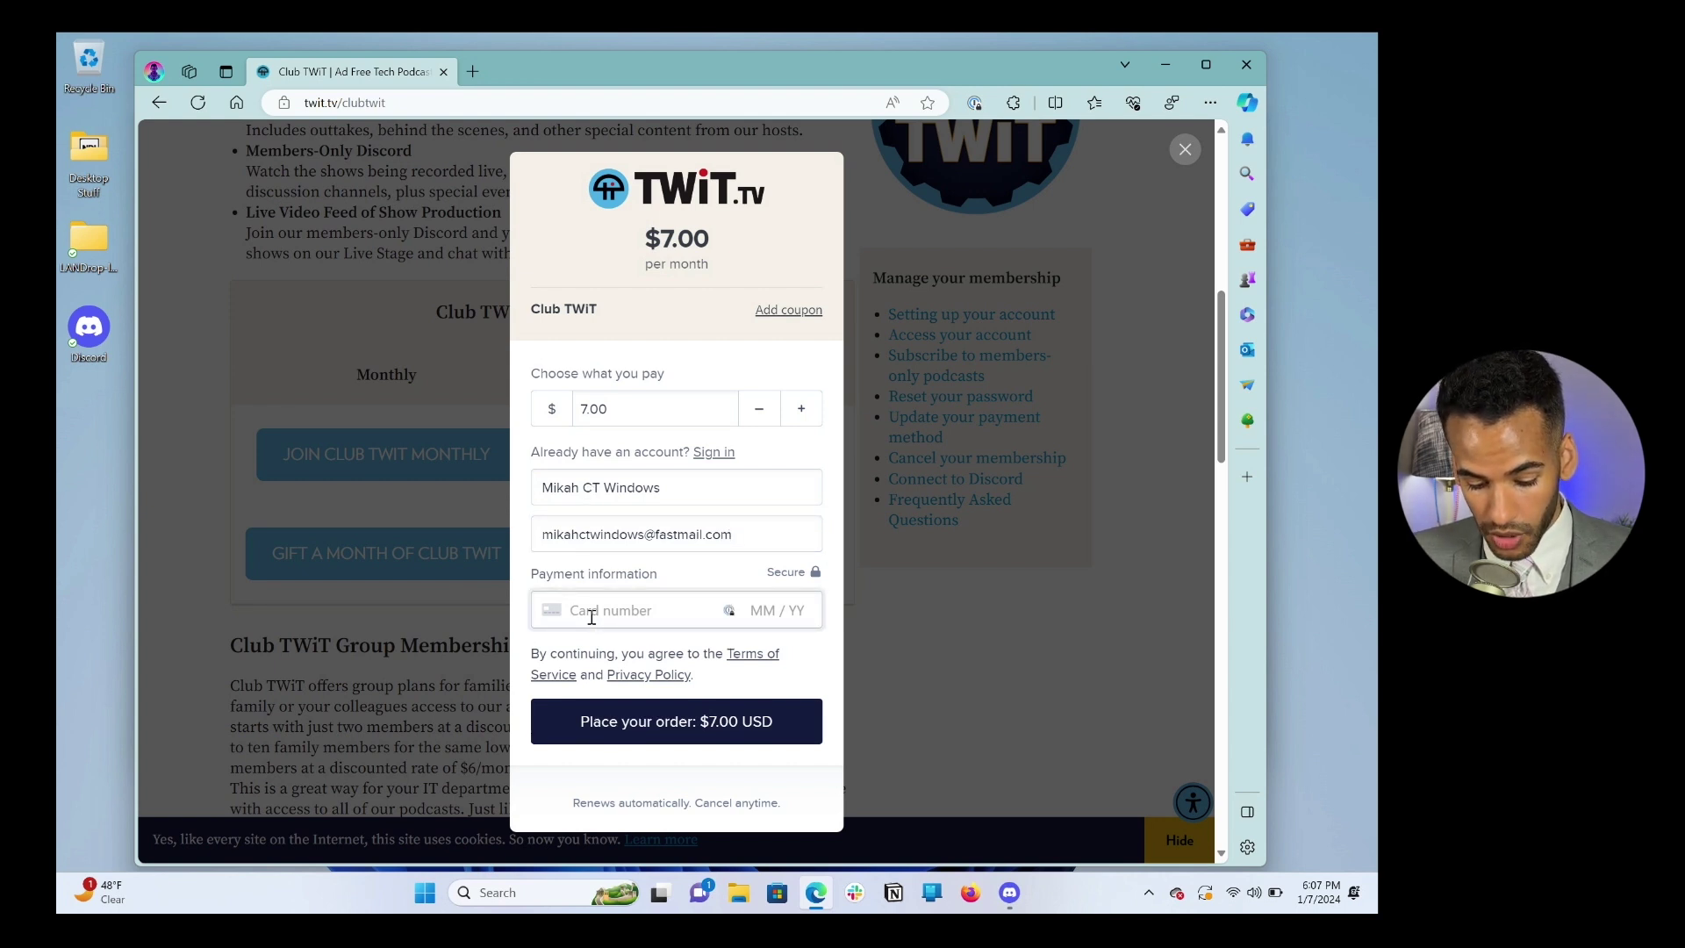
click(674, 734)
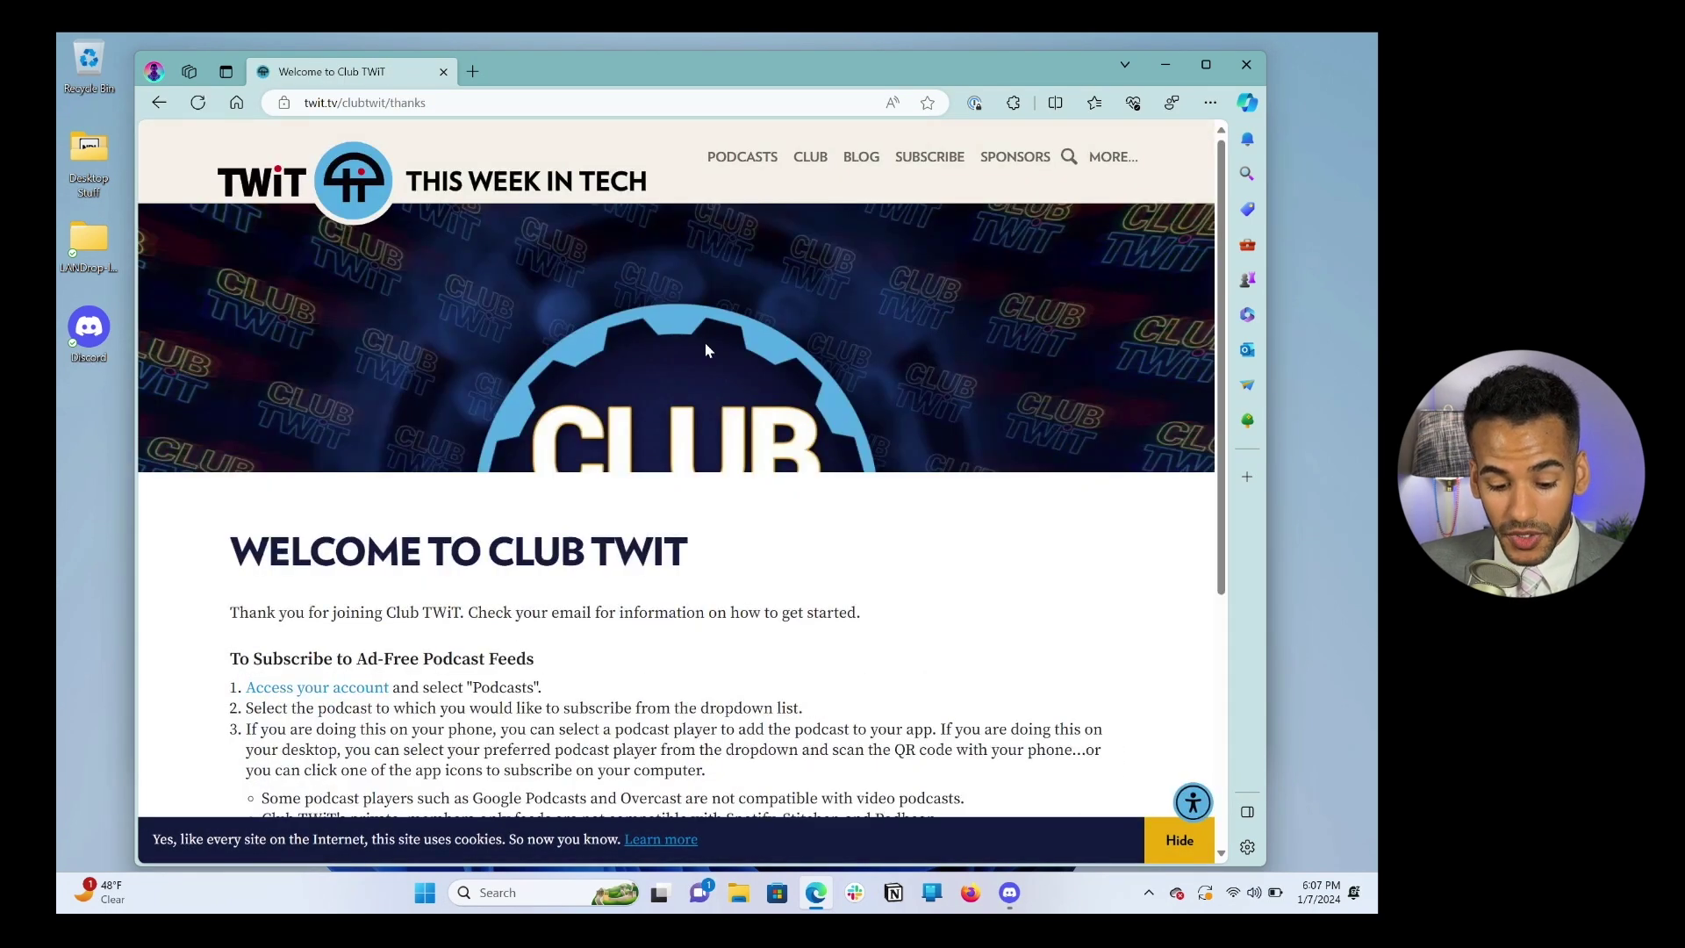
Step: Hide the cookie banner and scroll through the podcast feed and Discord instructions
click(1181, 842)
scroll(843, 729, down, 5)
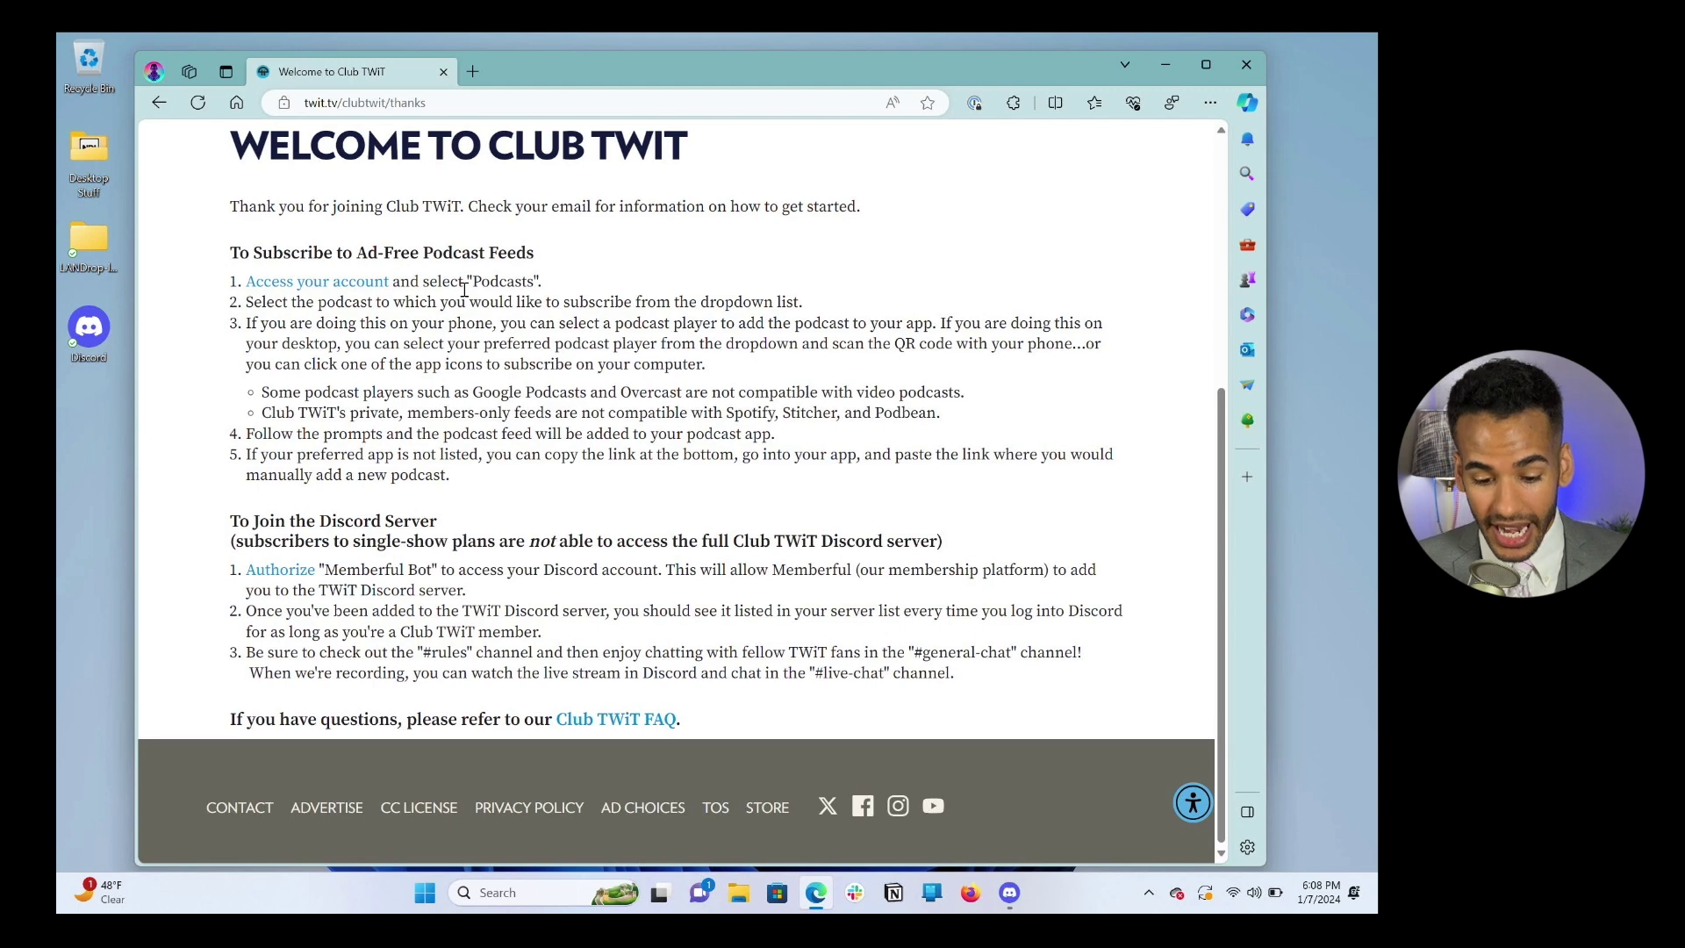
scroll(464, 290, up, 5)
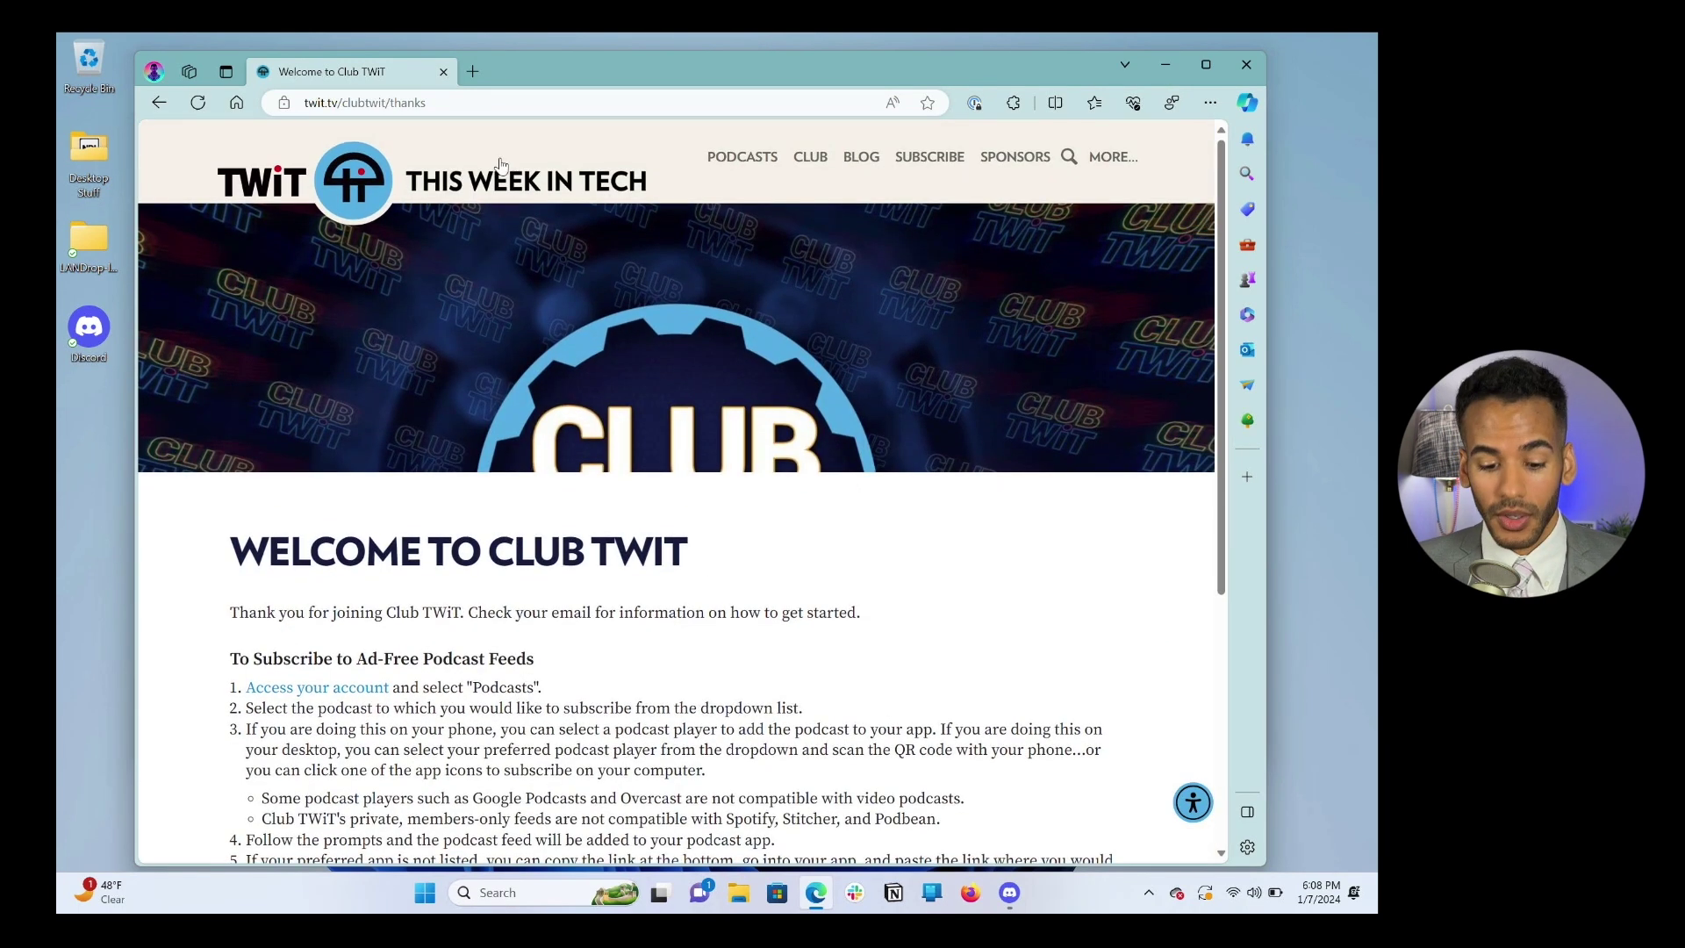
Step: Return to twit.tv/clubtwit, open the account profile overlay, then close it again
click(503, 103)
text(twit.tv/)
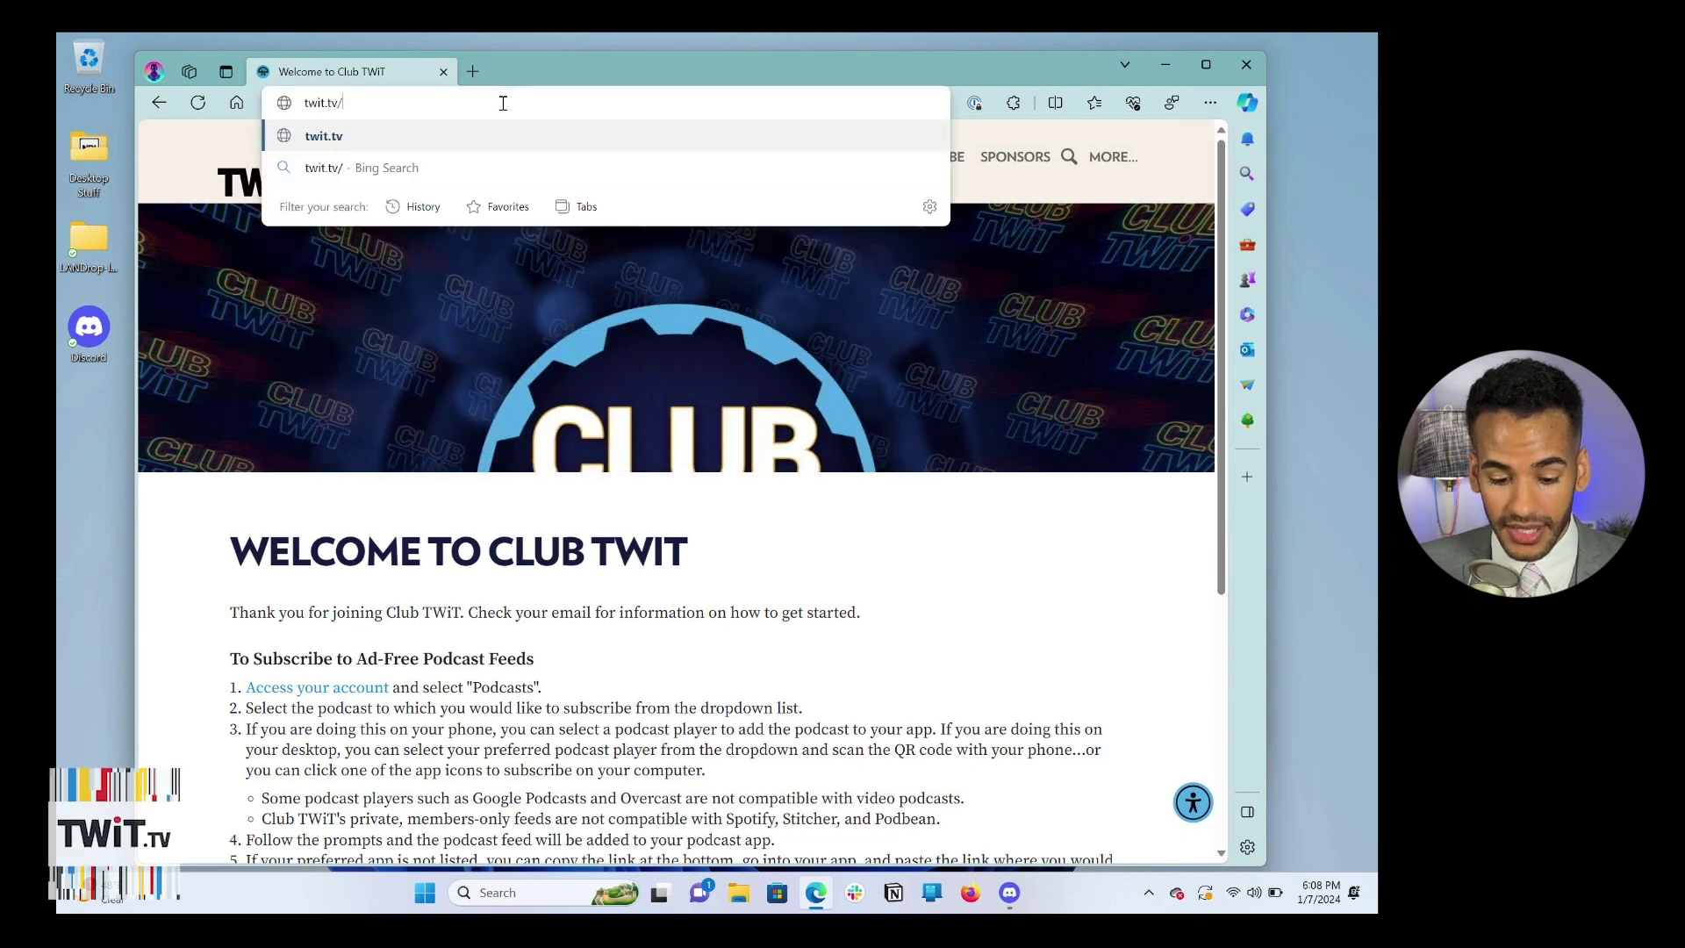
text(clubtwit)
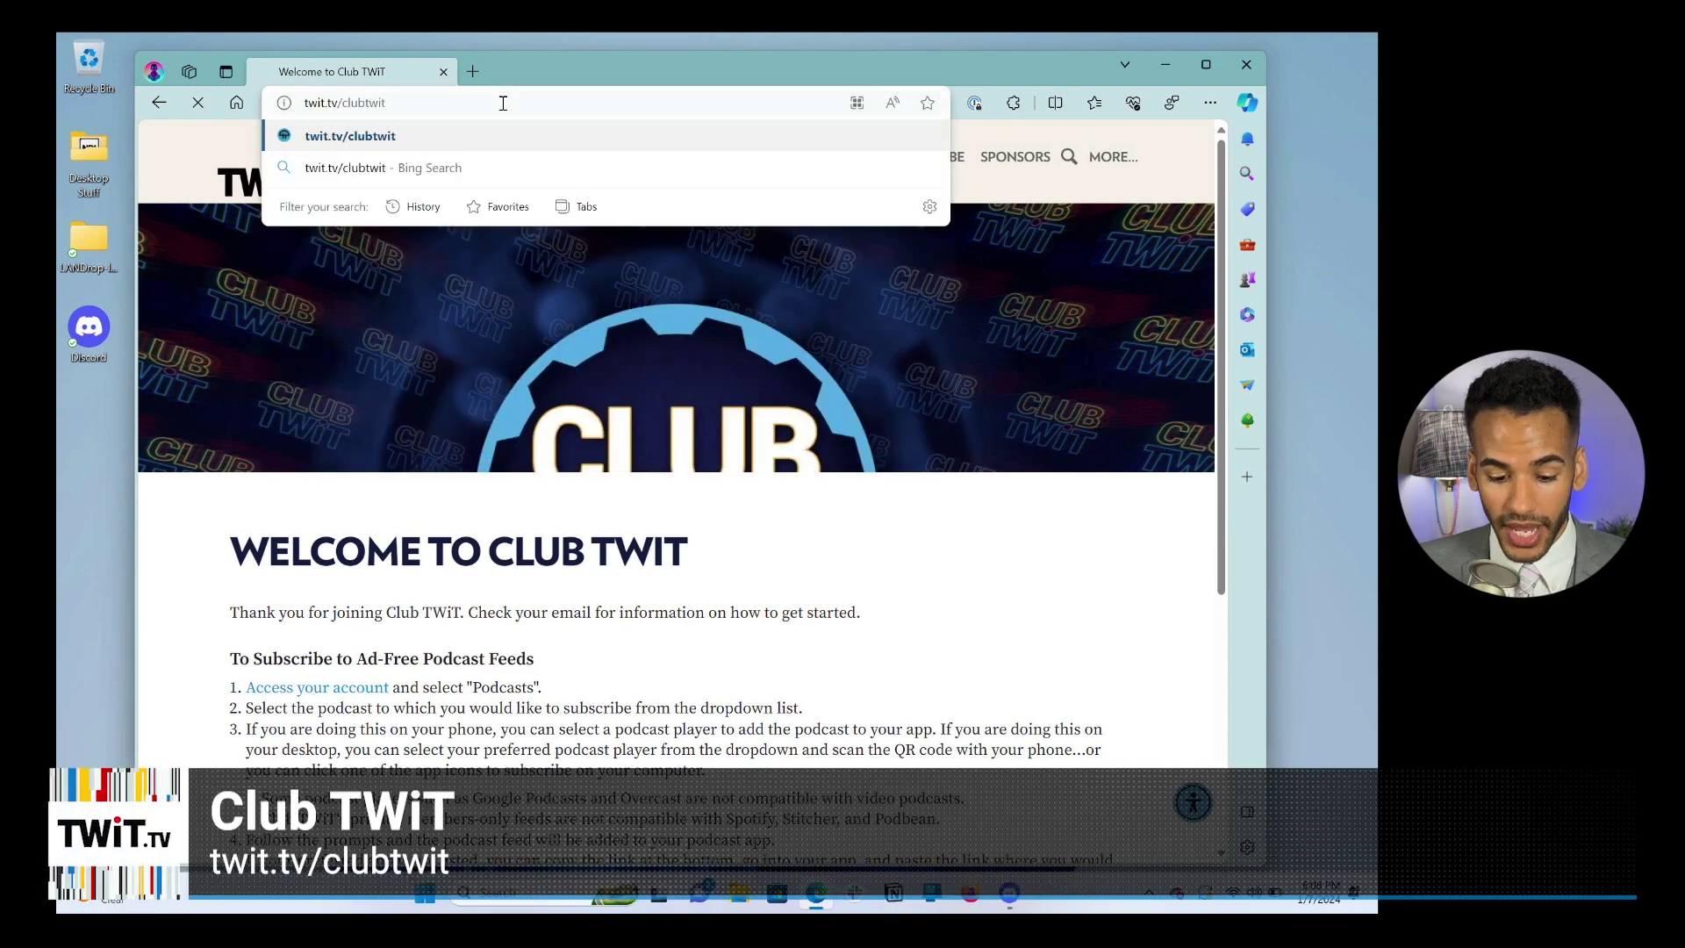
key(Return)
scroll(680, 389, down, 6)
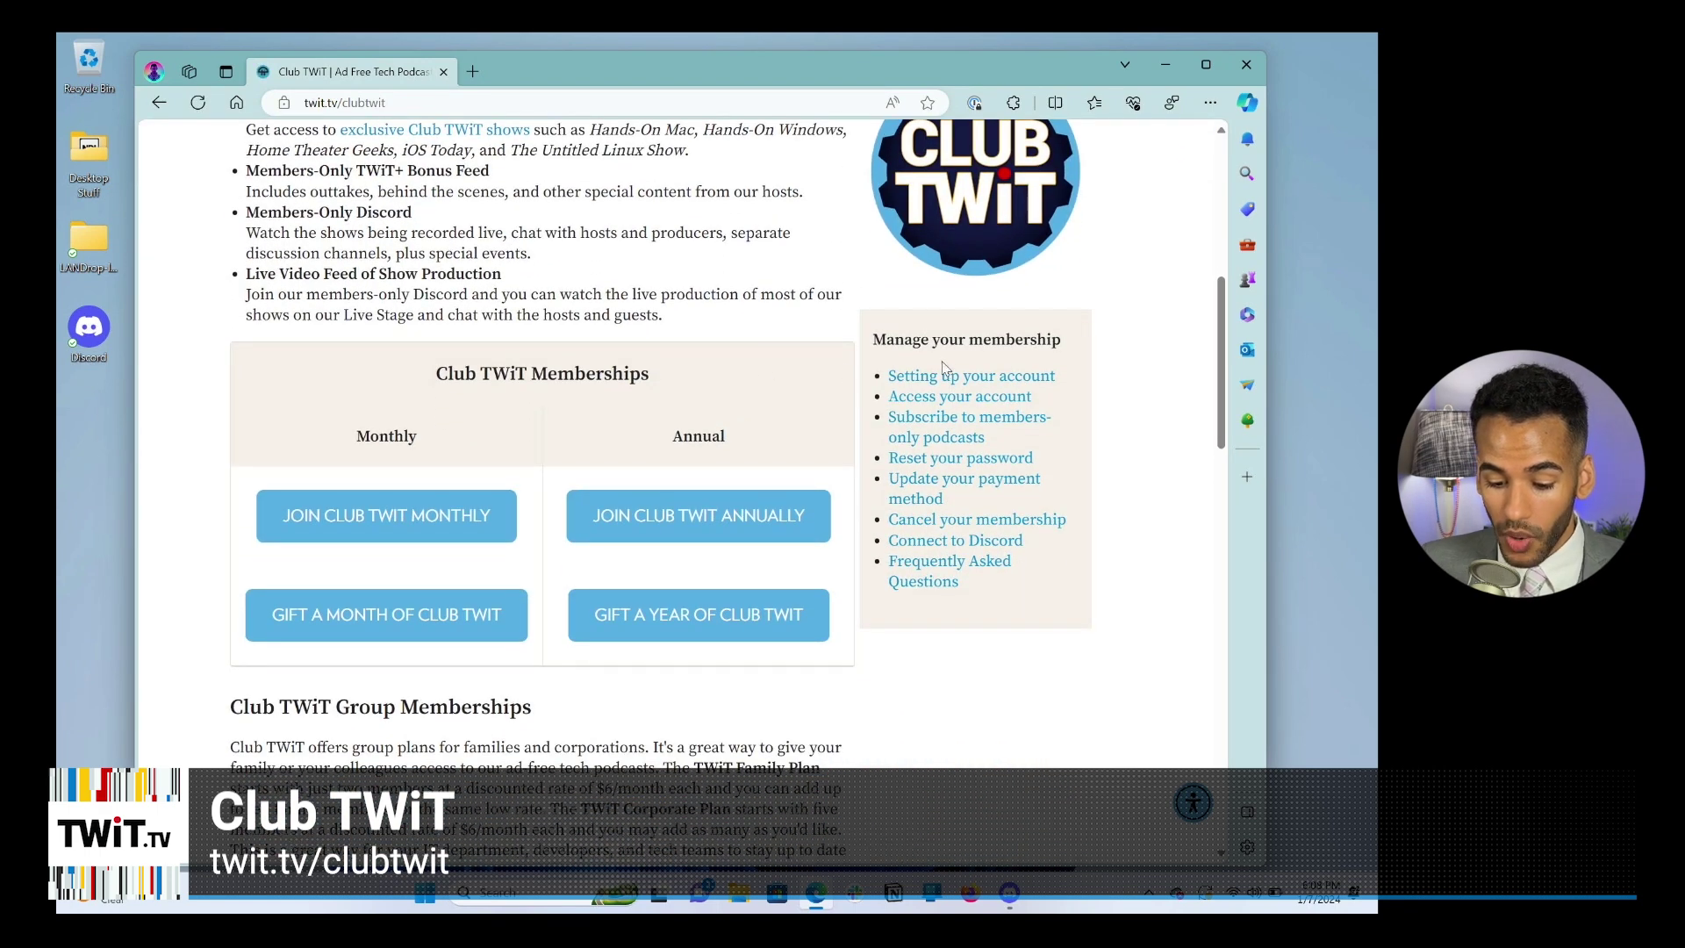
click(977, 404)
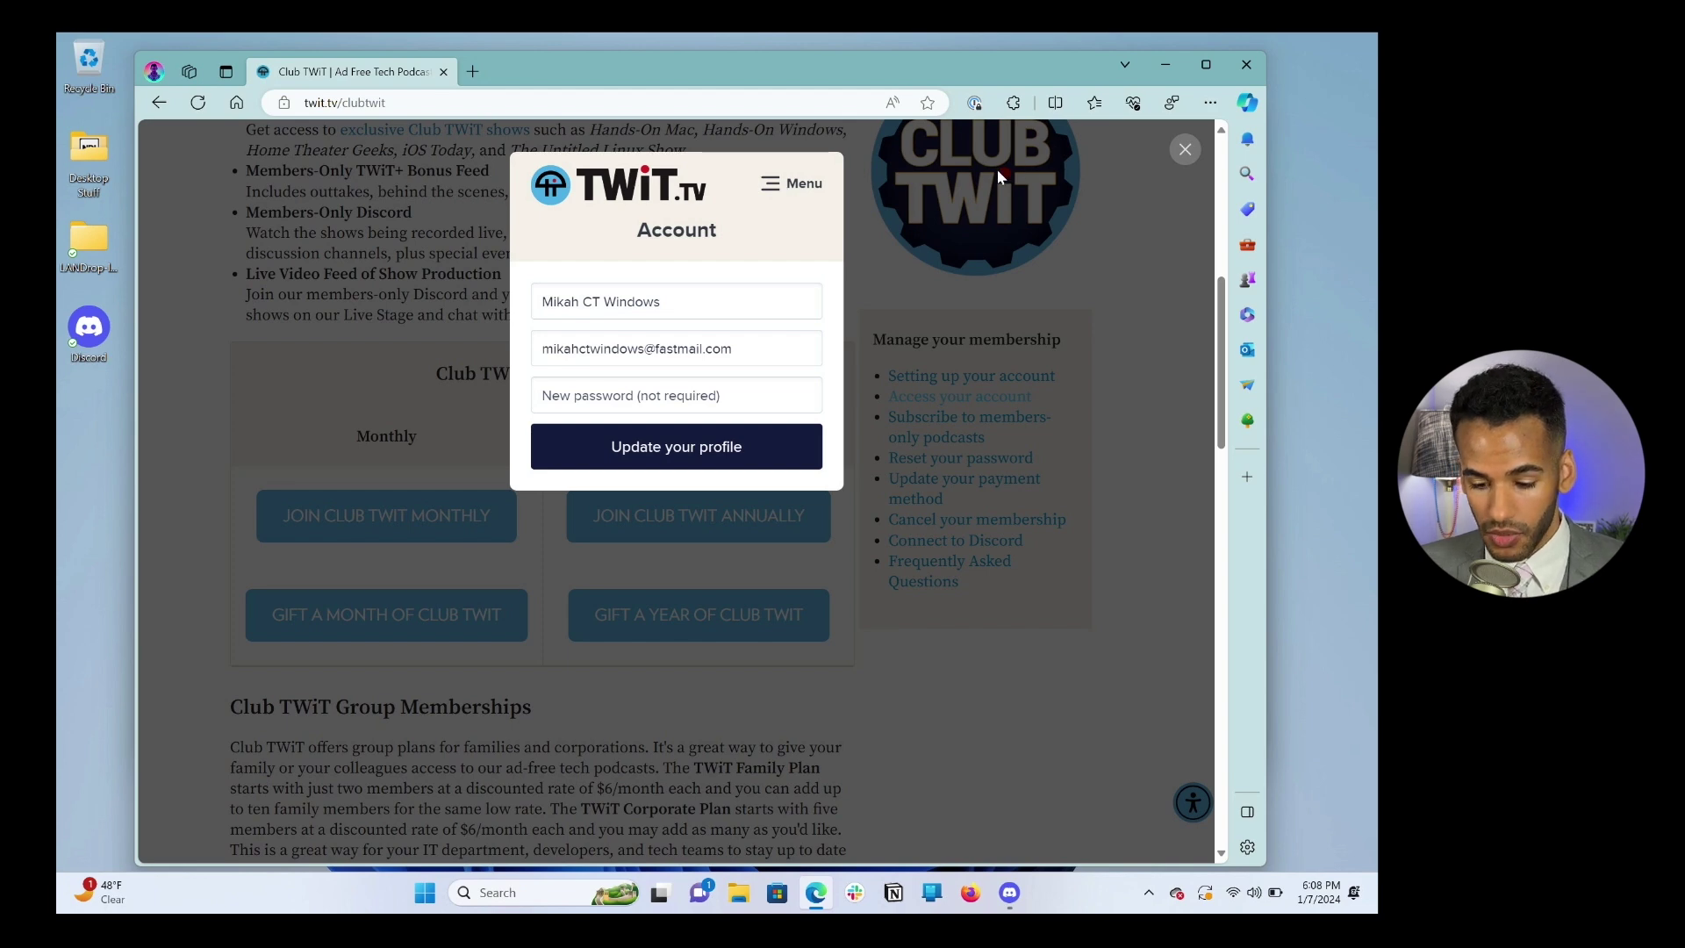
click(1184, 150)
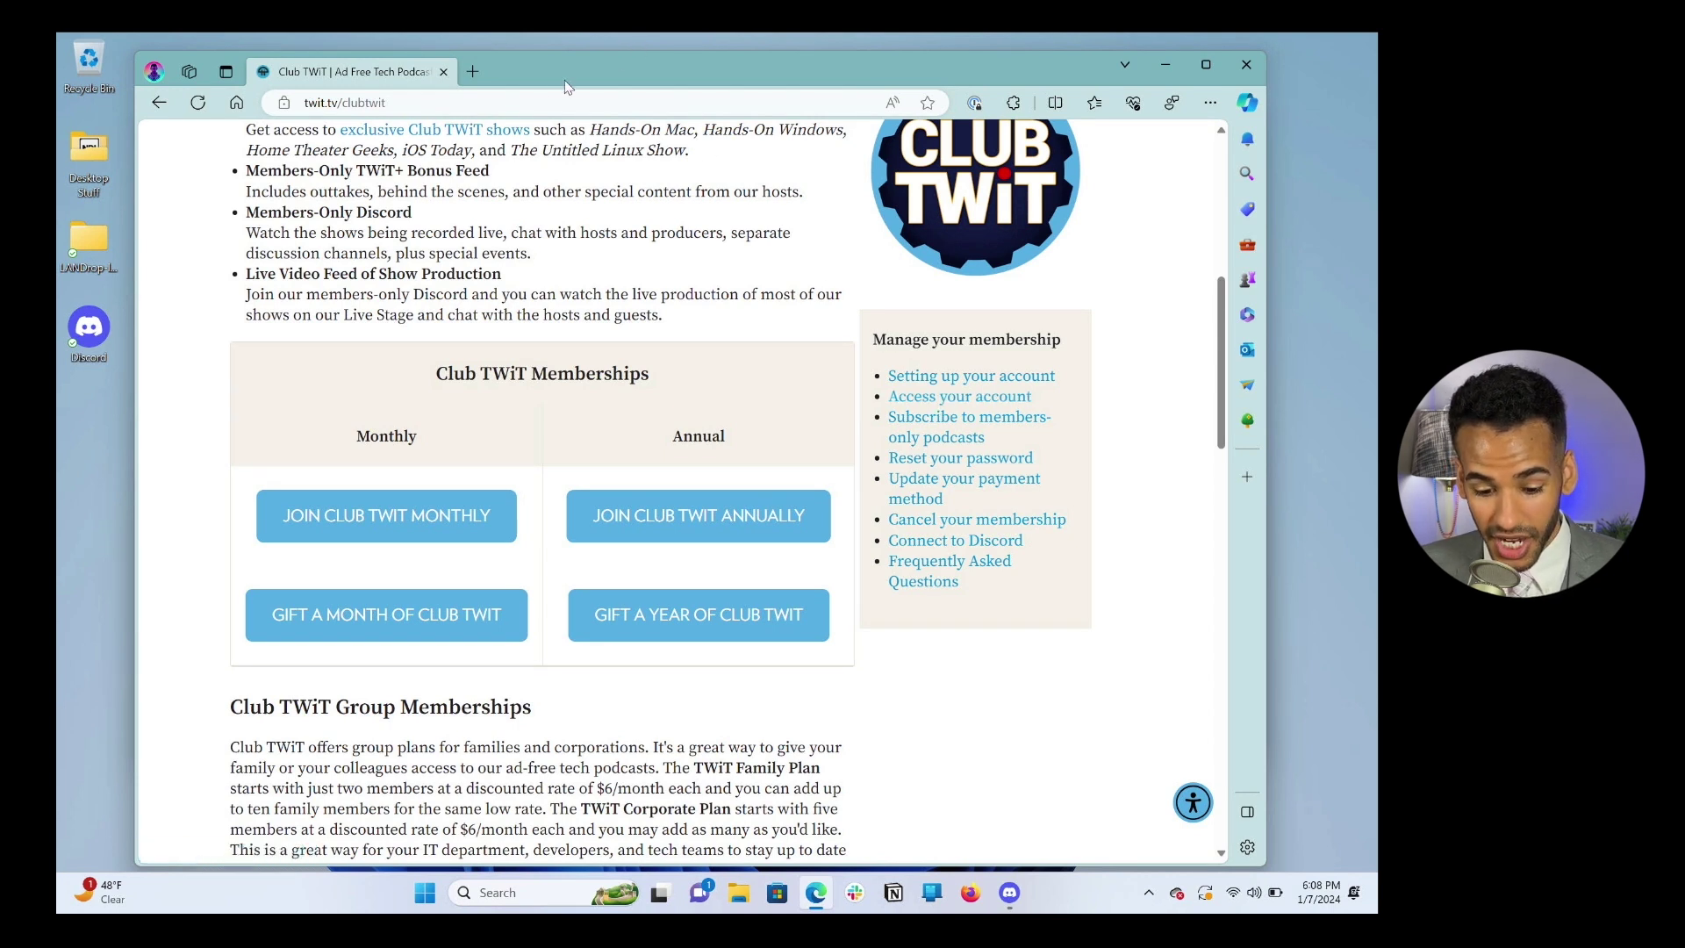
Step: Load twit.memberful.com/account and view the Club TWiT subscription's next $7.00 USD charge on Feb 08, 2024
click(494, 104)
key(ctrl+a)
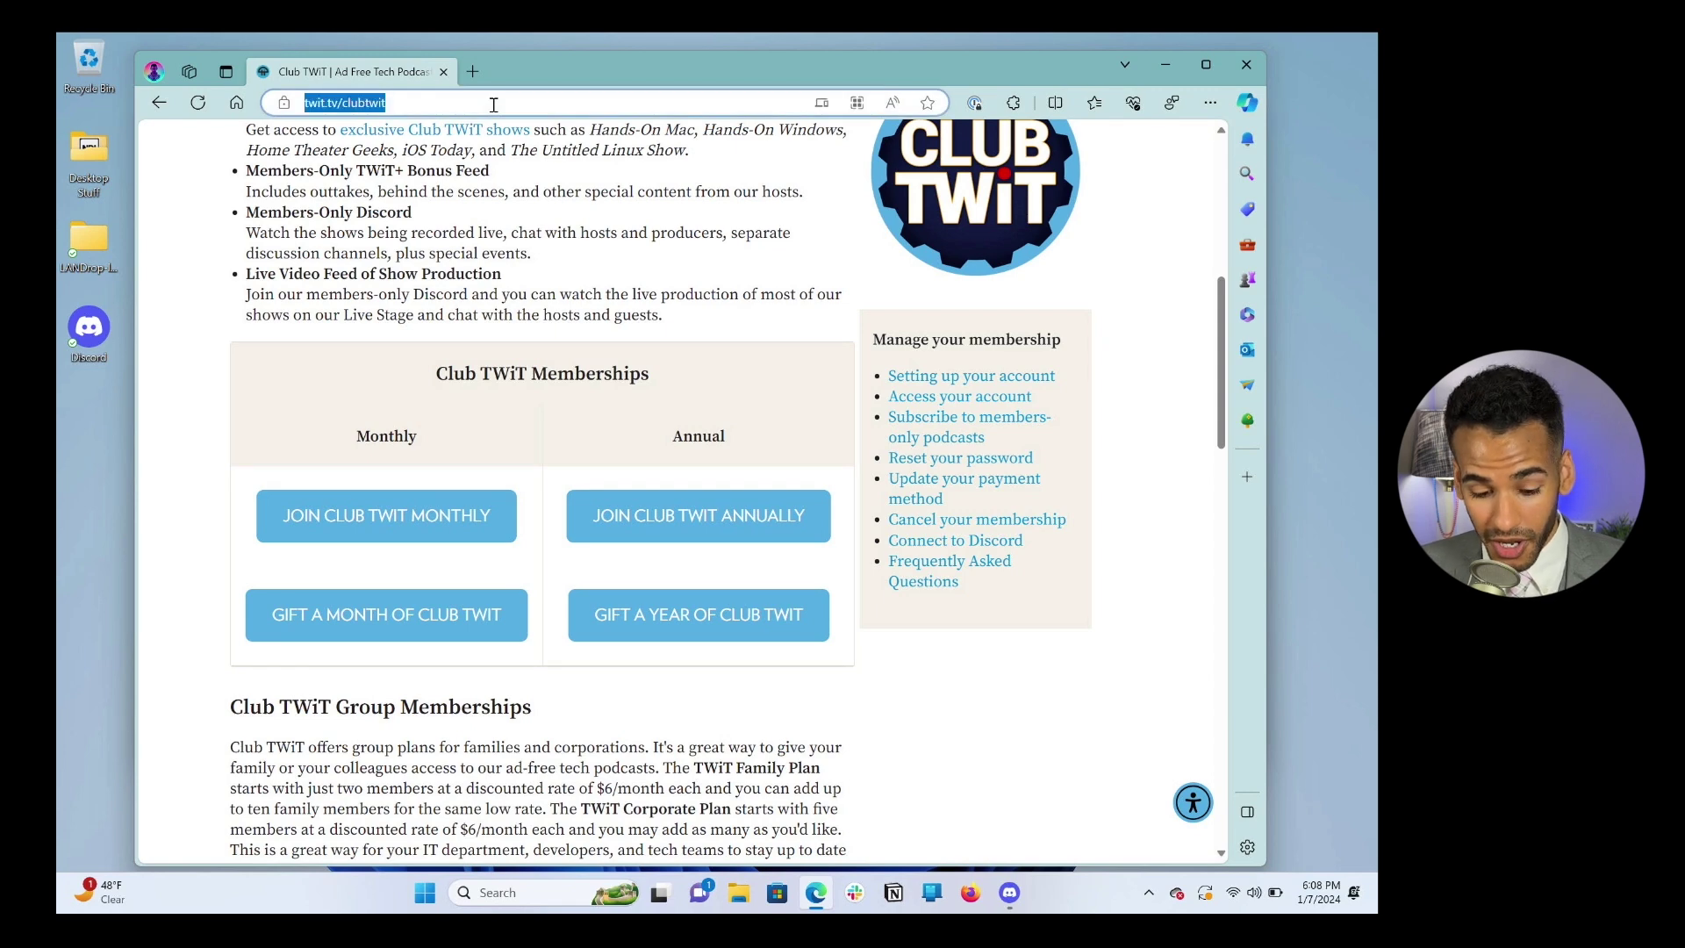
key(BackSpace)
text(twit.memb)
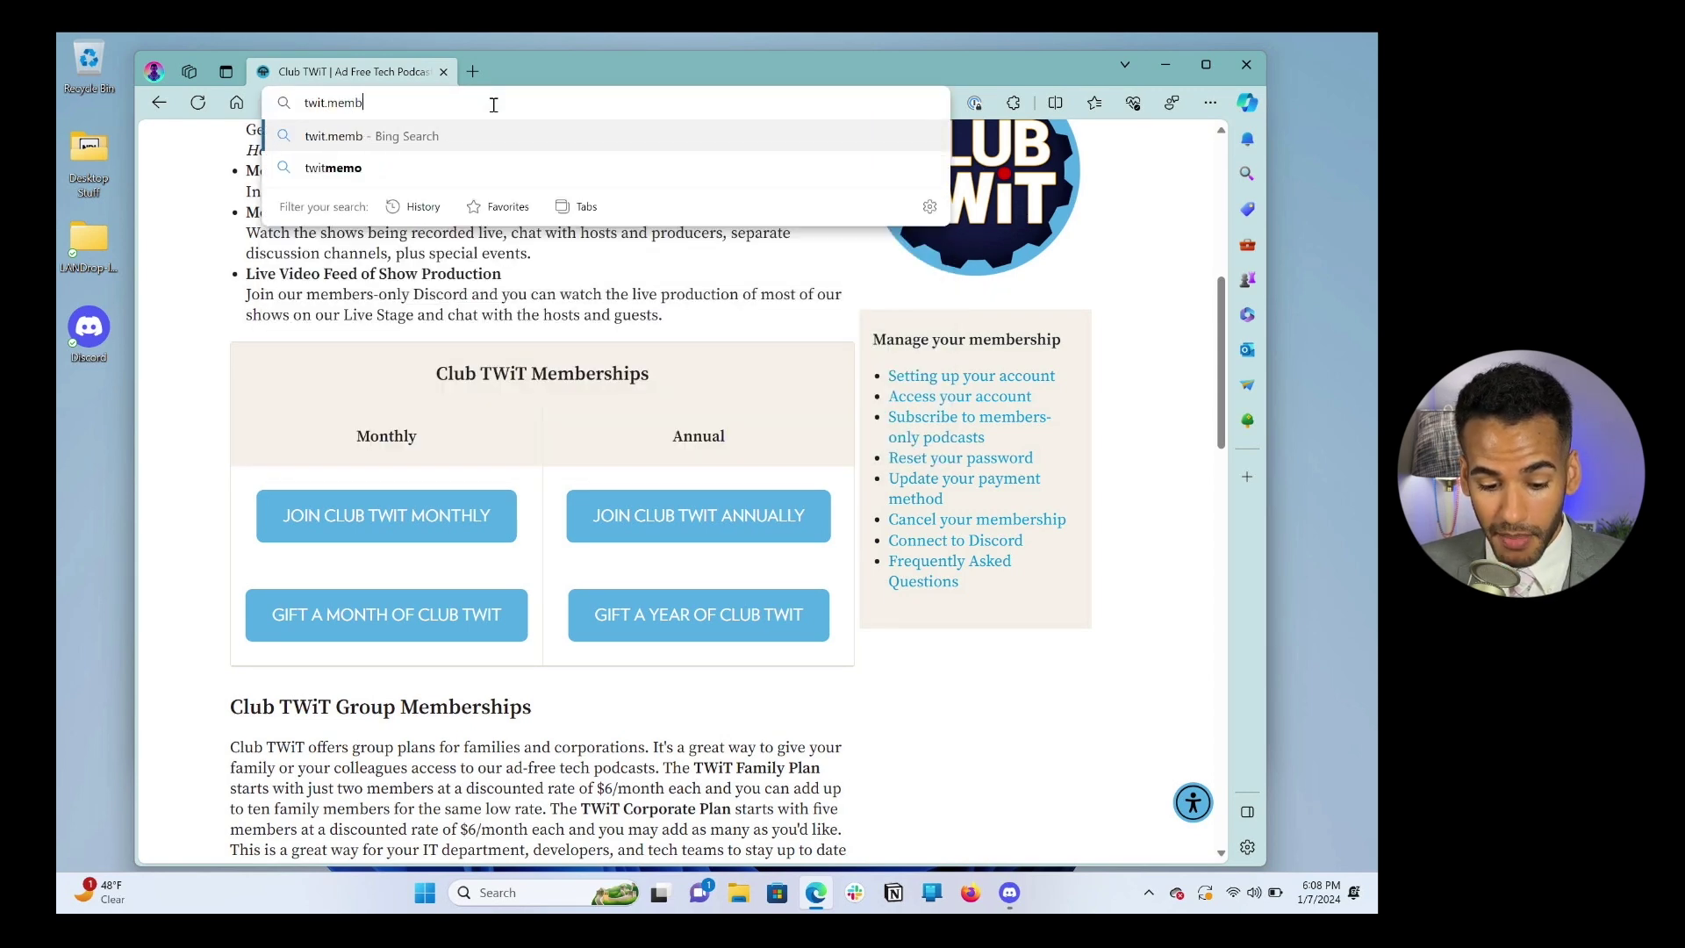
text(erful.com/account)
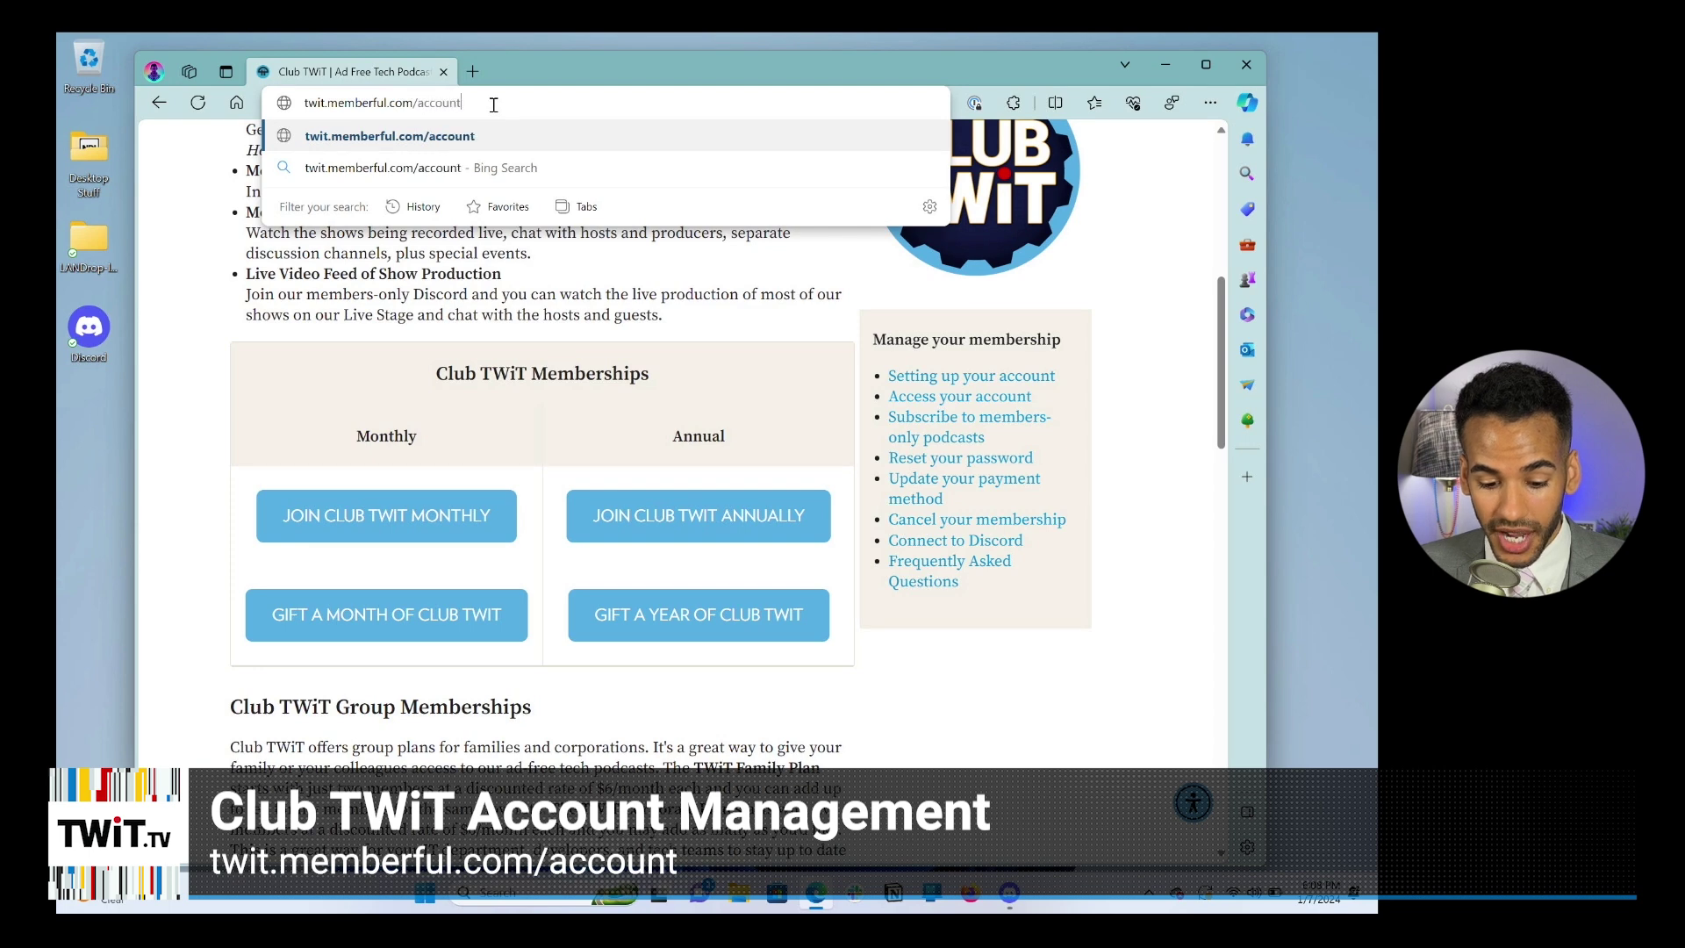
key(Return)
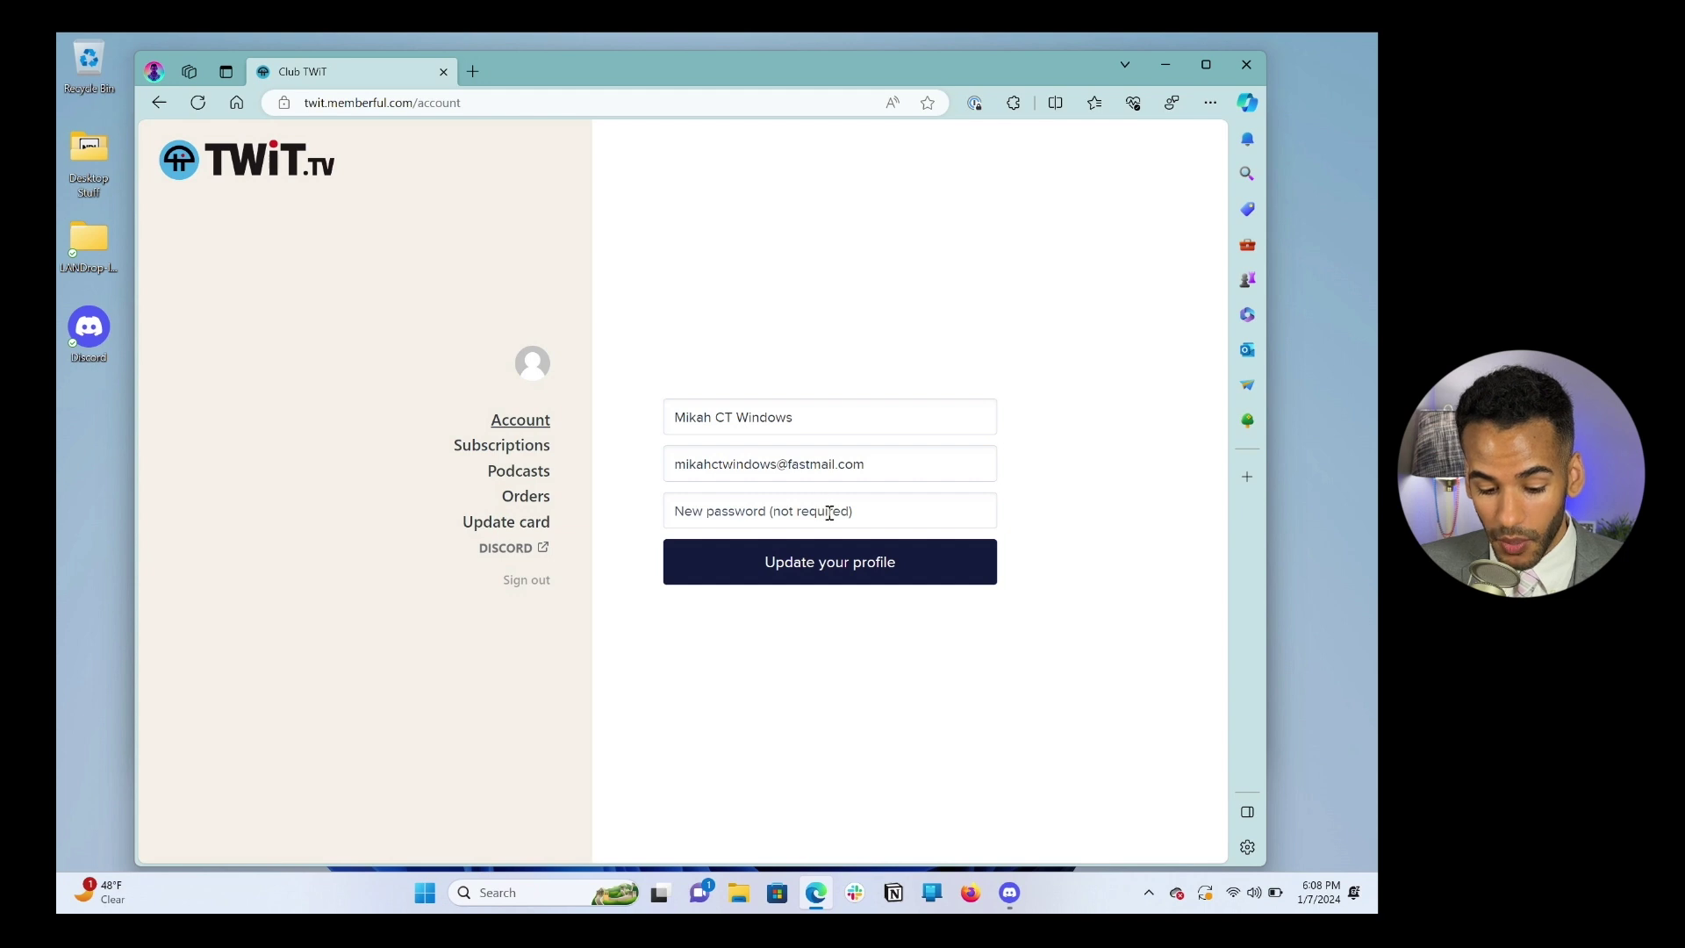
click(526, 452)
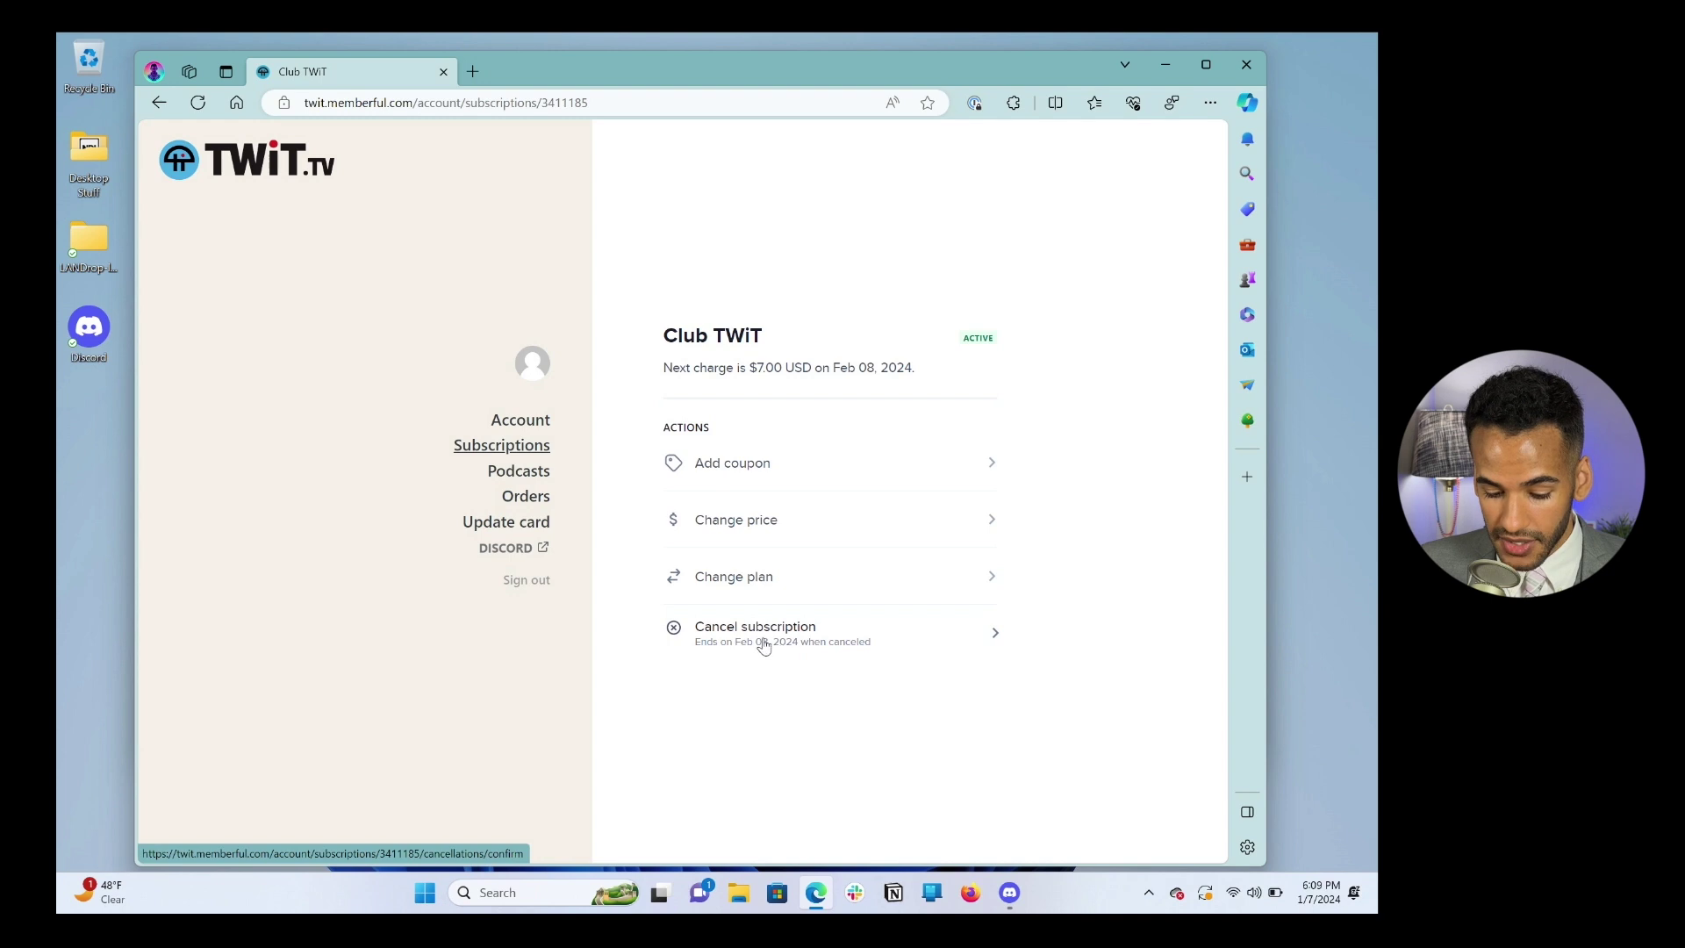
Step: Browse the Podcasts and Orders pages, then expand All TWiT.tv Shows (Audio) in the 59-feed list
click(524, 477)
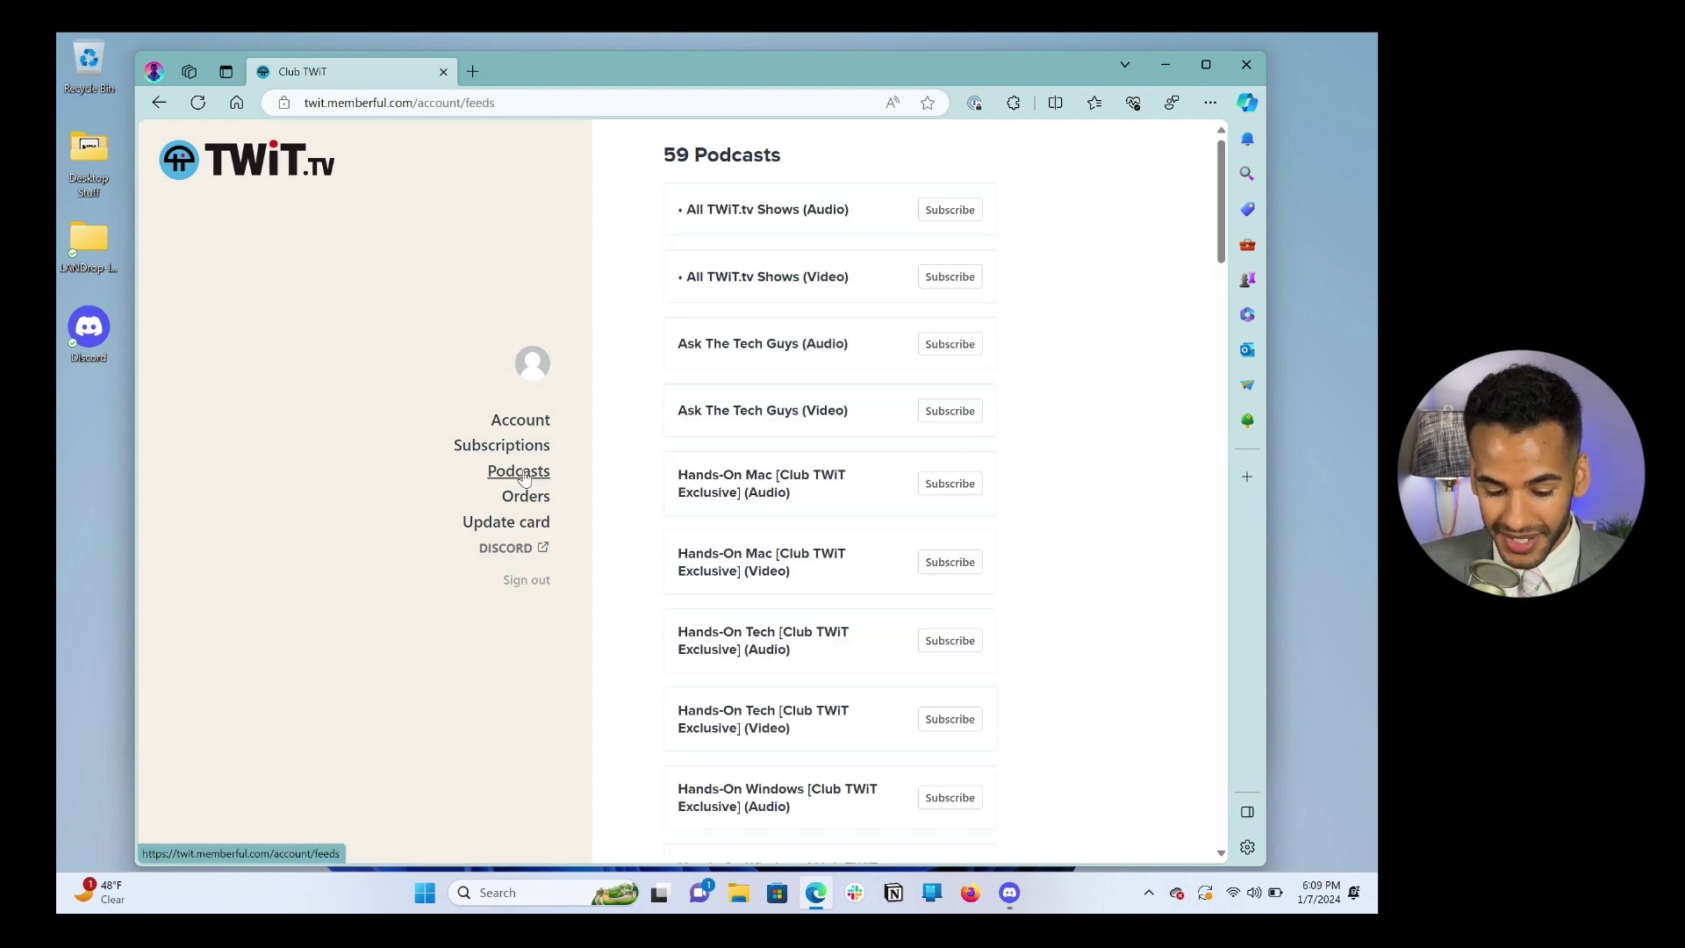
click(526, 499)
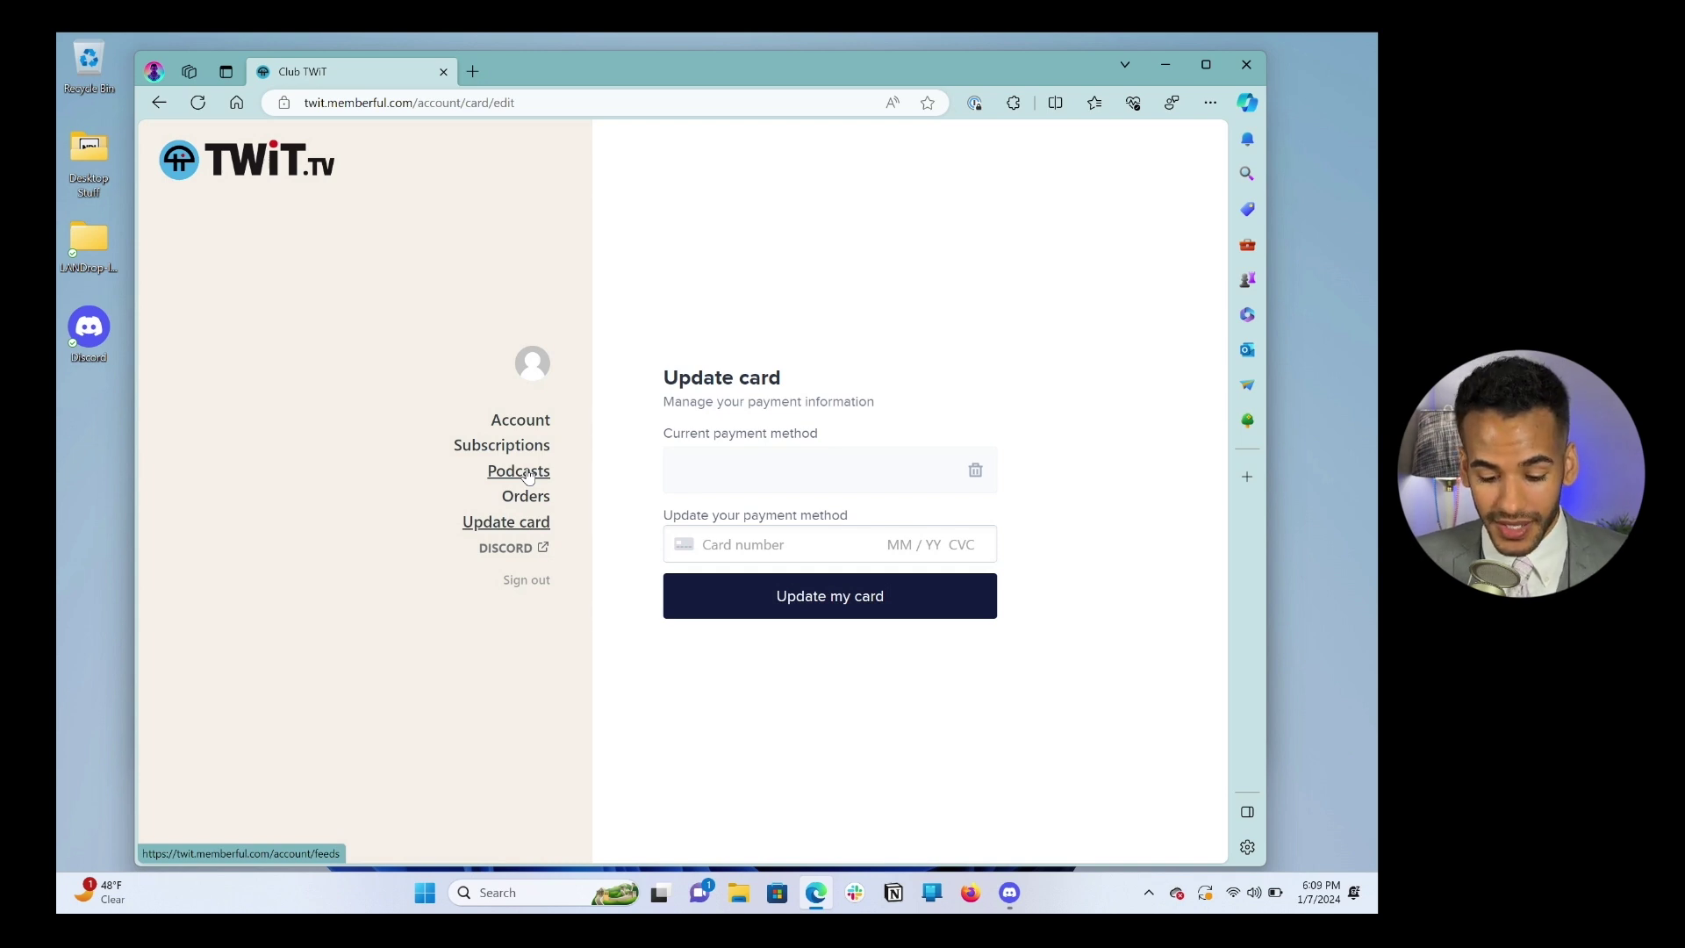
click(528, 475)
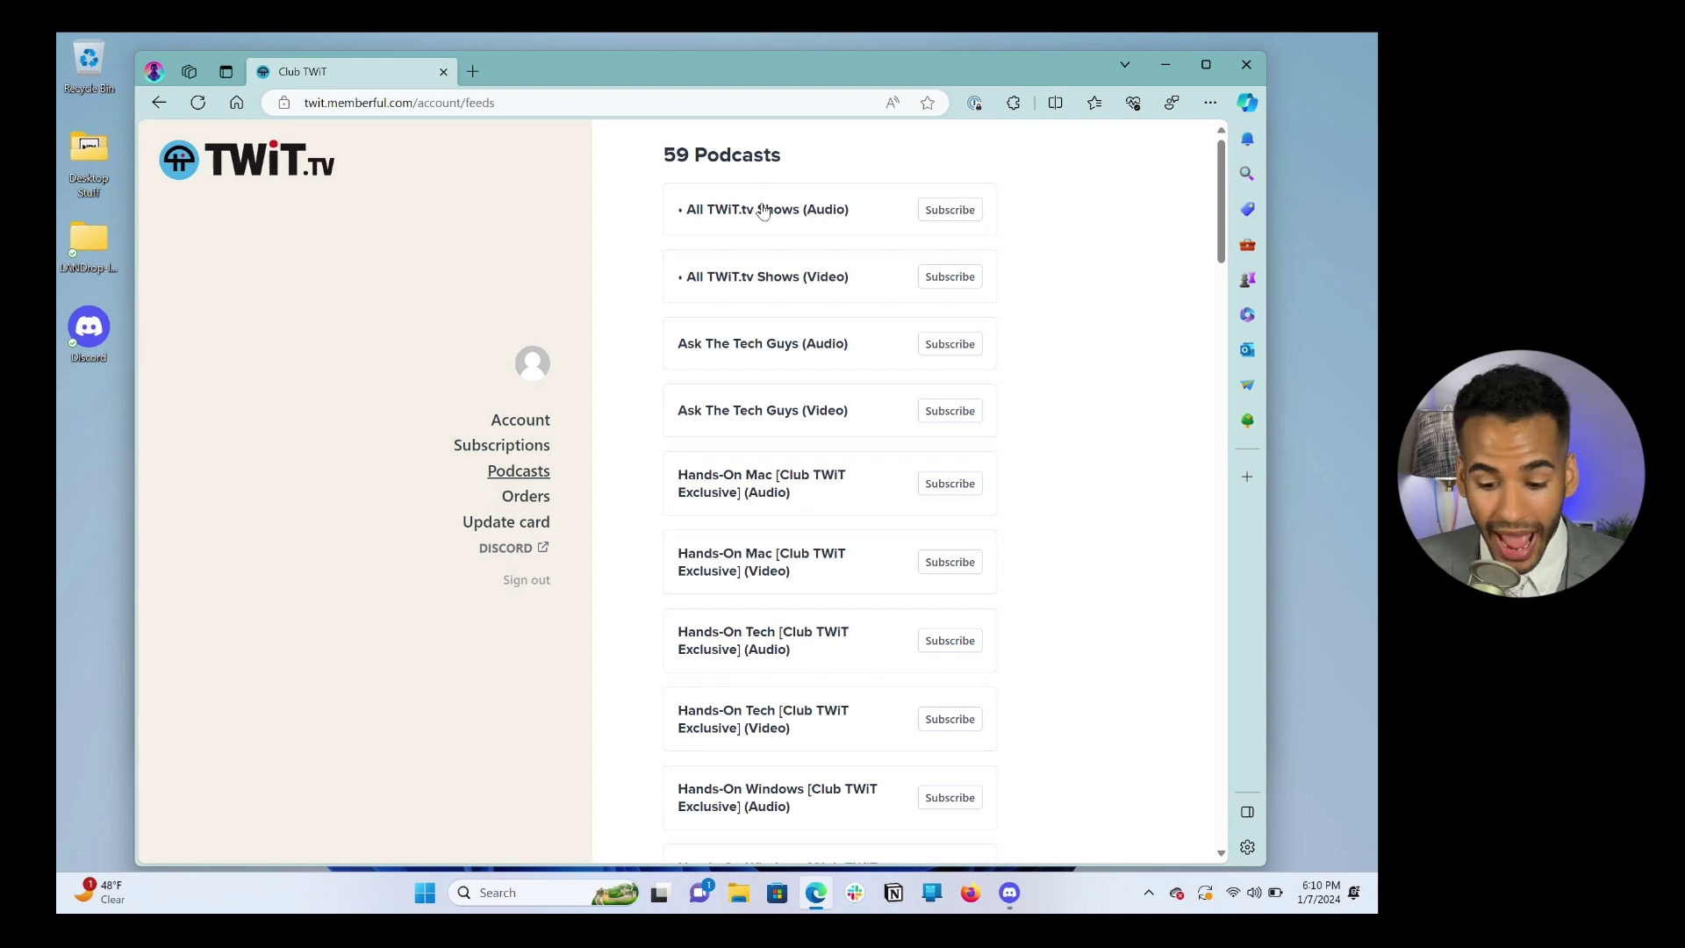
click(949, 211)
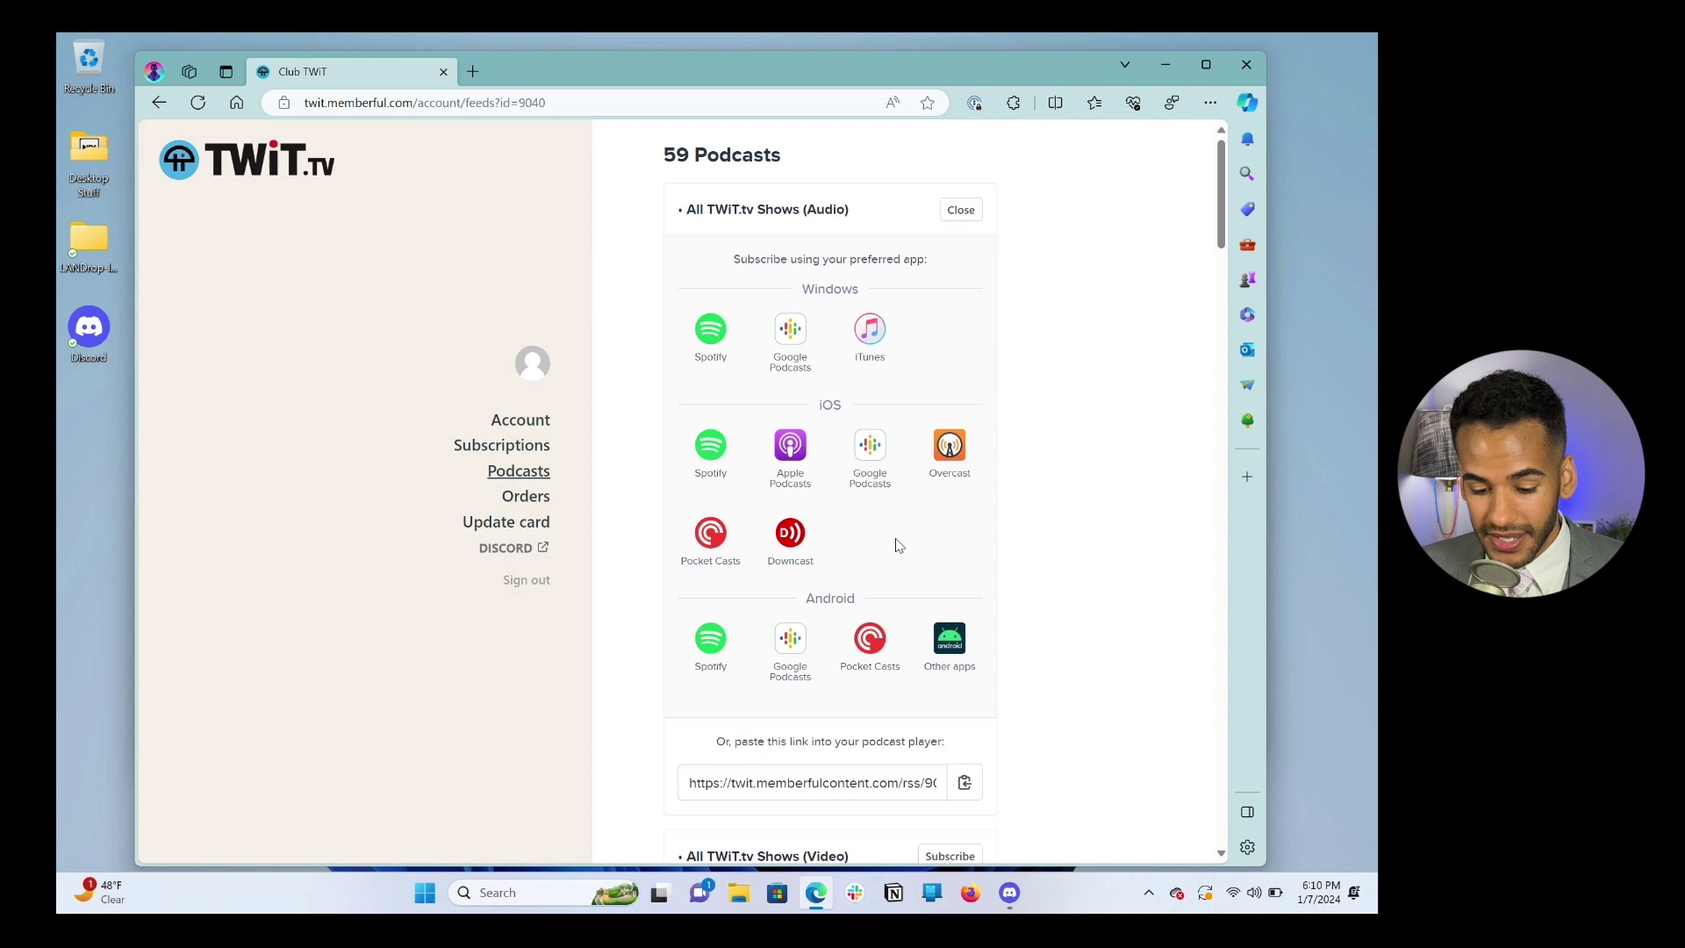
click(960, 211)
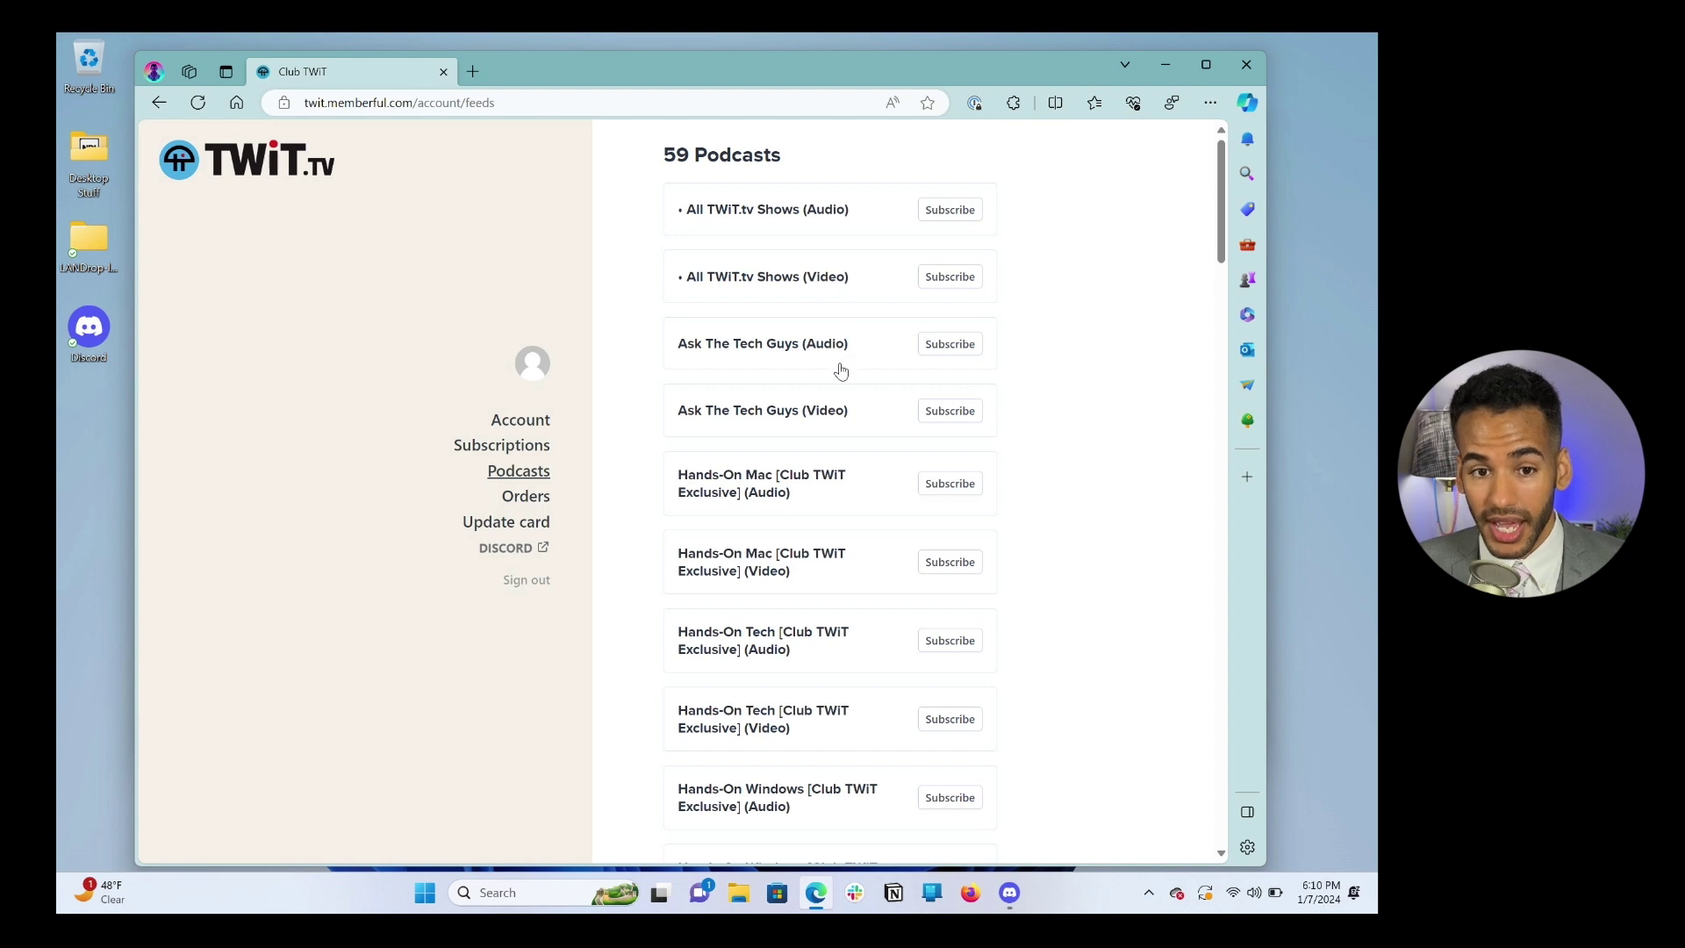
scroll(835, 421, down, 1)
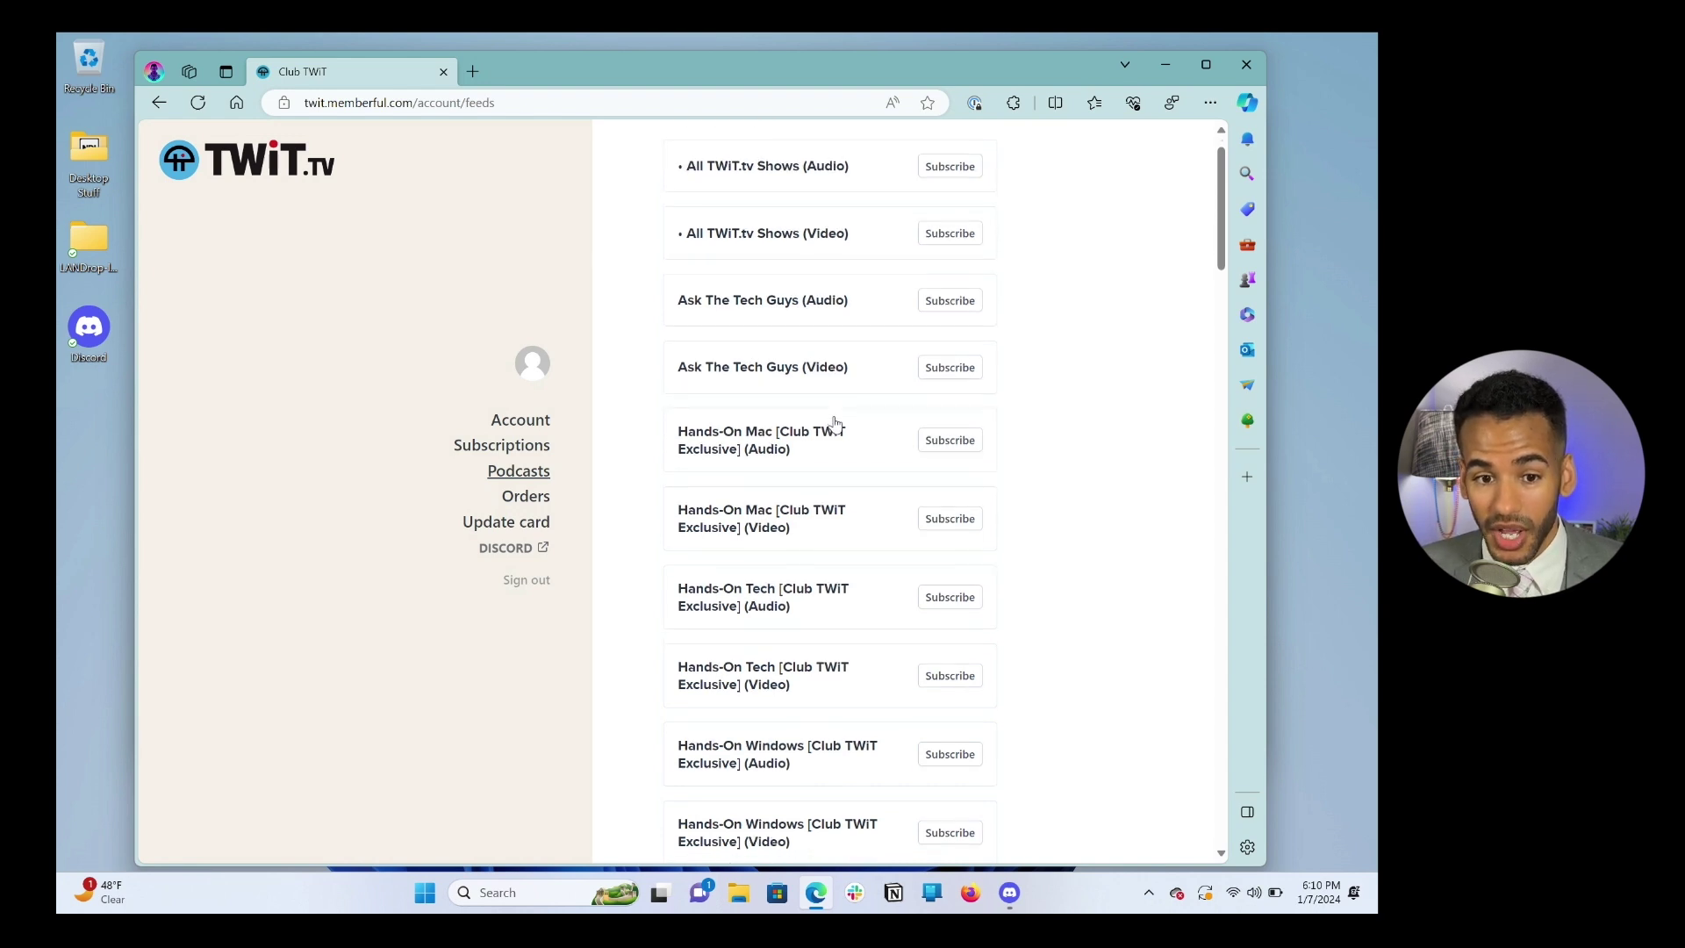
scroll(835, 425, down, 2)
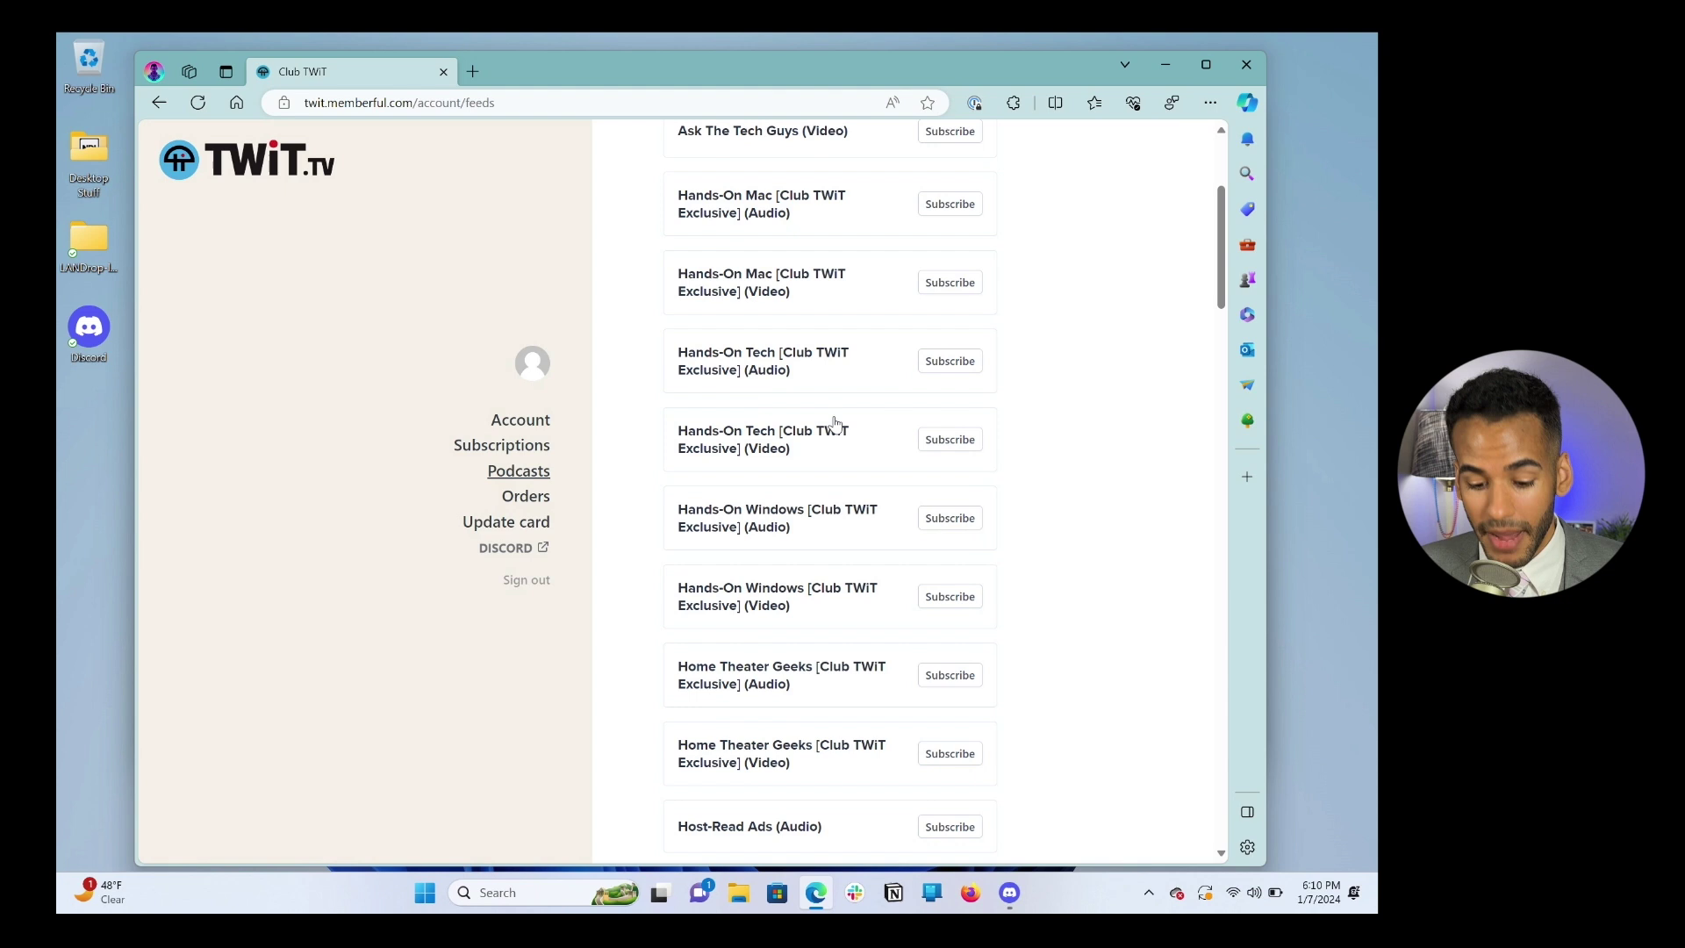
scroll(835, 425, down, 5)
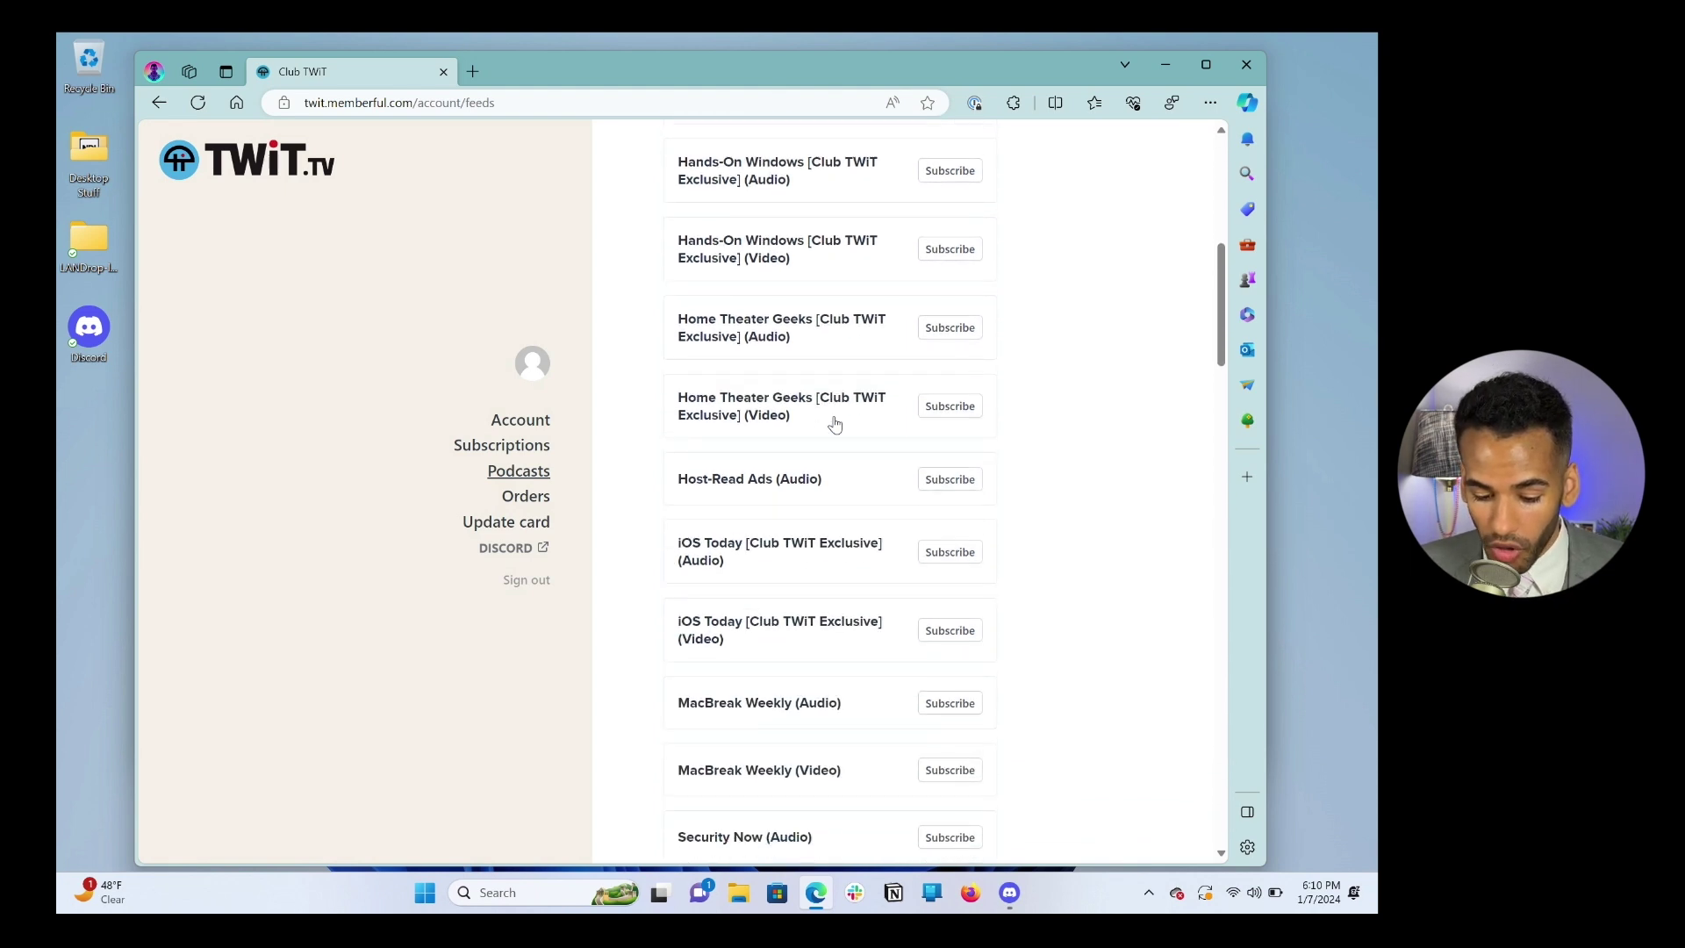
scroll(834, 425, down, 3)
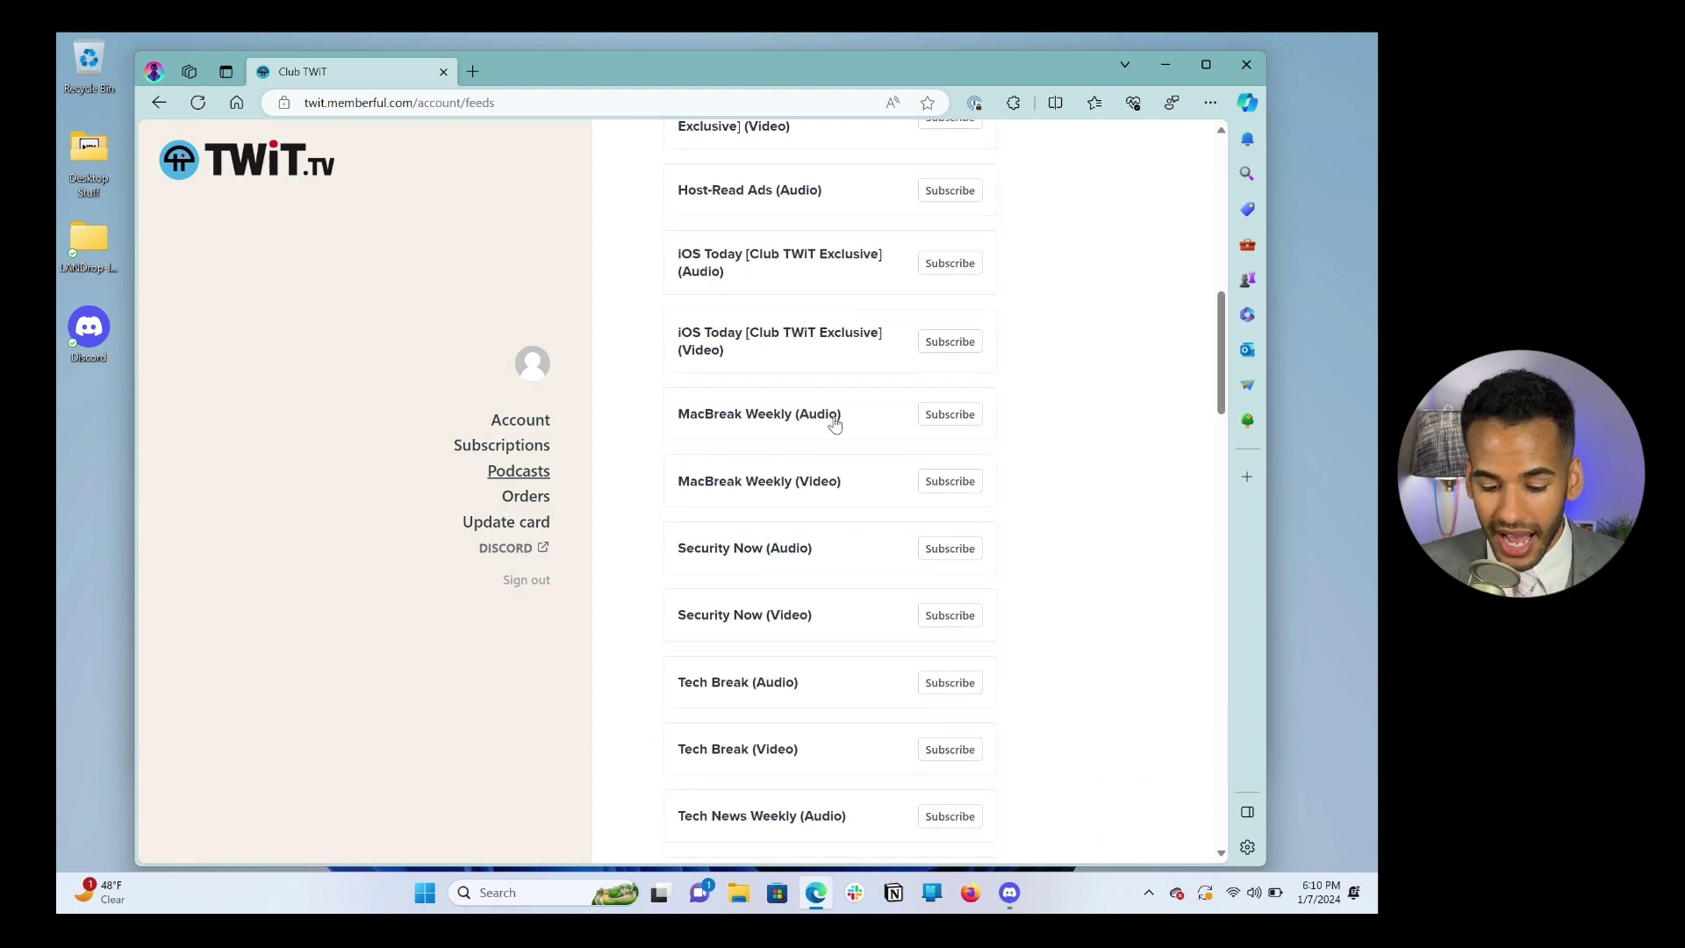
scroll(835, 425, down, 7)
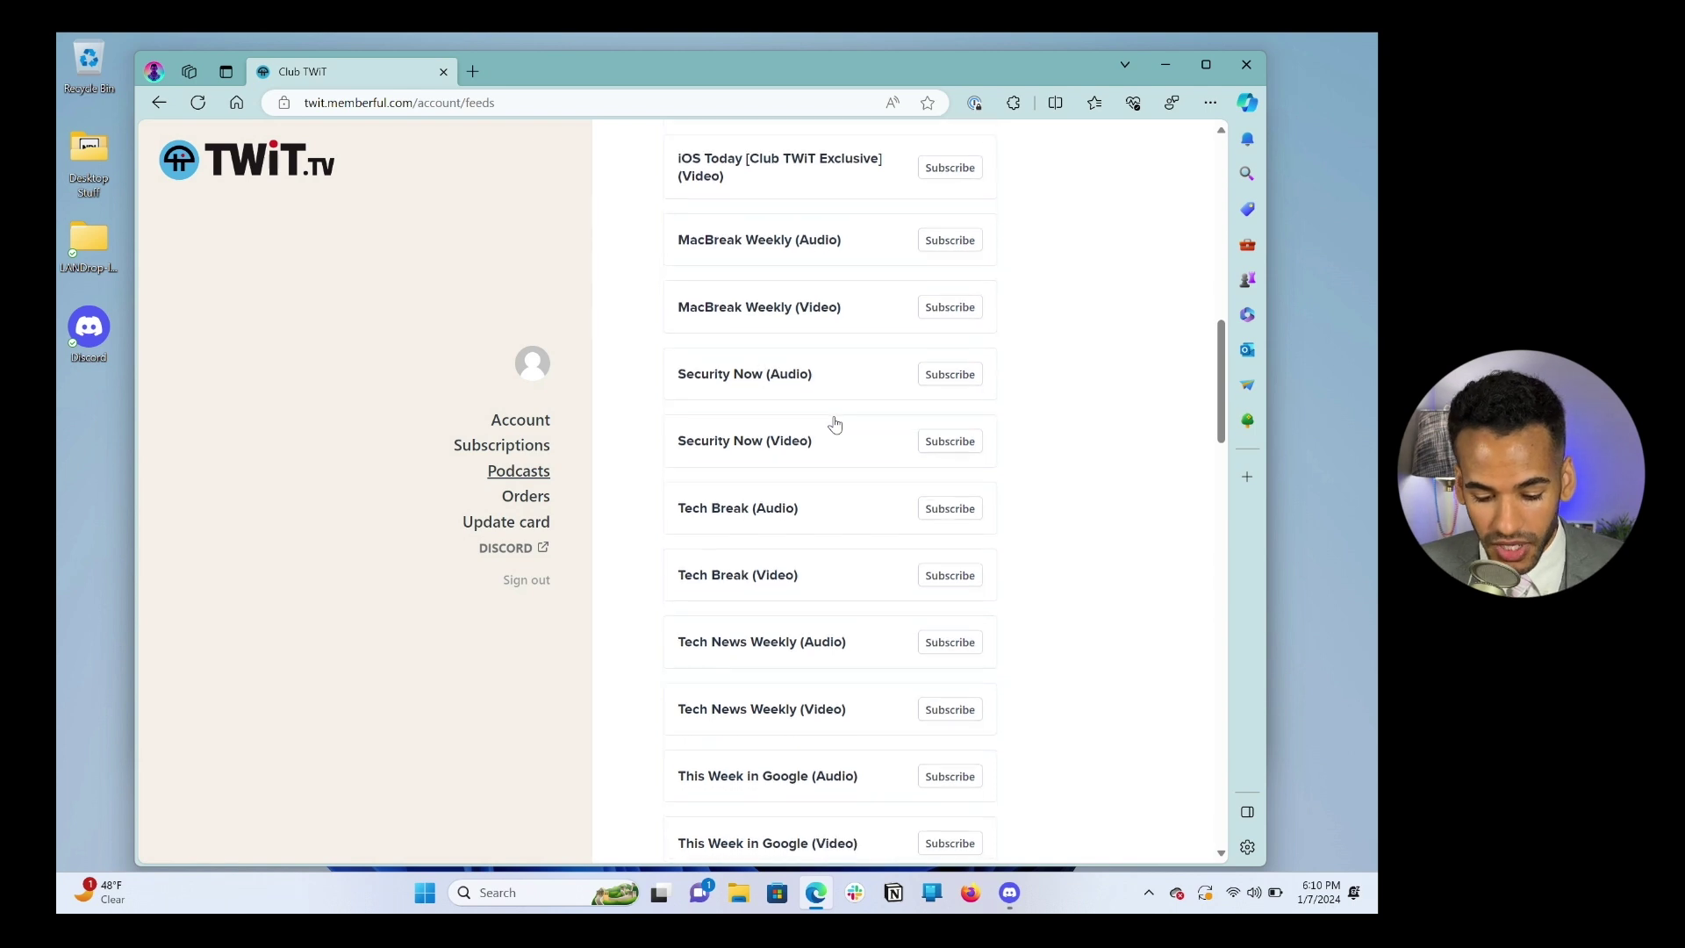
scroll(835, 425, down, 2)
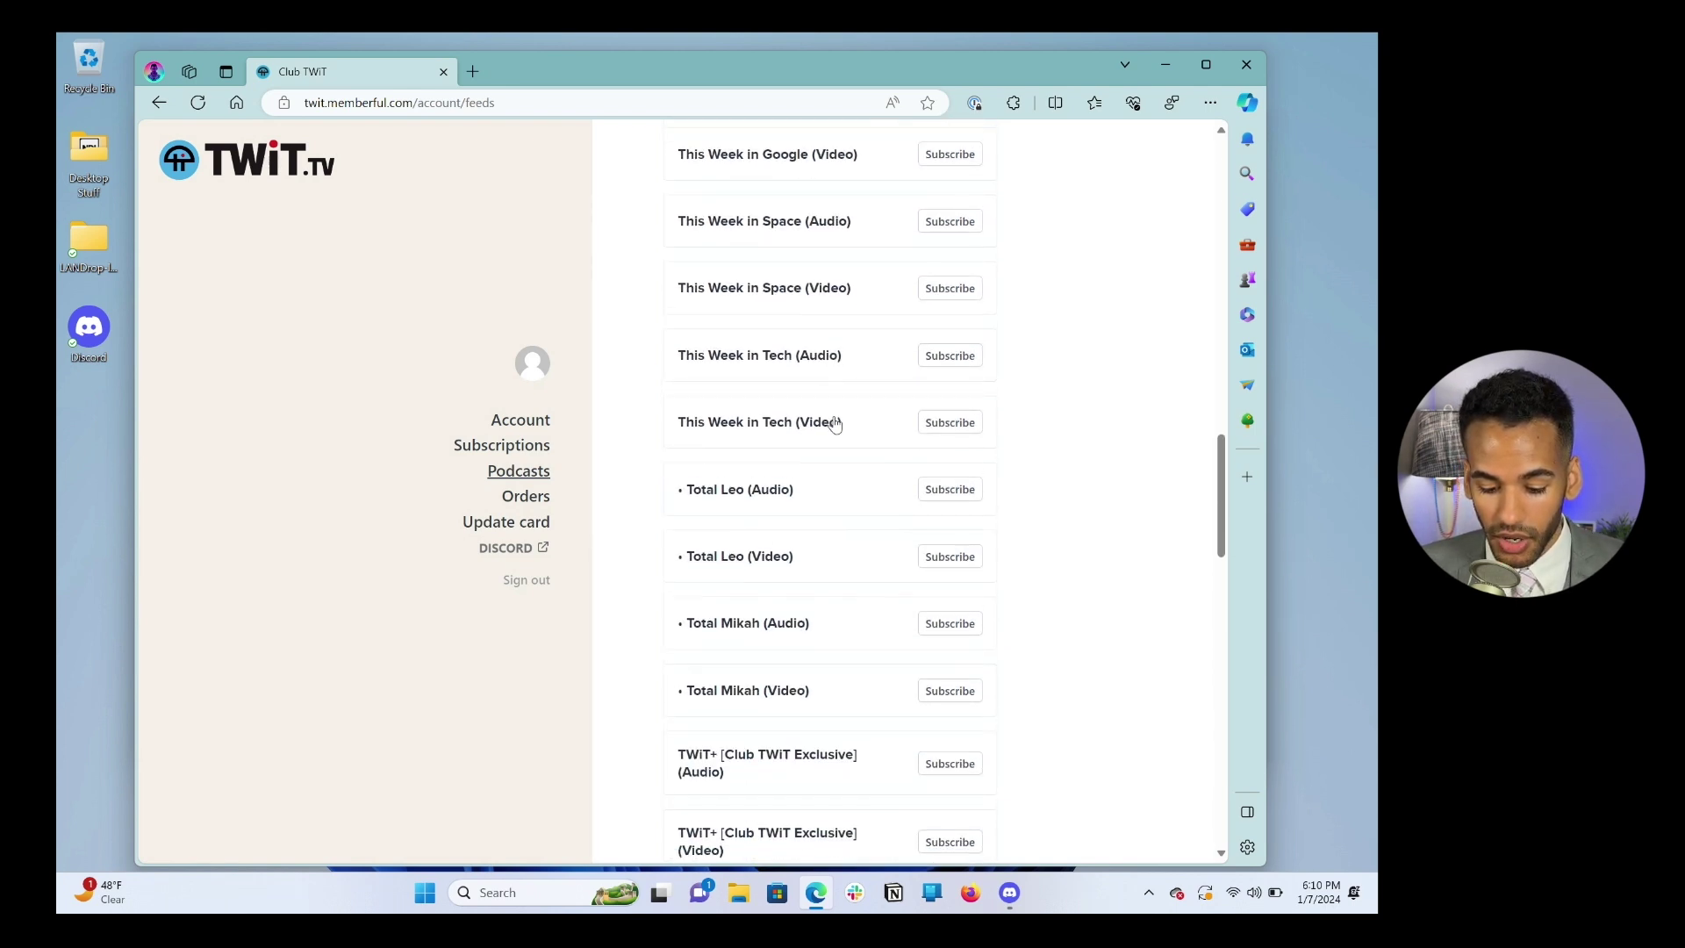
scroll(834, 425, down, 6)
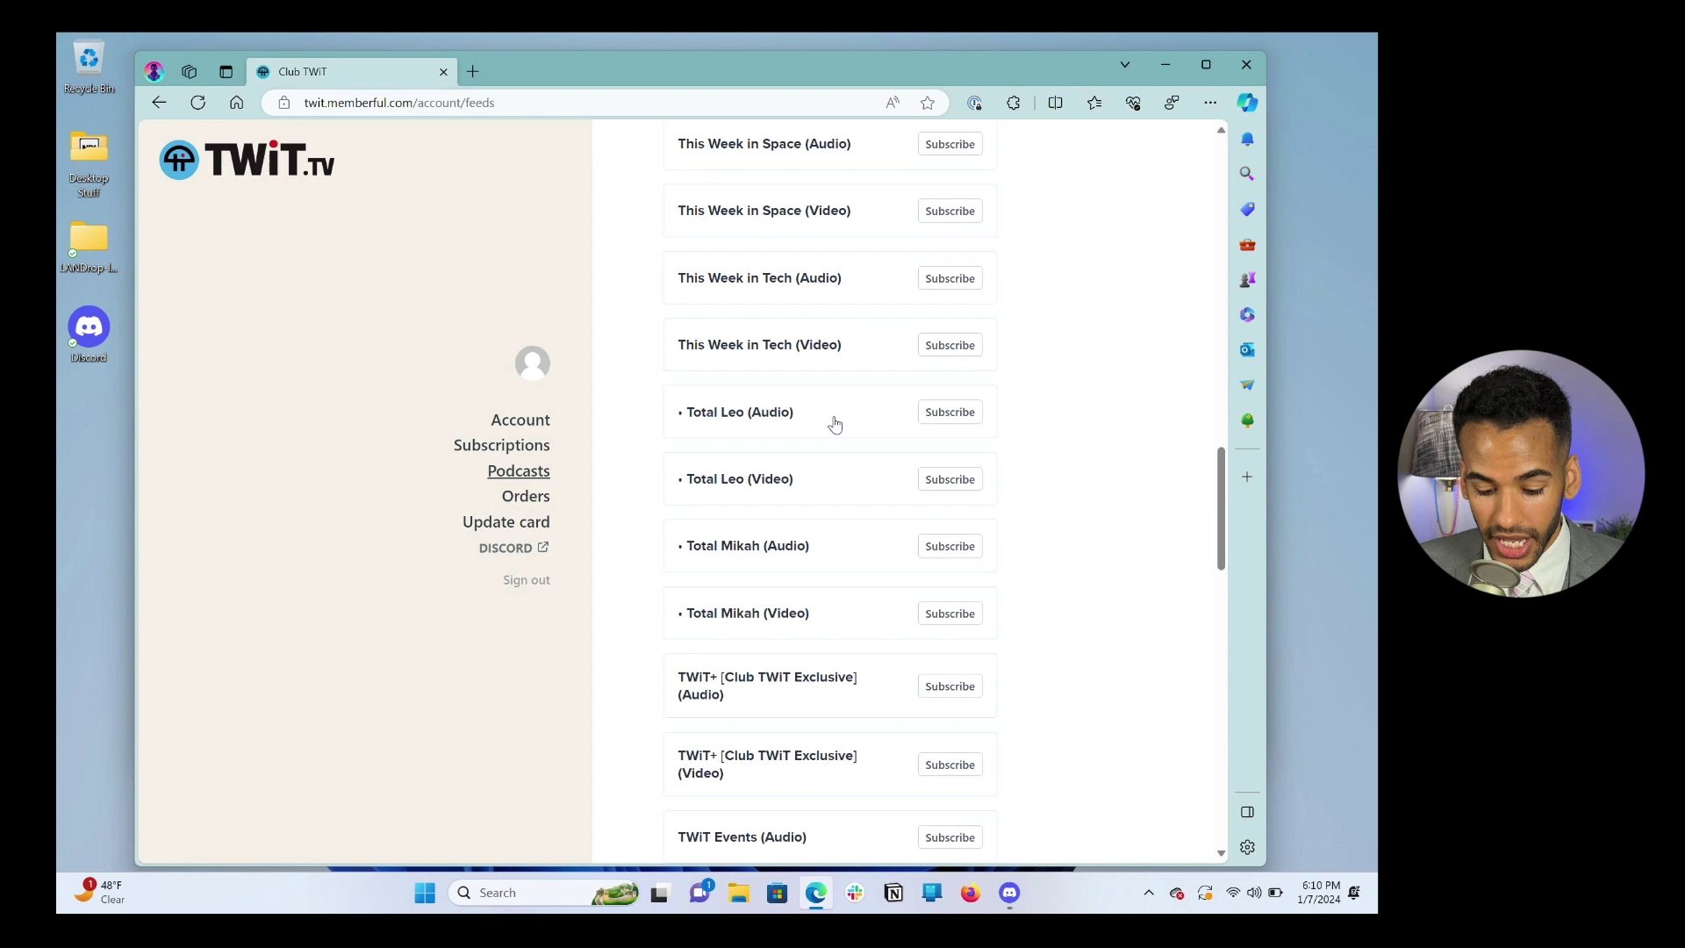
scroll(835, 425, down, 1)
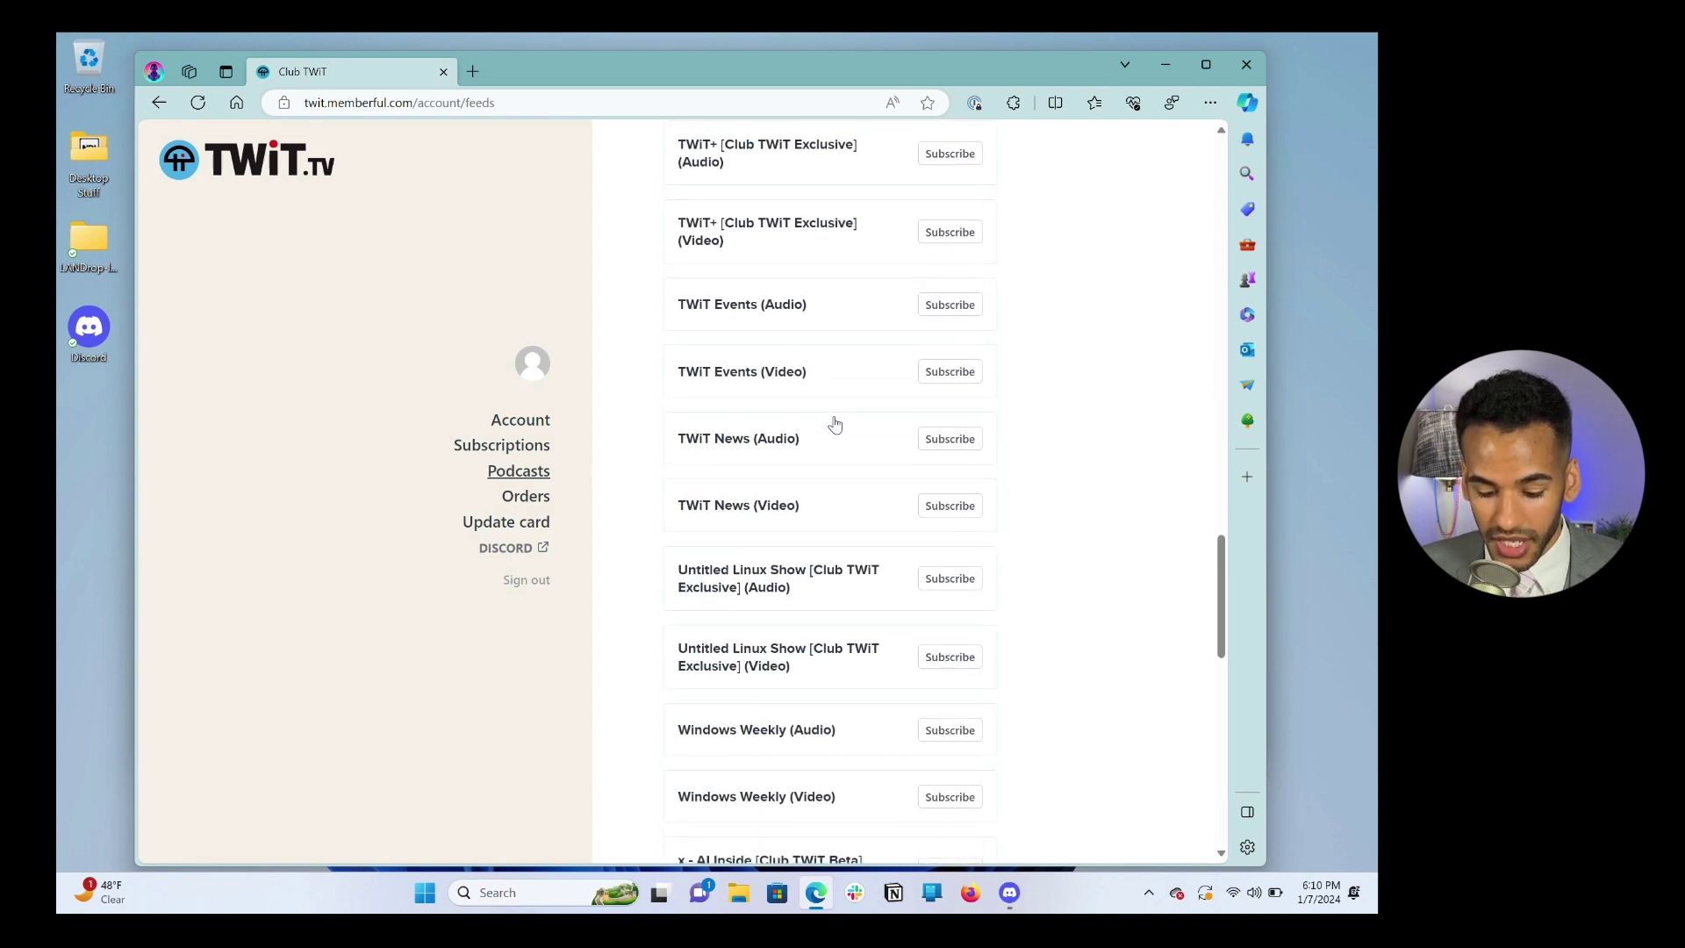
scroll(835, 498, down, 5)
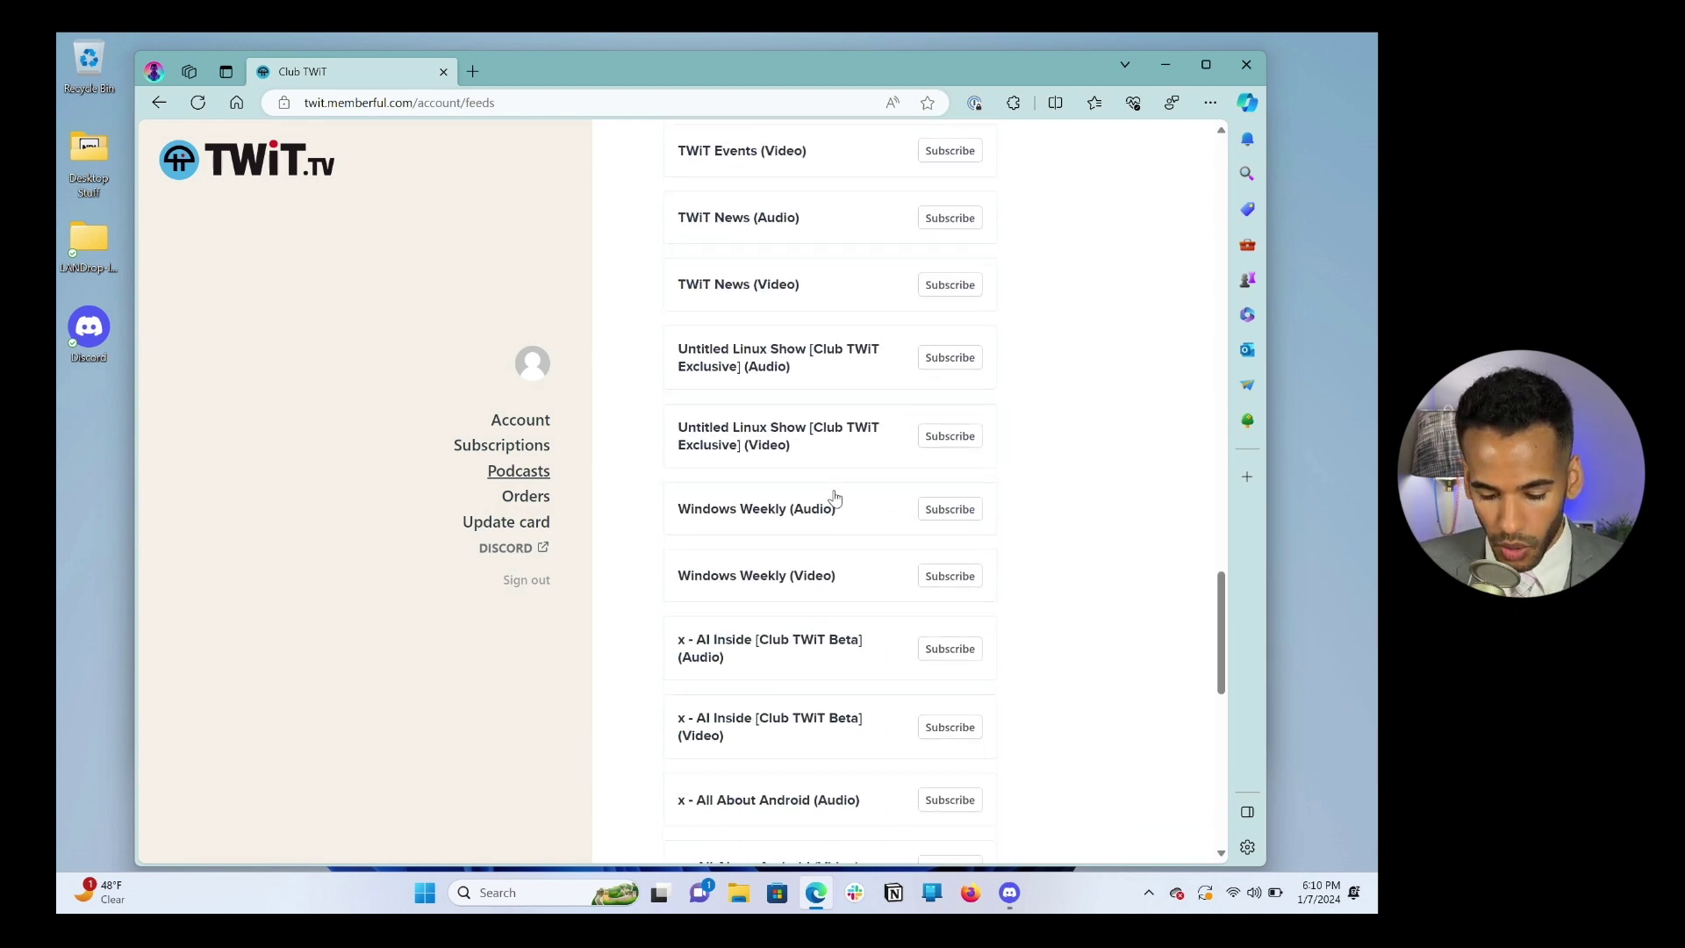
scroll(834, 497, up, 5)
scroll(834, 497, up, 15)
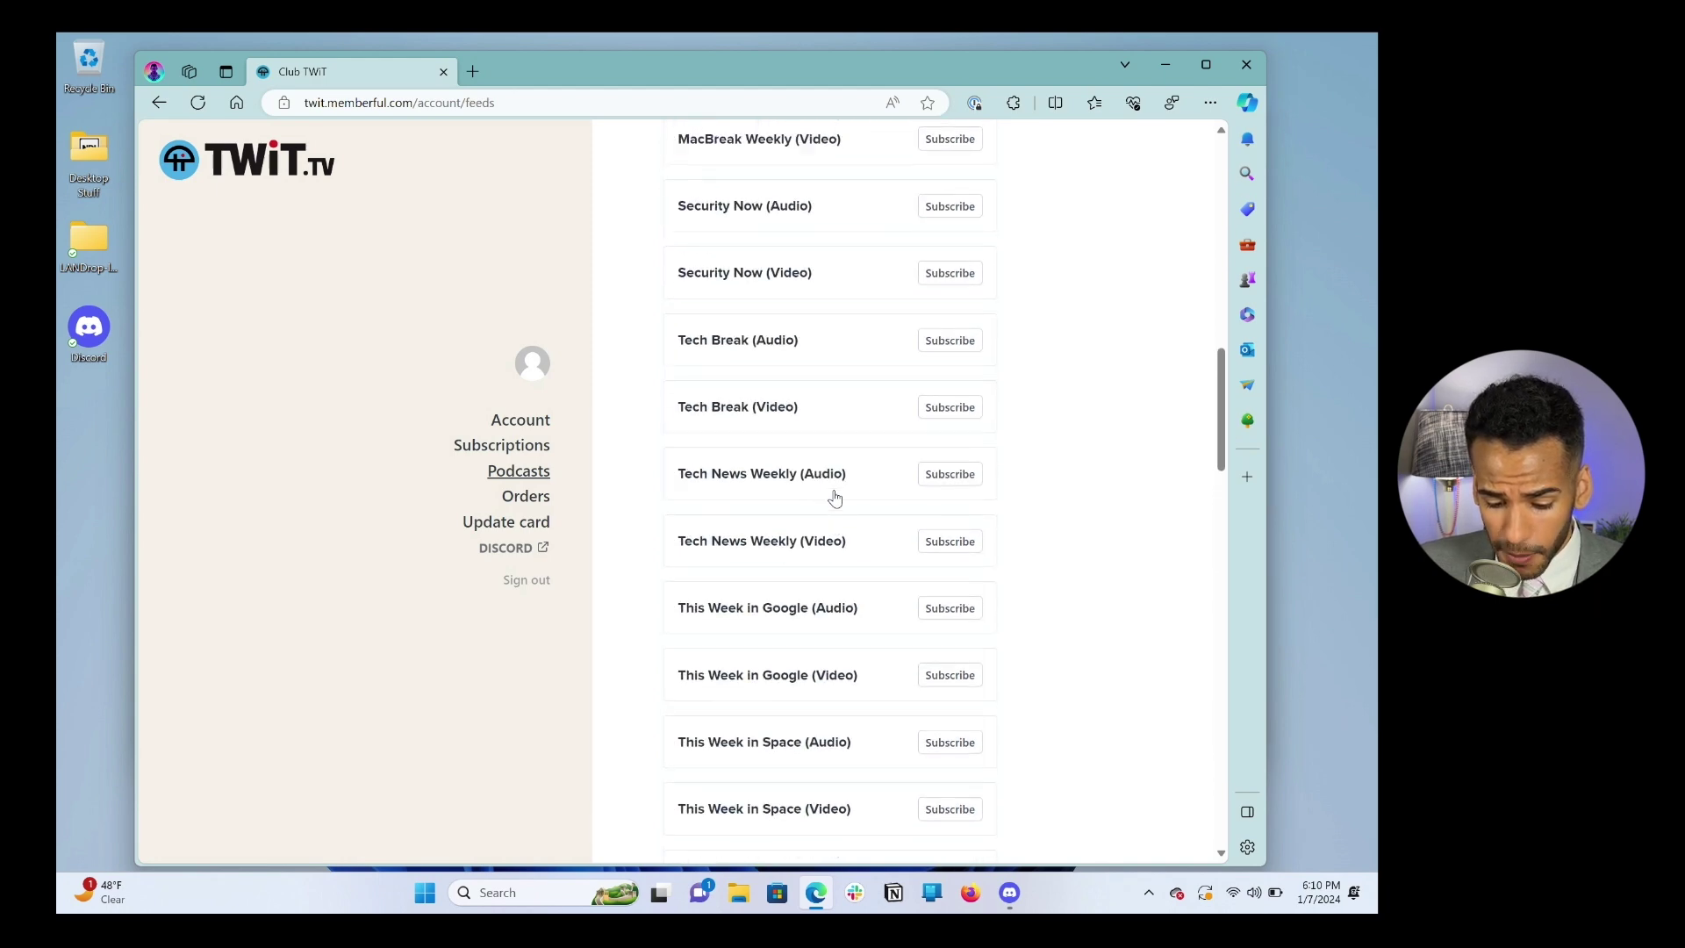
scroll(835, 498, up, 8)
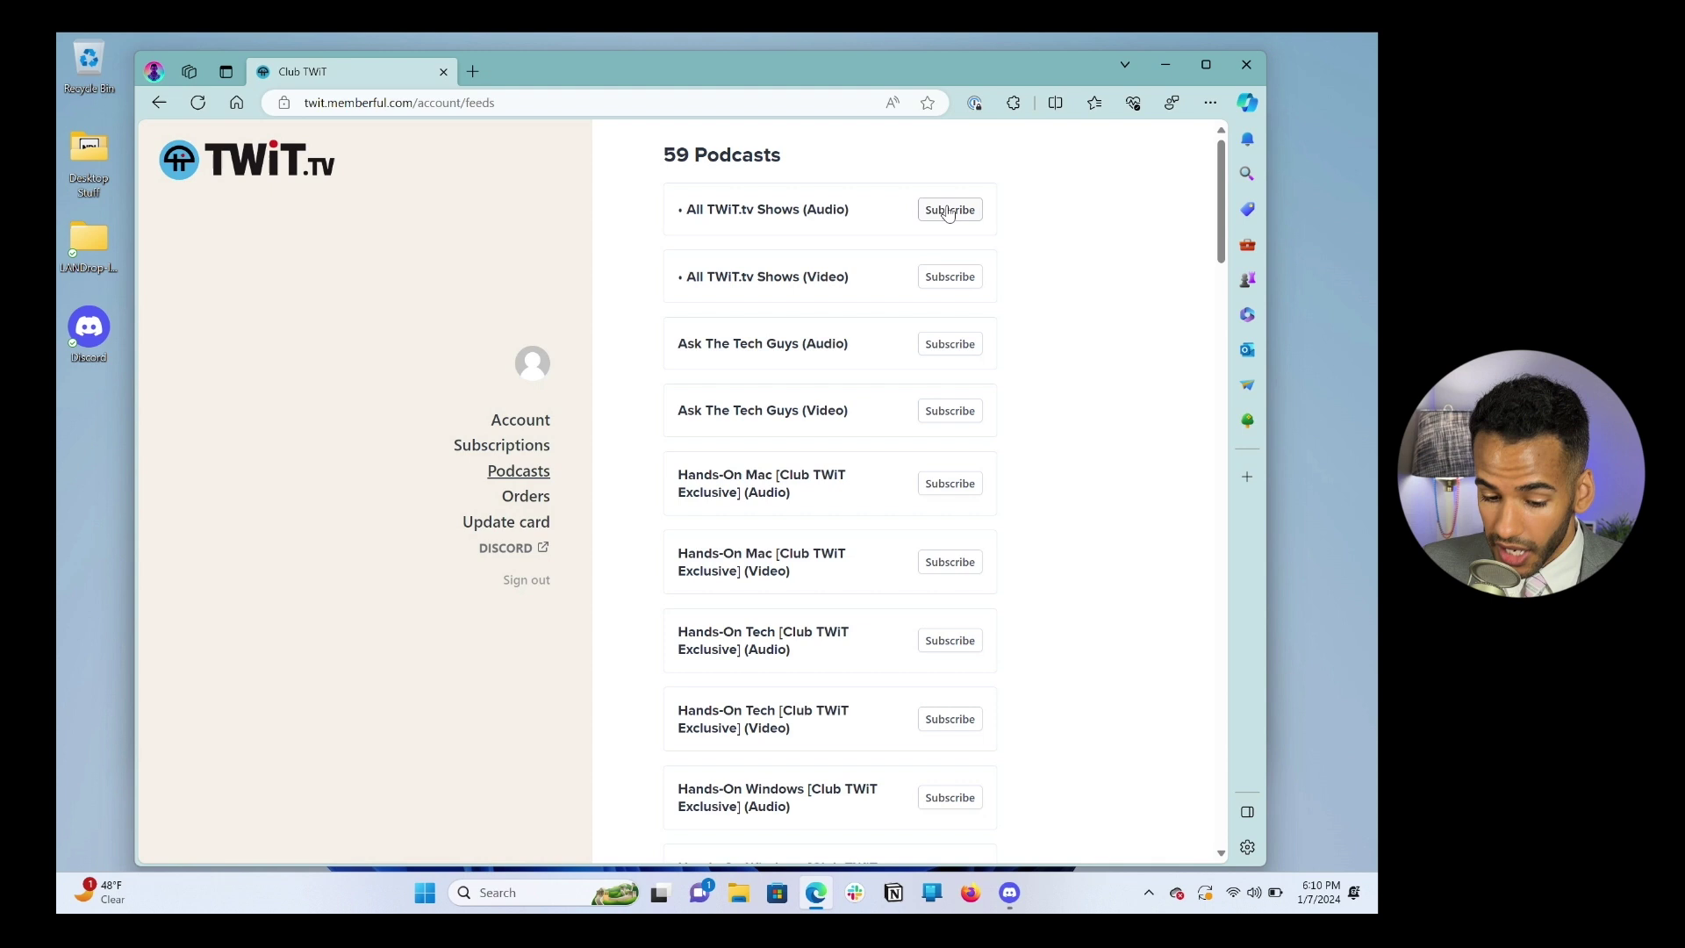
Step: Expand the app options for All TWiT.tv Shows (Audio) and close the Spotify login tab
click(948, 212)
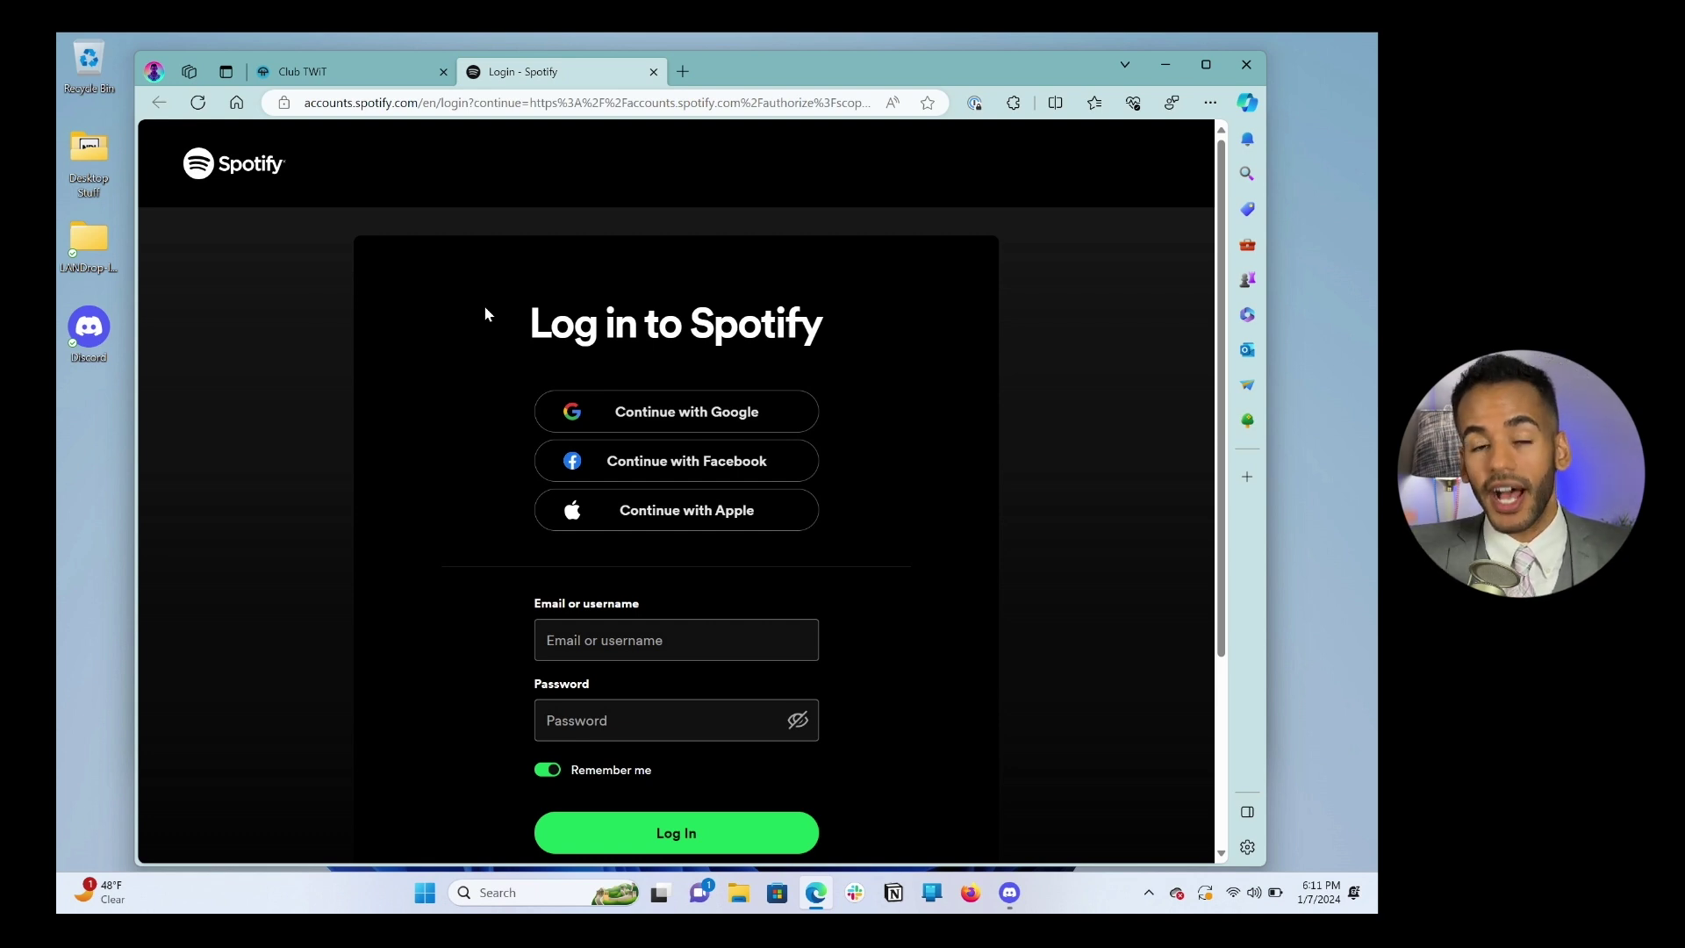
click(653, 72)
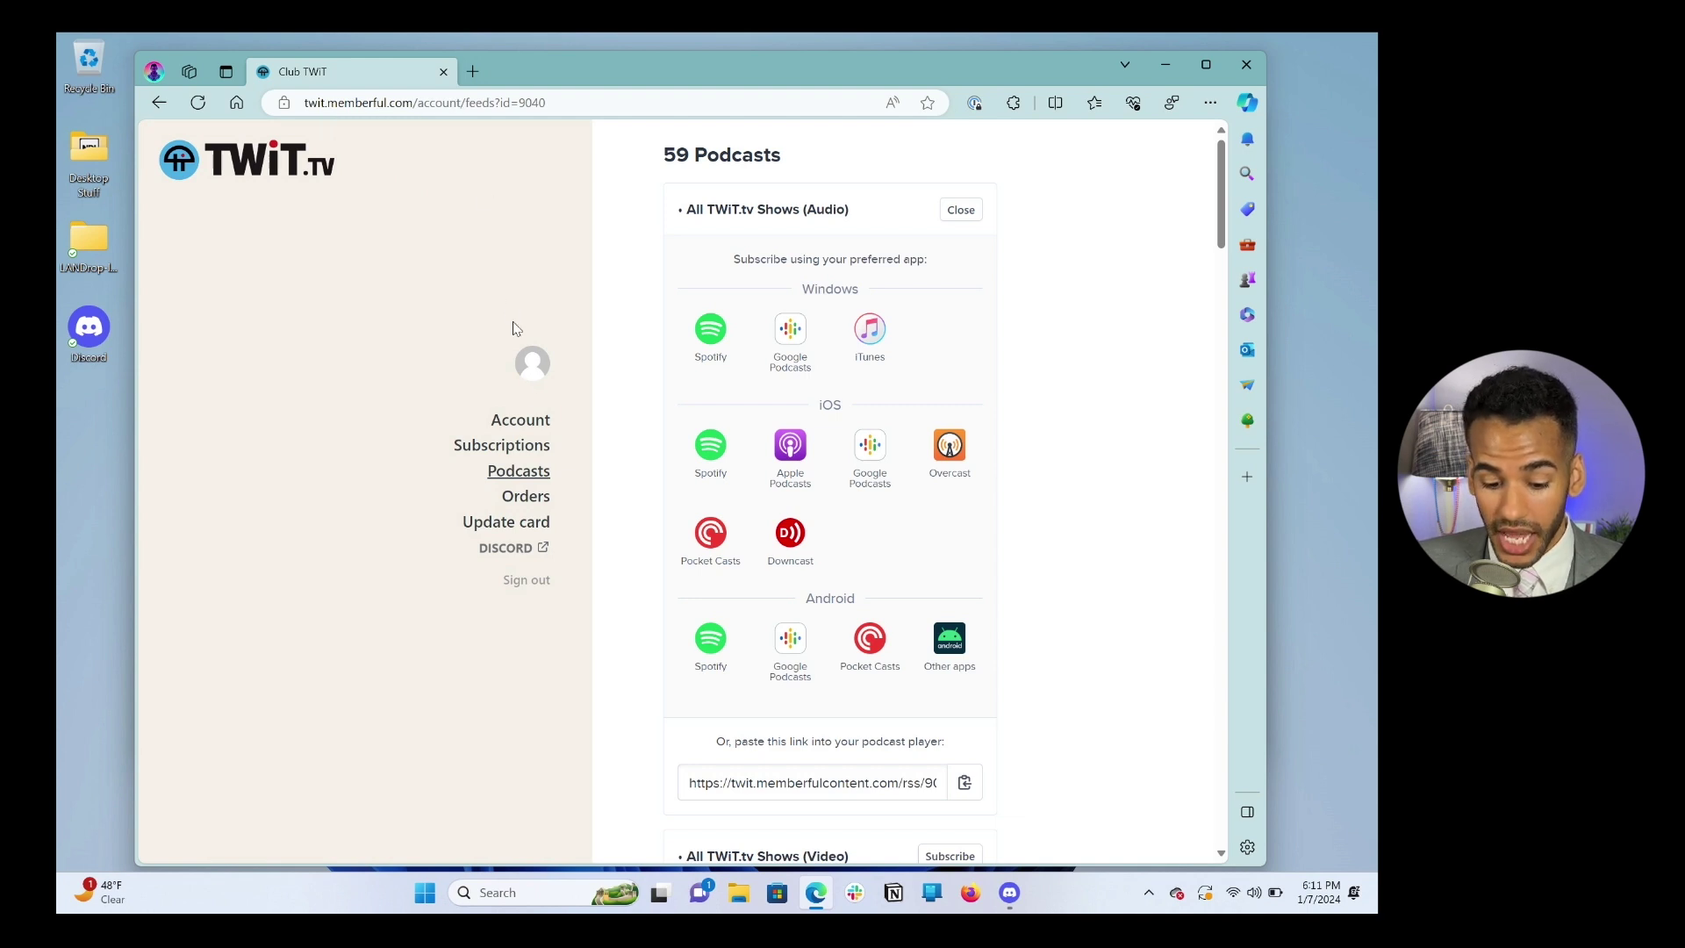
Step: Collapse the podcast feed list and start linking the membership to Discord
click(524, 475)
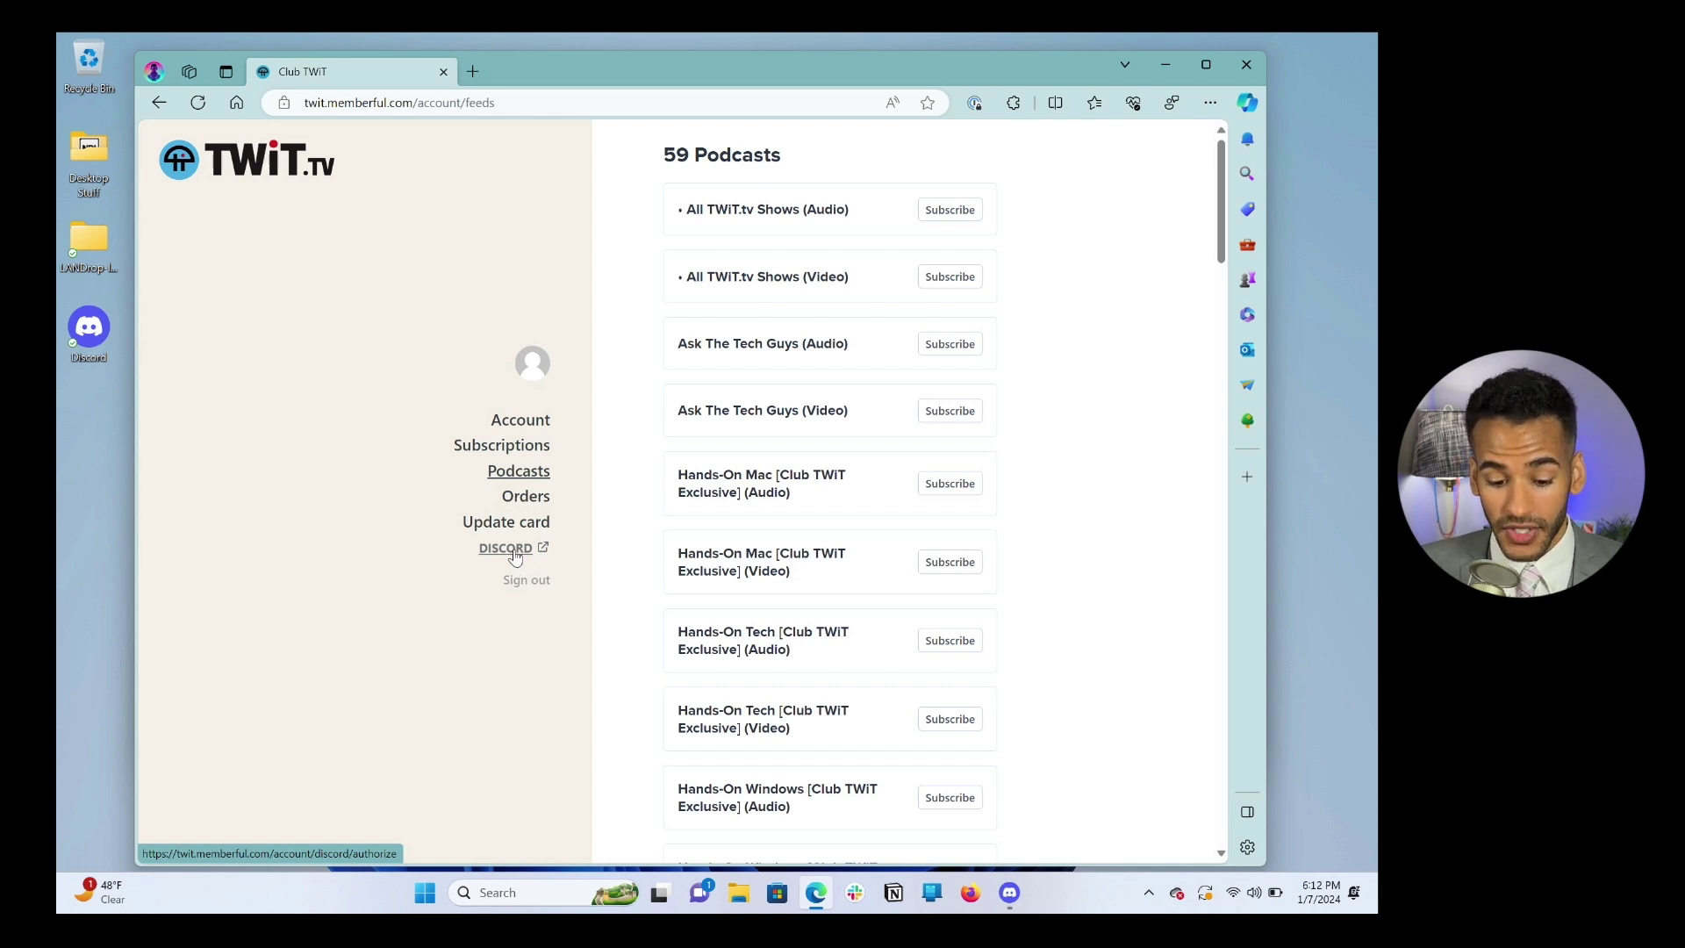
click(515, 553)
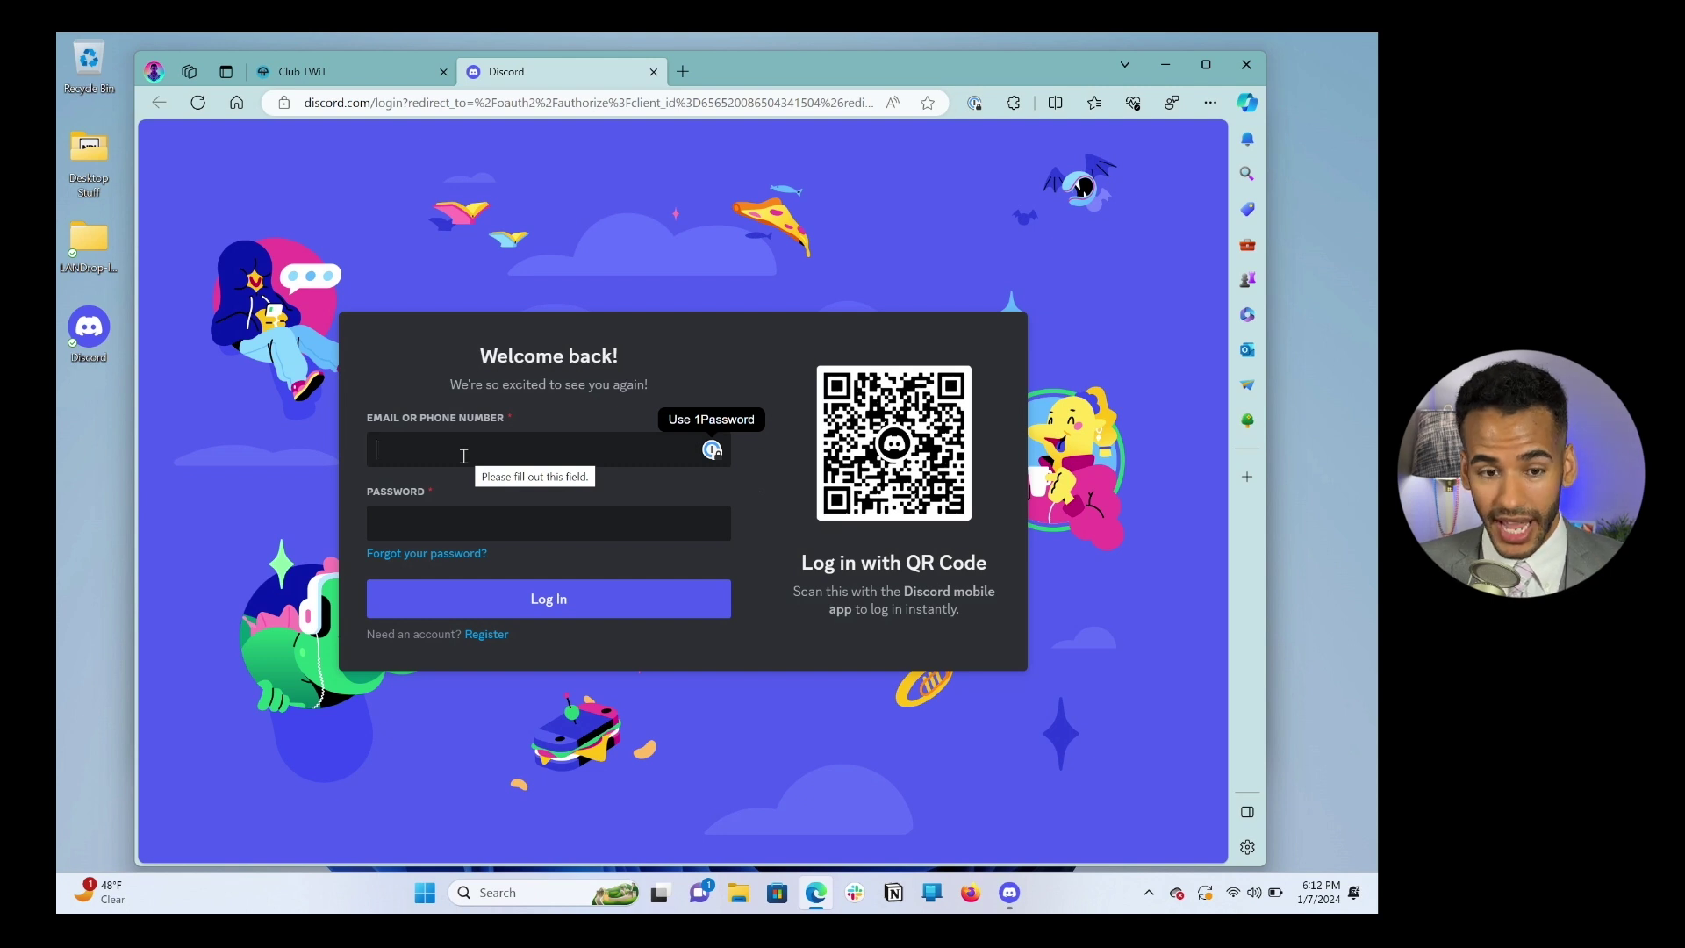
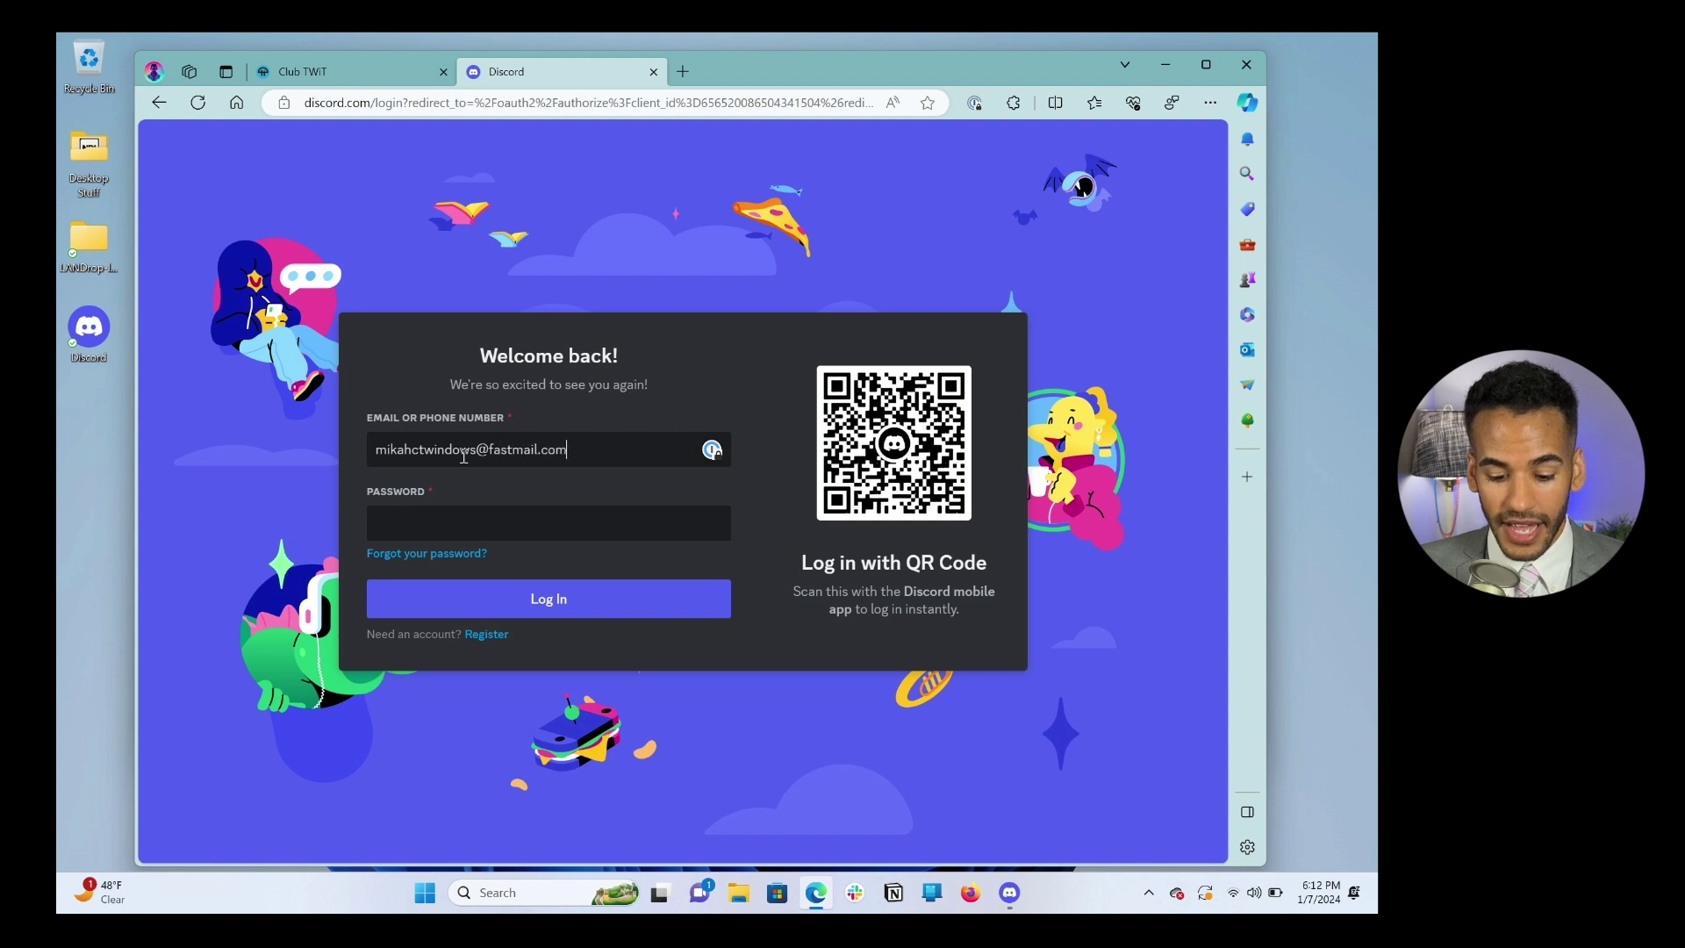
Step: Enter the Discord account e-mail address and password, then log in
key(Tab)
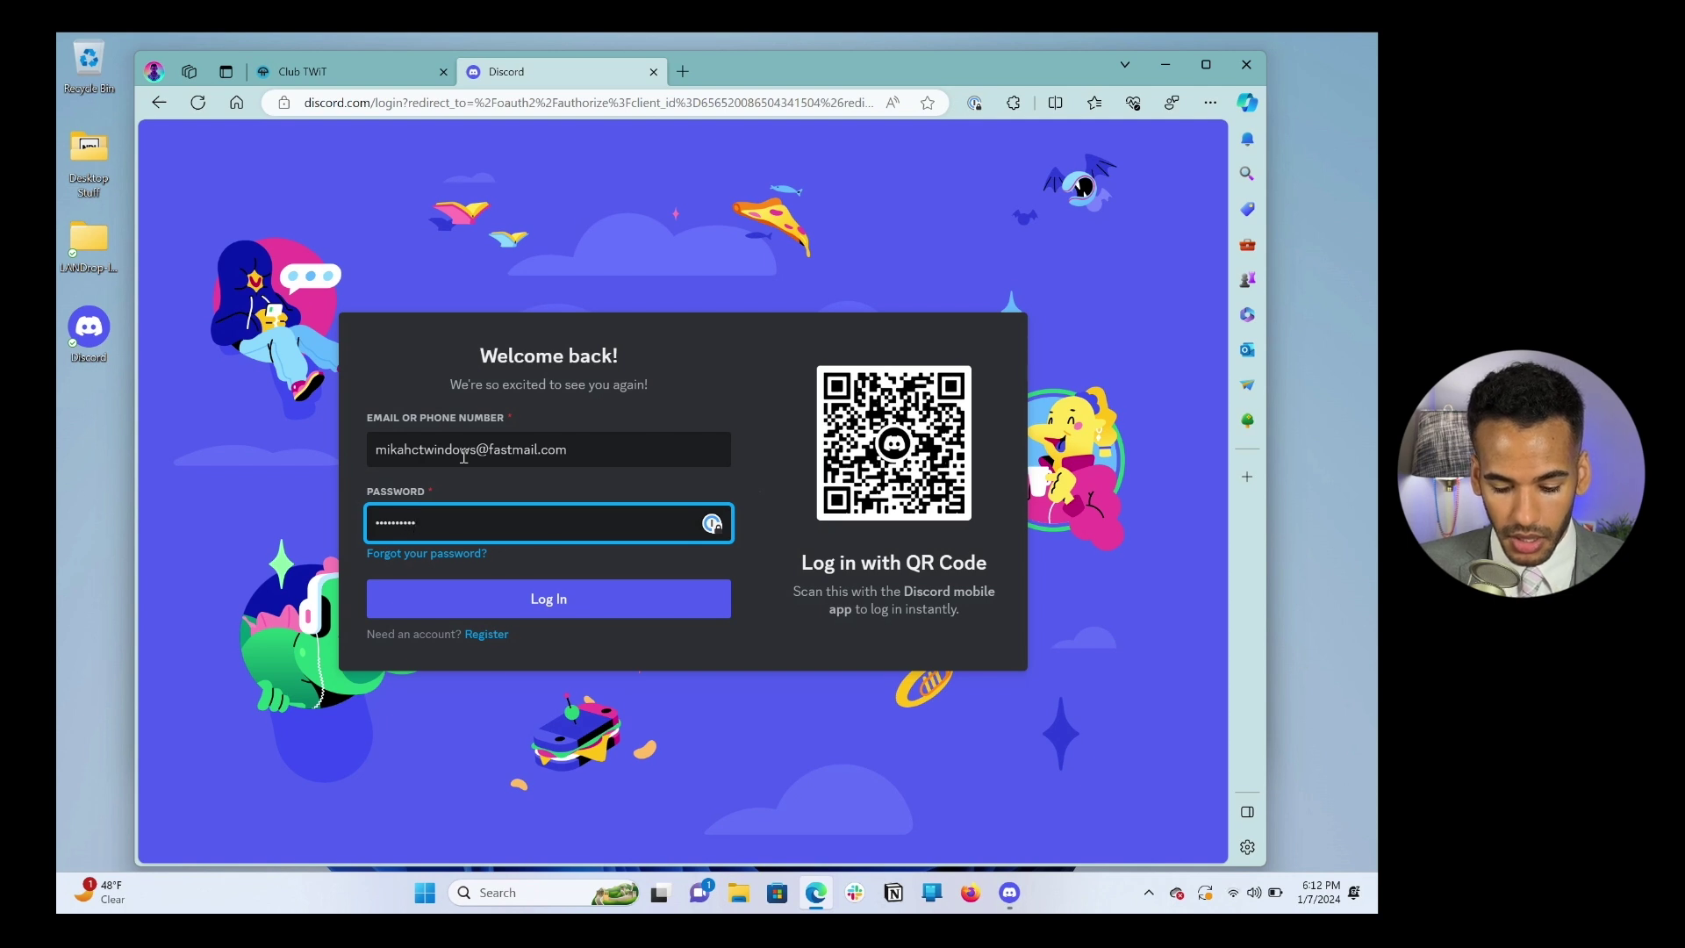
click(518, 590)
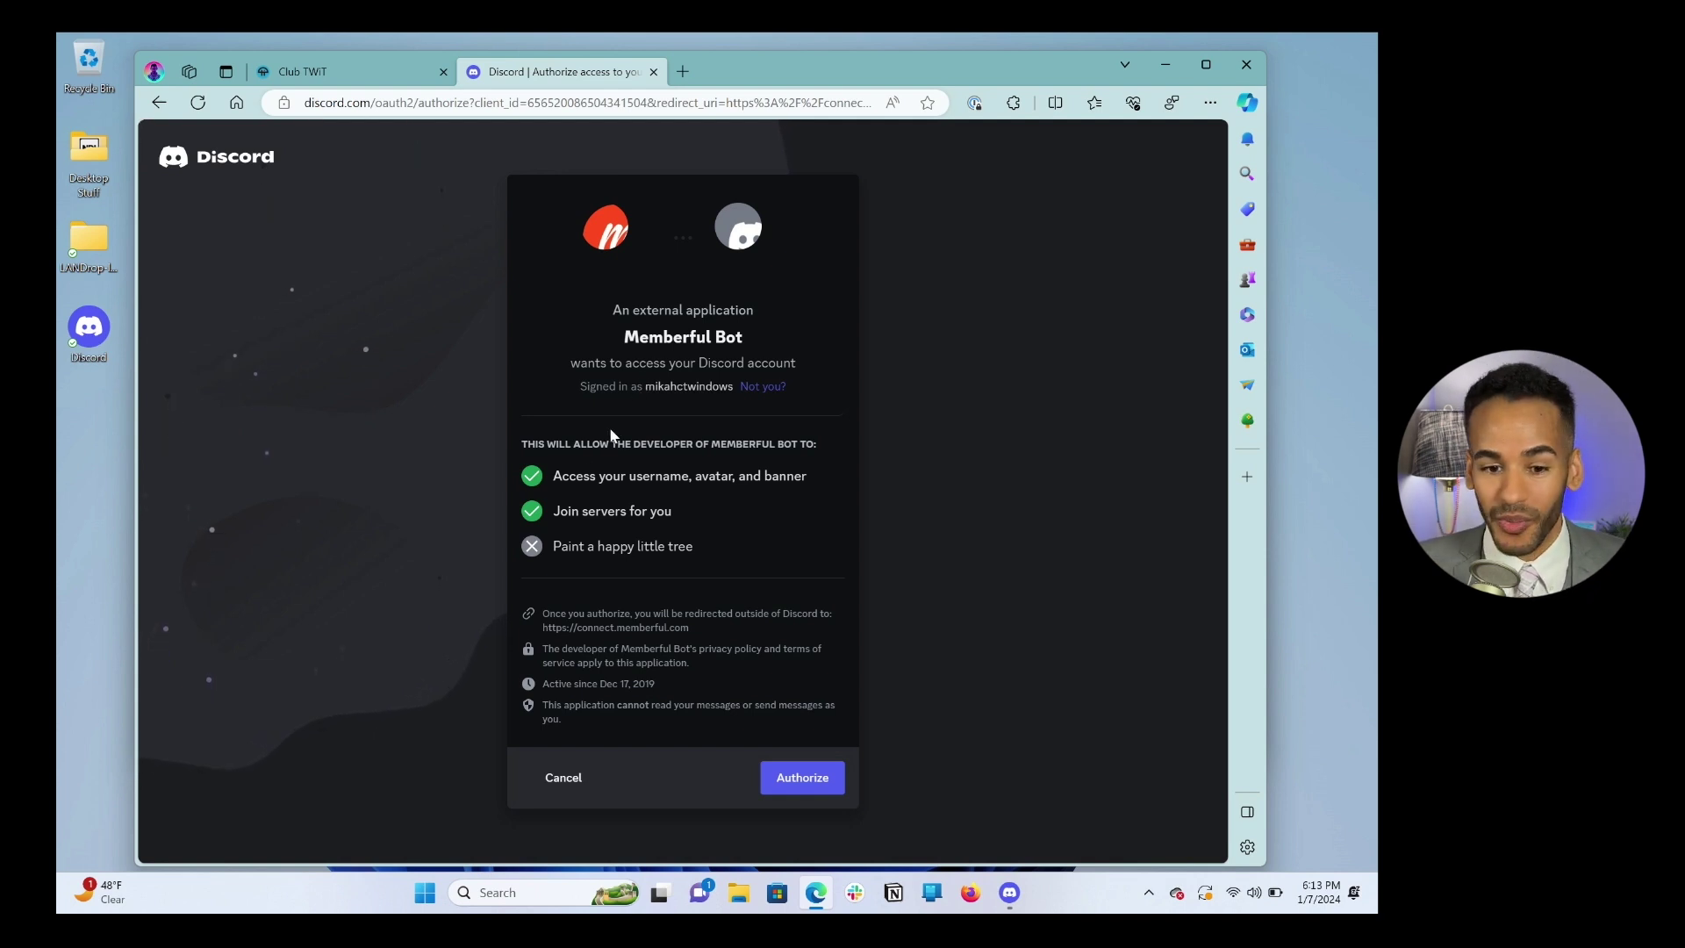
Step: Authorize Memberful Bot to access the Discord account
click(802, 794)
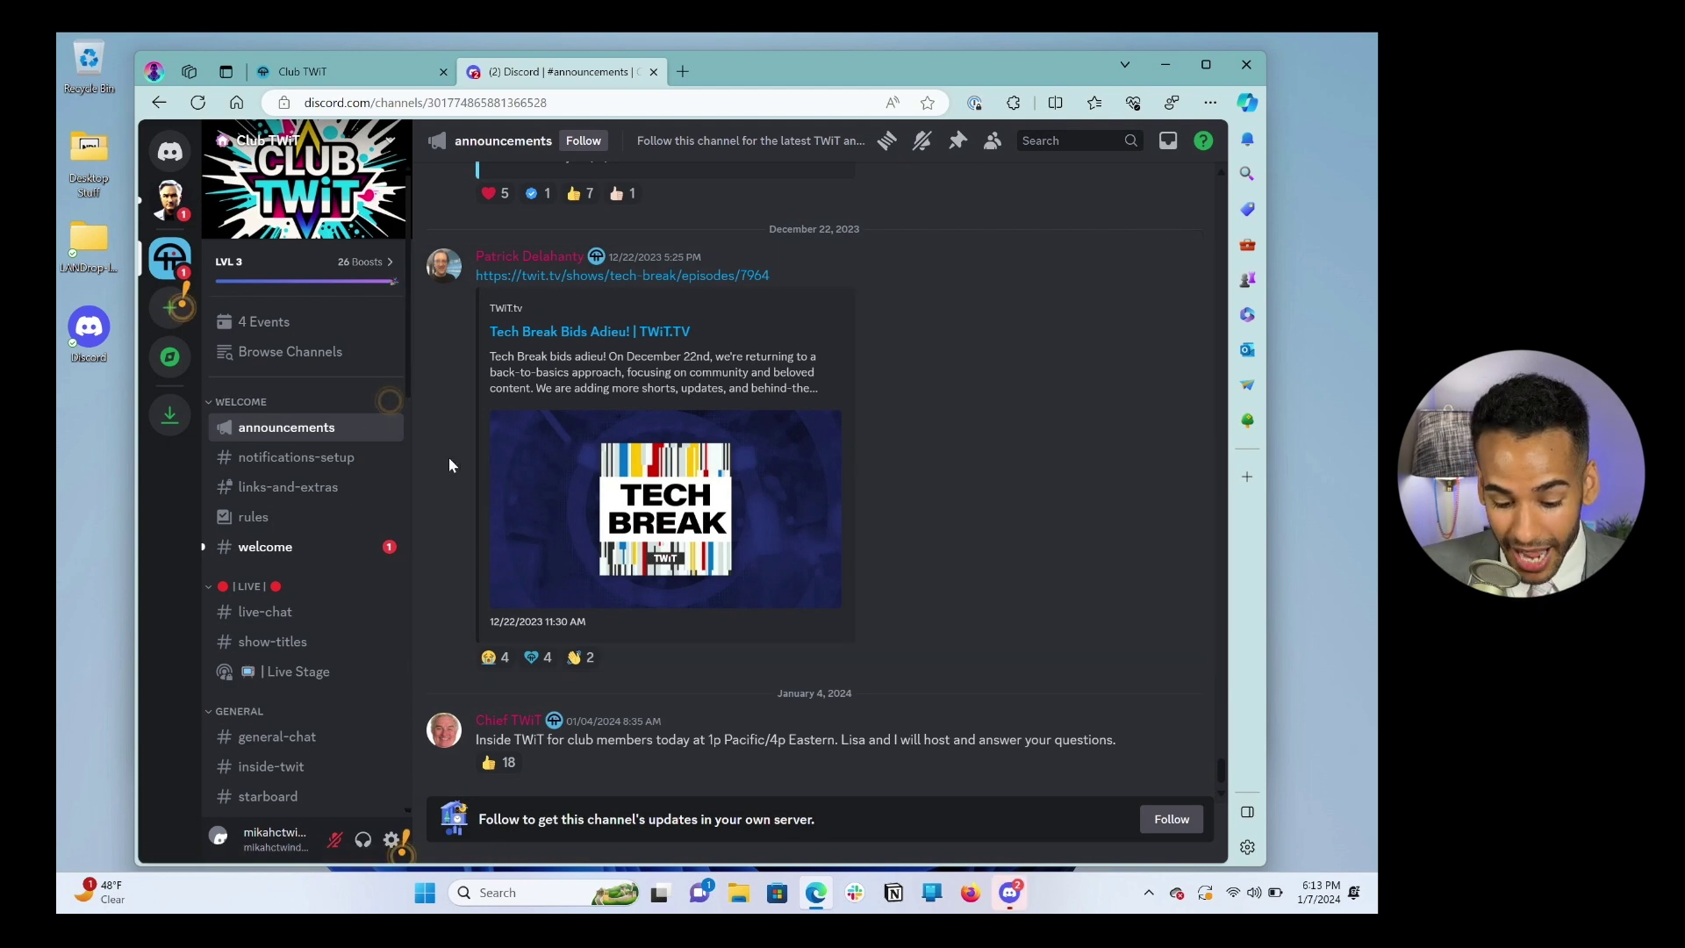
Step: Browse the Club TWiT server's #welcome and #live-chat channels, then open the Live Stage
click(268, 549)
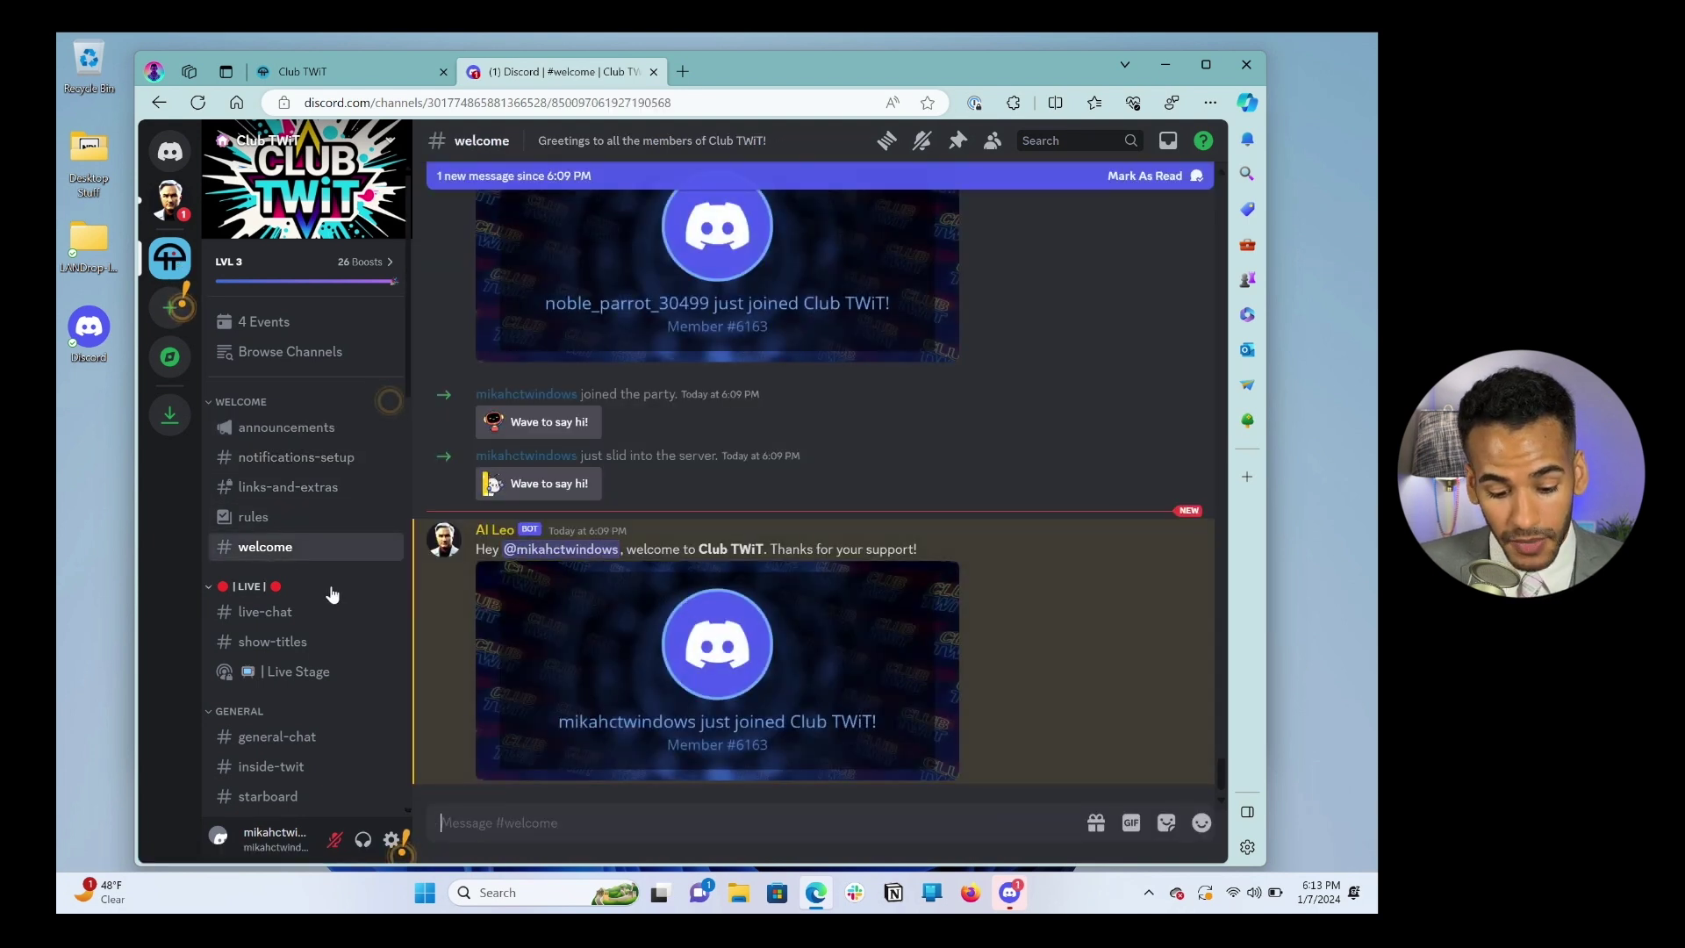
scroll(331, 591, down, 2)
scroll(331, 591, down, 1)
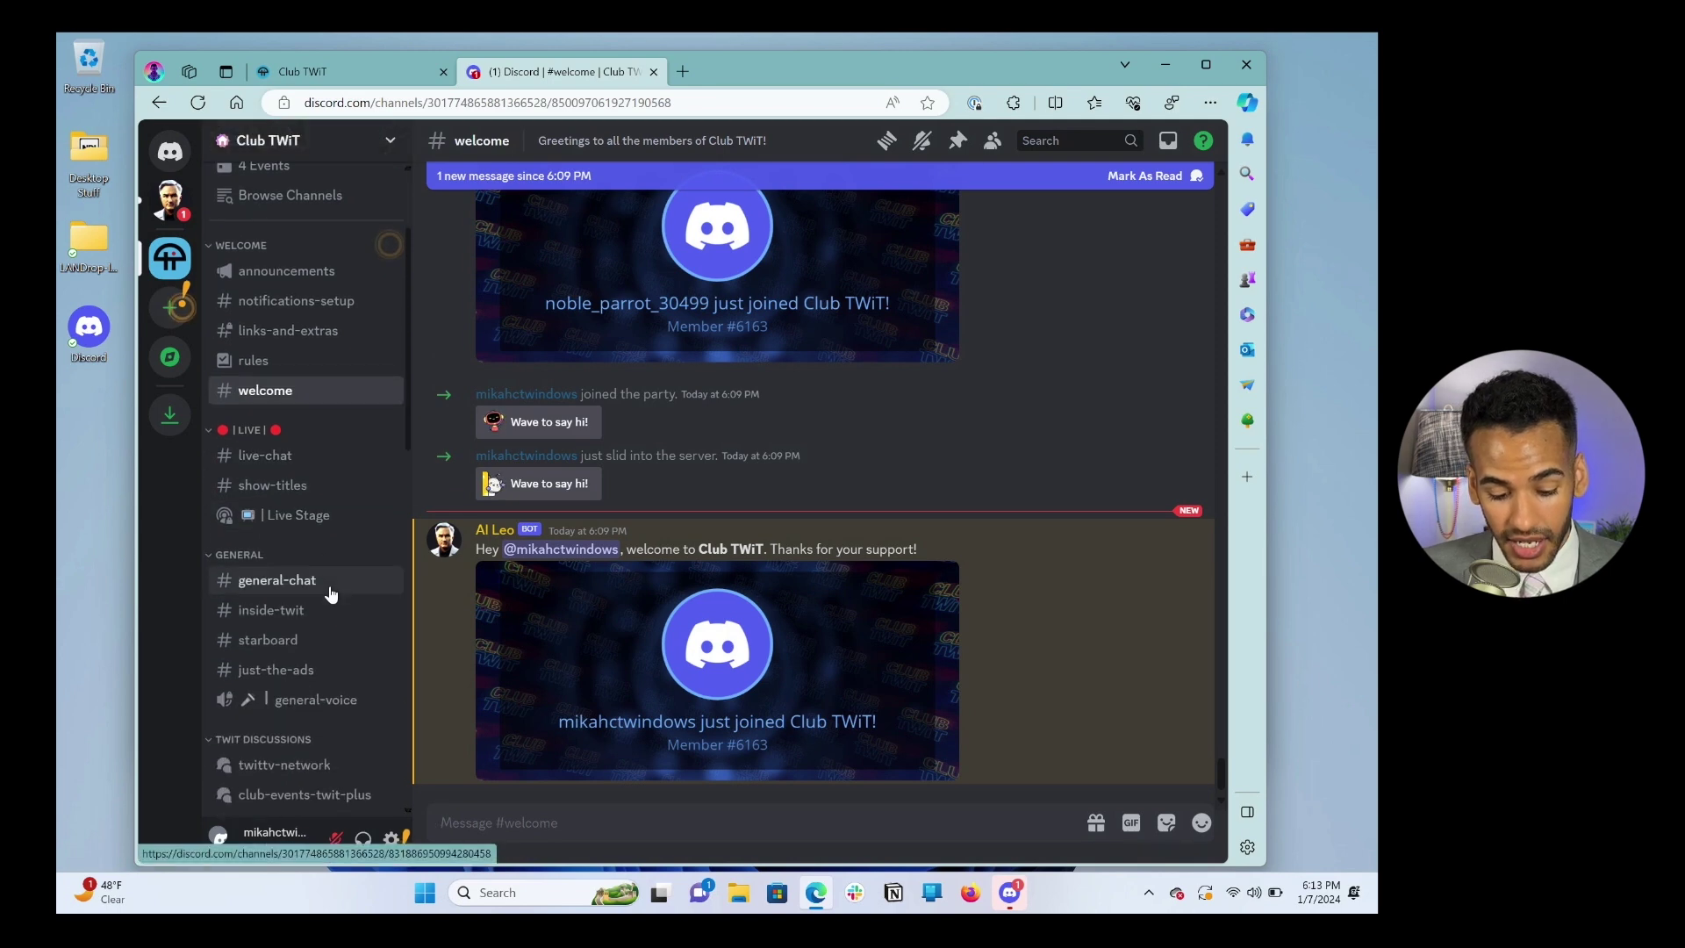
click(276, 458)
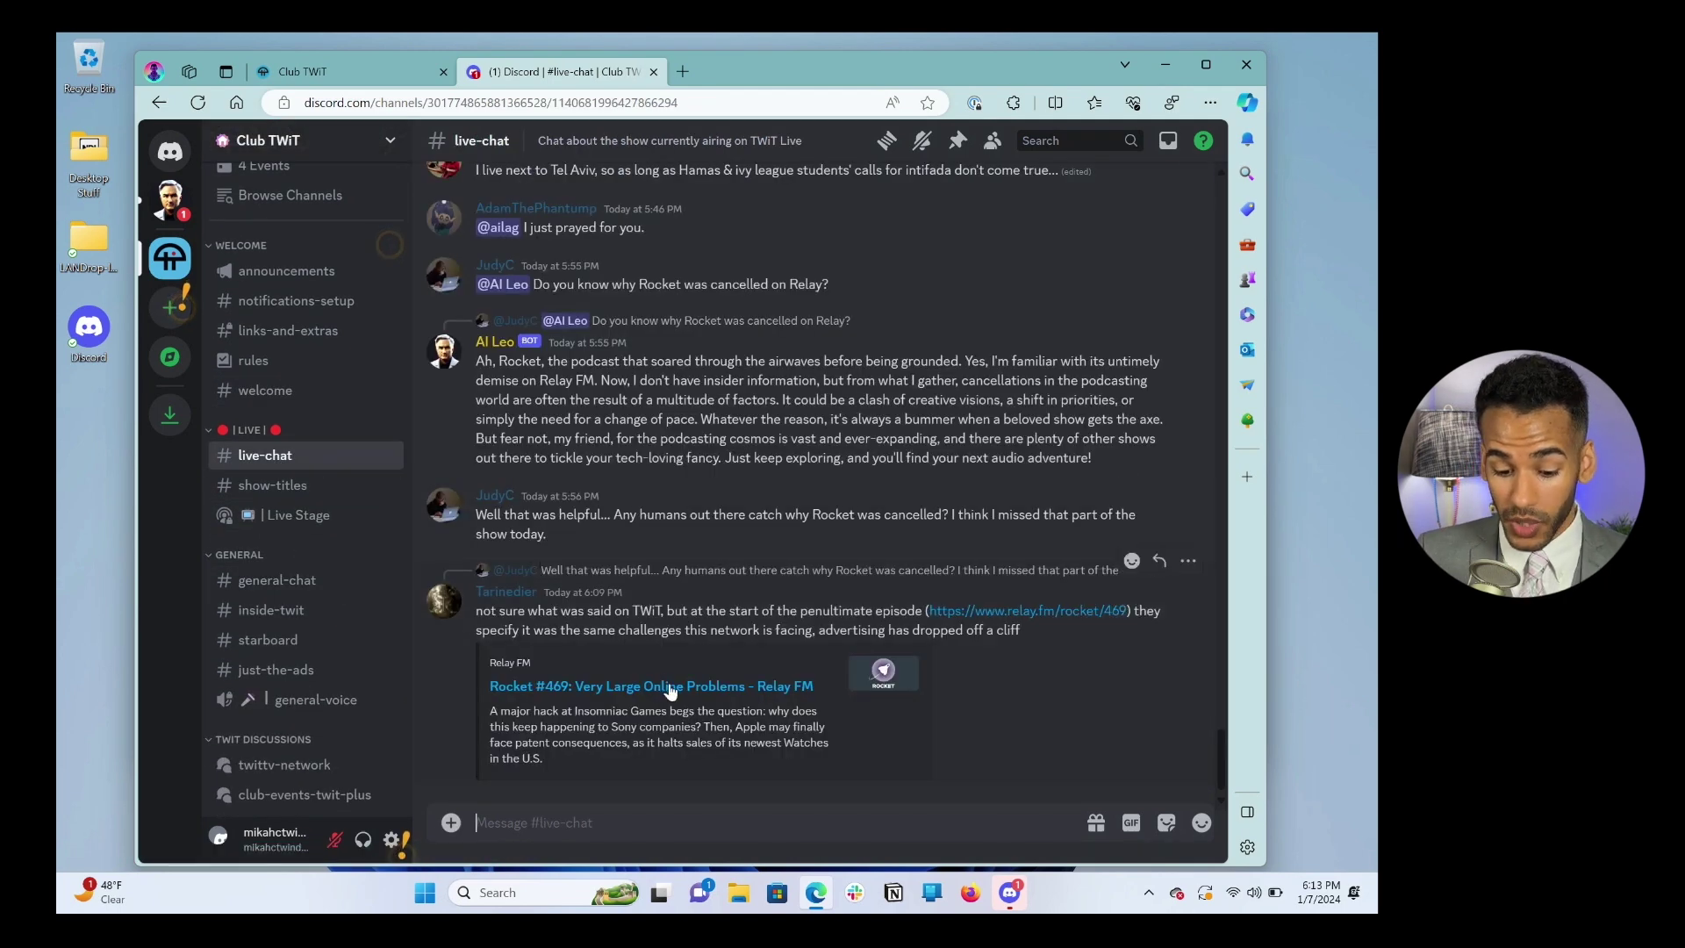
click(296, 517)
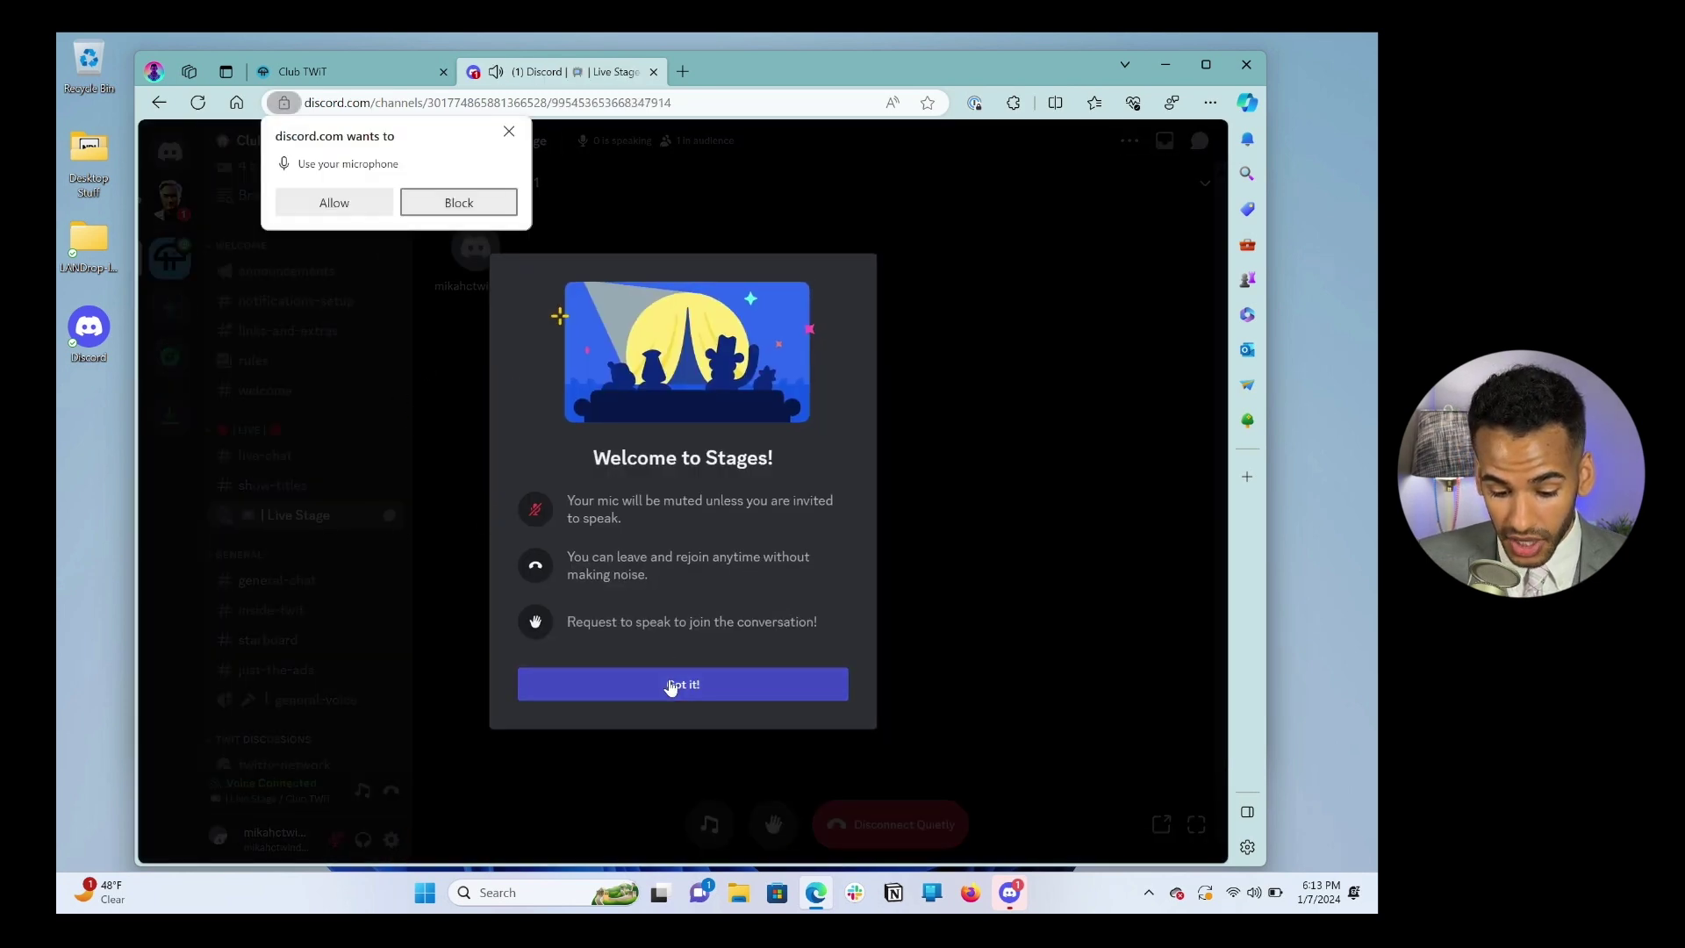
Step: Join the Live Stage with microphone access allowed, then disconnect quietly
click(670, 684)
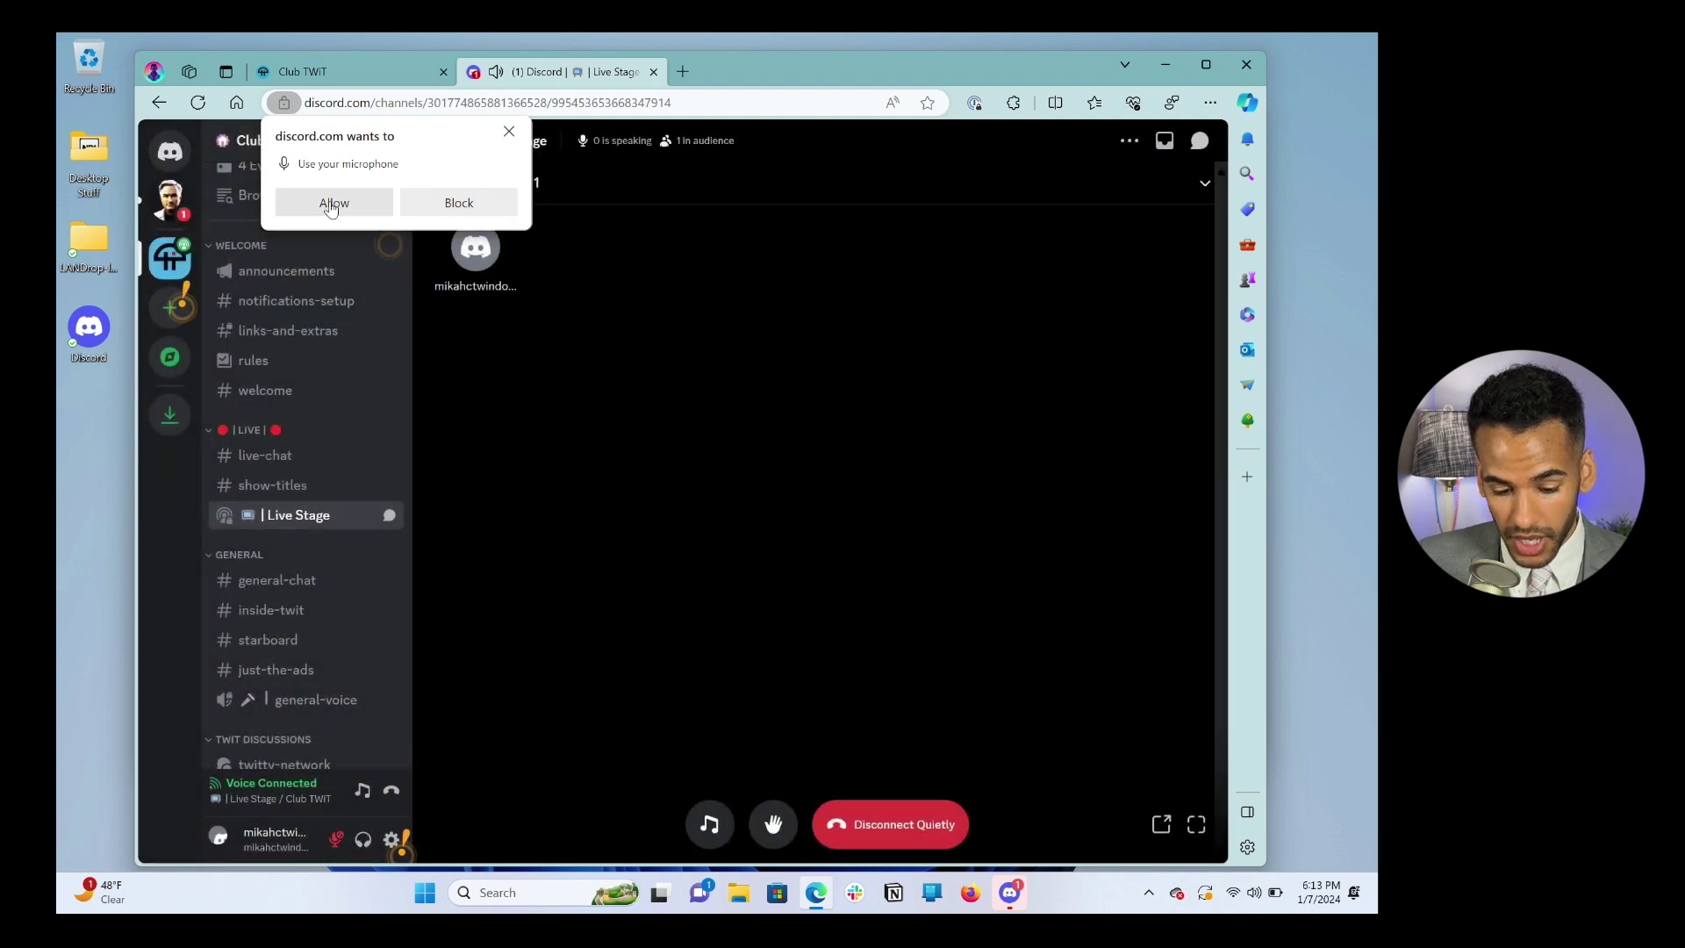
click(332, 208)
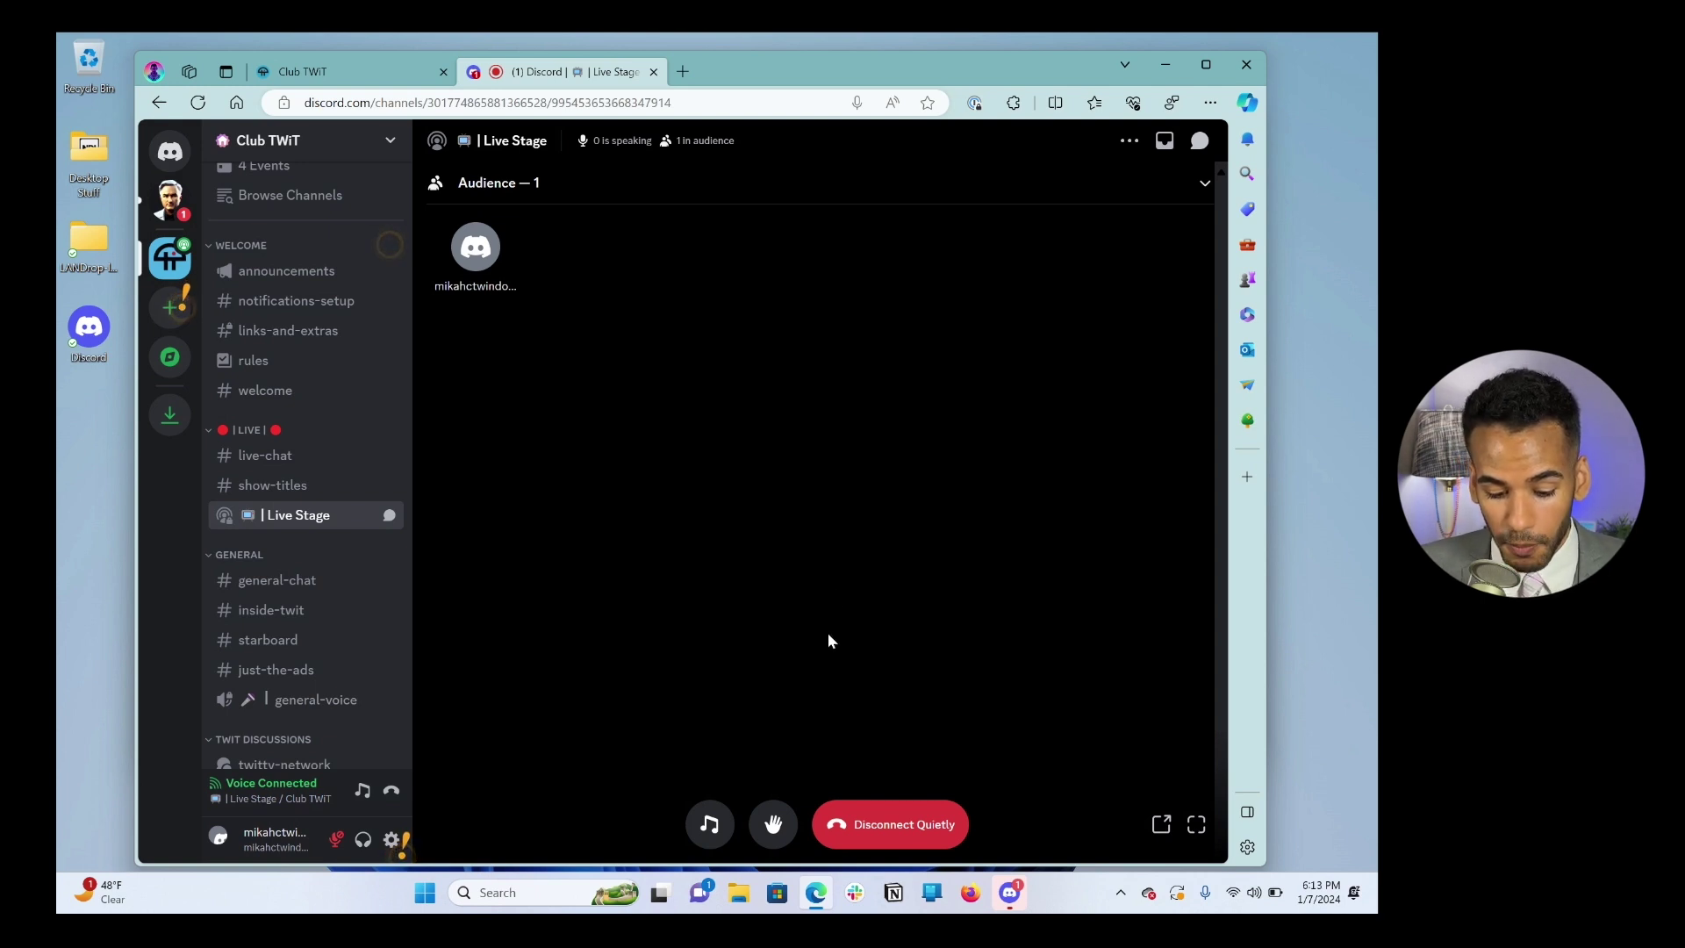
click(861, 825)
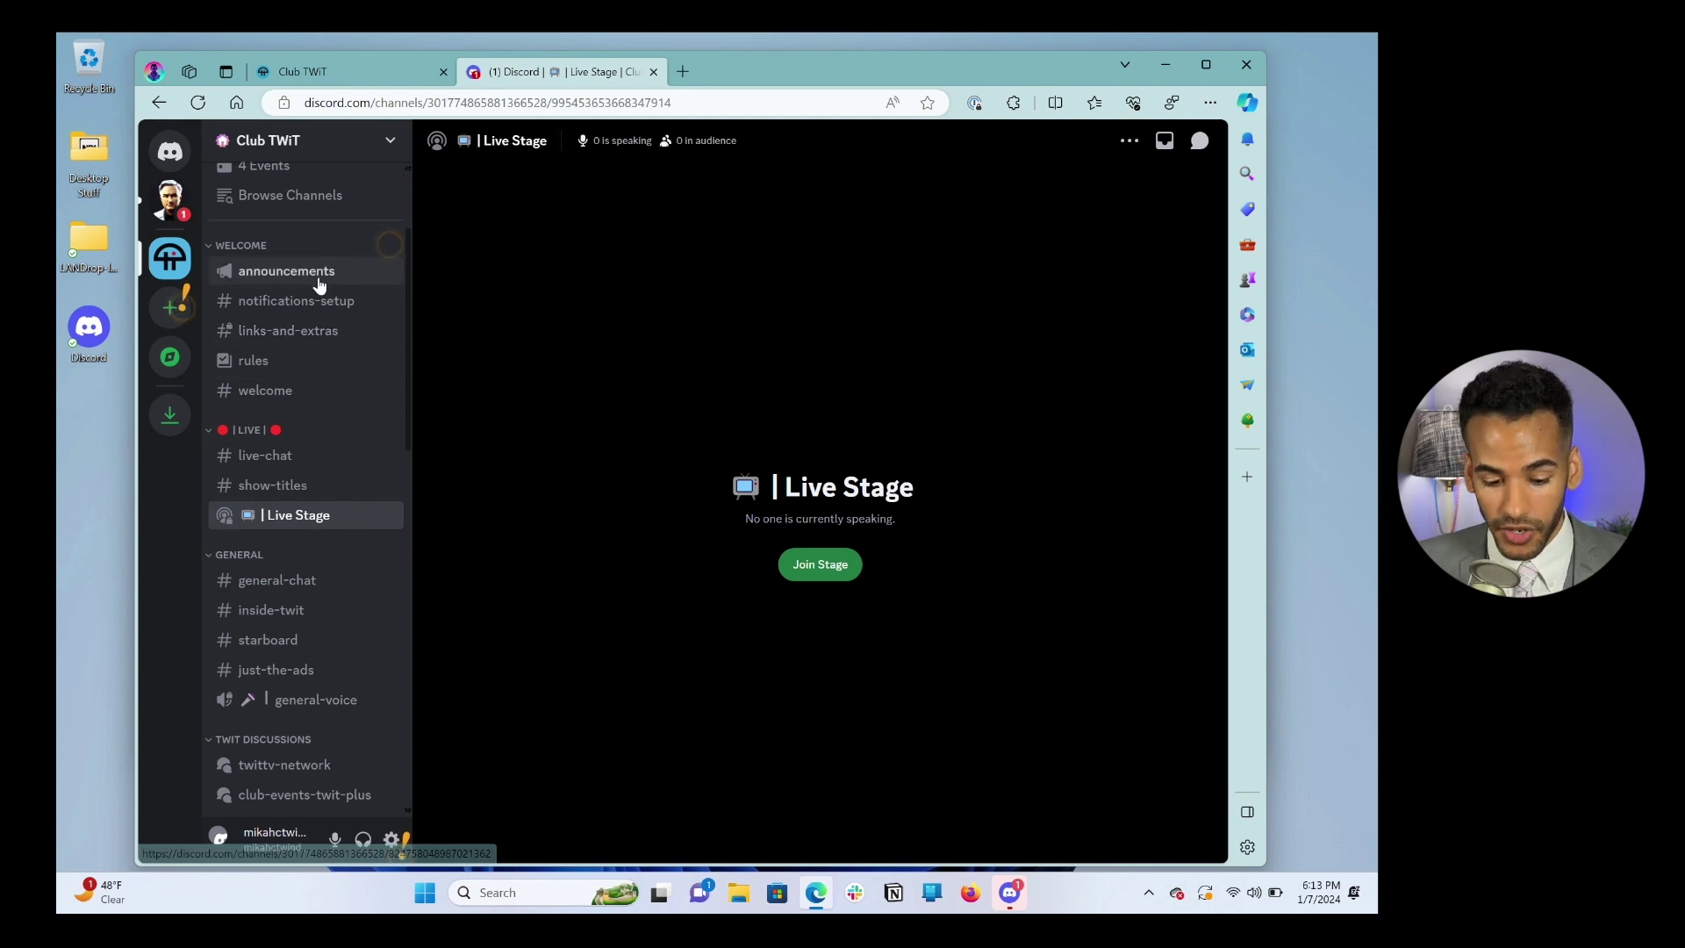
Step: Look through the general-chat and inside-twit channels, then close the Discord browser tab
scroll(323, 532, down, 1)
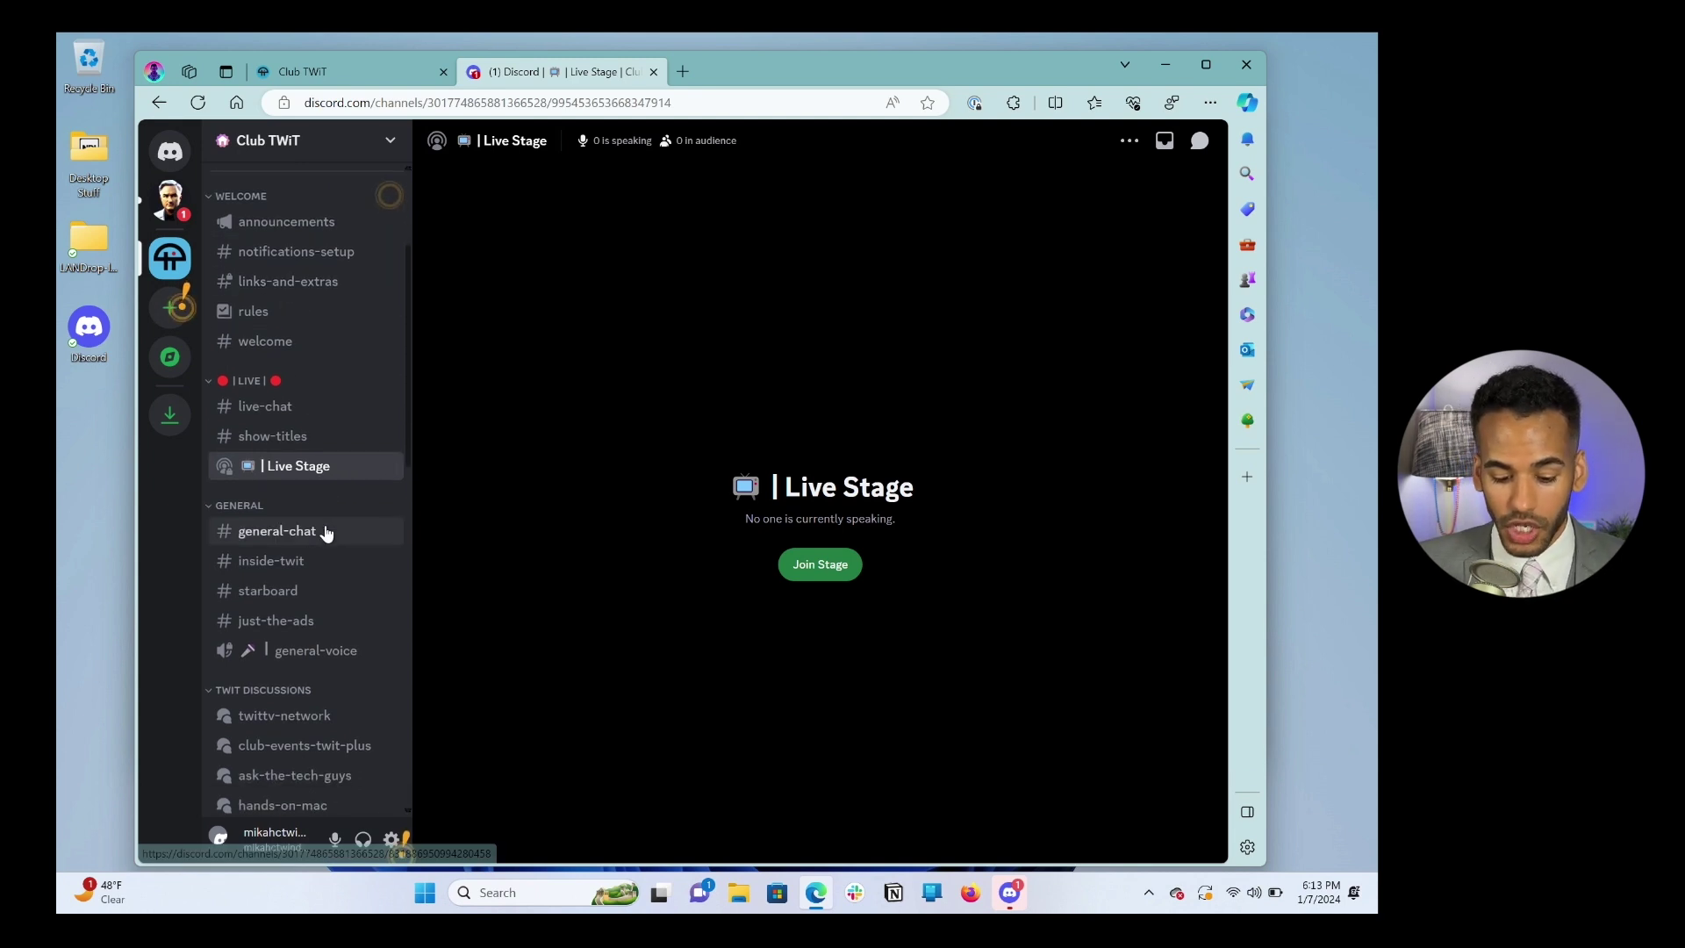
scroll(325, 529, down, 3)
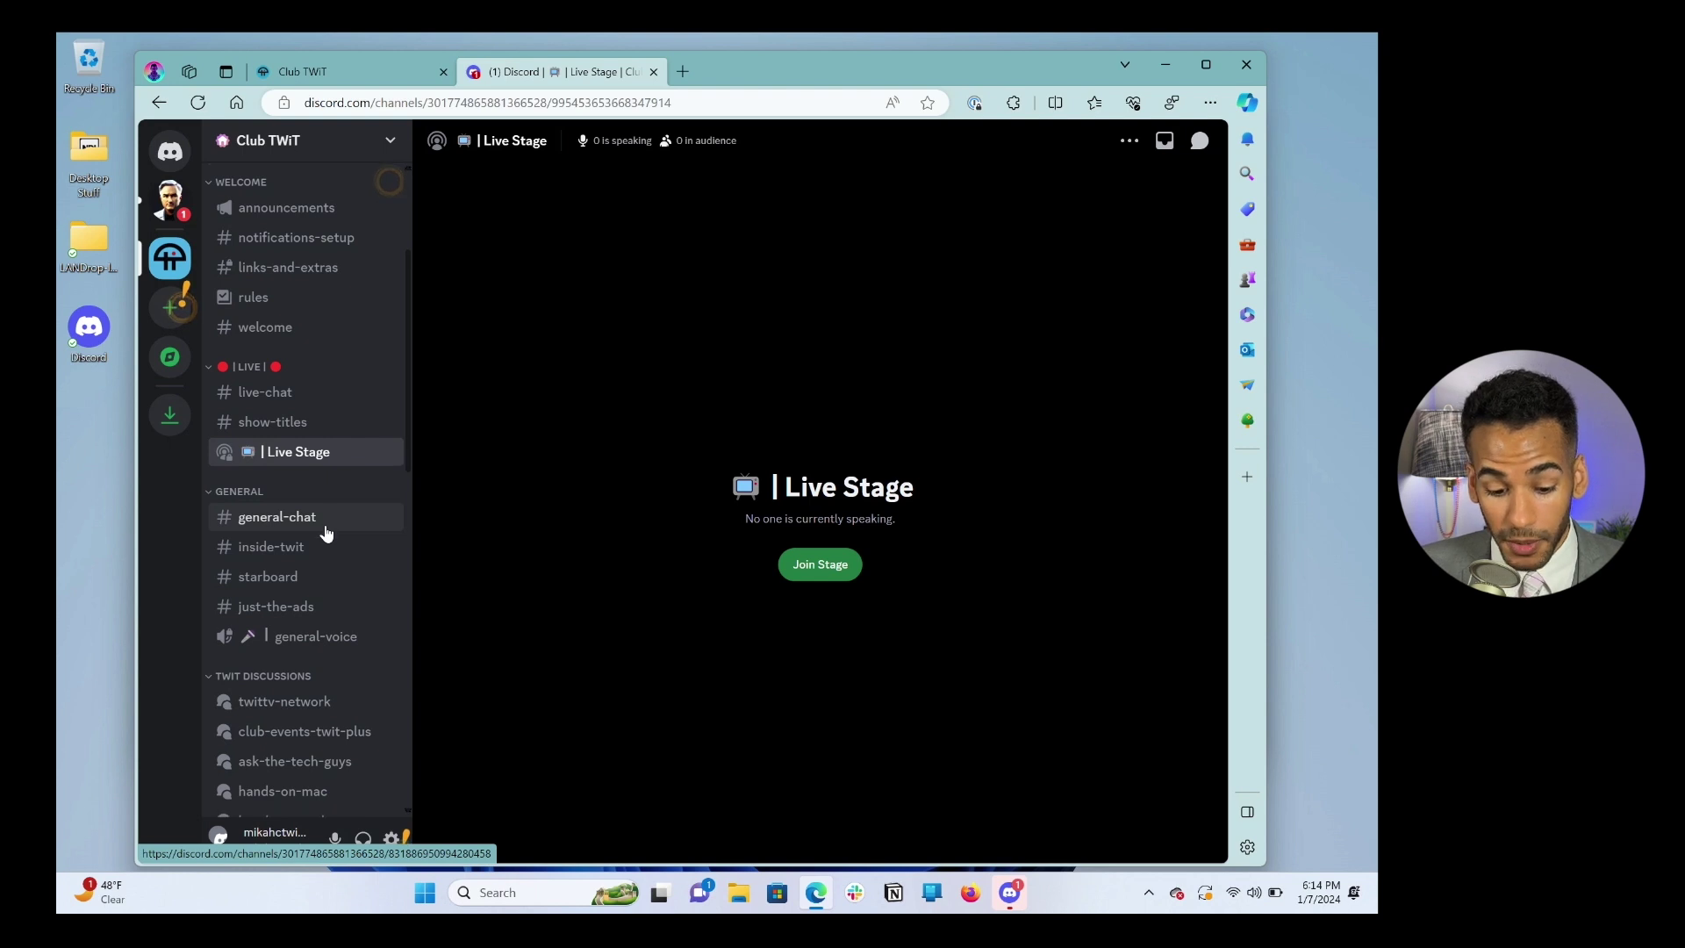
click(278, 401)
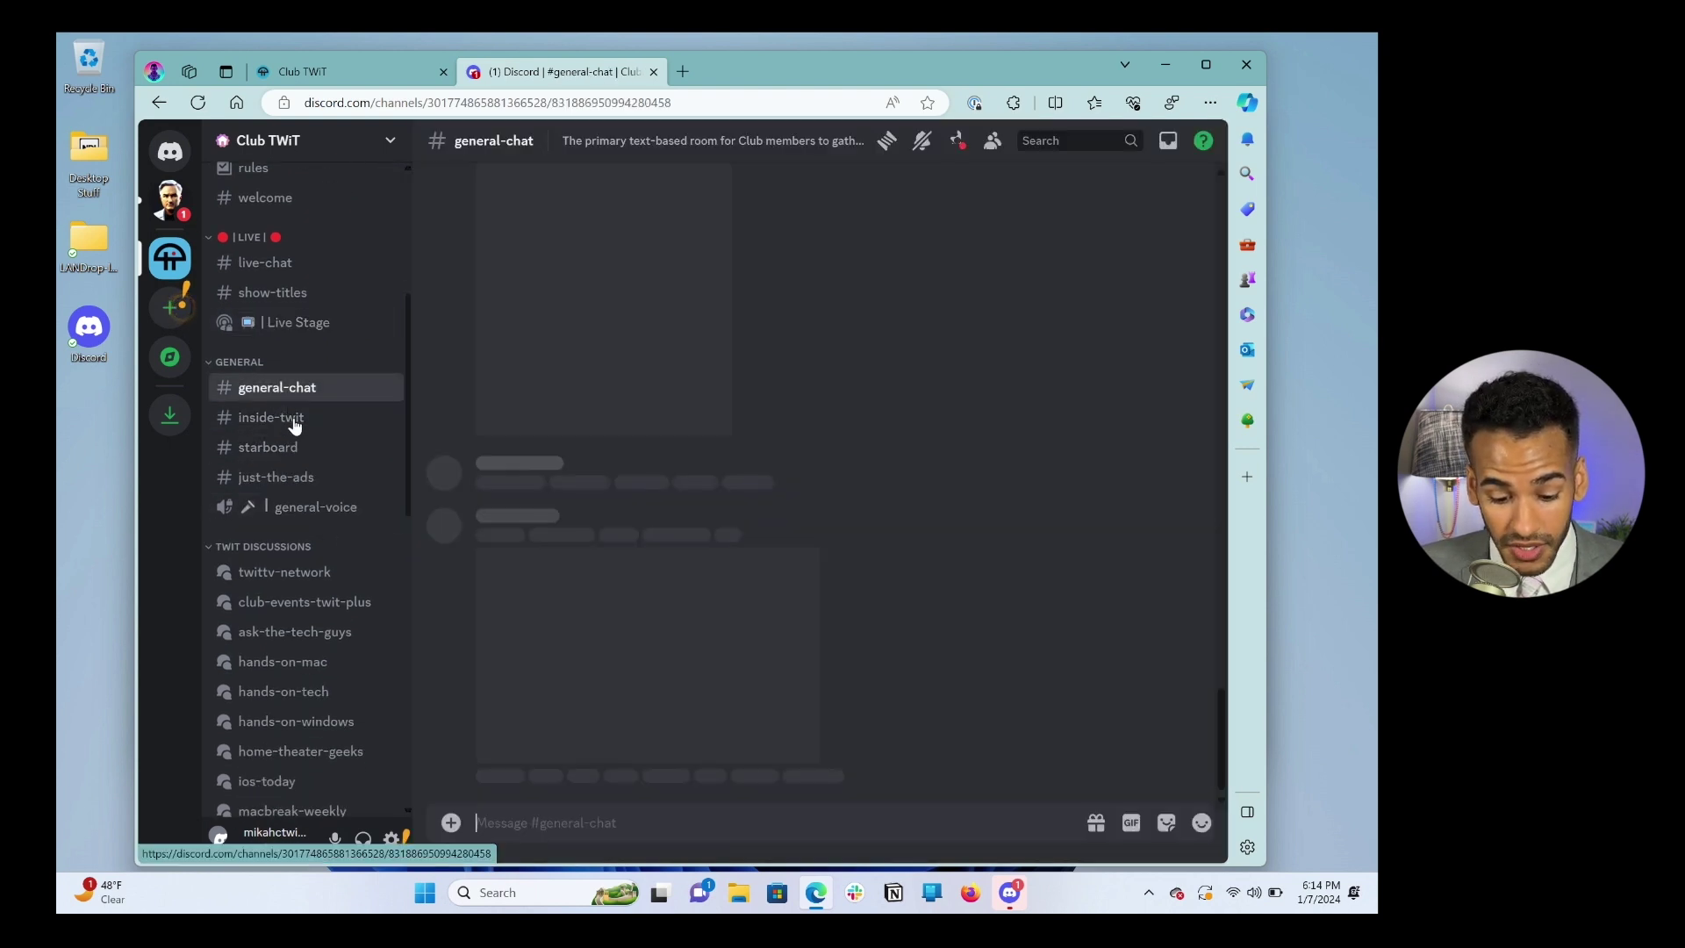
click(288, 420)
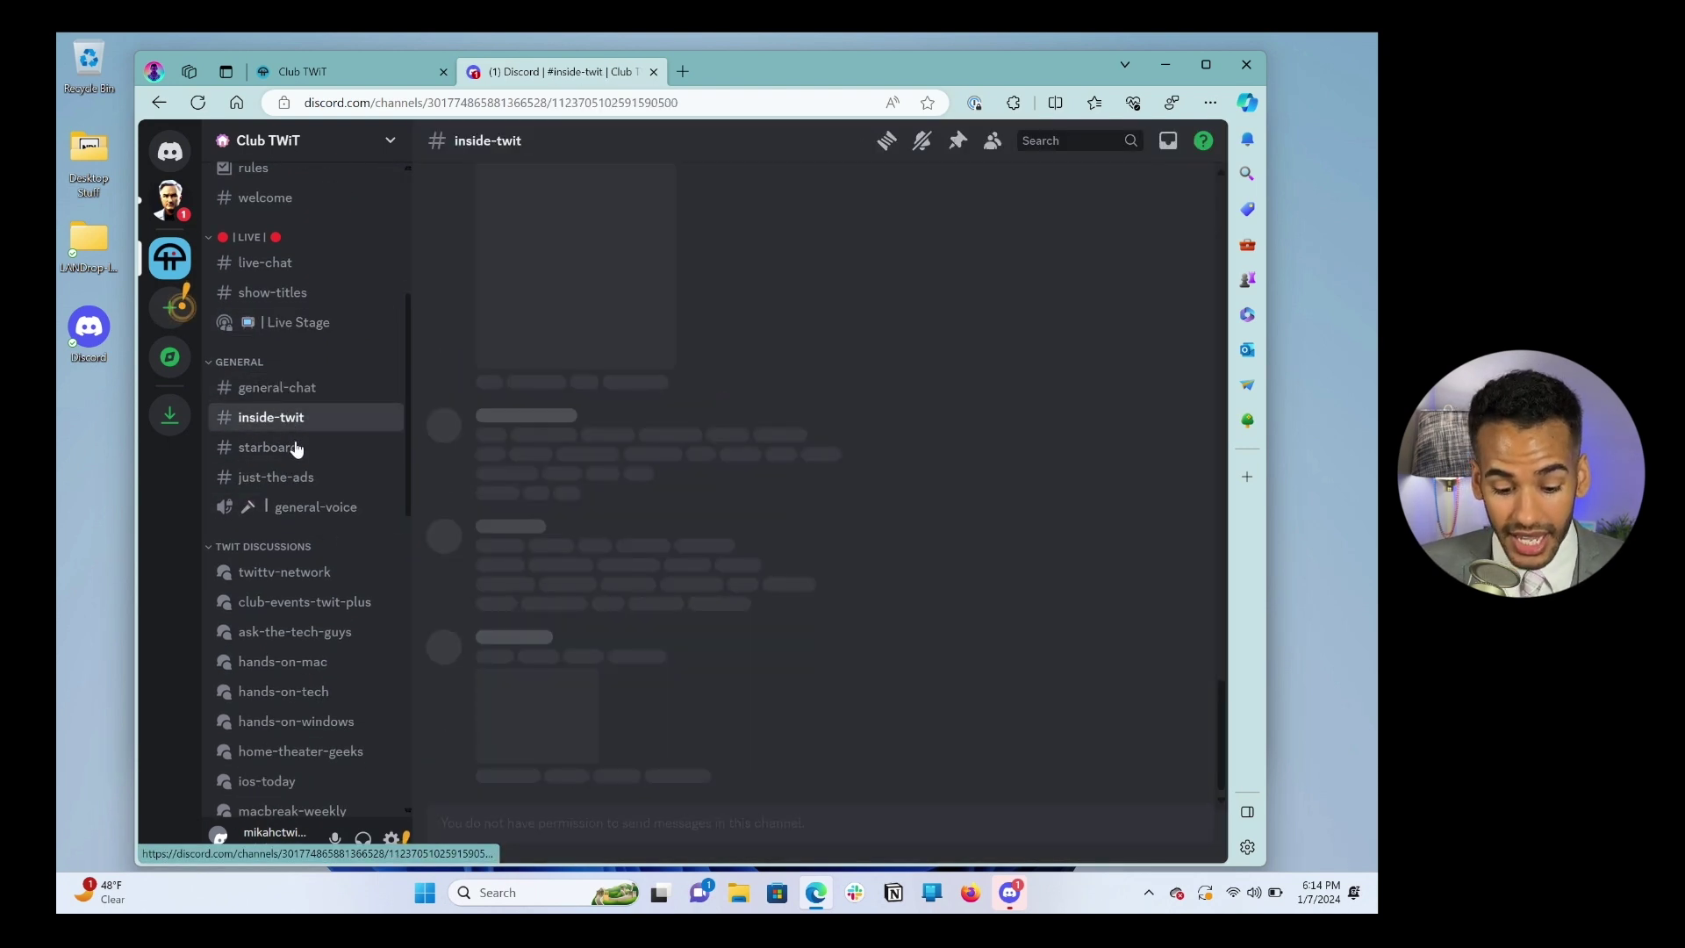
scroll(311, 481, up, 7)
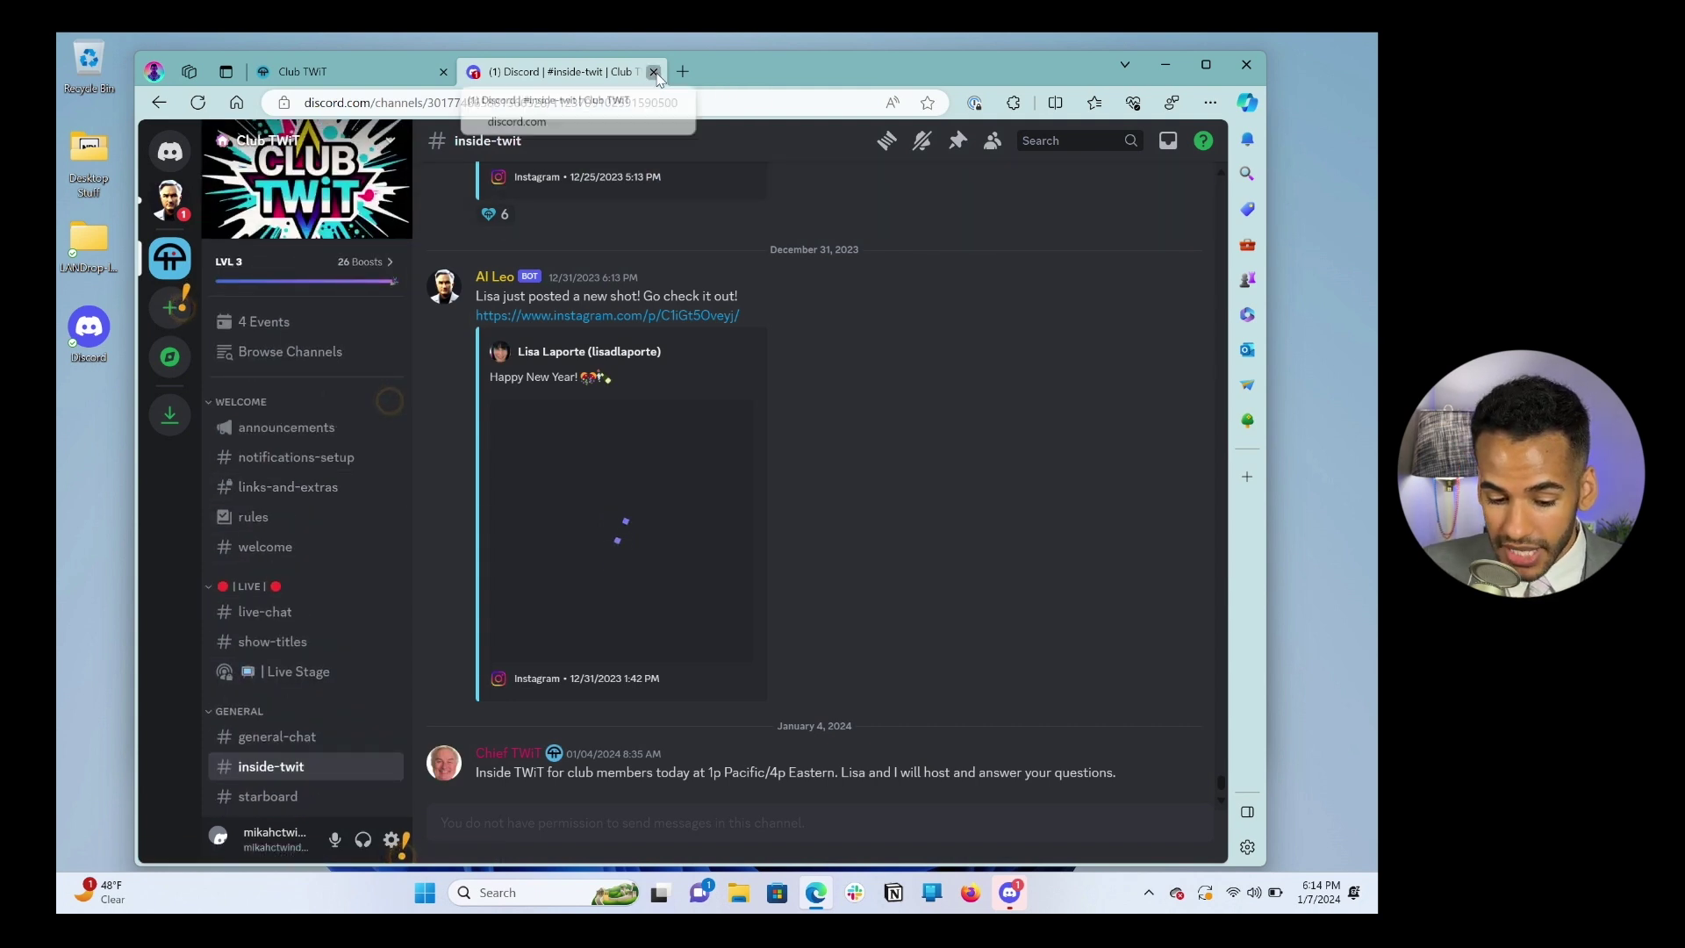
click(655, 72)
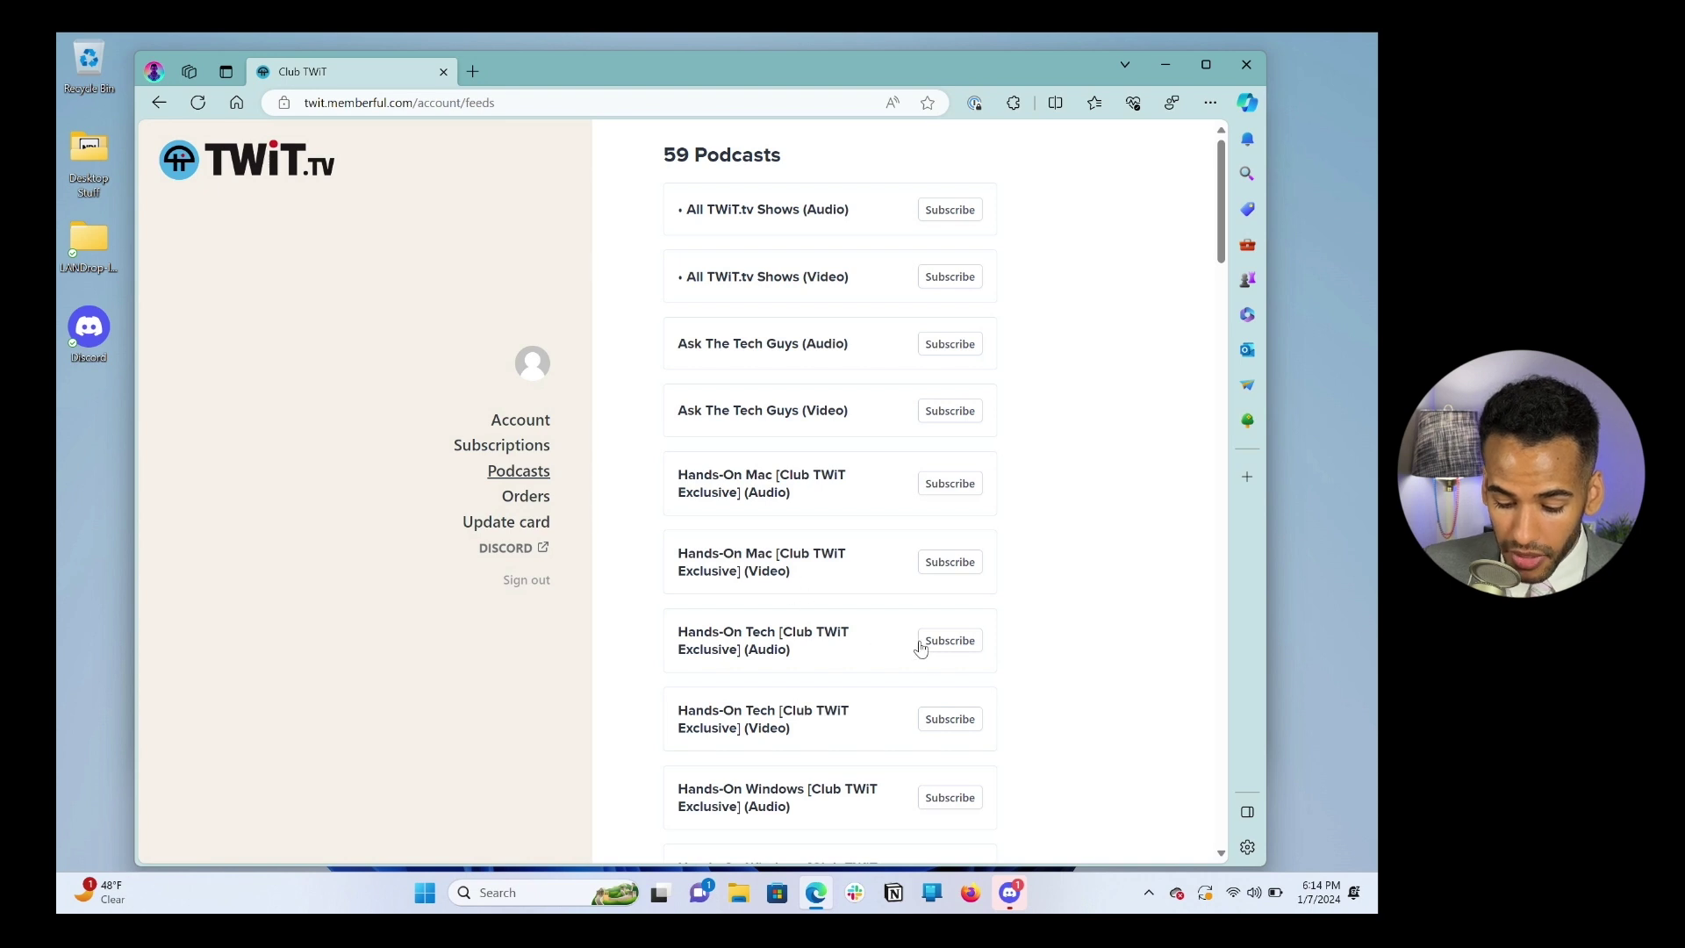
Step: Check the Club TWiT server in the Discord desktop app, then close the app
click(1013, 895)
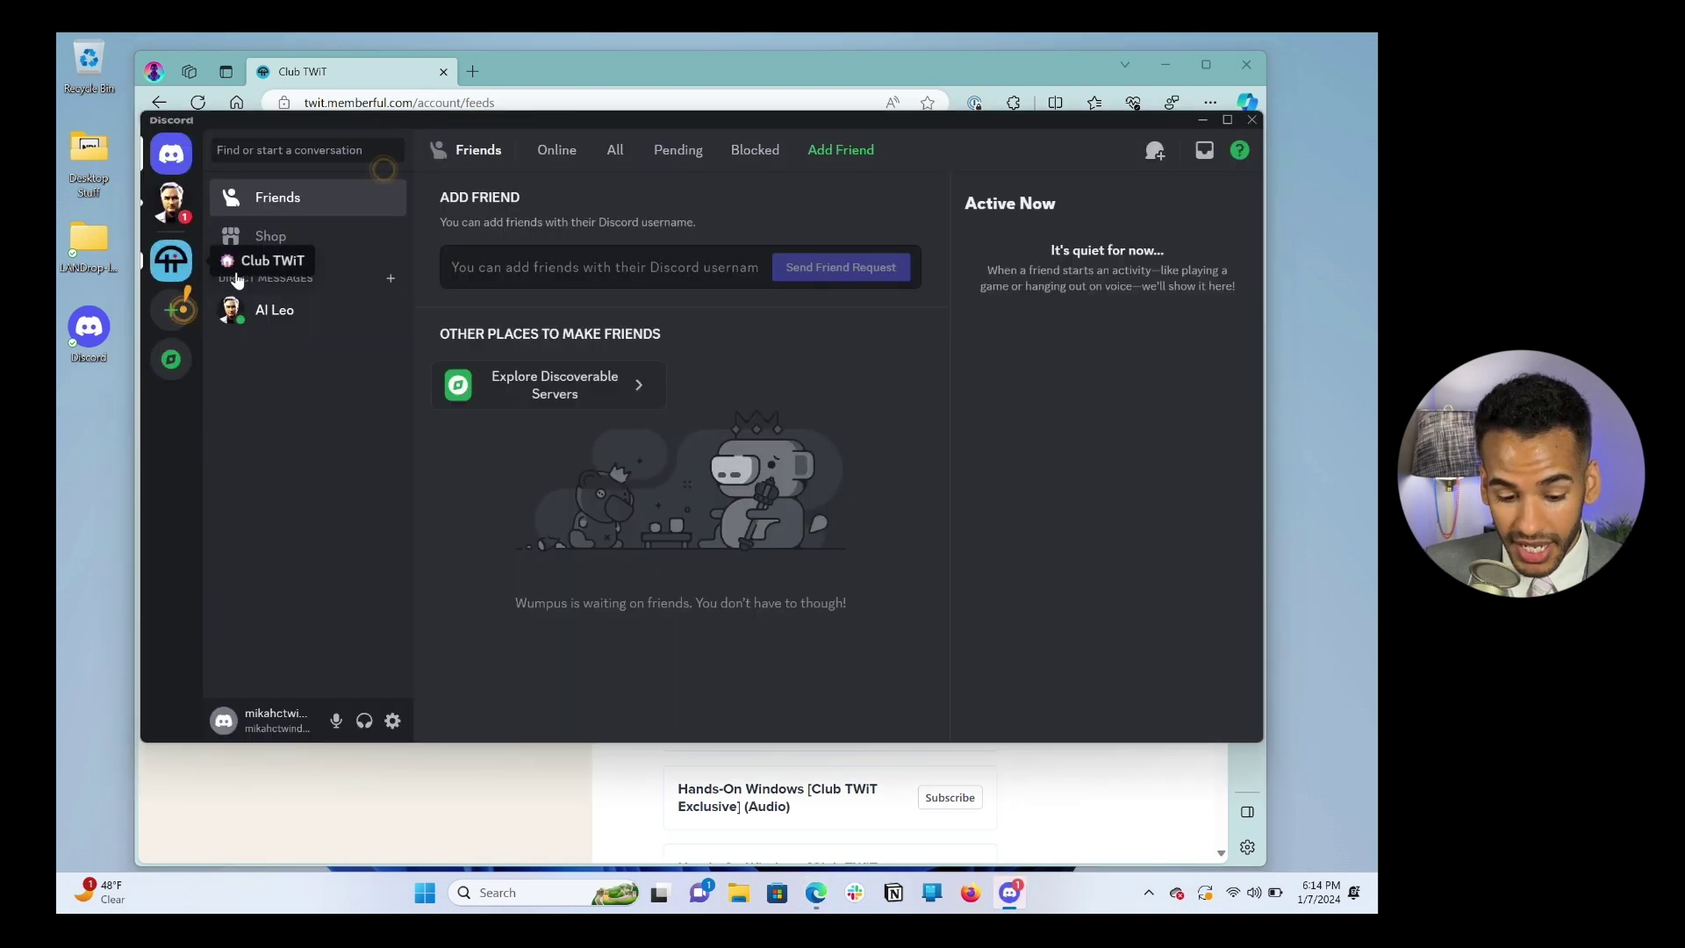
click(169, 265)
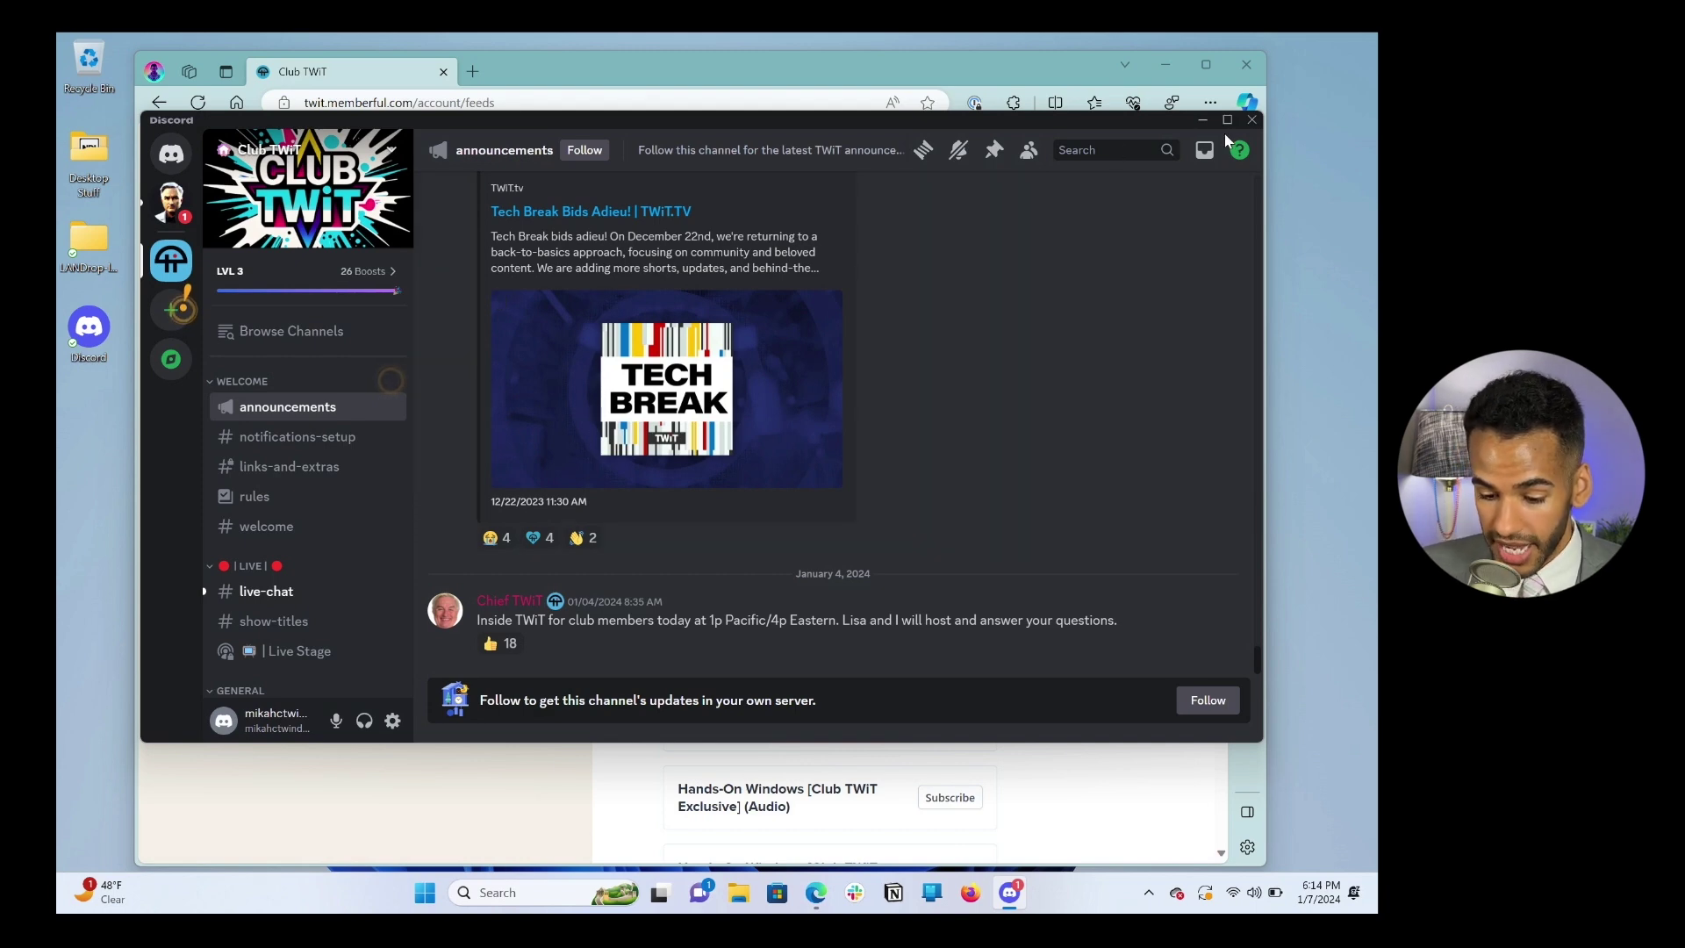
click(1252, 119)
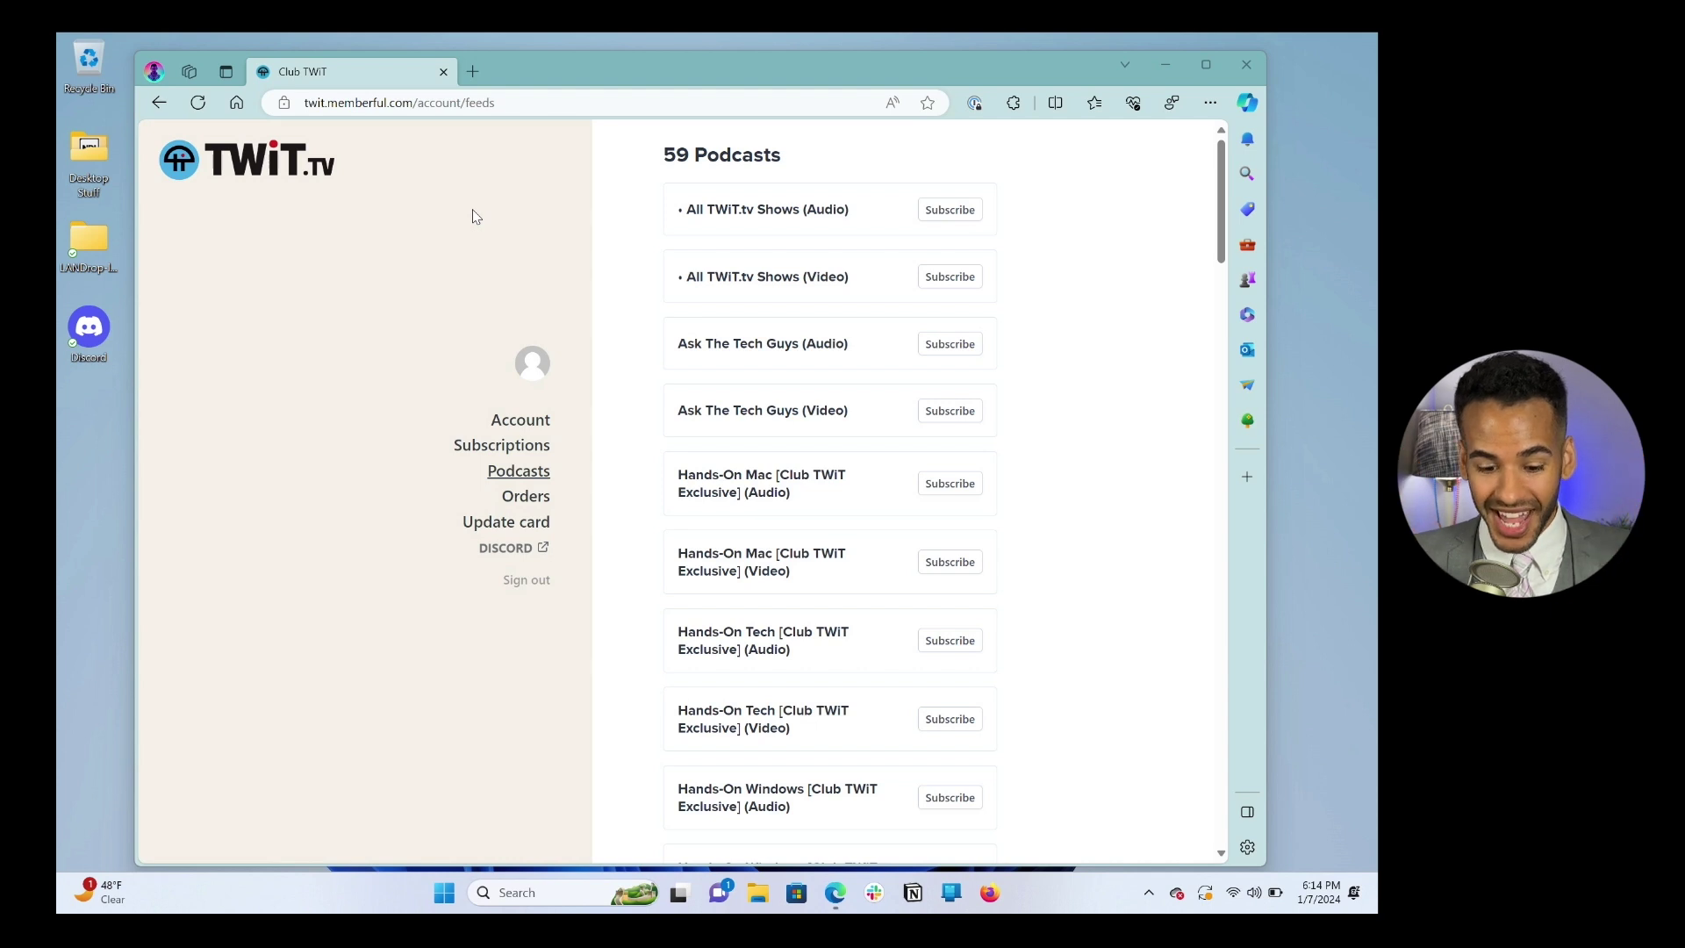
Step: Go to twit.tv/clubtwit, scroll to the membership links and open the member Account pop-up
click(484, 104)
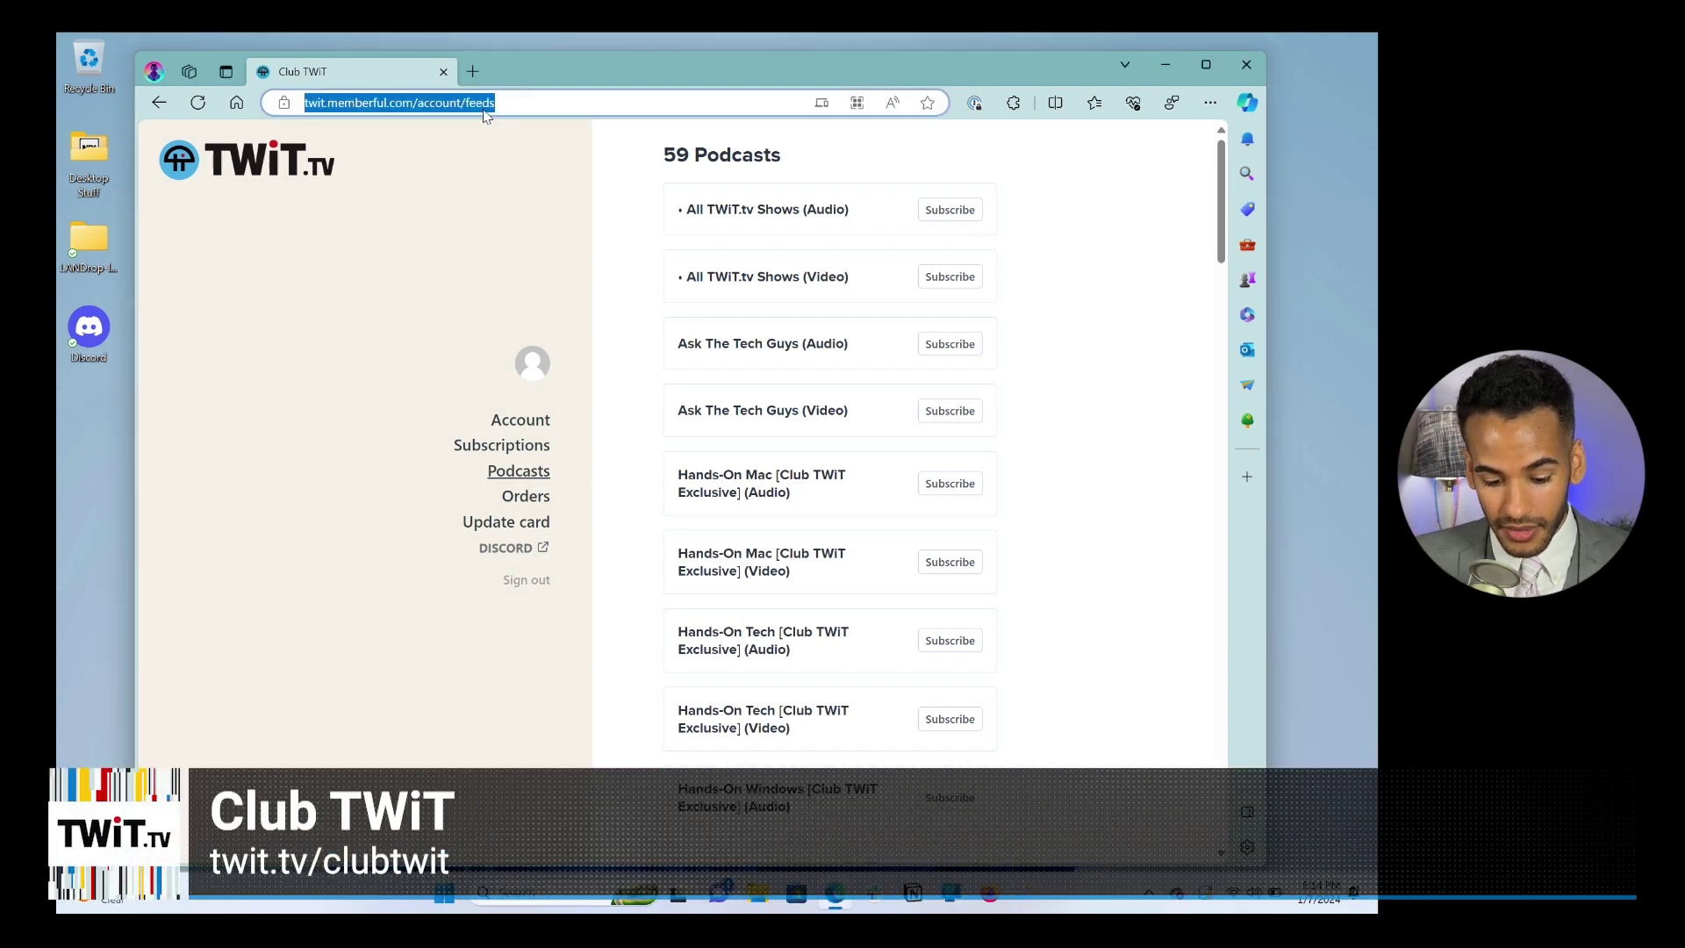
text(twit.tv/cl)
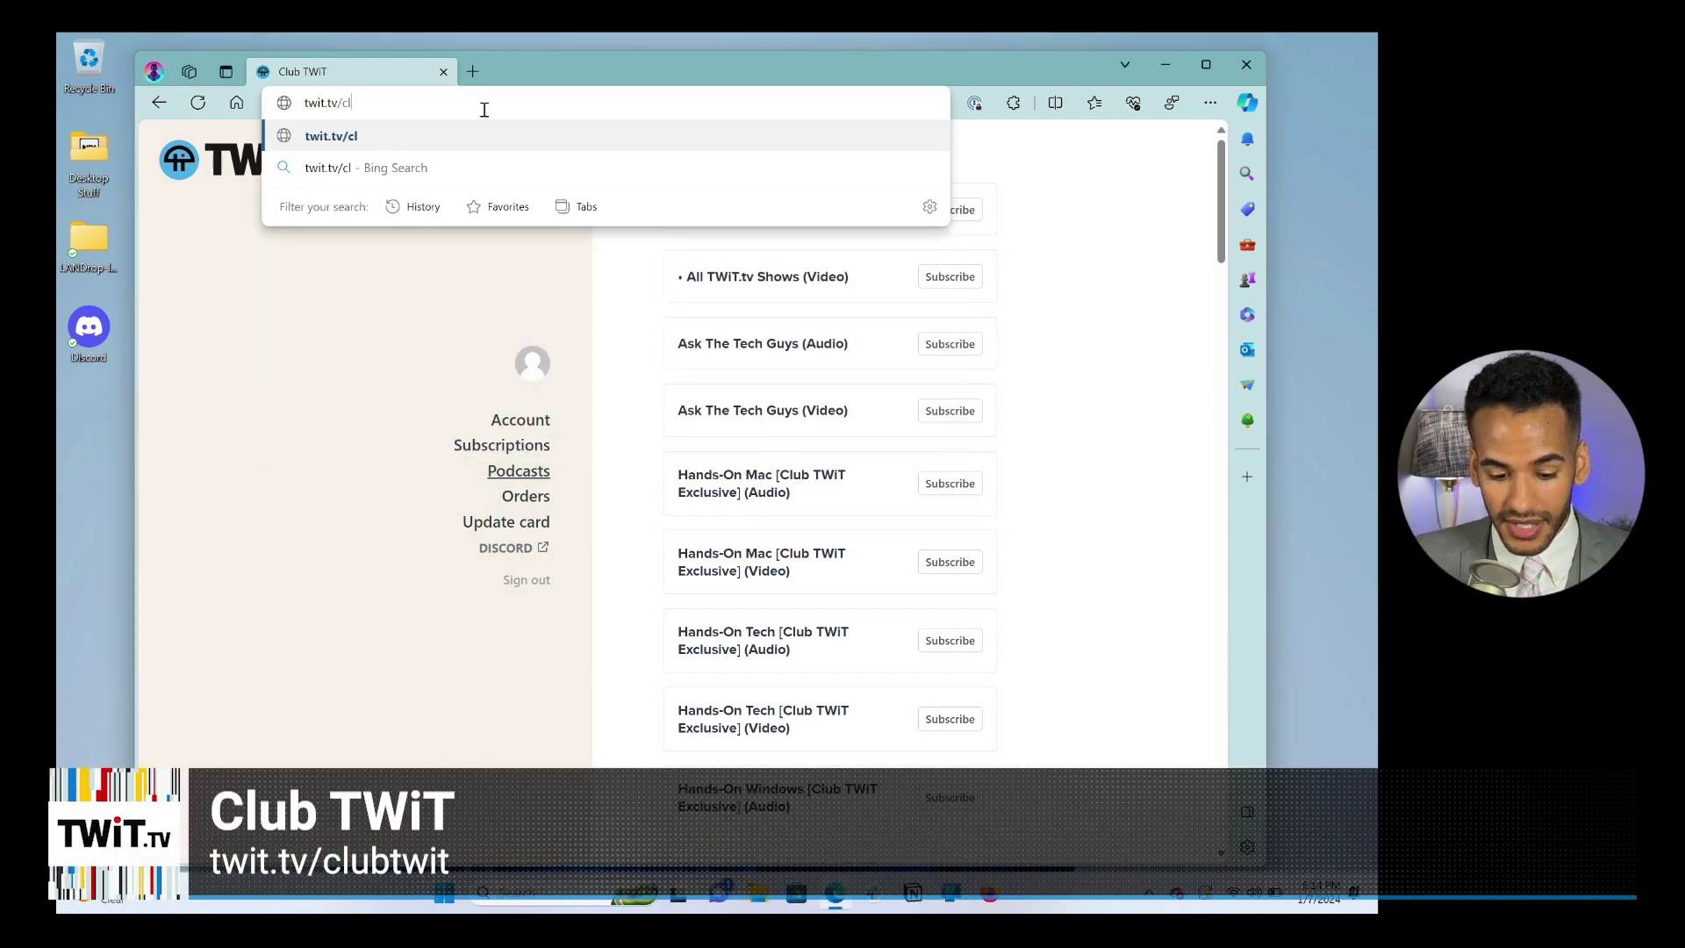
text(ubtwit)
key(Return)
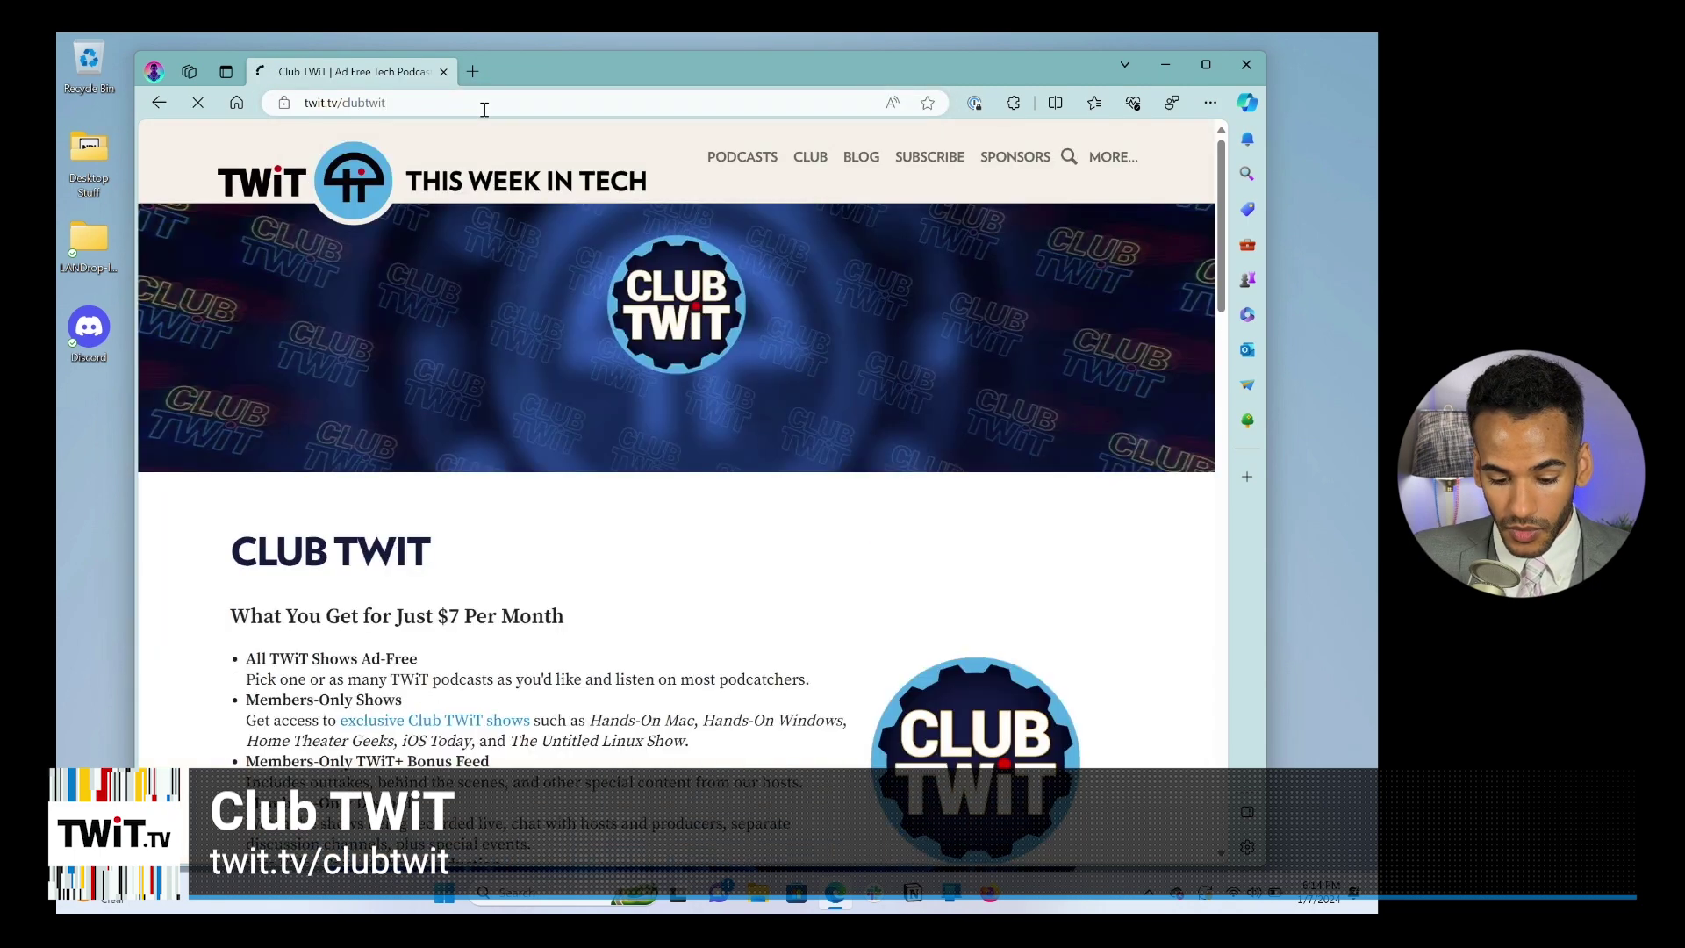
scroll(572, 423, down, 4)
scroll(575, 426, down, 1)
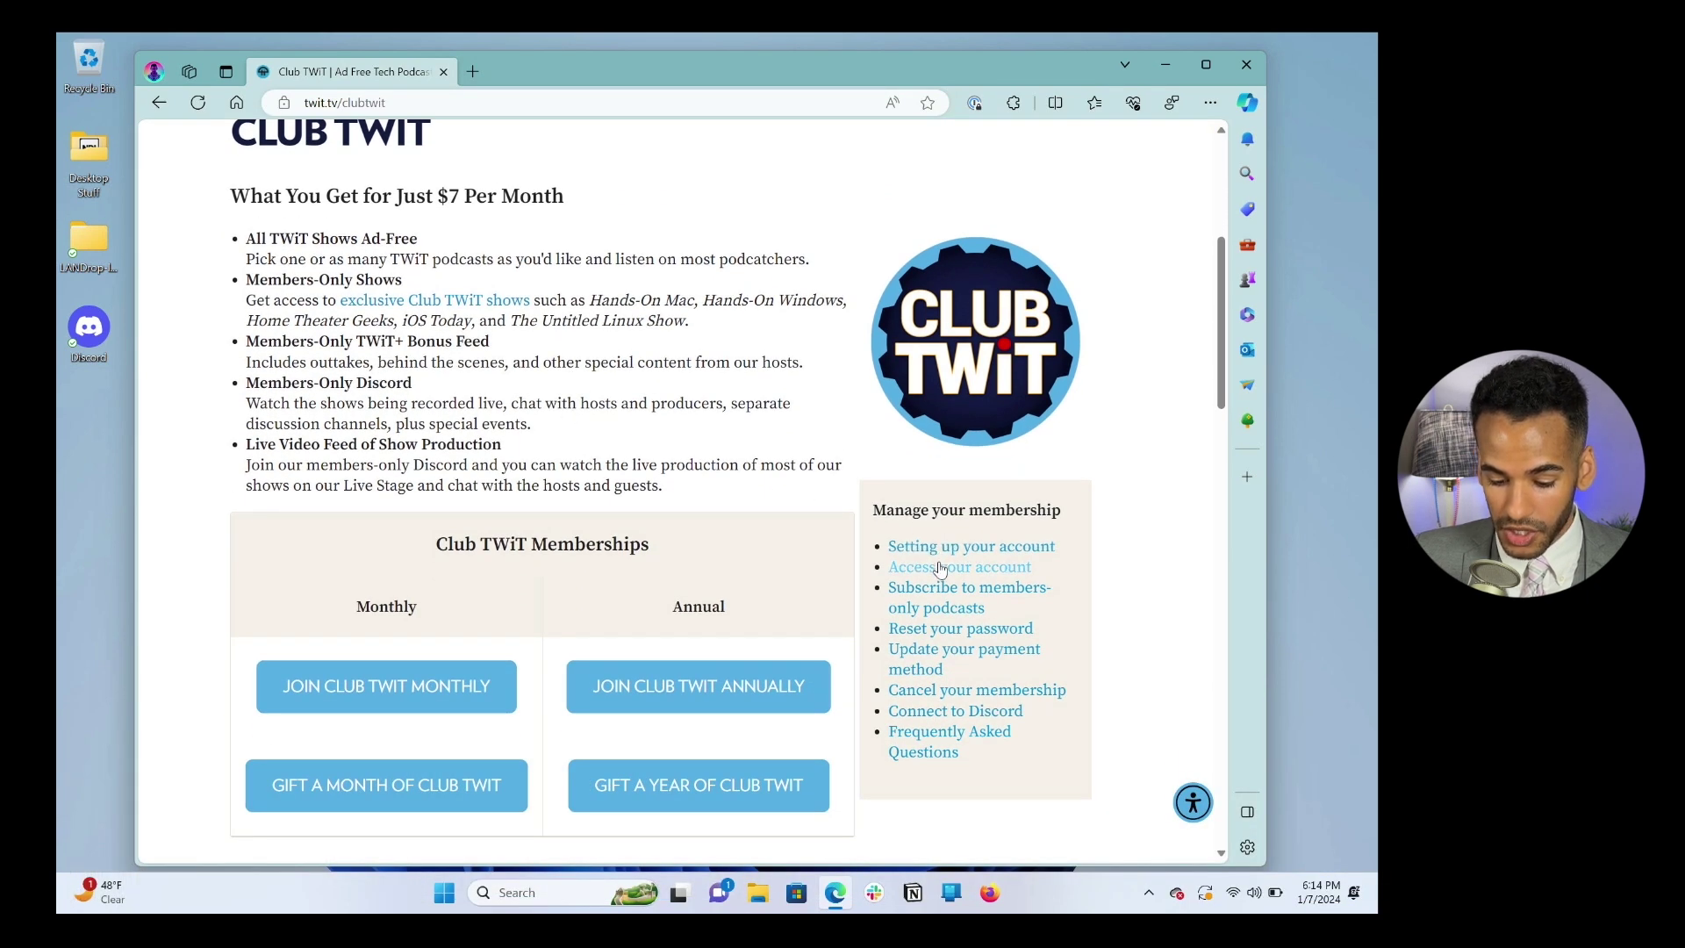
click(940, 569)
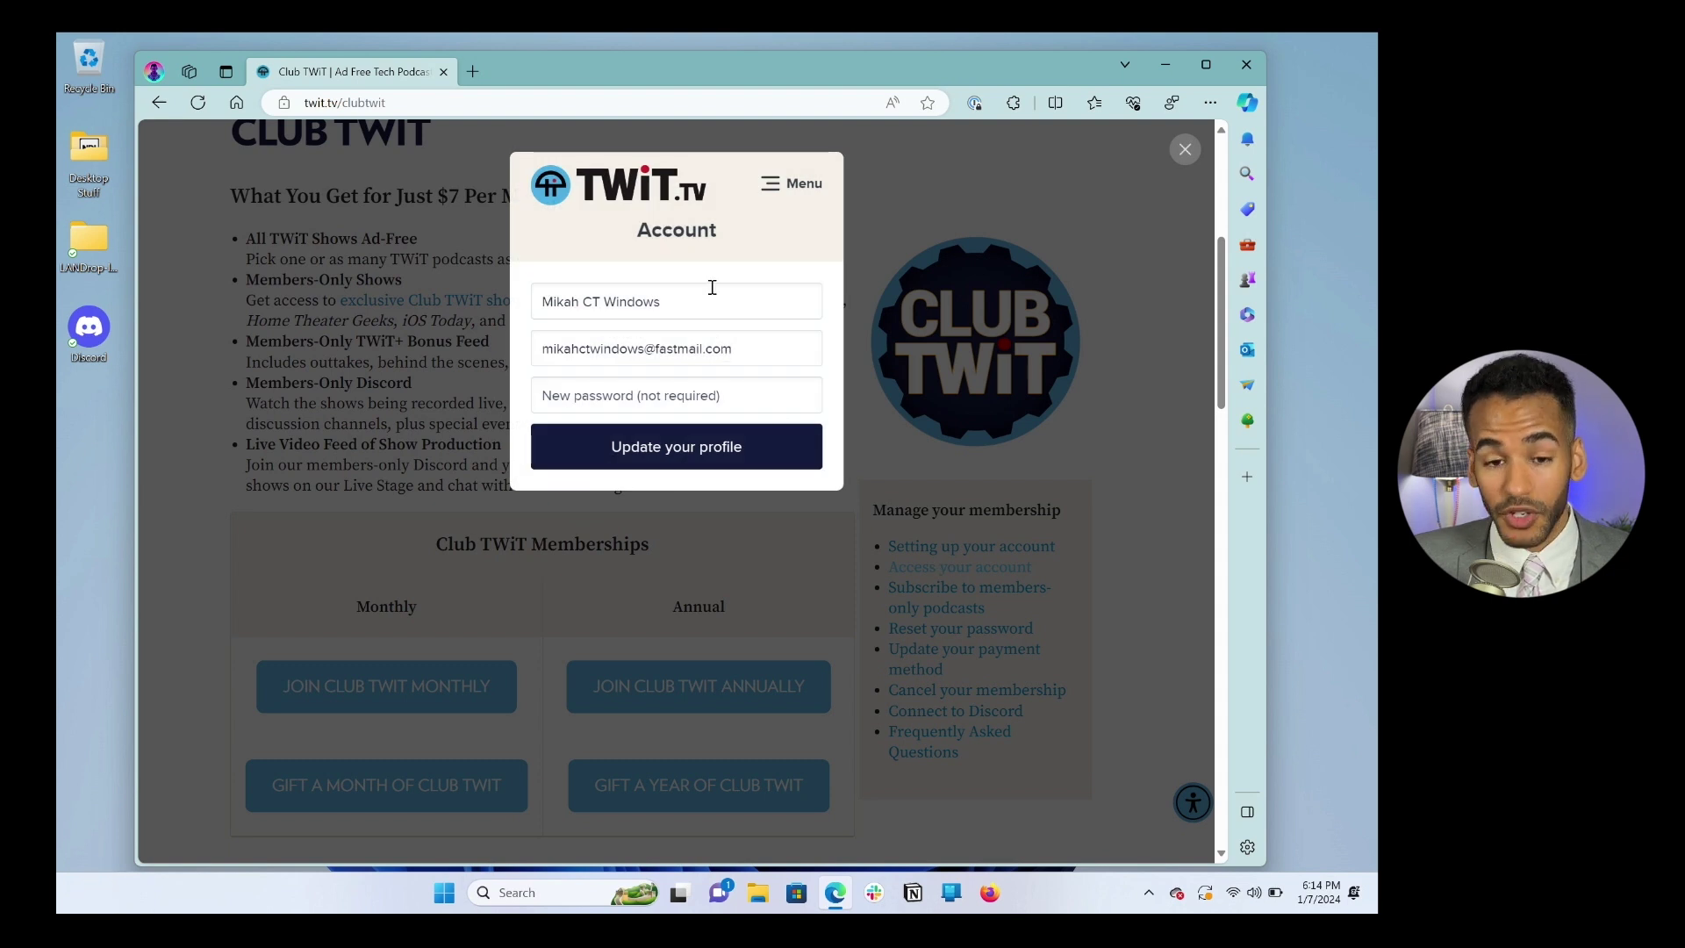
Step: Switch the Memberful pop-up to the Podcasts section listing the 59 Club TWiT feeds
click(792, 186)
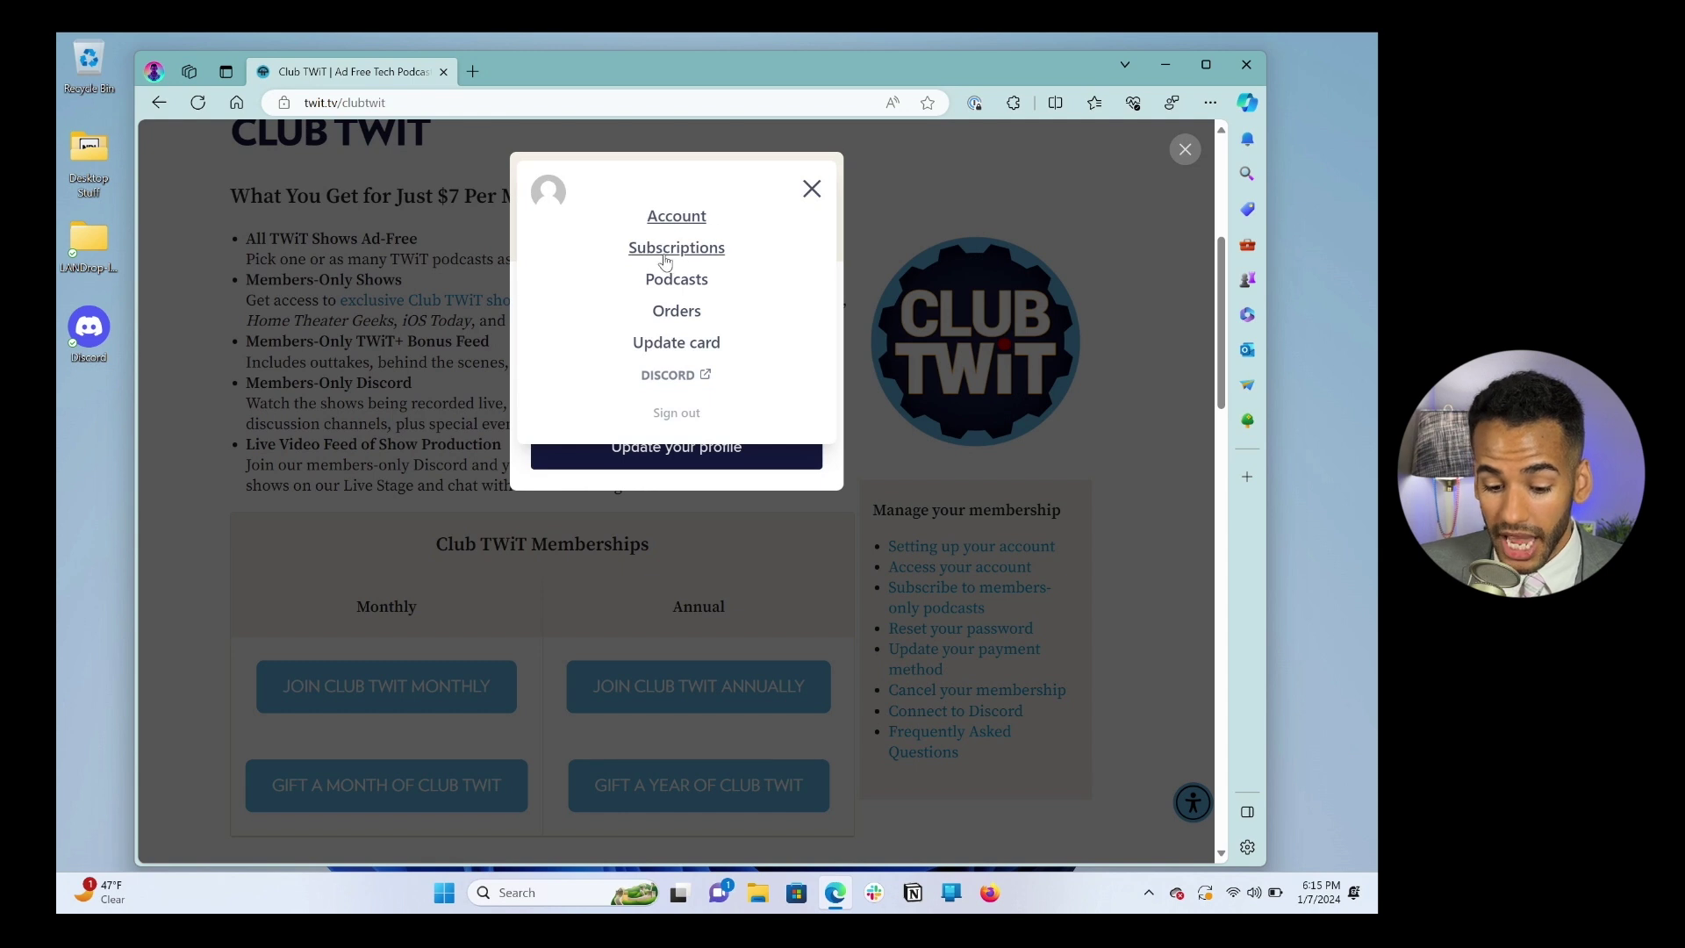
click(654, 279)
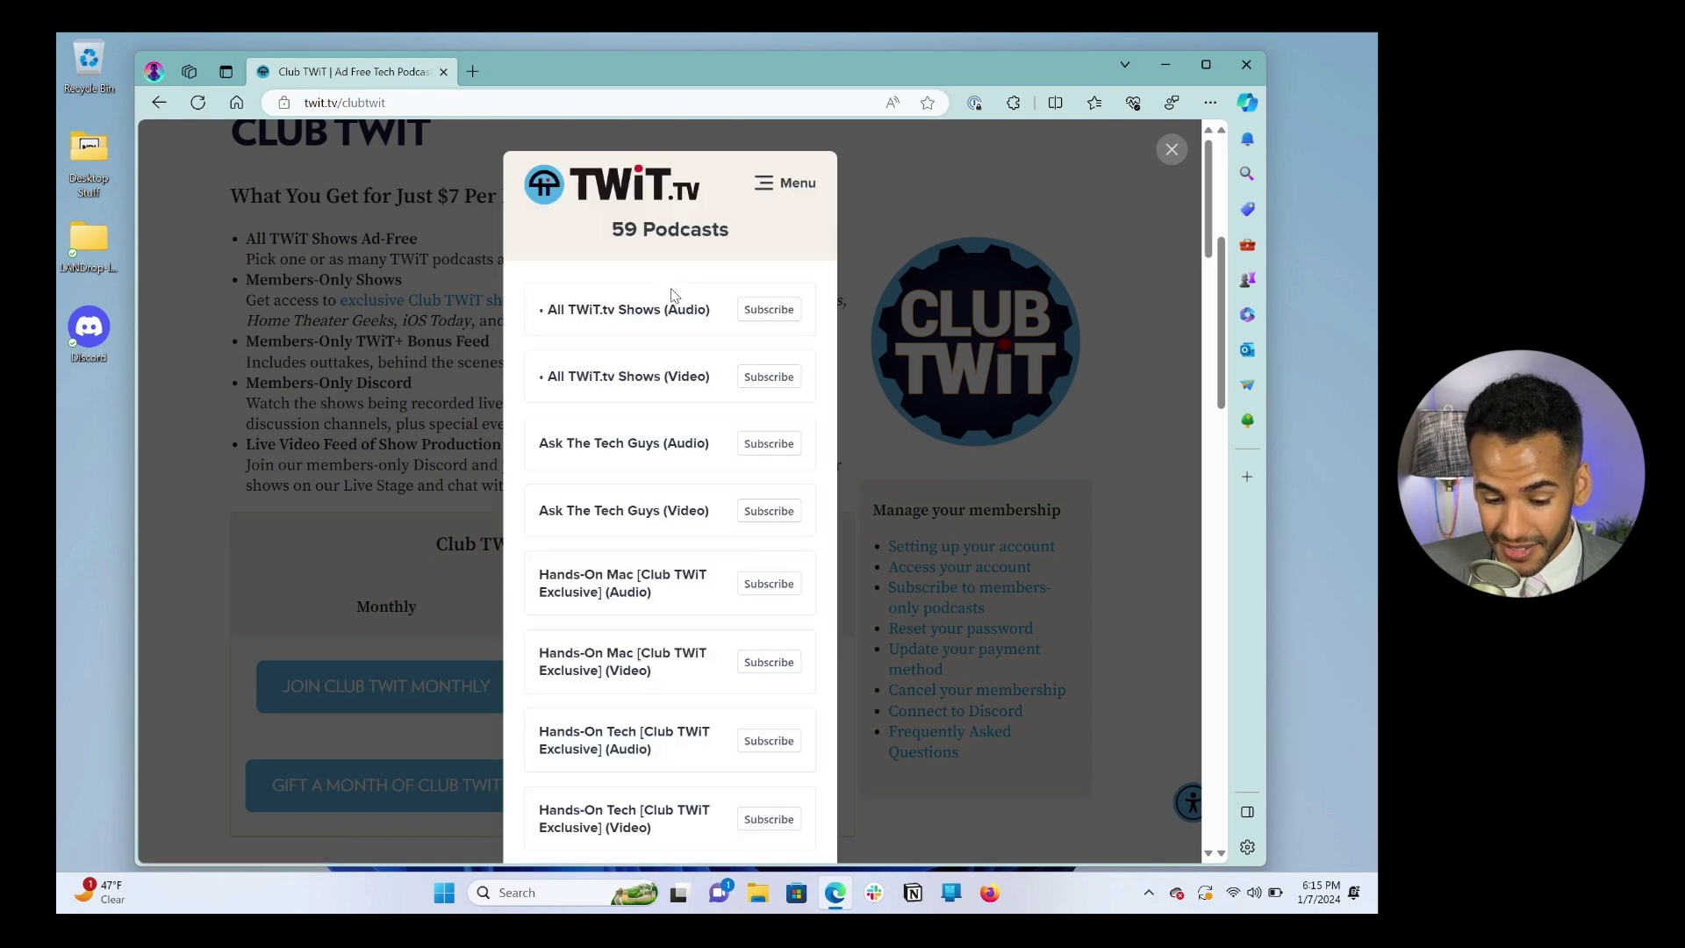
scroll(775, 324, down, 3)
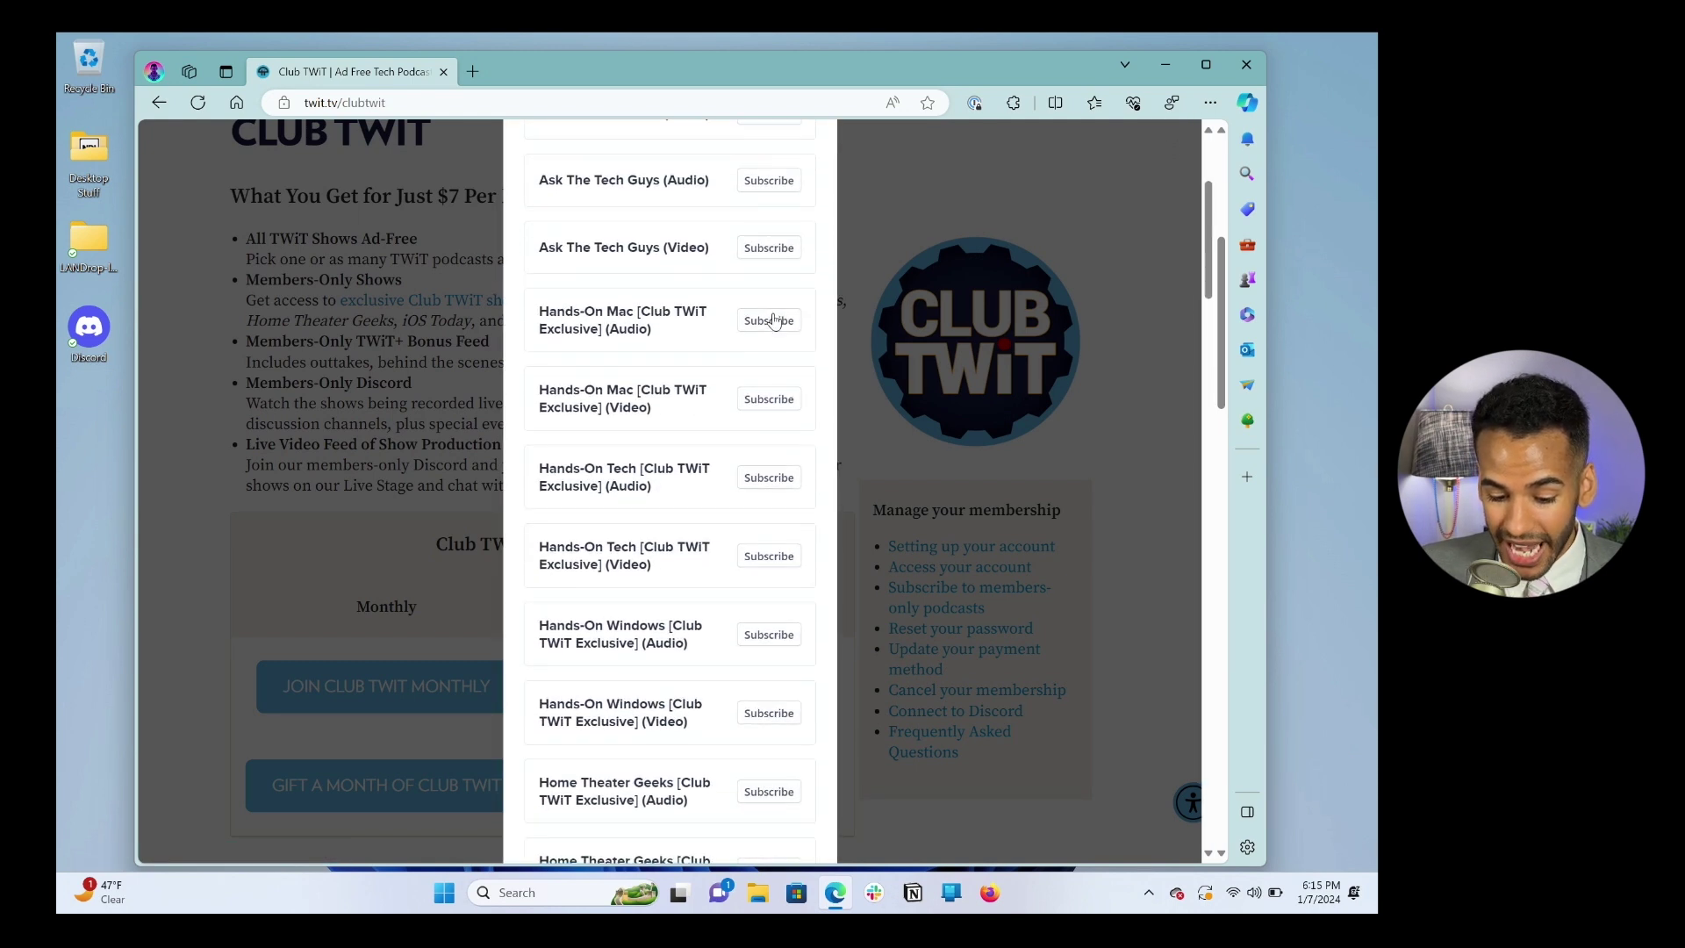
Step: Expand and collapse the Hands-On Mac audio feed's app choices, then scroll back to the top
right_click(770, 316)
click(753, 321)
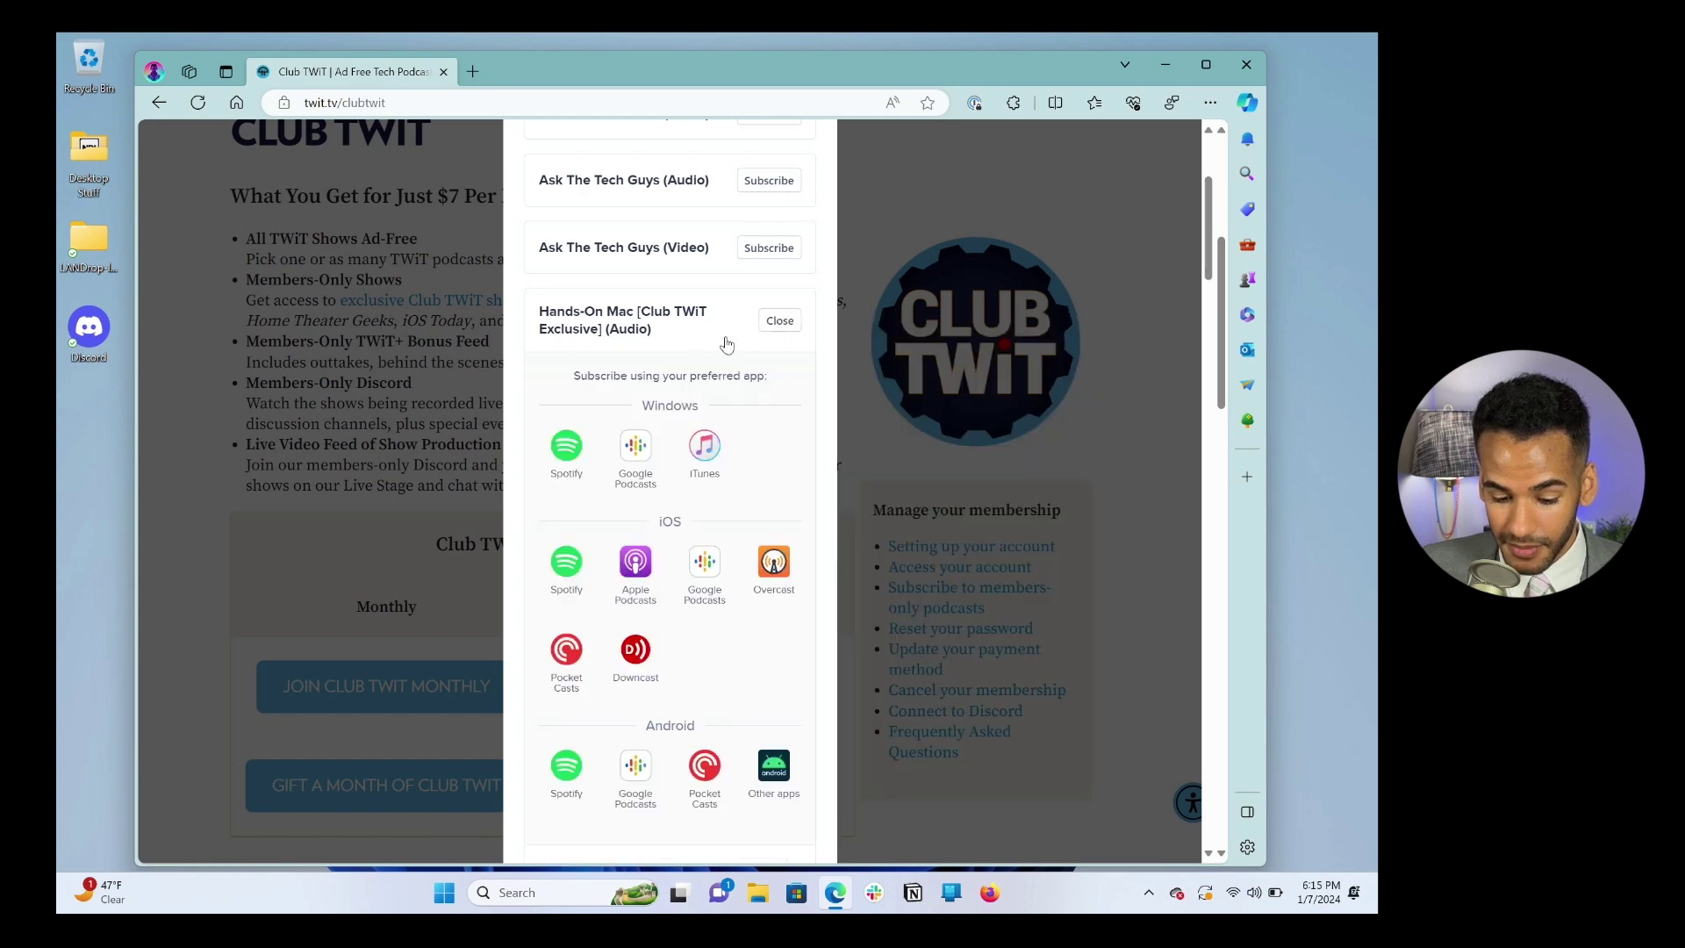
click(780, 321)
scroll(718, 285, up, 3)
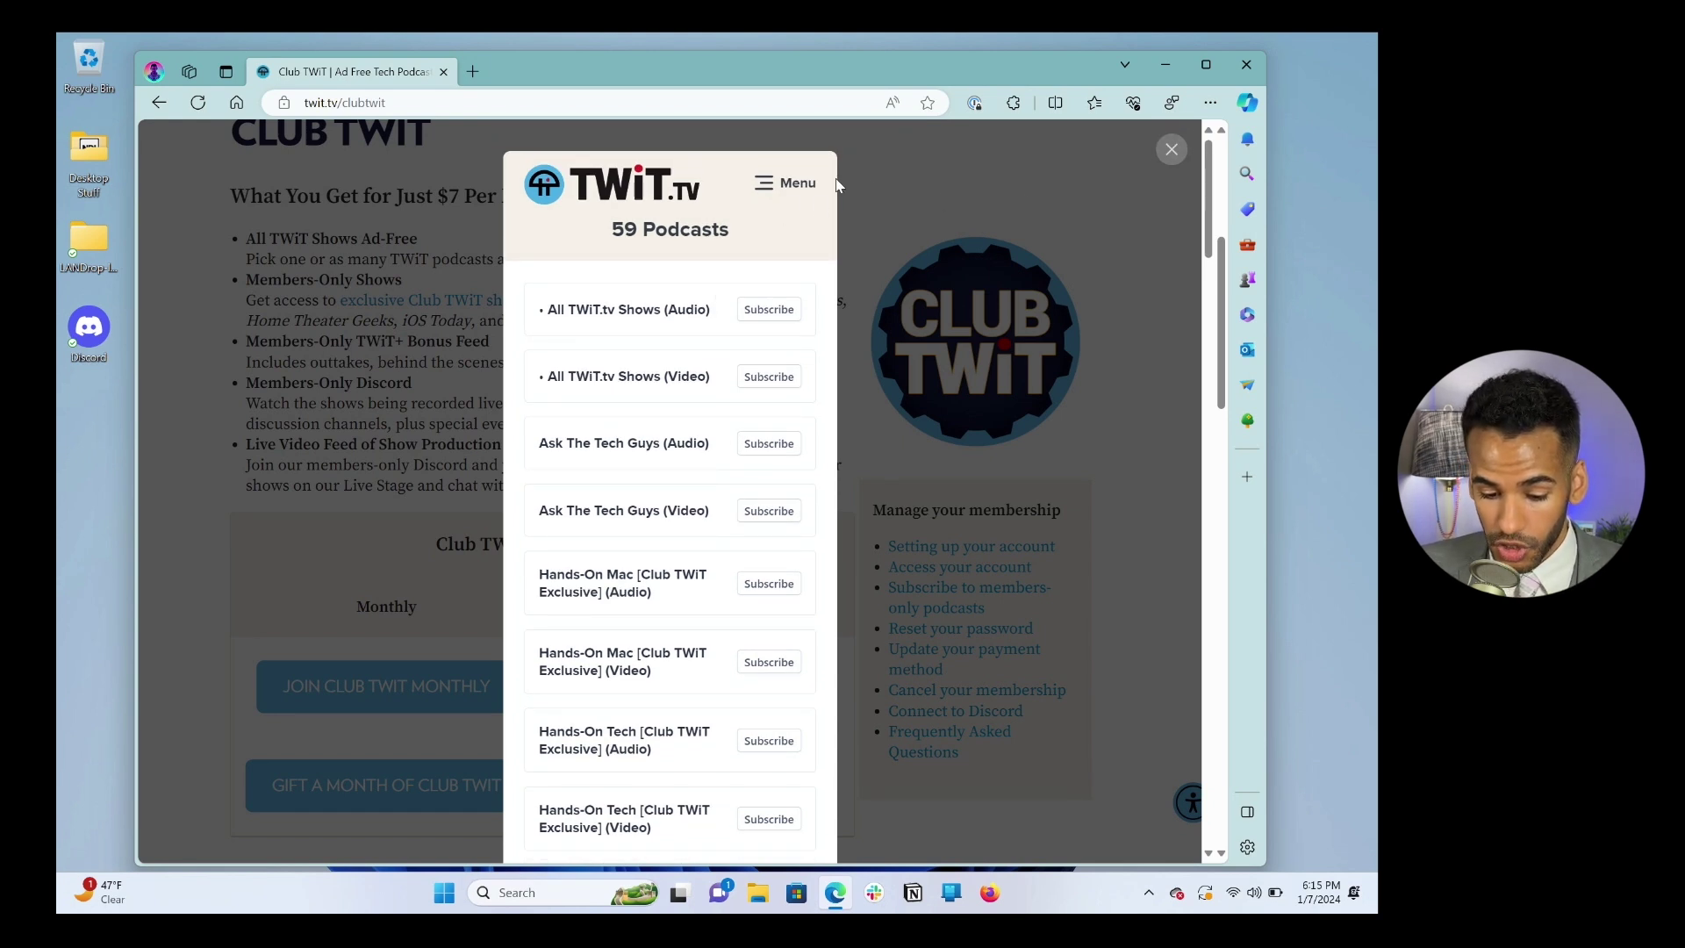
Step: View the account profile, then the active Club TWiT subscription and its next charge
click(790, 184)
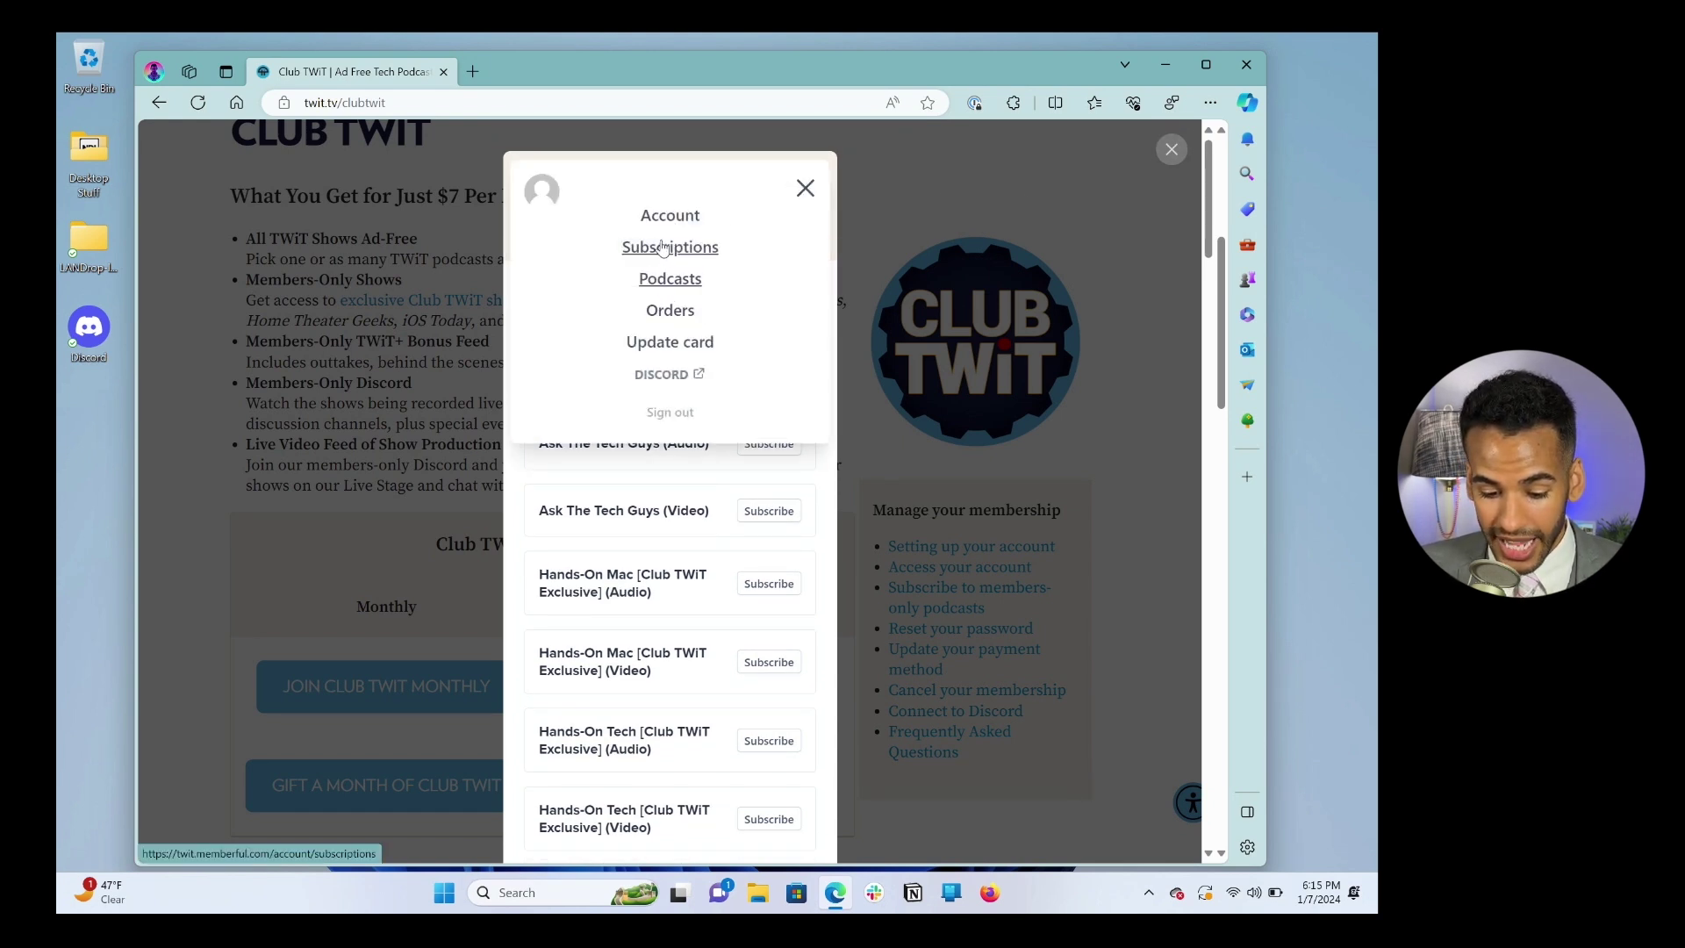
click(665, 216)
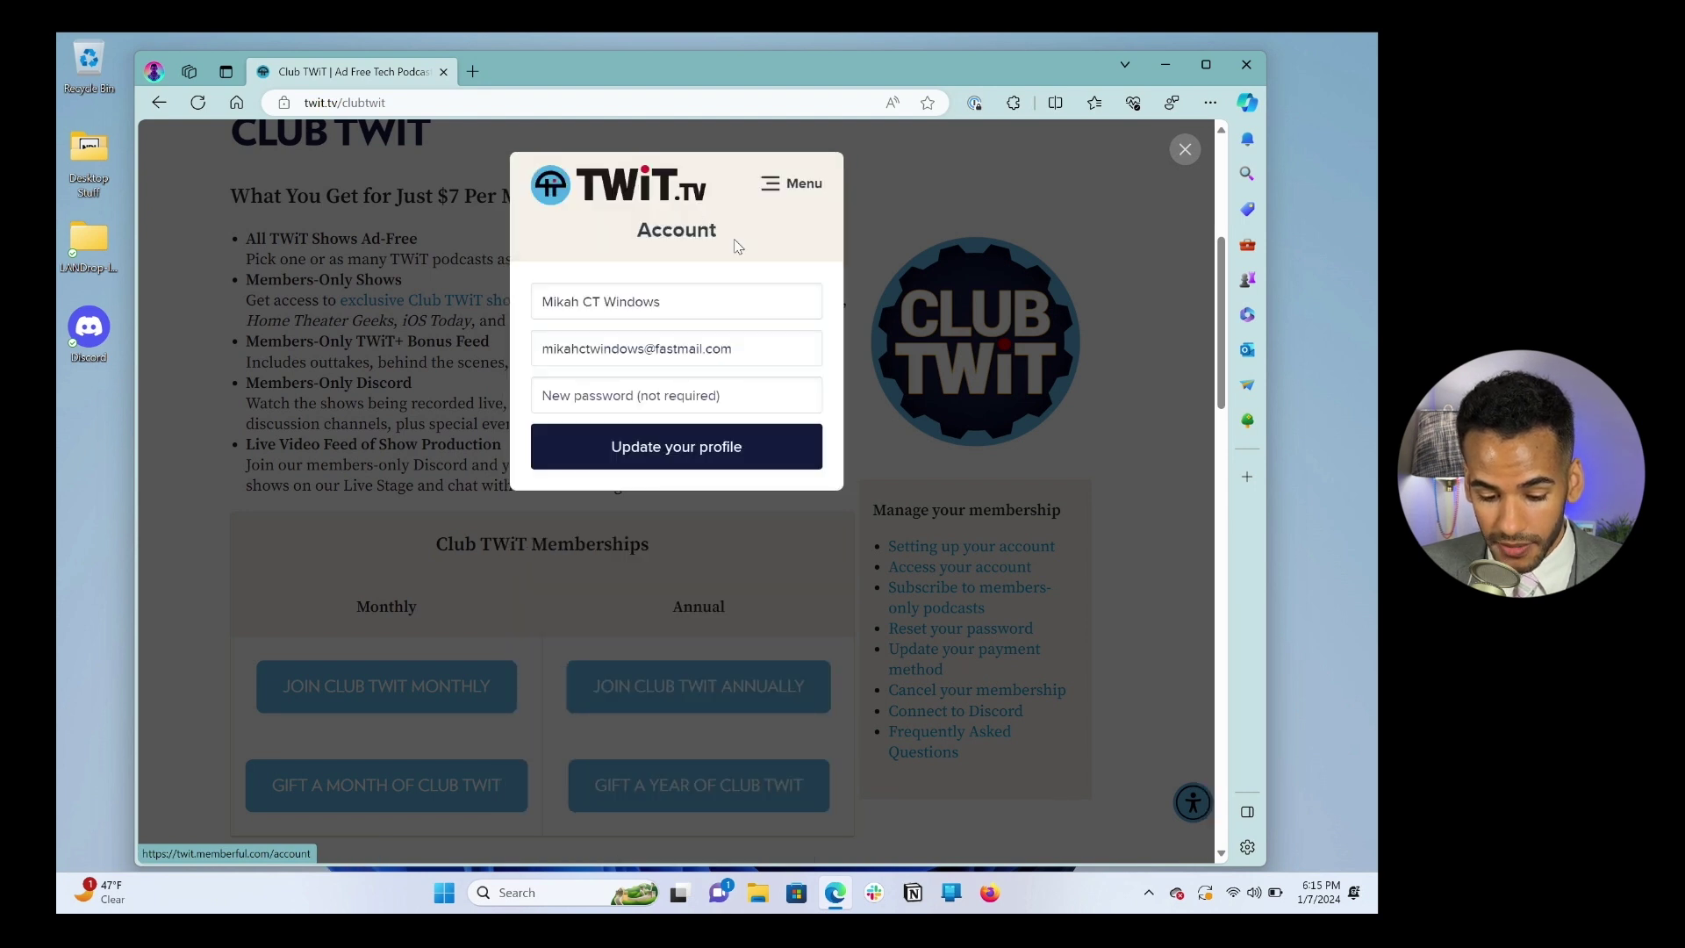
click(813, 191)
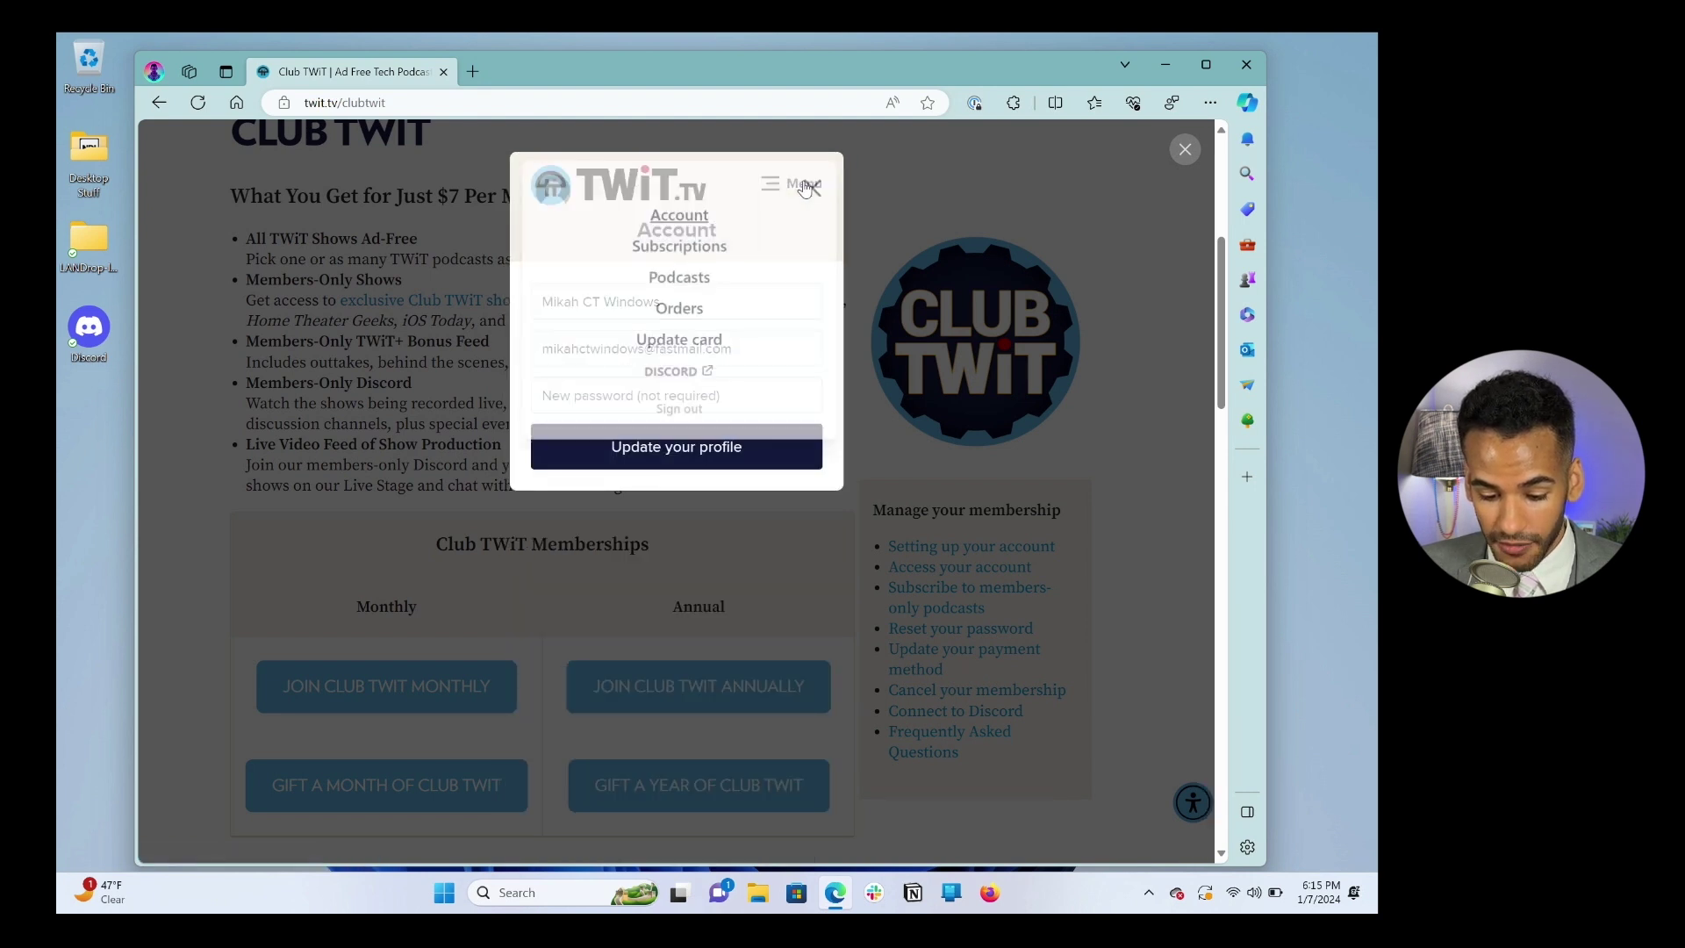
click(680, 248)
Step: Close the account menu and the Club TWiT account window
click(793, 193)
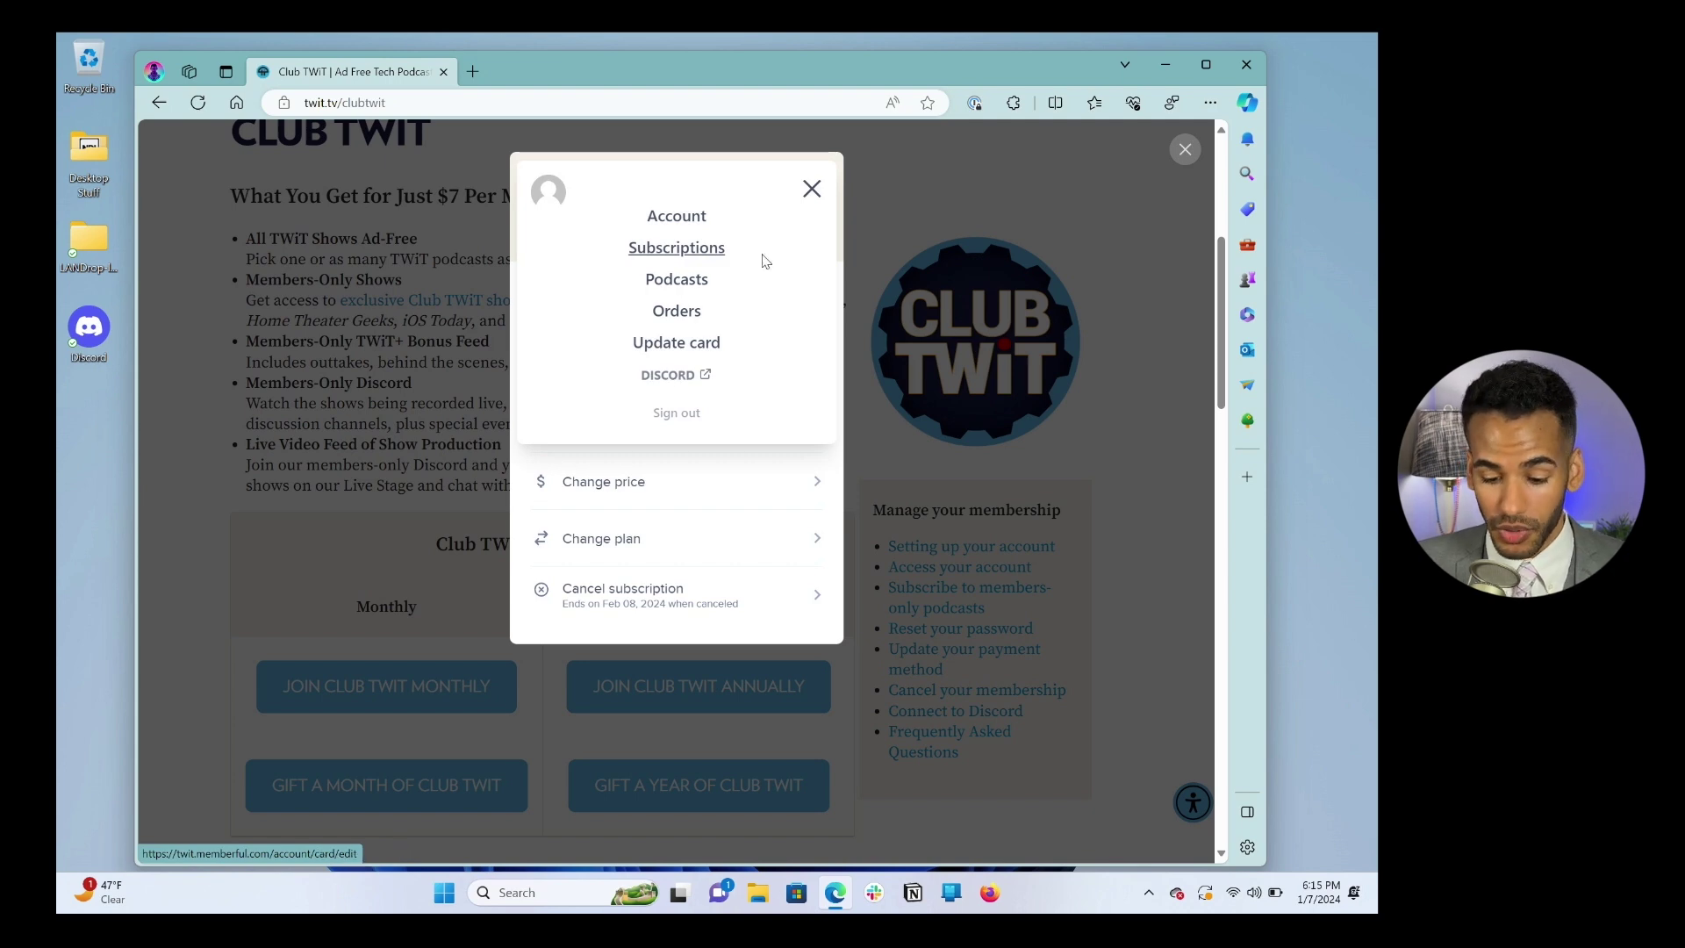
click(809, 190)
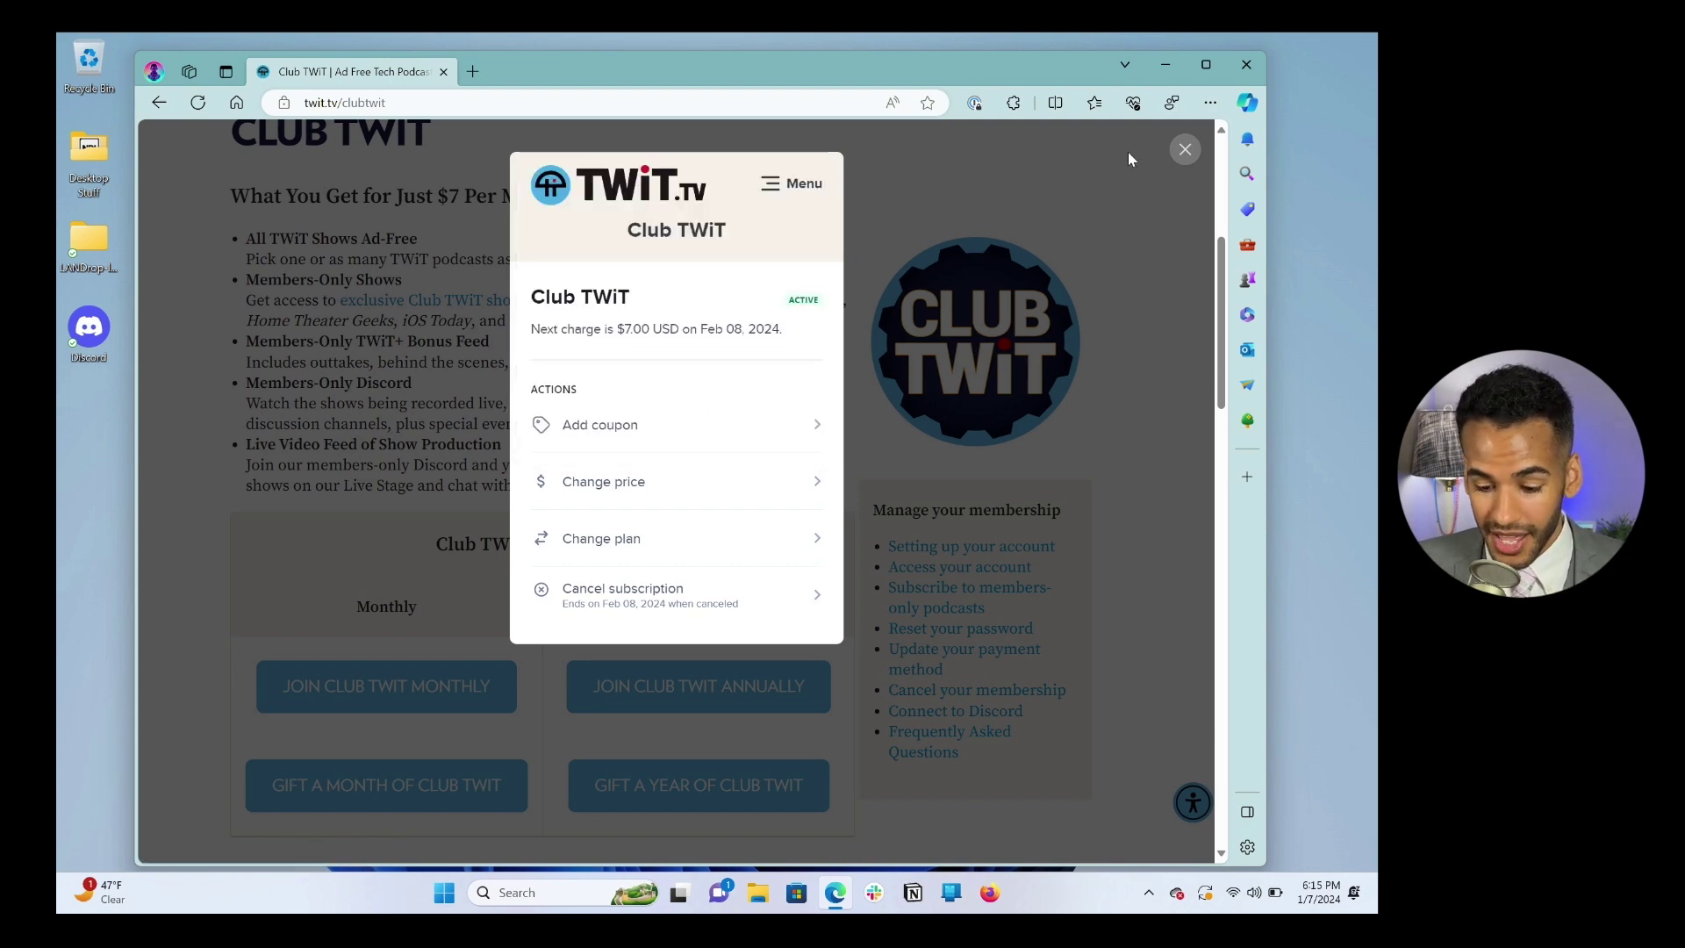
click(1185, 151)
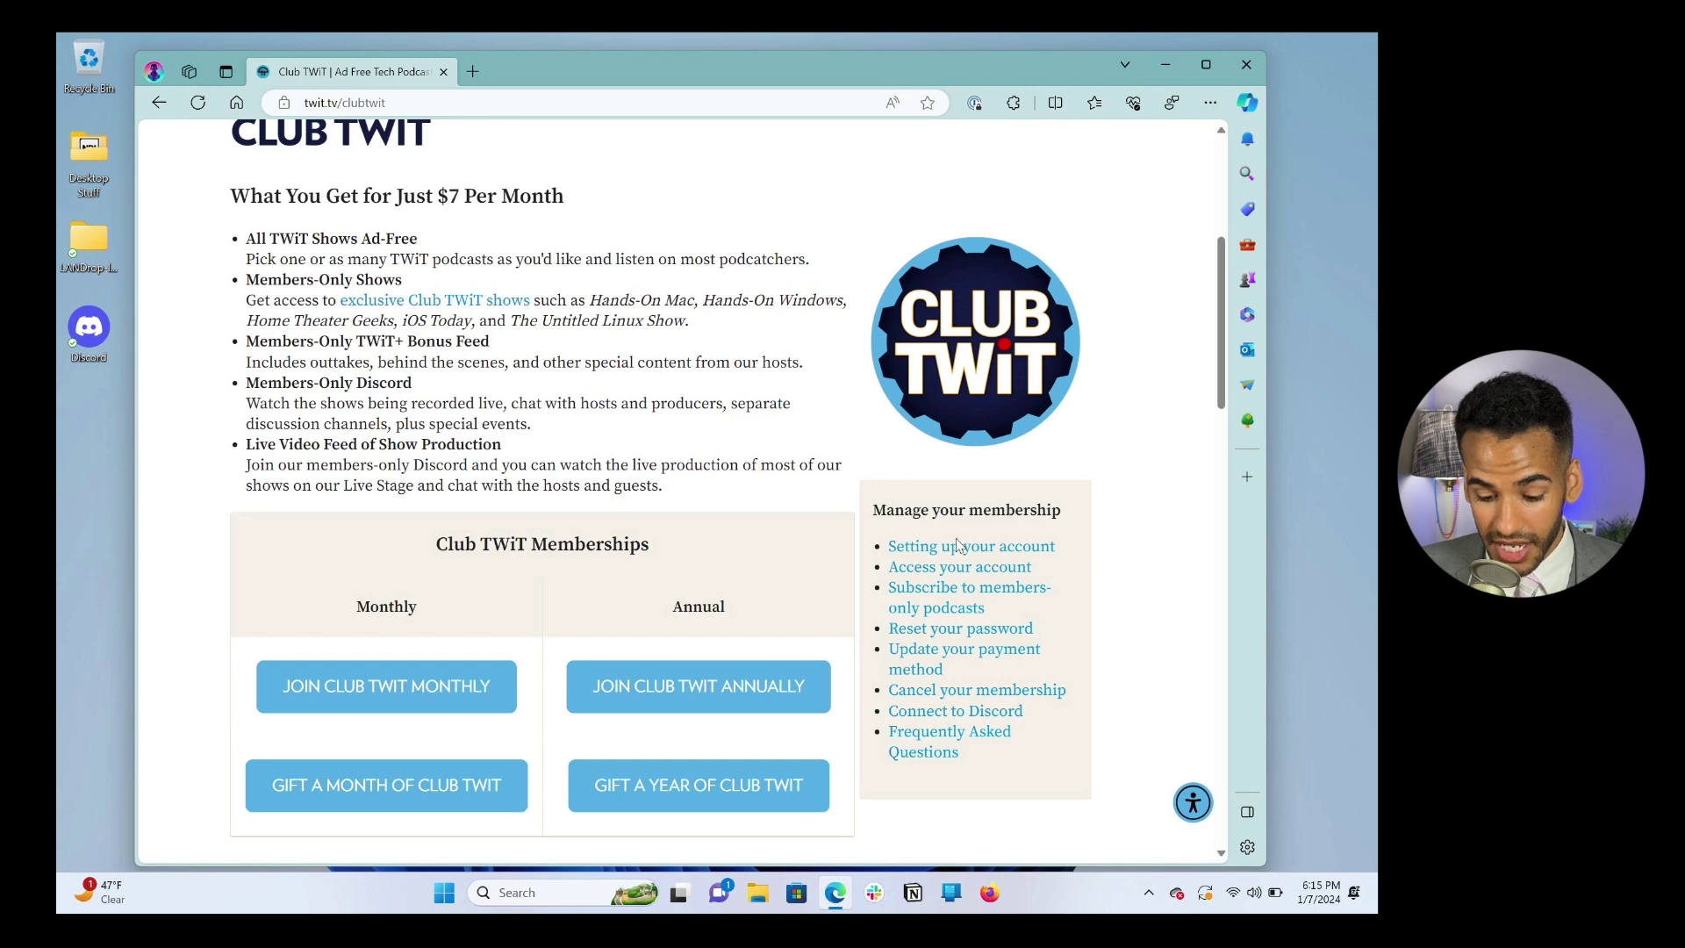
click(947, 571)
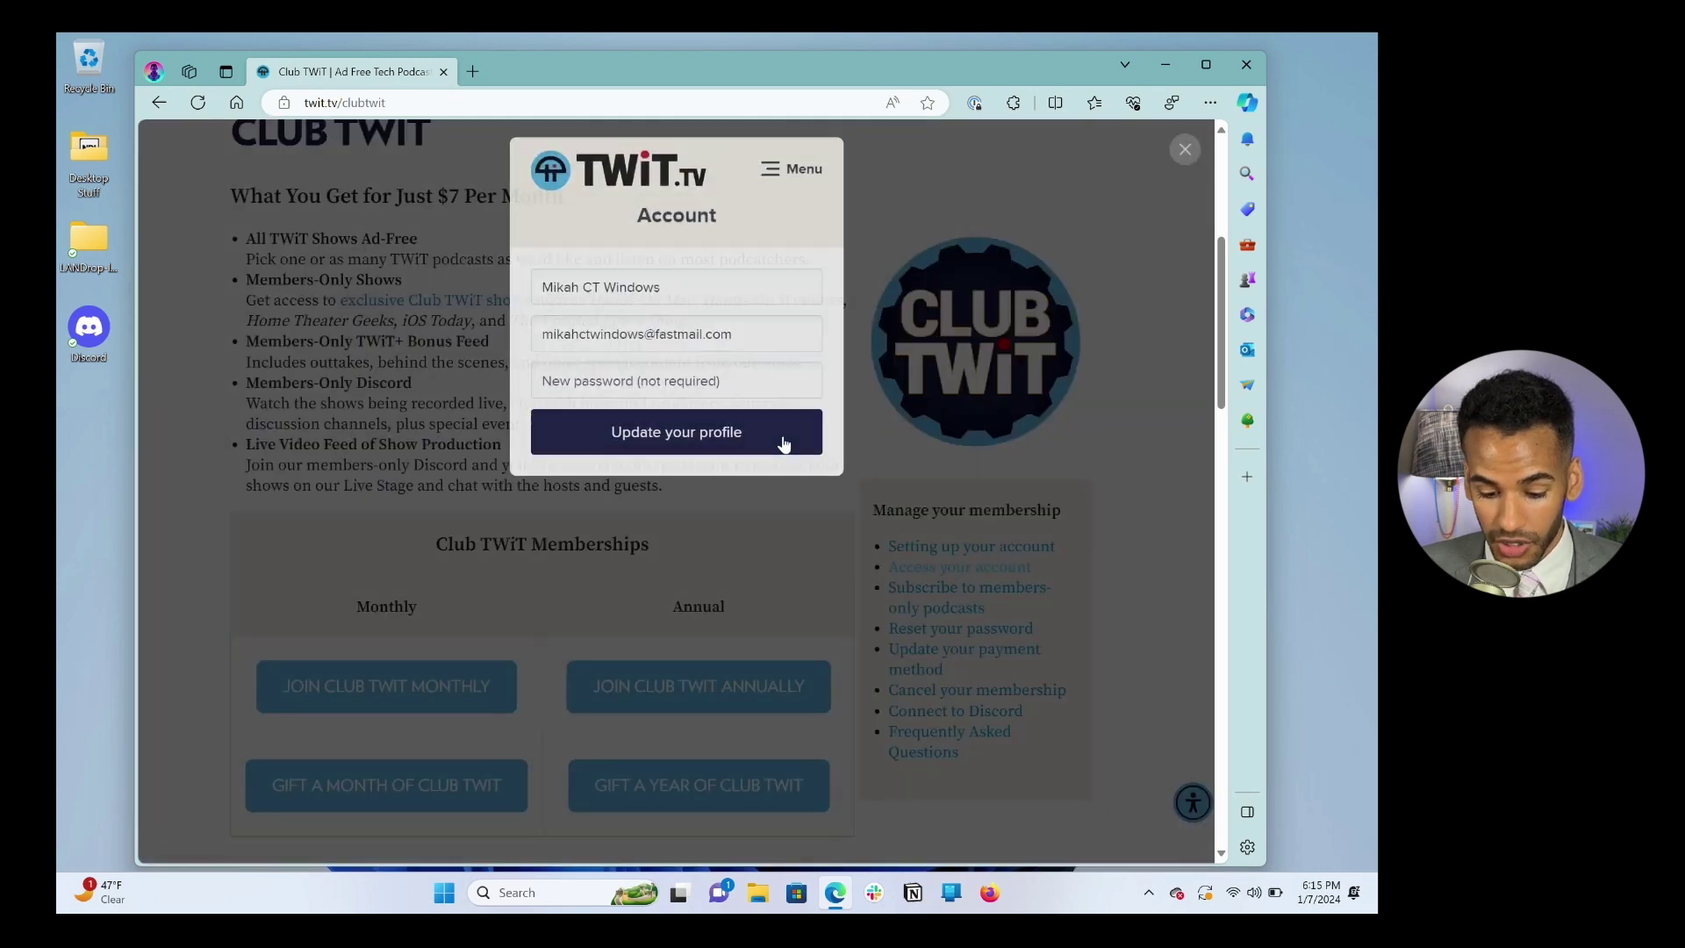
click(789, 188)
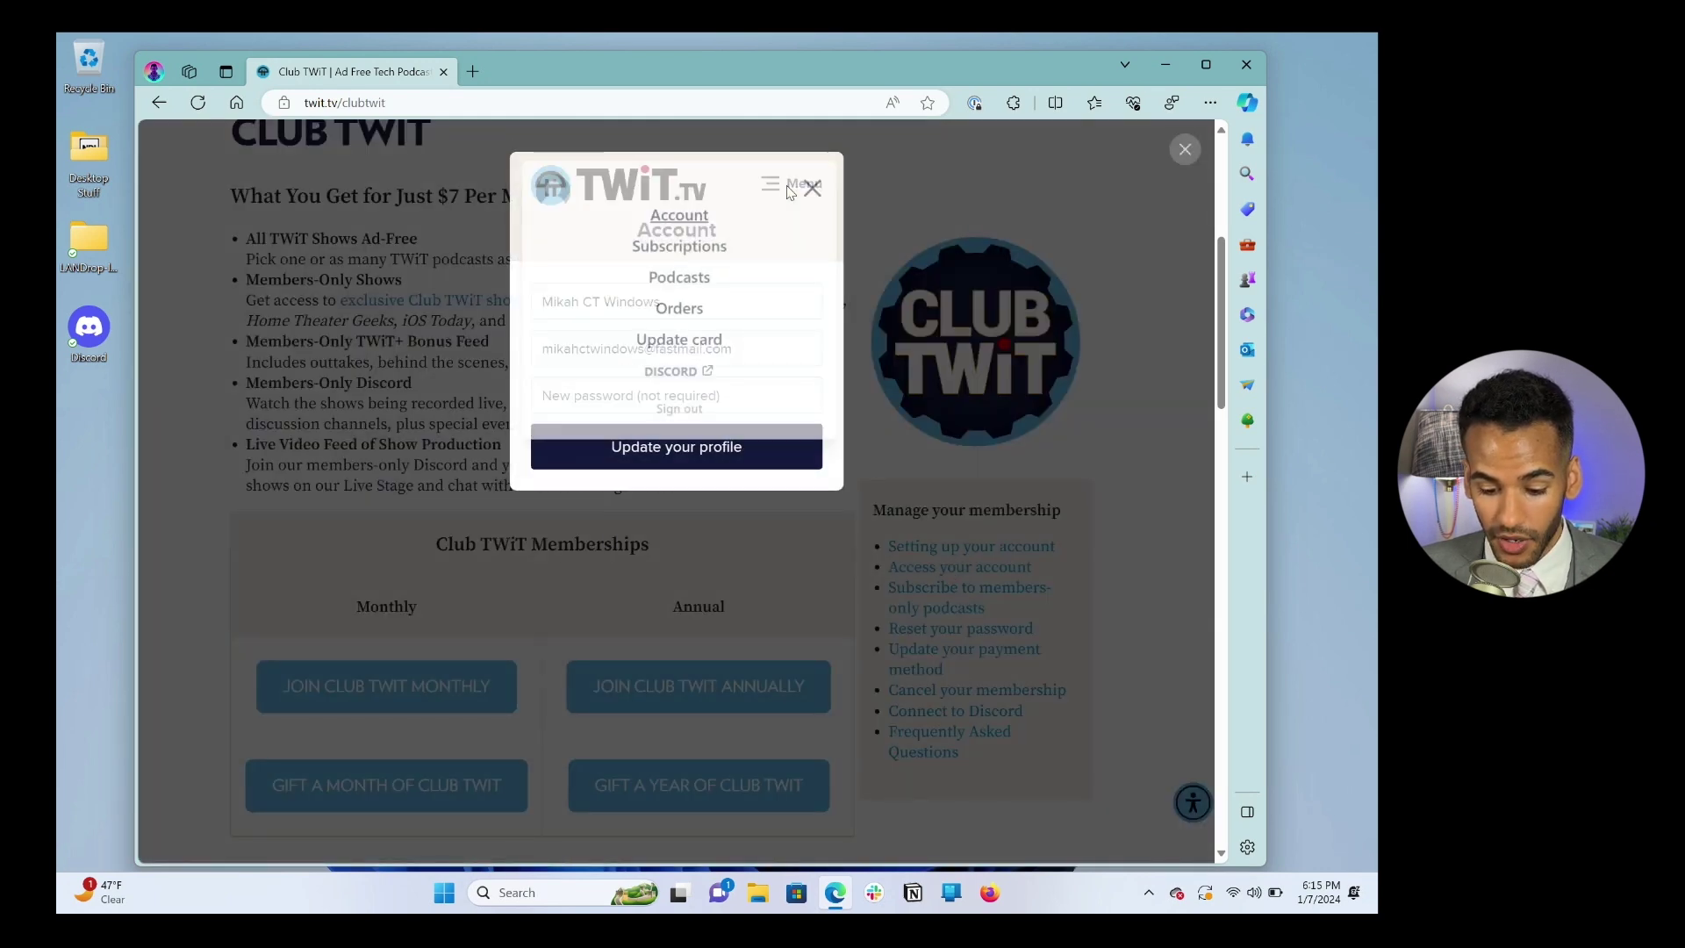
click(671, 278)
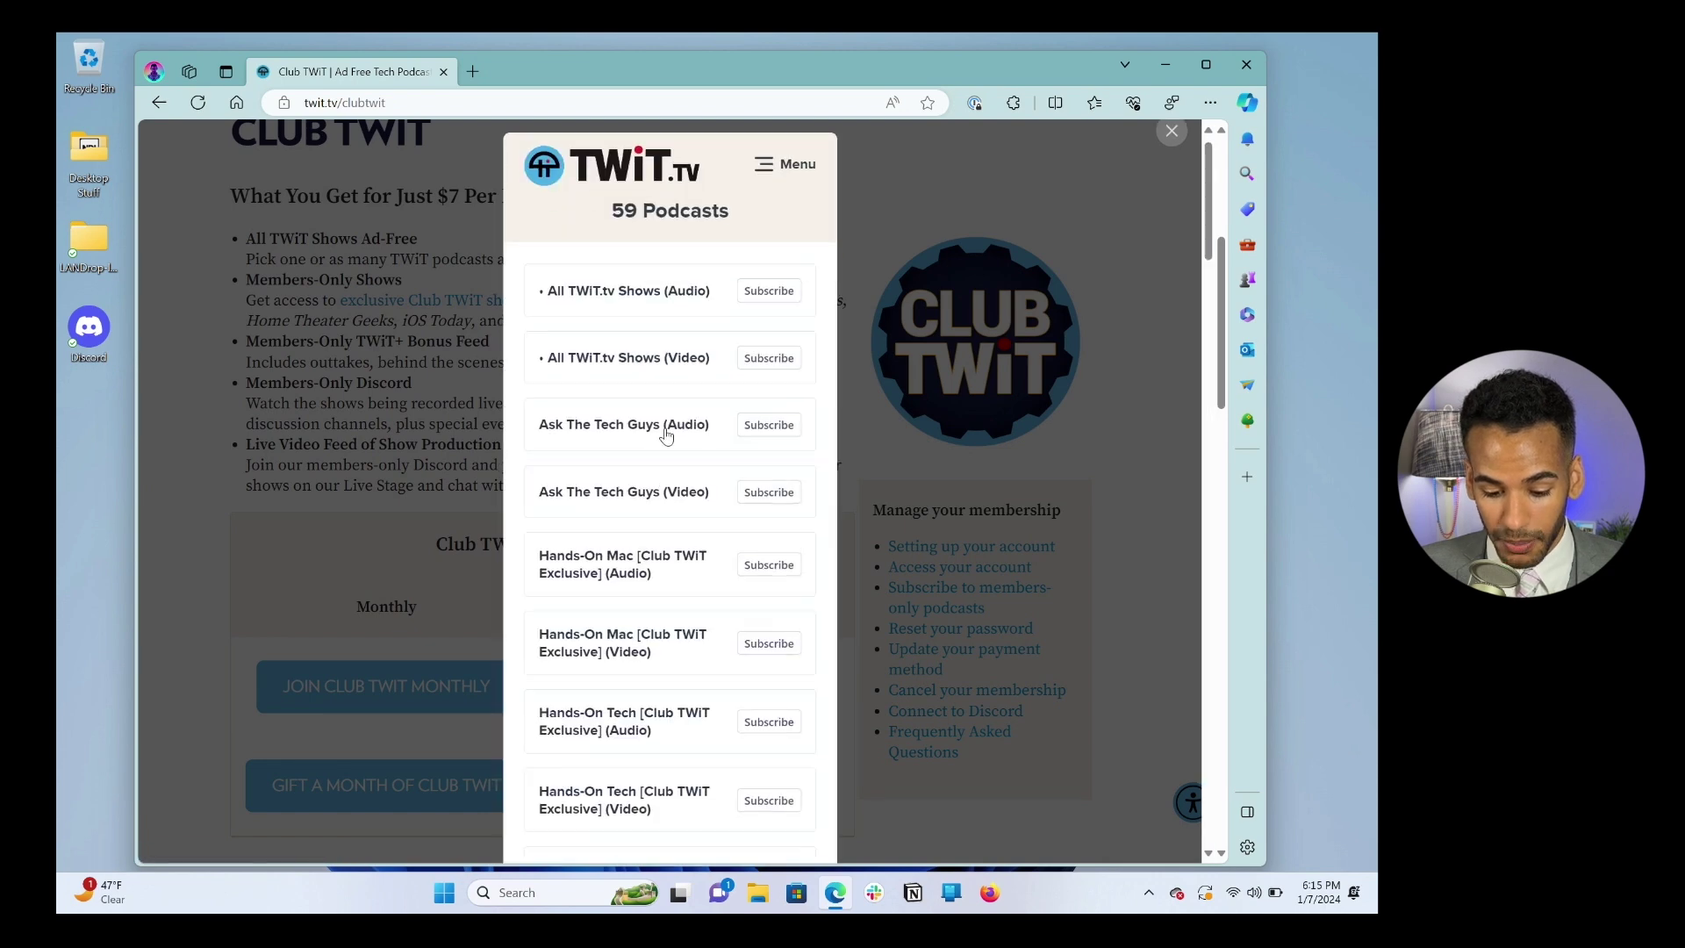
scroll(665, 425, down, 4)
scroll(666, 433, down, 10)
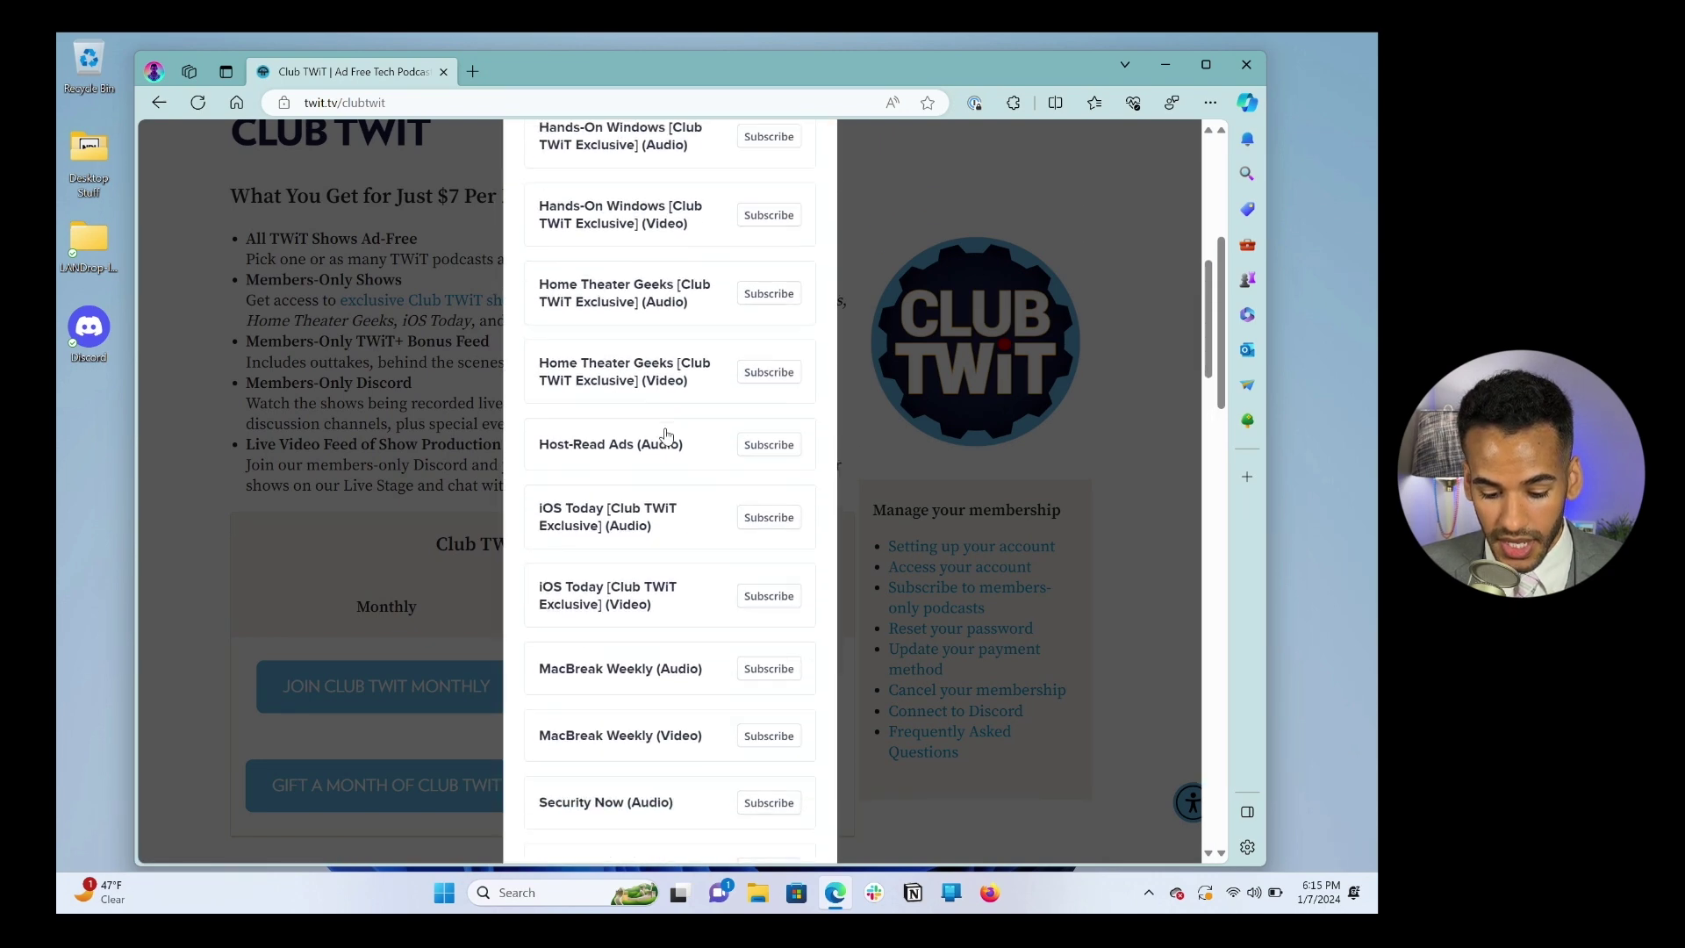
scroll(666, 436, down, 7)
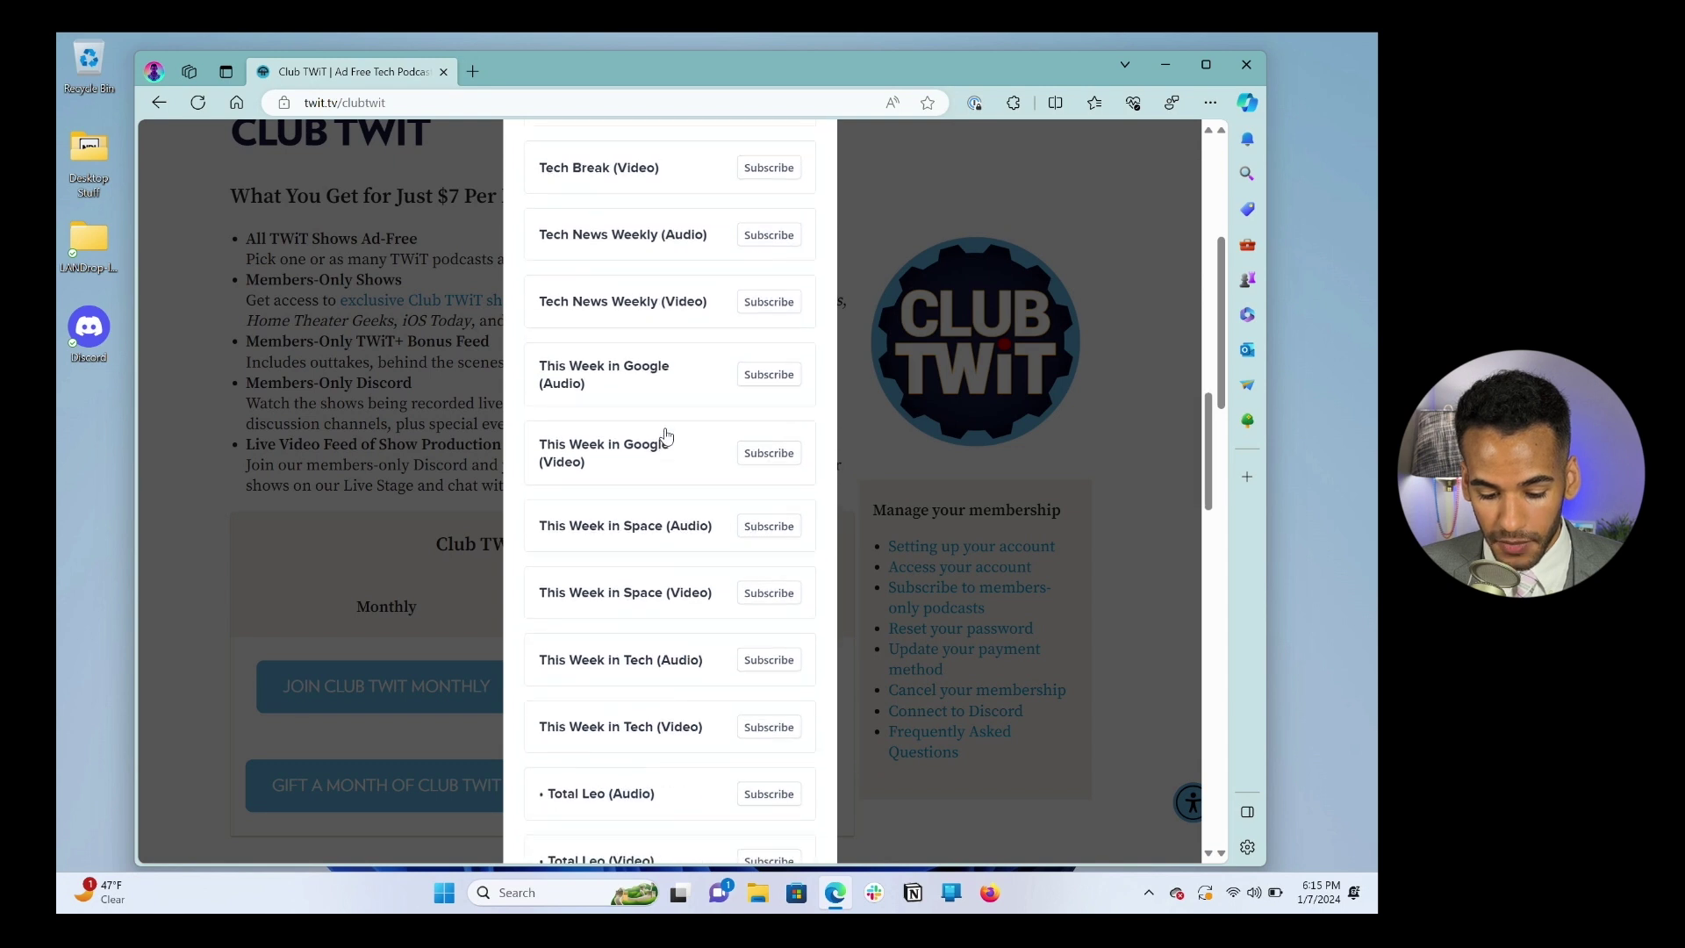
scroll(665, 436, down, 3)
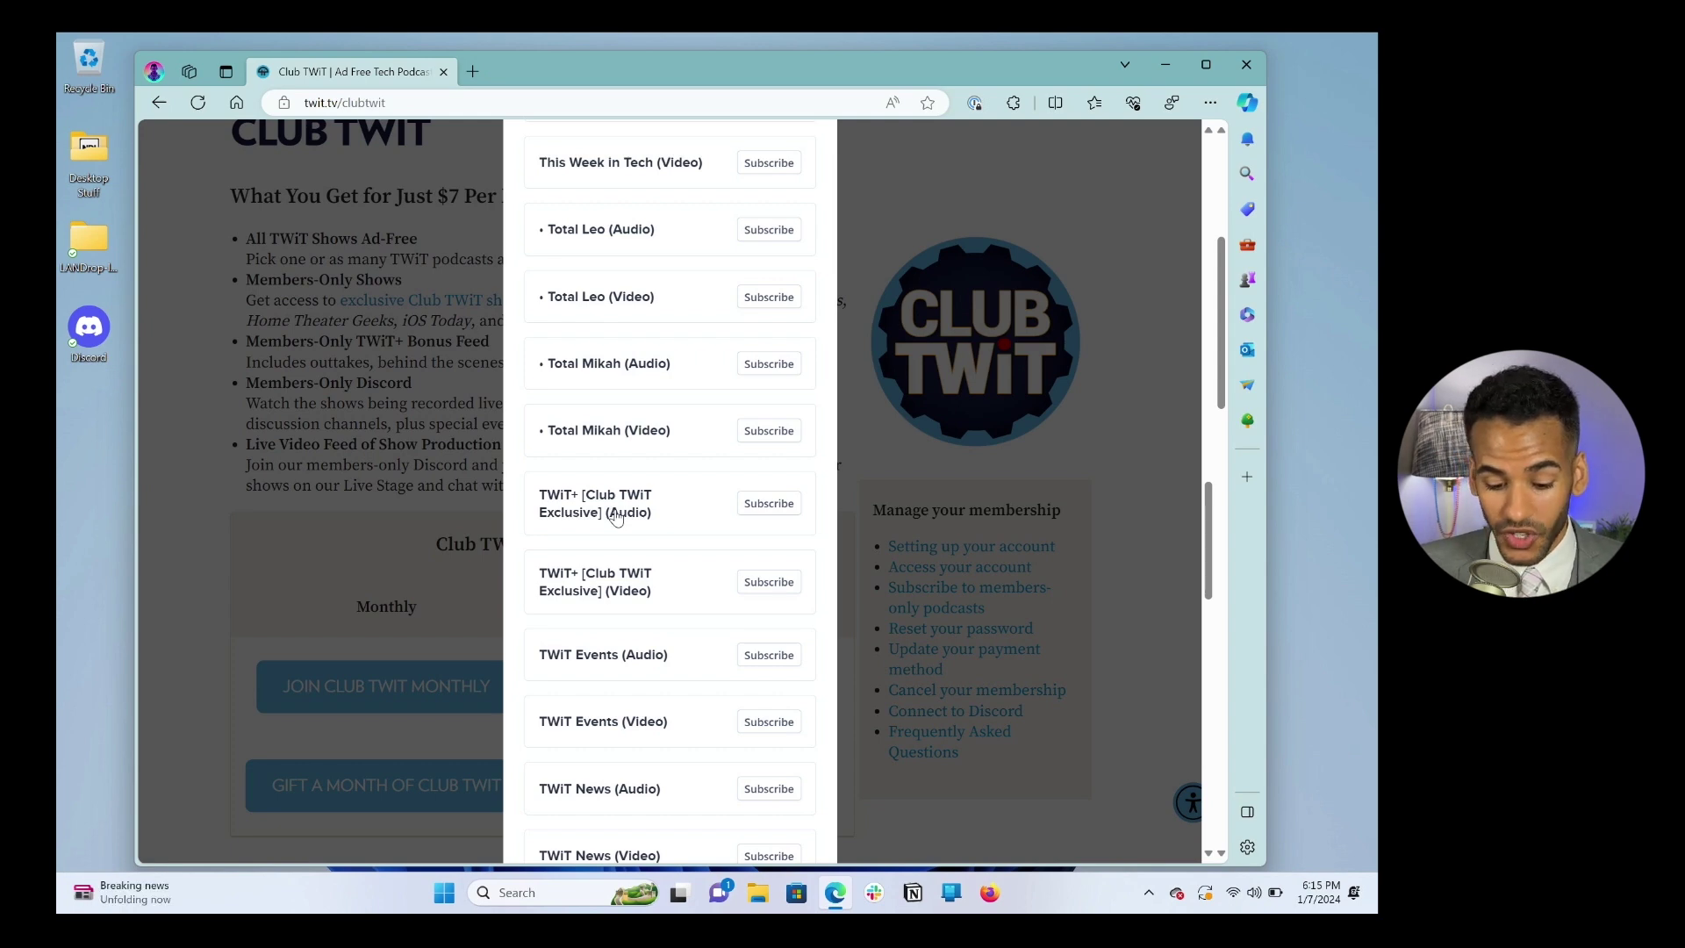
scroll(616, 516, up, 20)
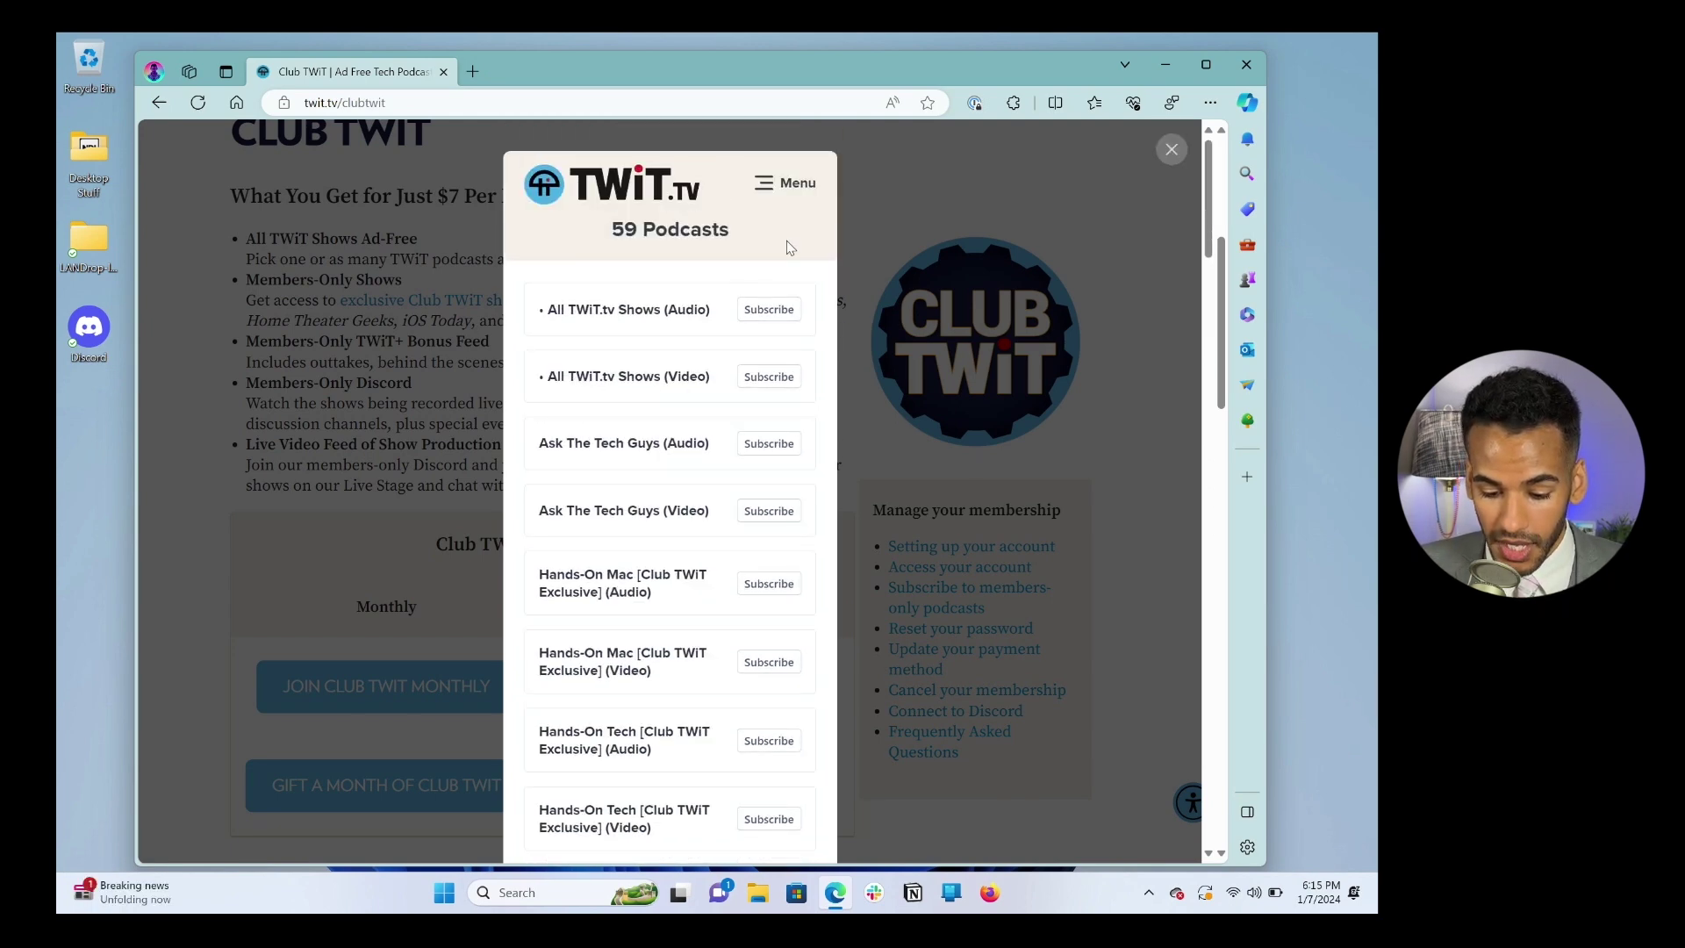
click(1170, 151)
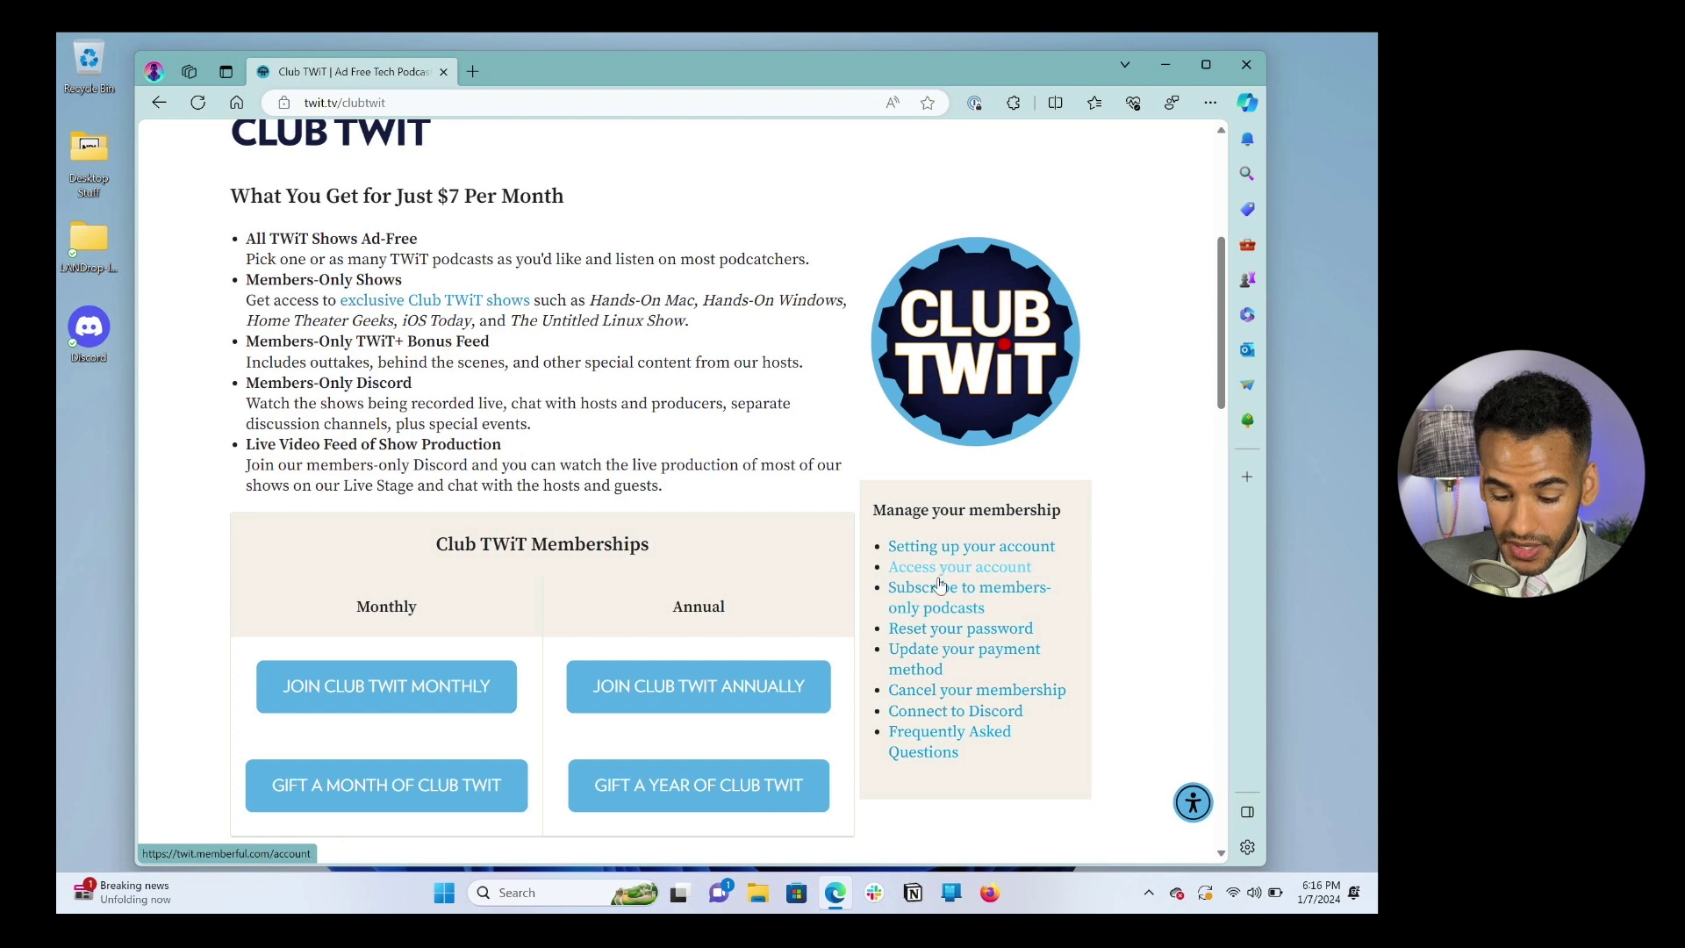
Step: Load twit.memberful.com/account and sign out of the Memberful account
click(934, 628)
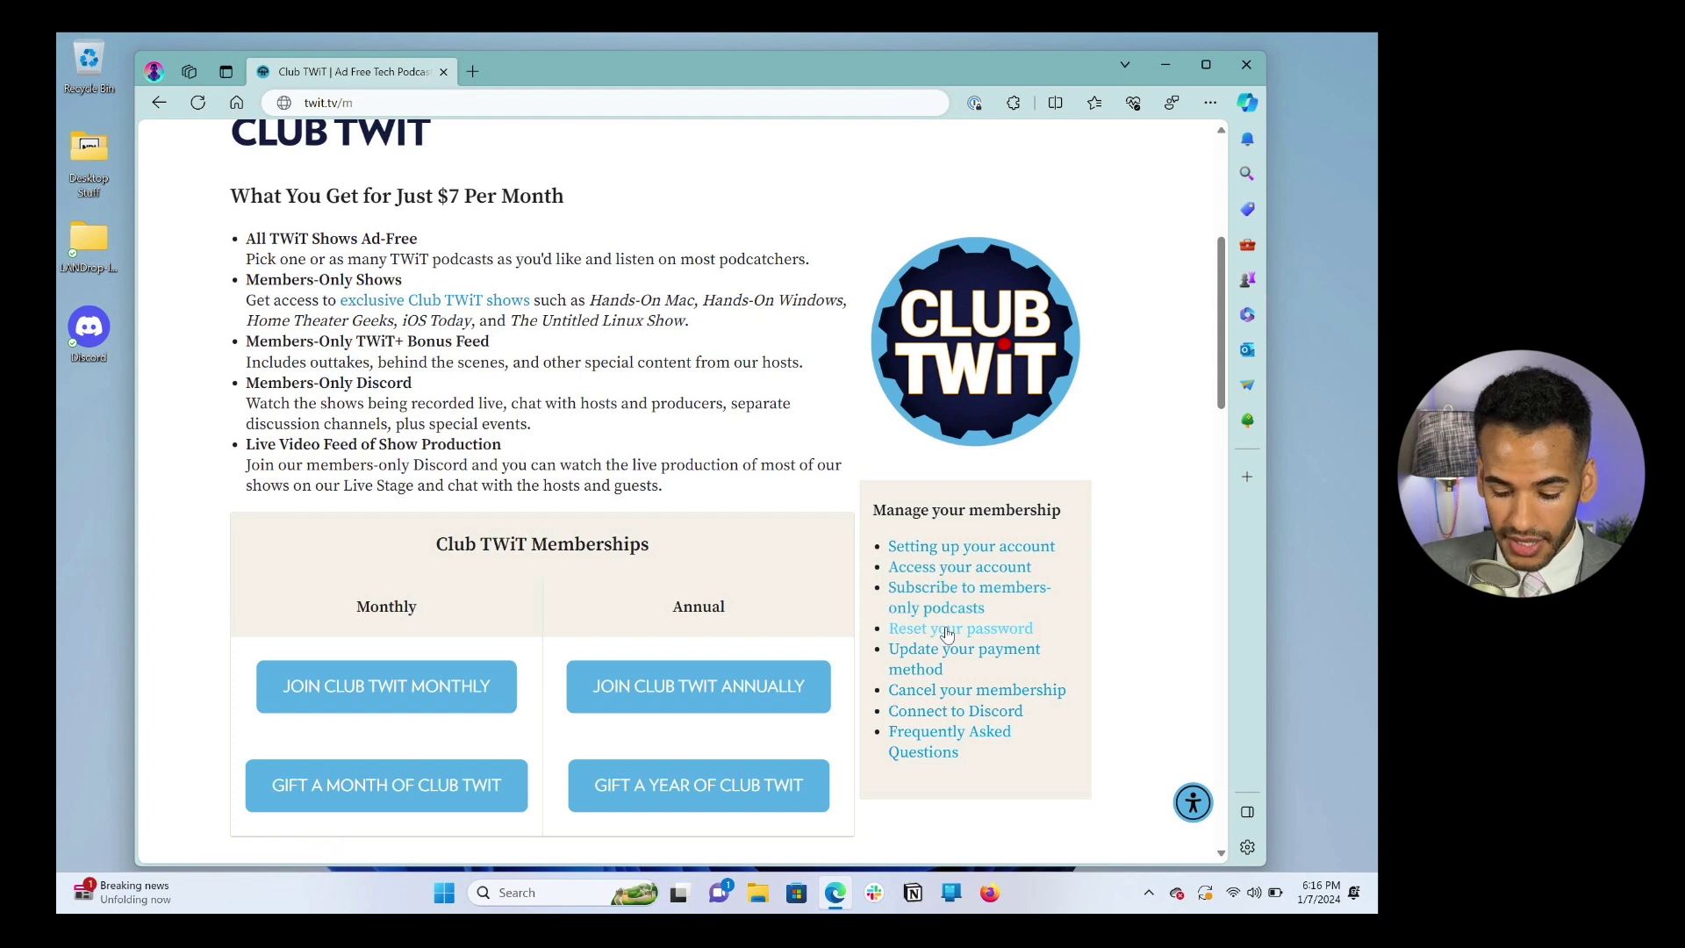
click(440, 102)
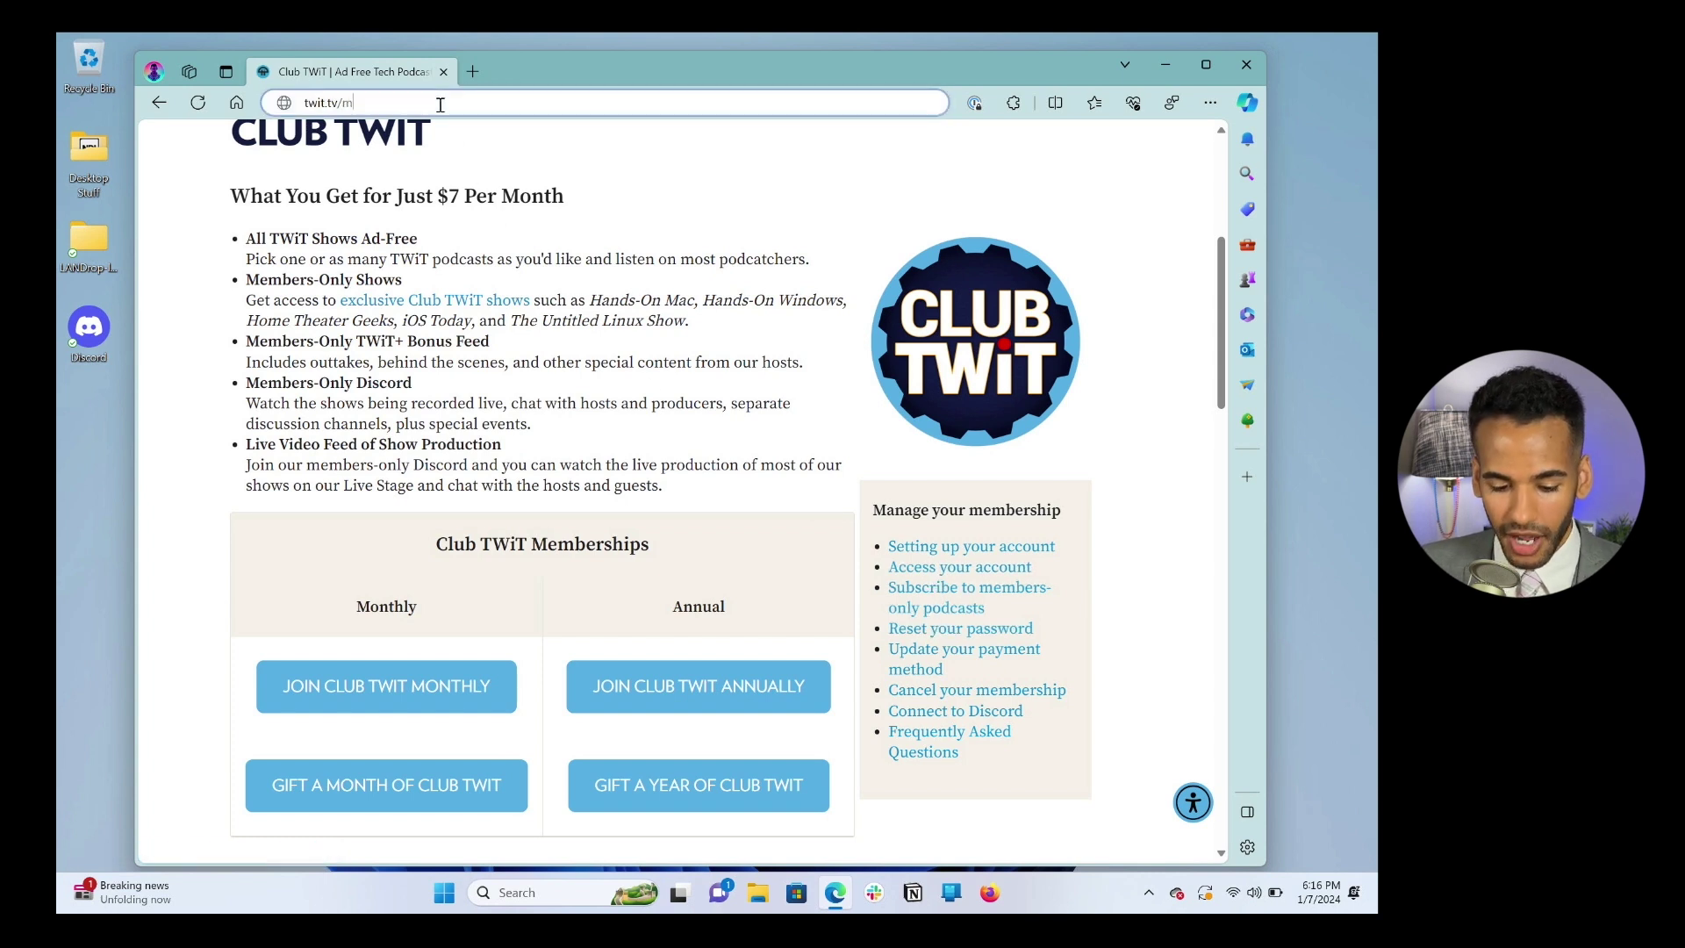
key(ctrl+a)
text(twit.me)
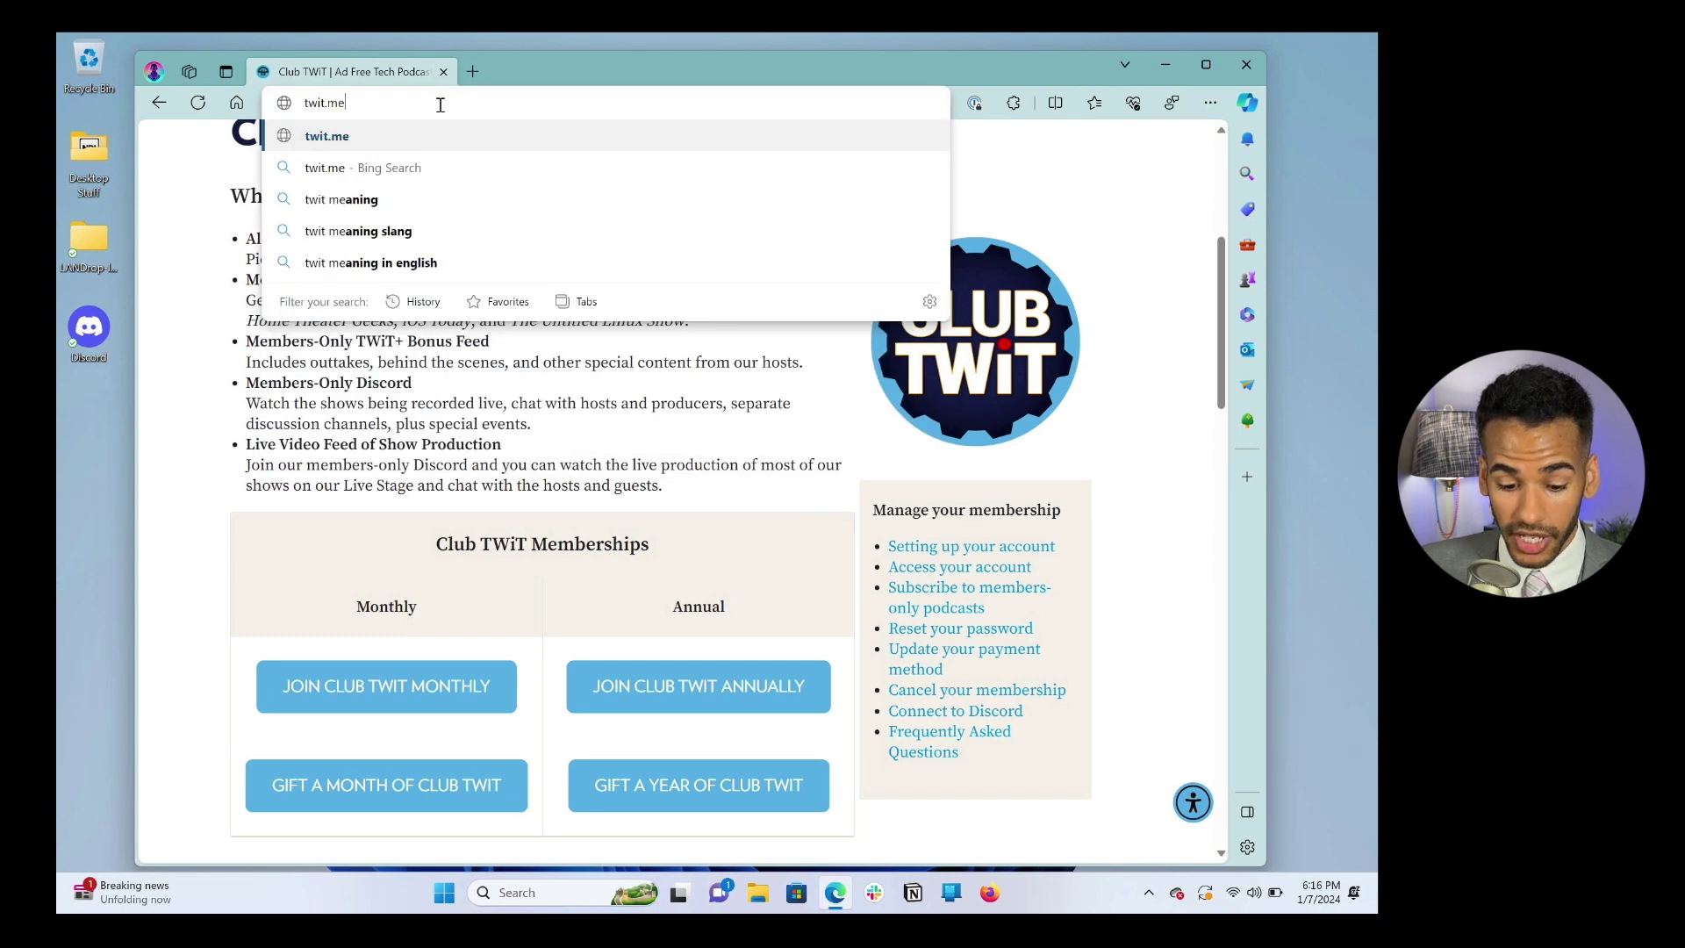
text(mberfu)
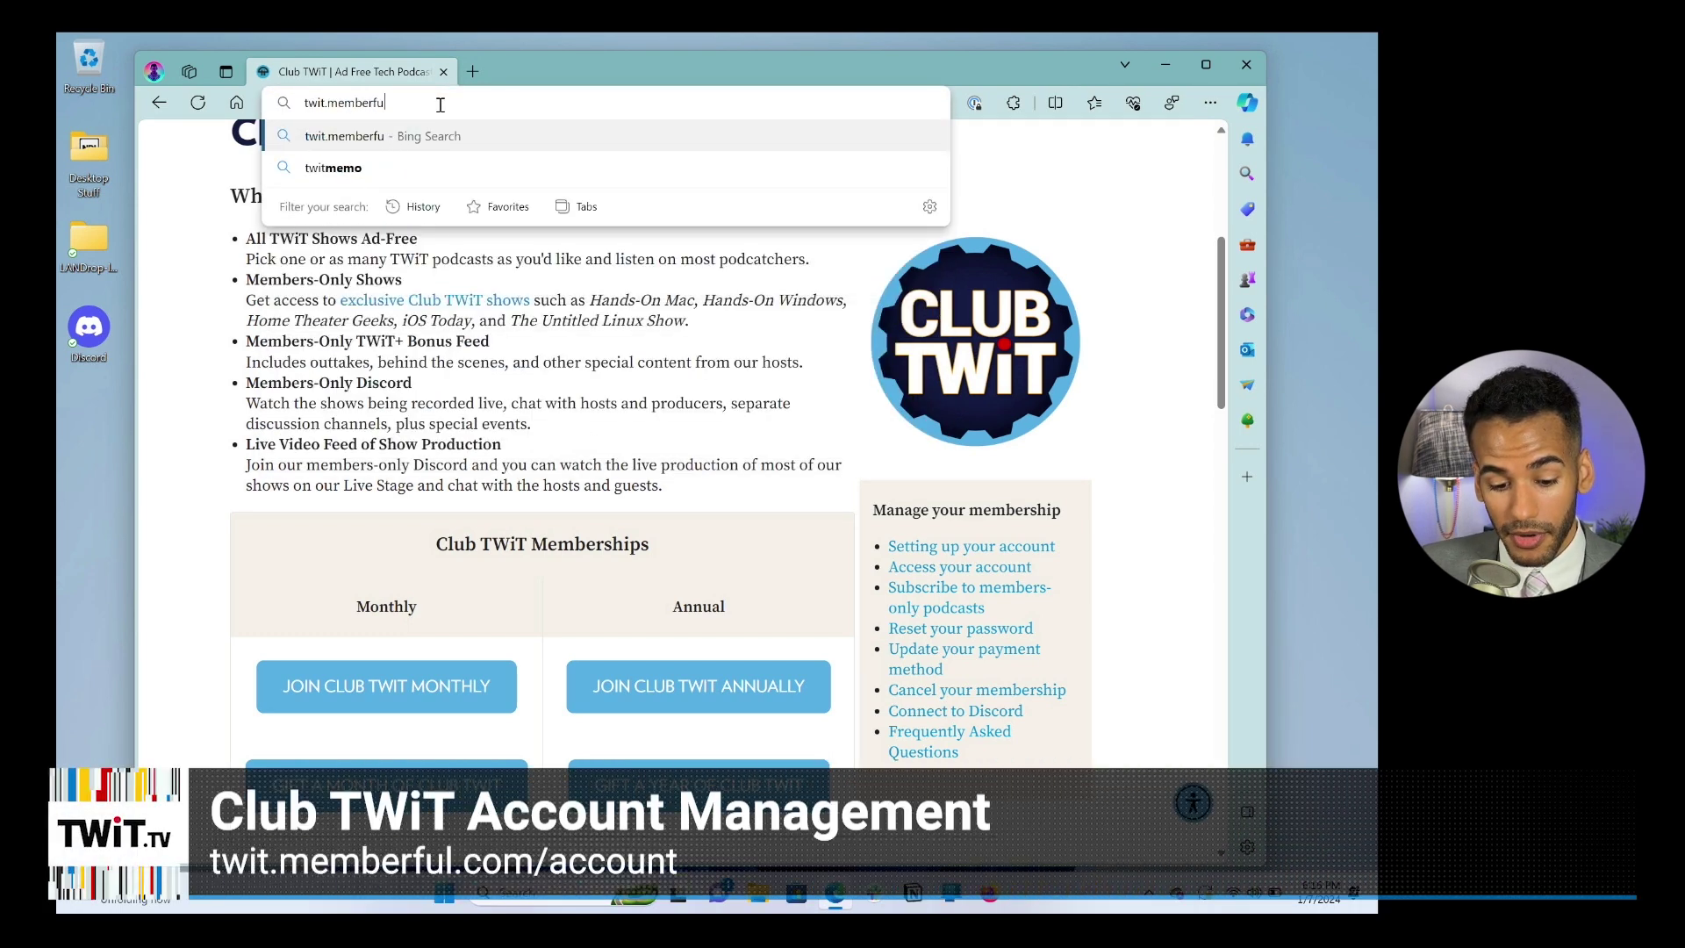
text(l.com/account)
key(Return)
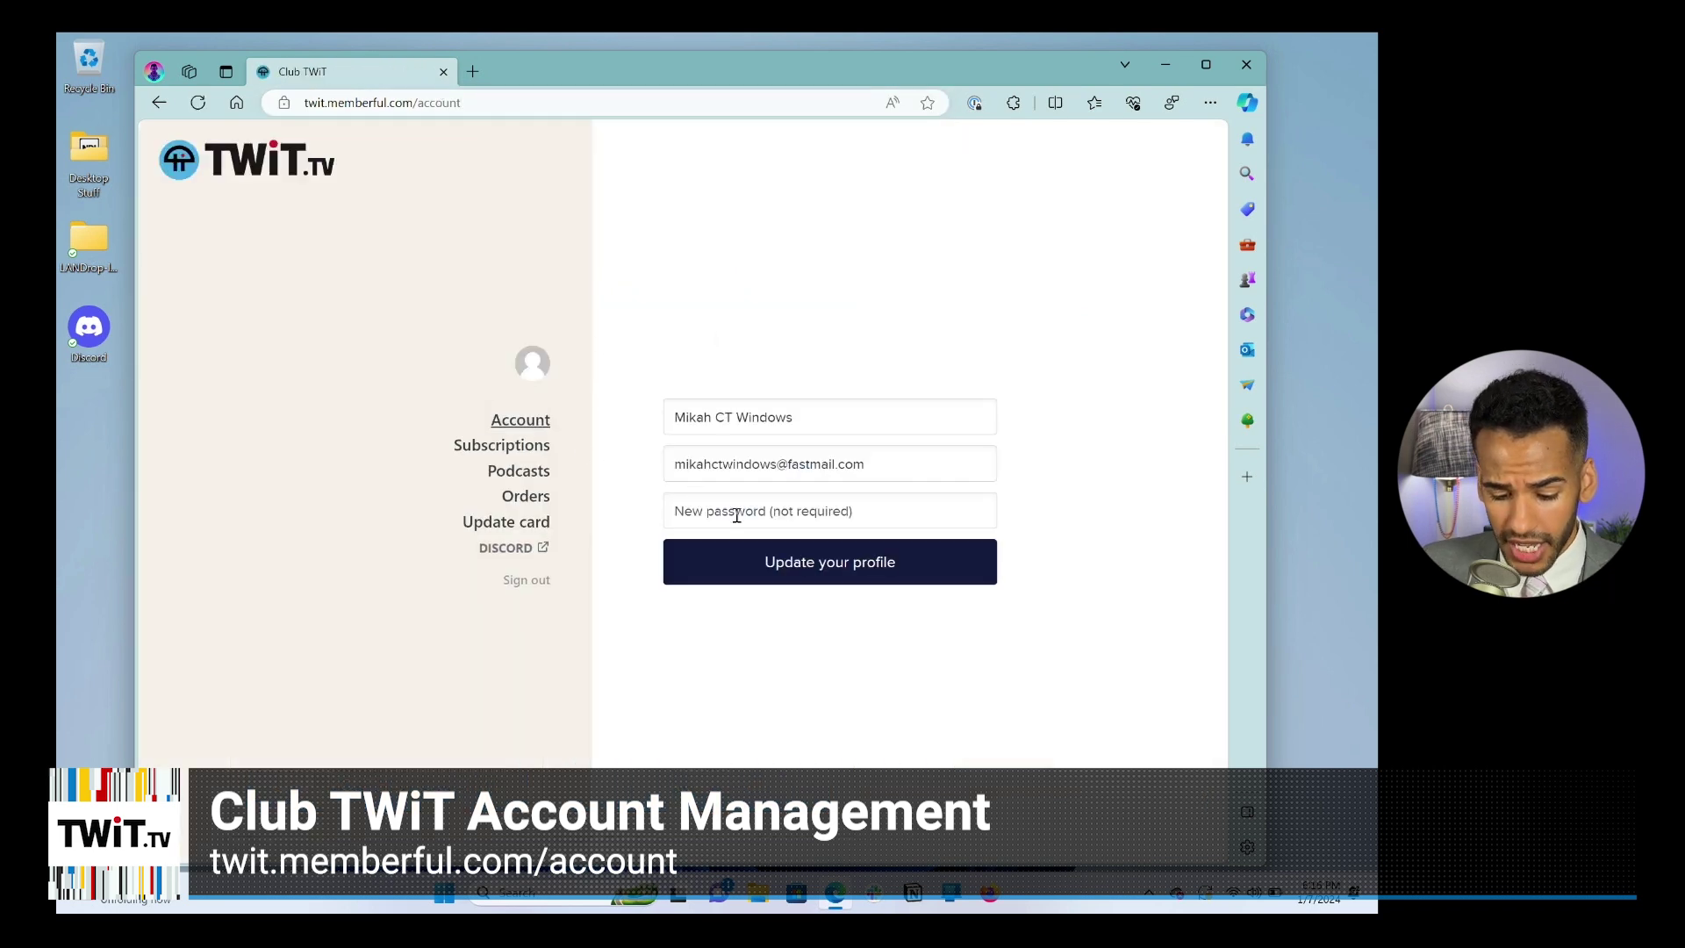
click(517, 586)
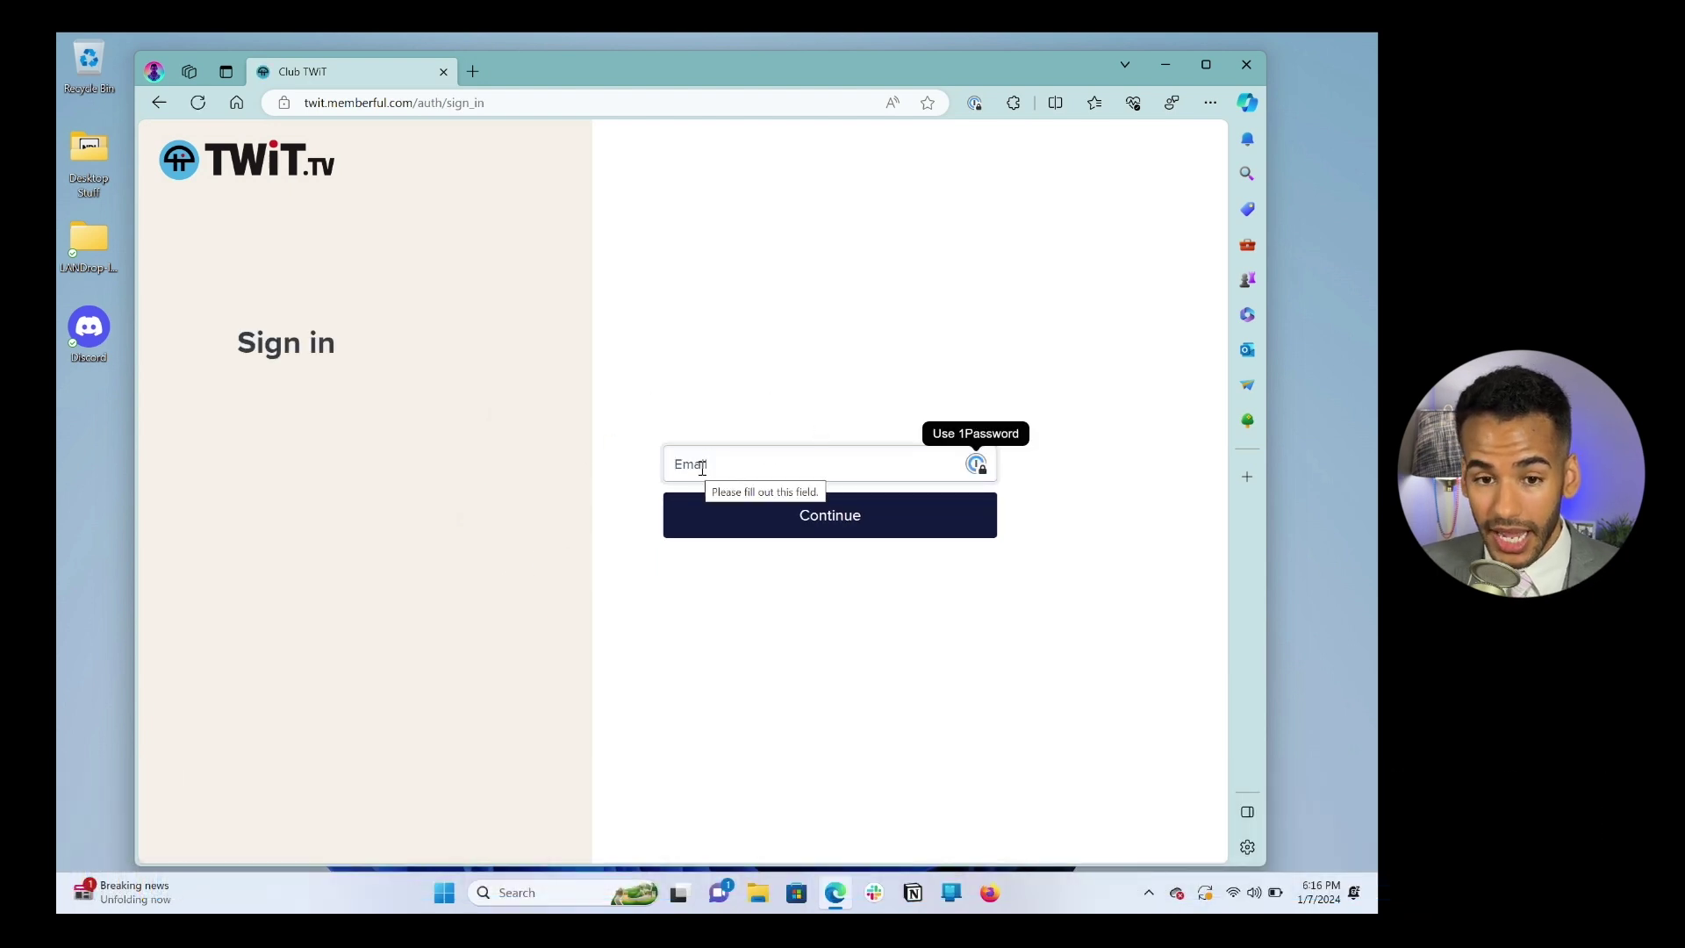
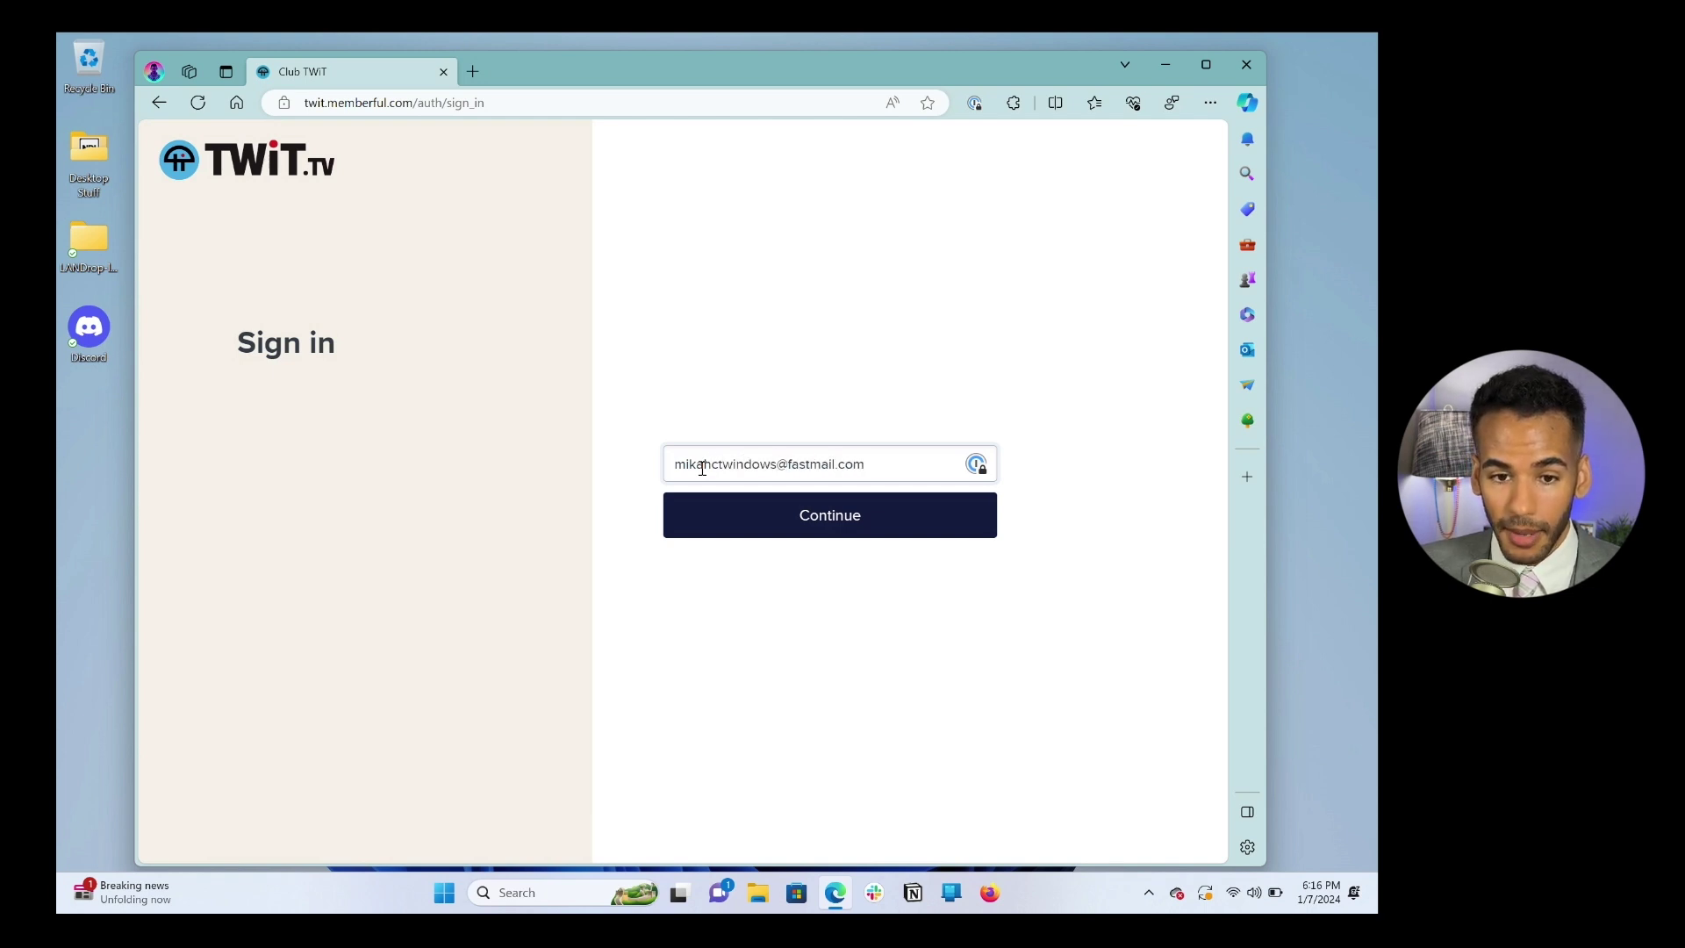
Step: Enter the member's e-mail address on the Sign in page and submit it for a sign-in link
click(787, 527)
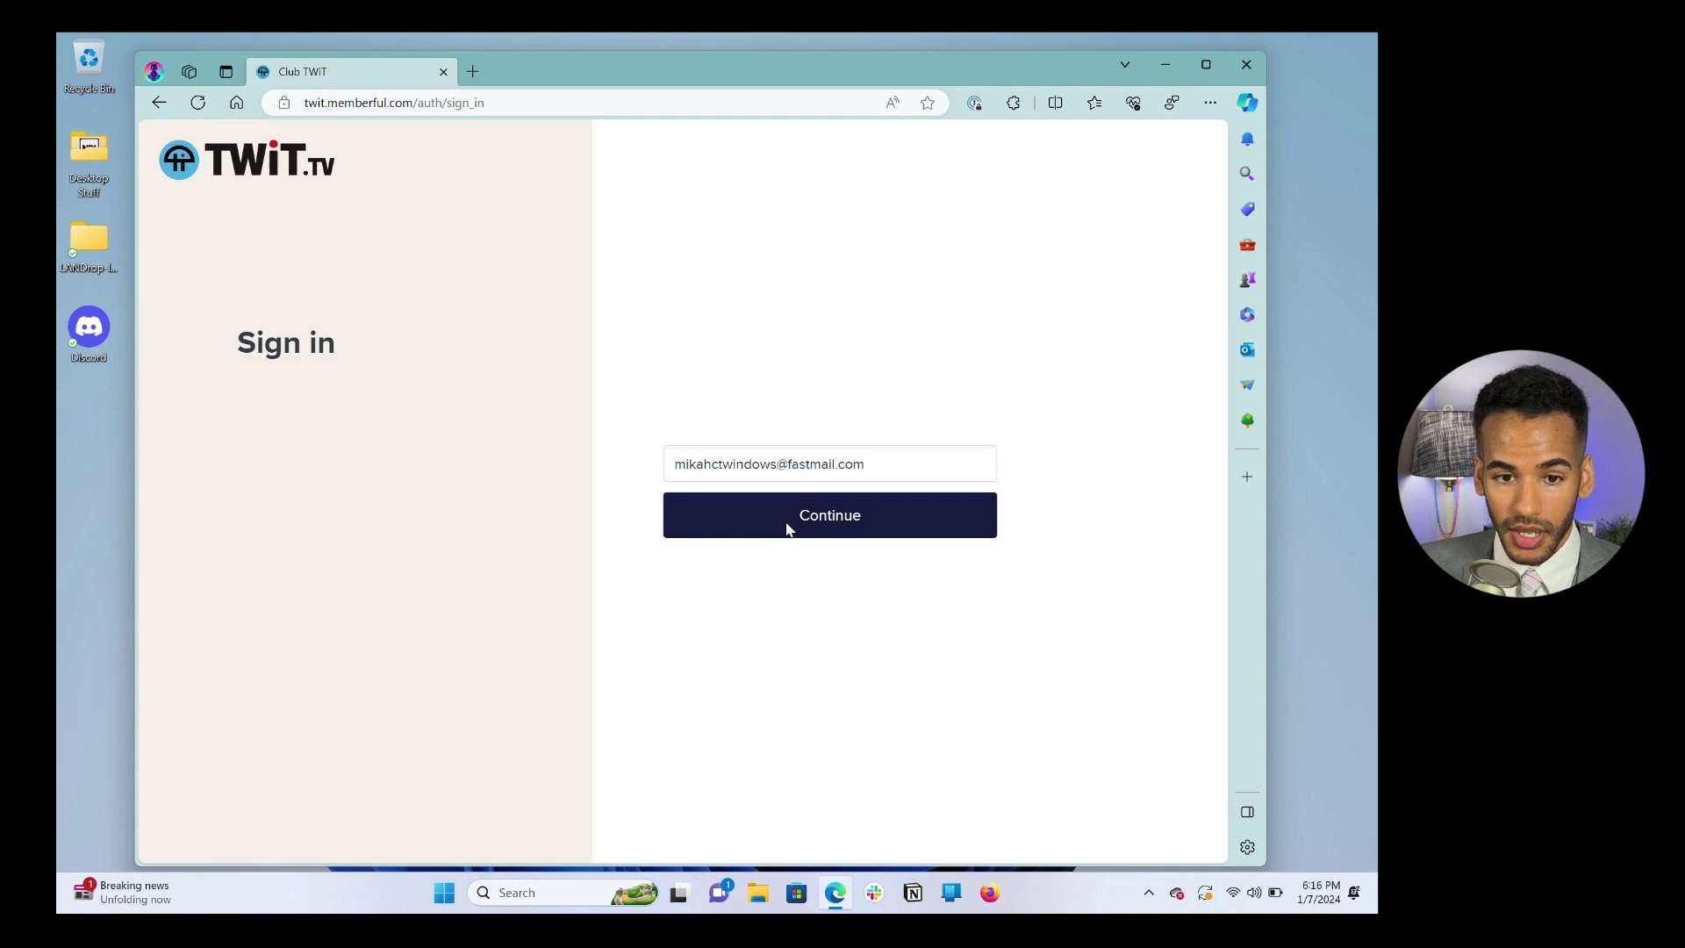